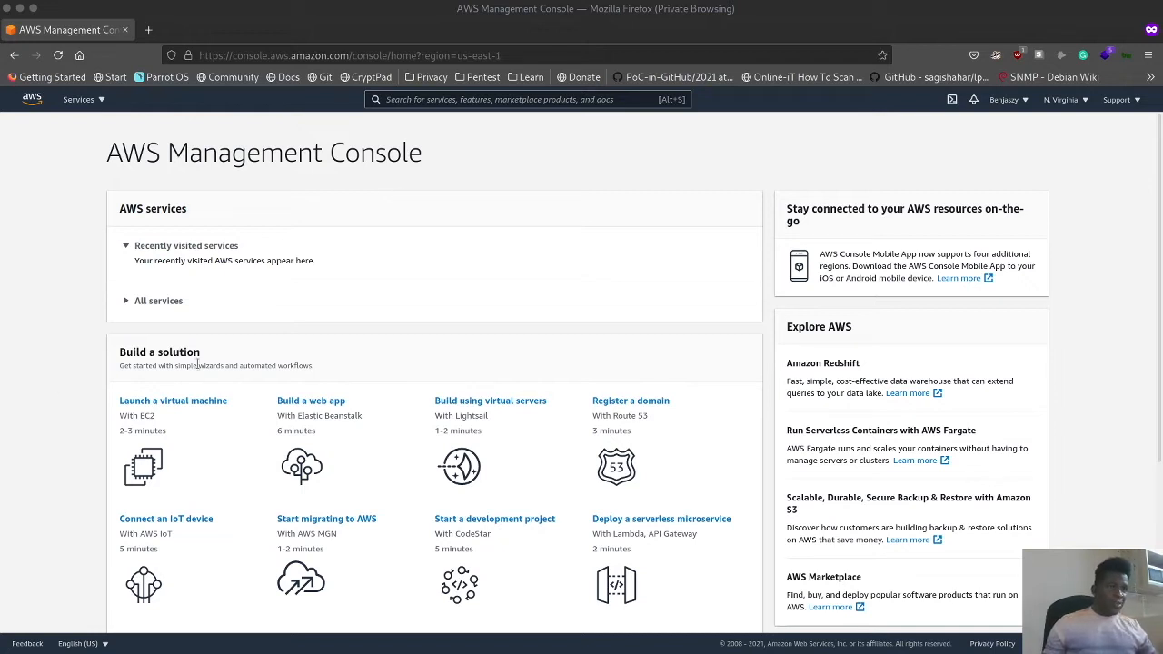
- Expand the console home's All services list by category and collapse Recently visited services
click(127, 304)
click(128, 305)
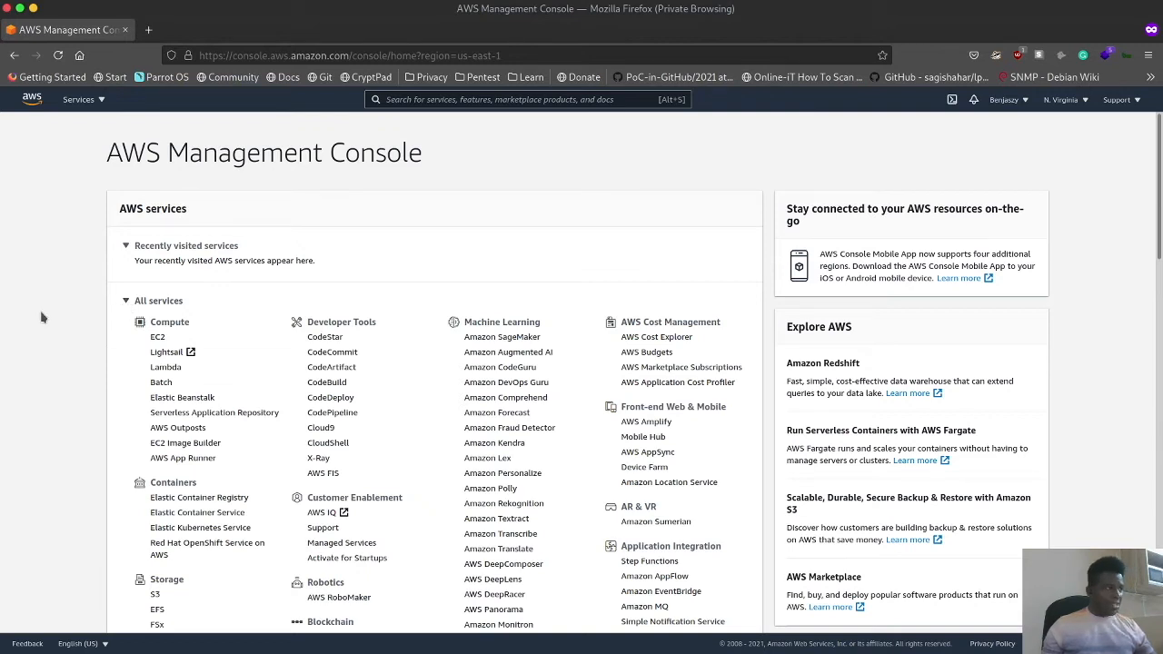
click(124, 247)
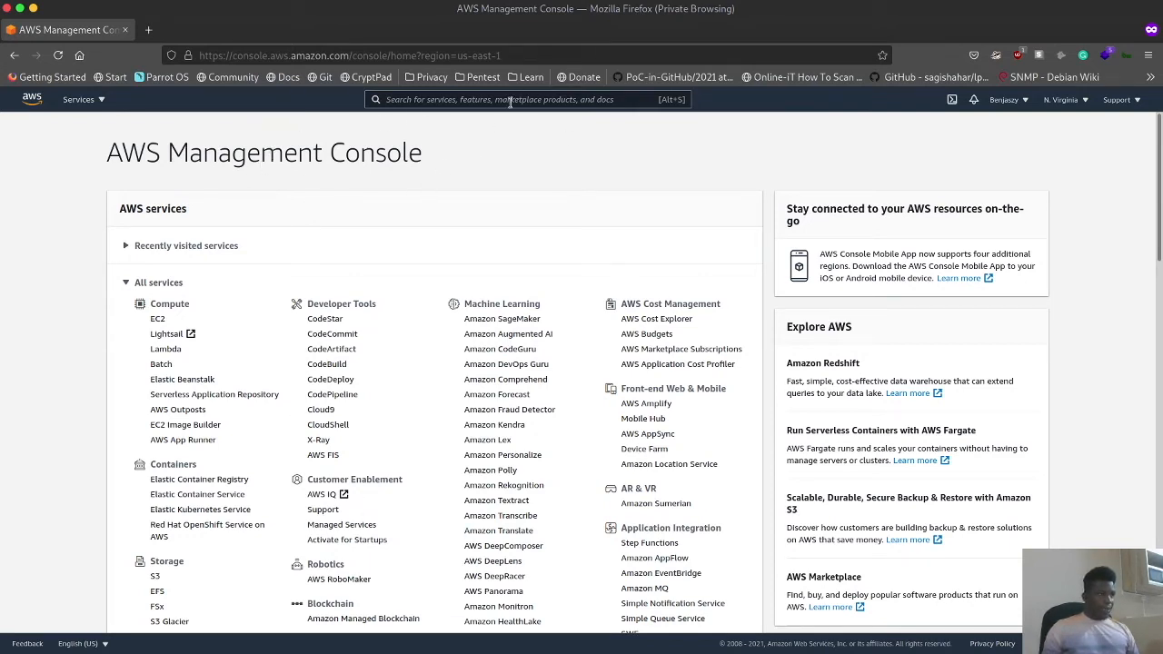
- Search the console for KMS and open the Key Management Service console
text(KMS)
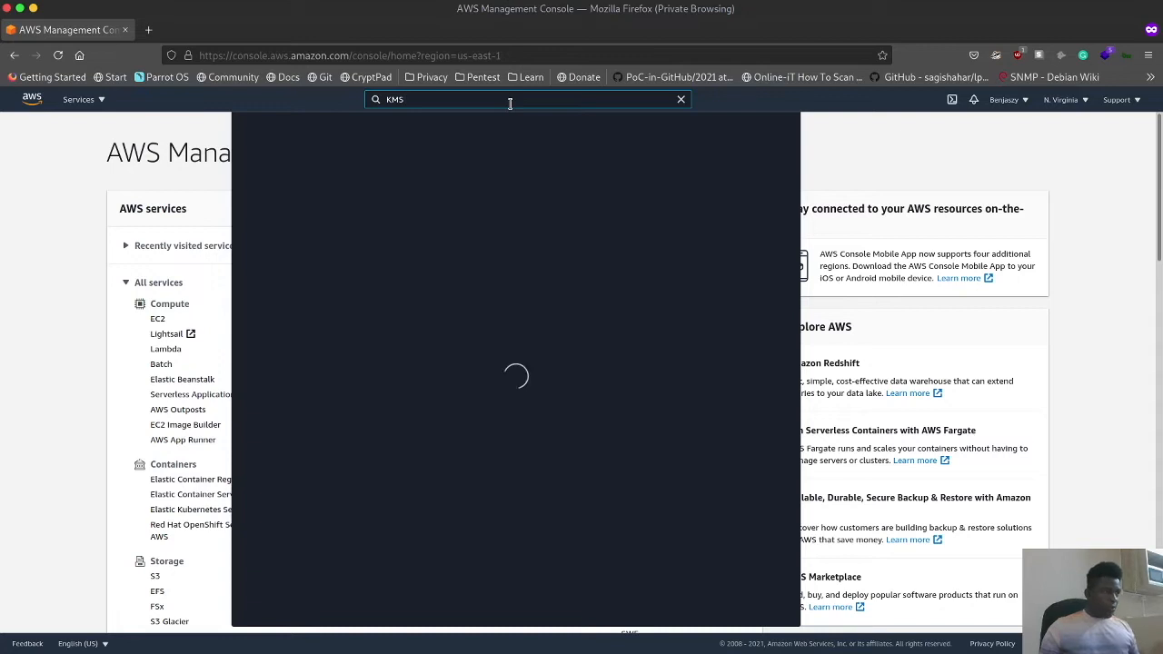
mouse_move(463, 221)
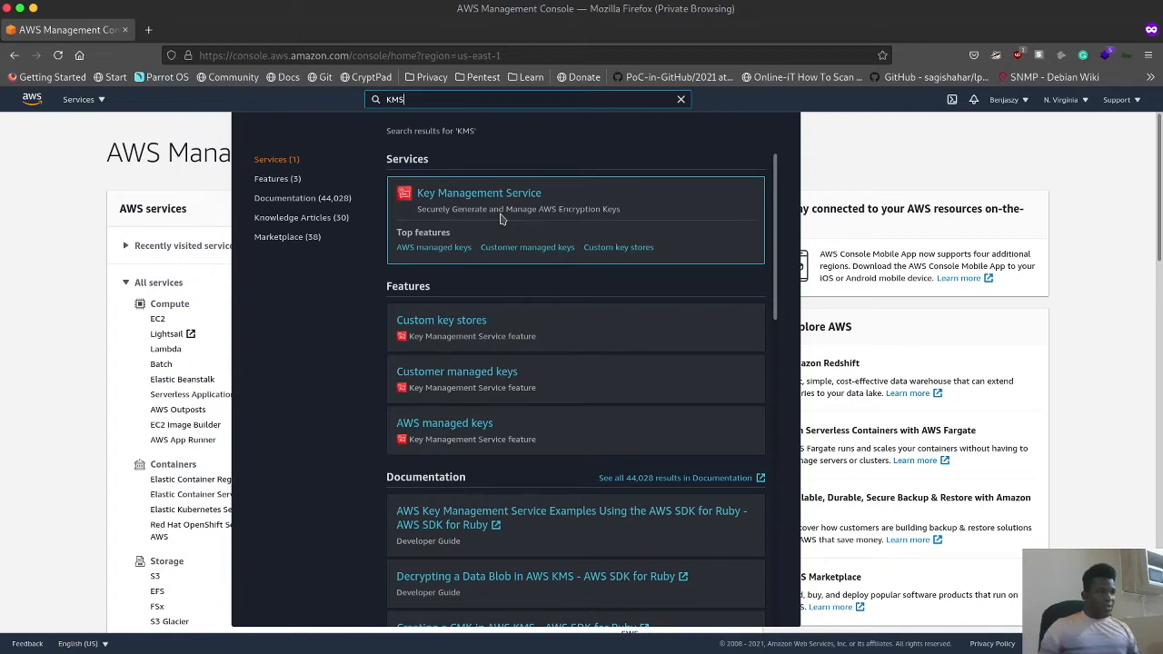
click(523, 193)
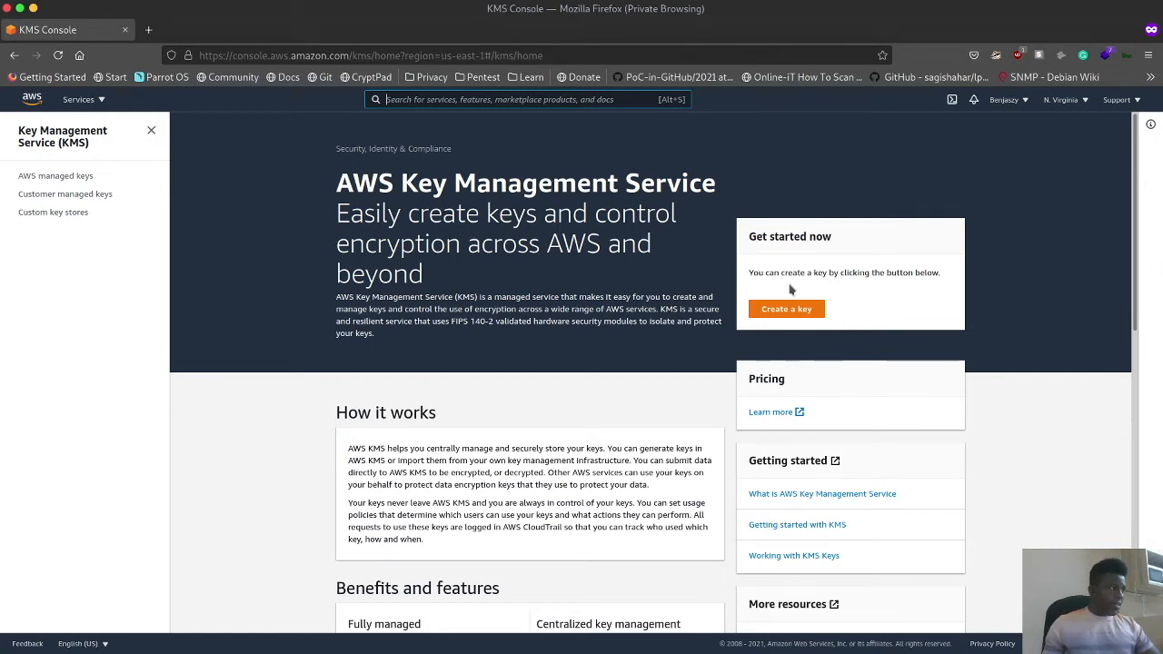
- View the empty Customer managed keys list, check its Key actions, and start creating a key
click(76, 194)
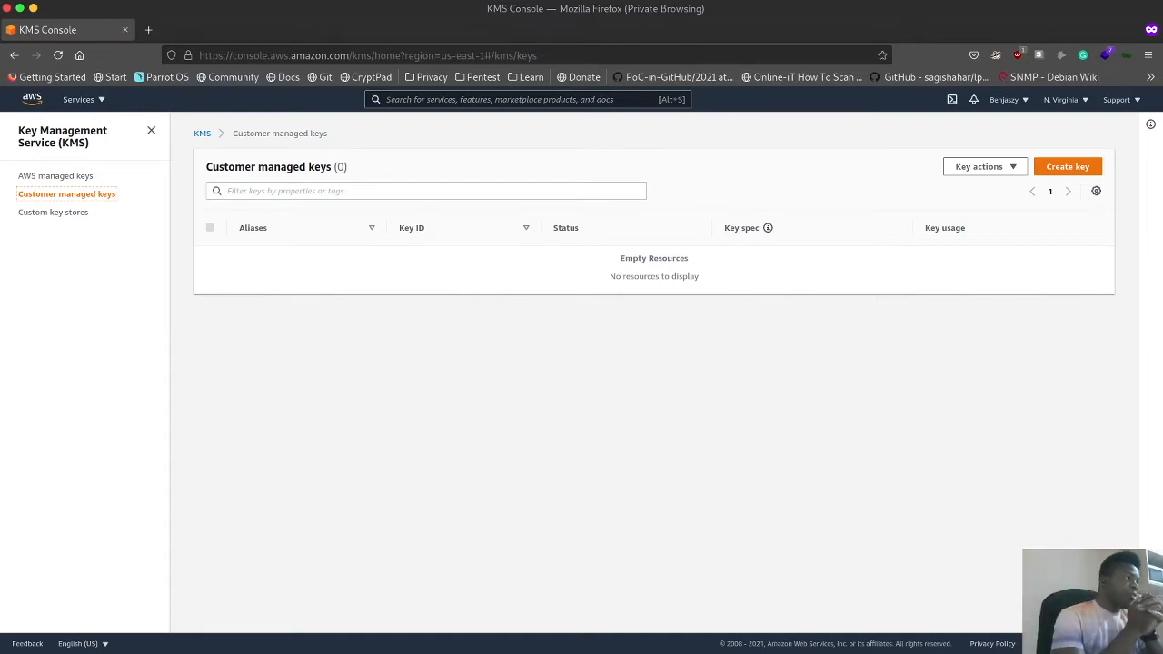
click(1011, 169)
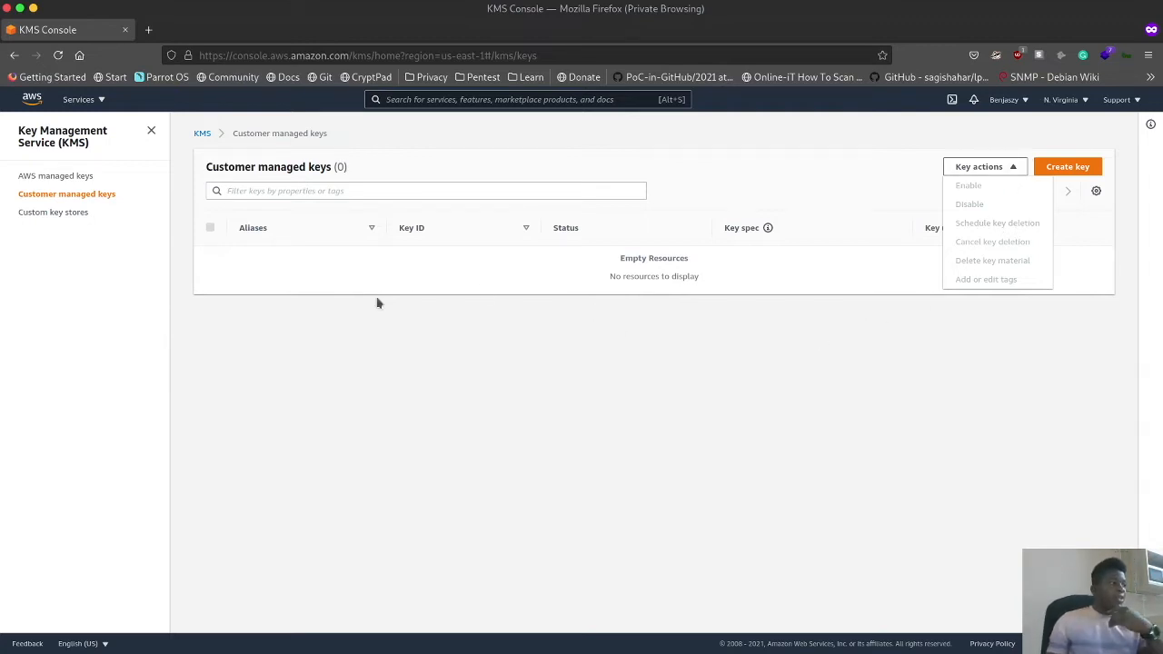
click(812, 359)
click(1049, 172)
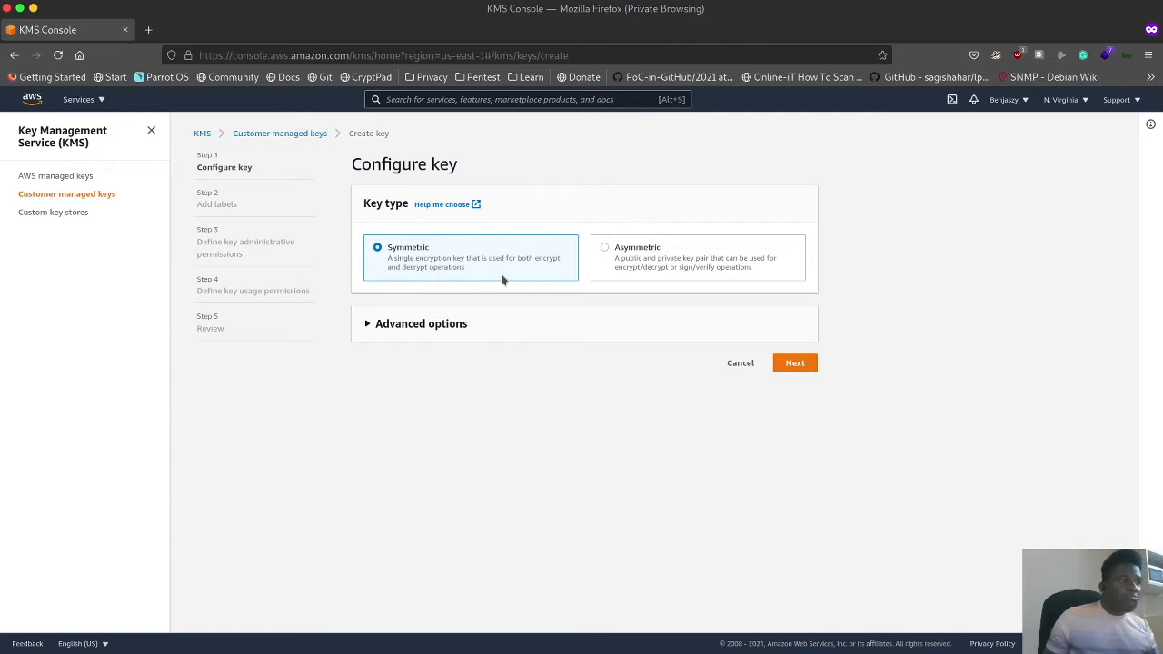
- Move to the key labelling step and set the key alias to Youtube-Training
click(792, 368)
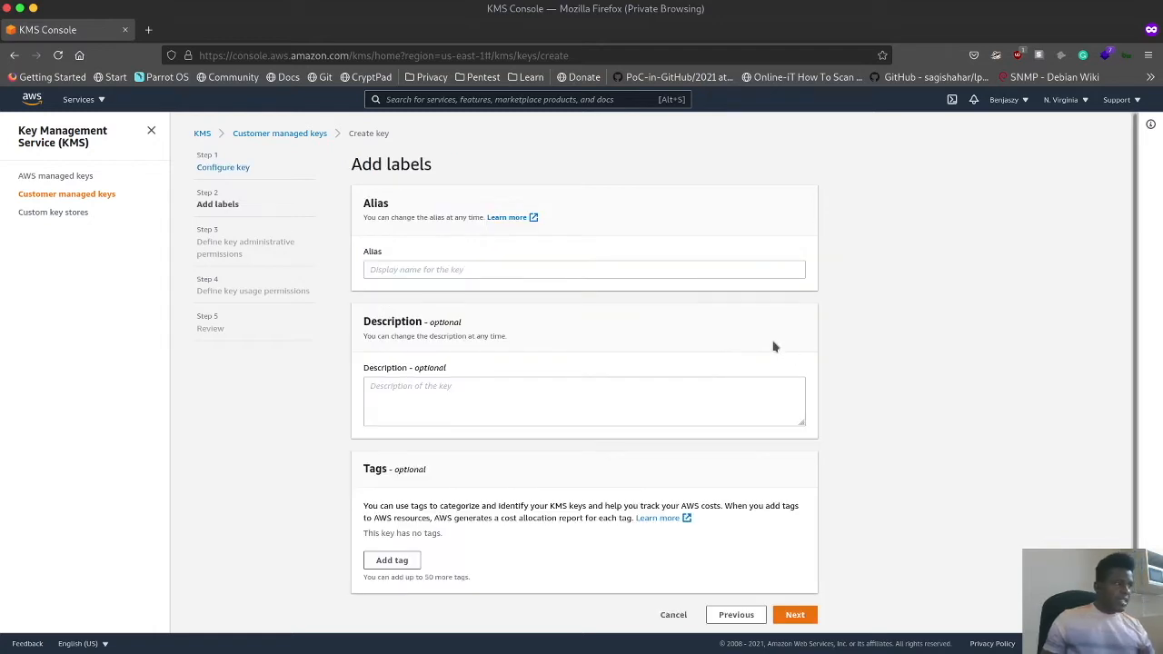
click(468, 270)
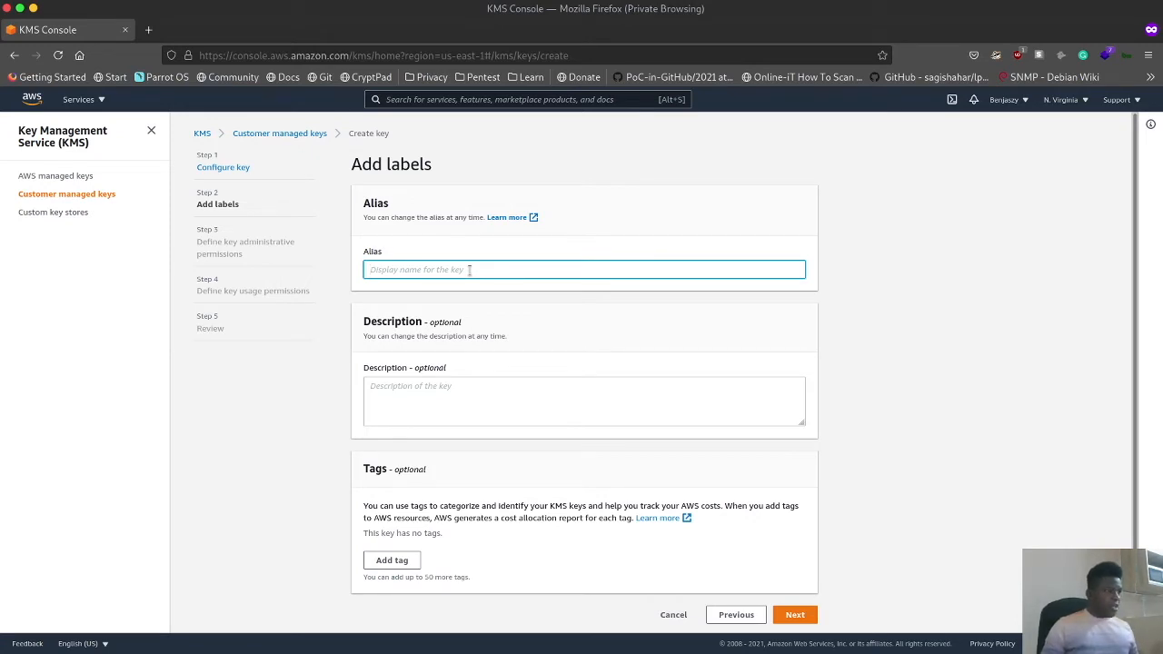
key(BackSpace)
click(470, 270)
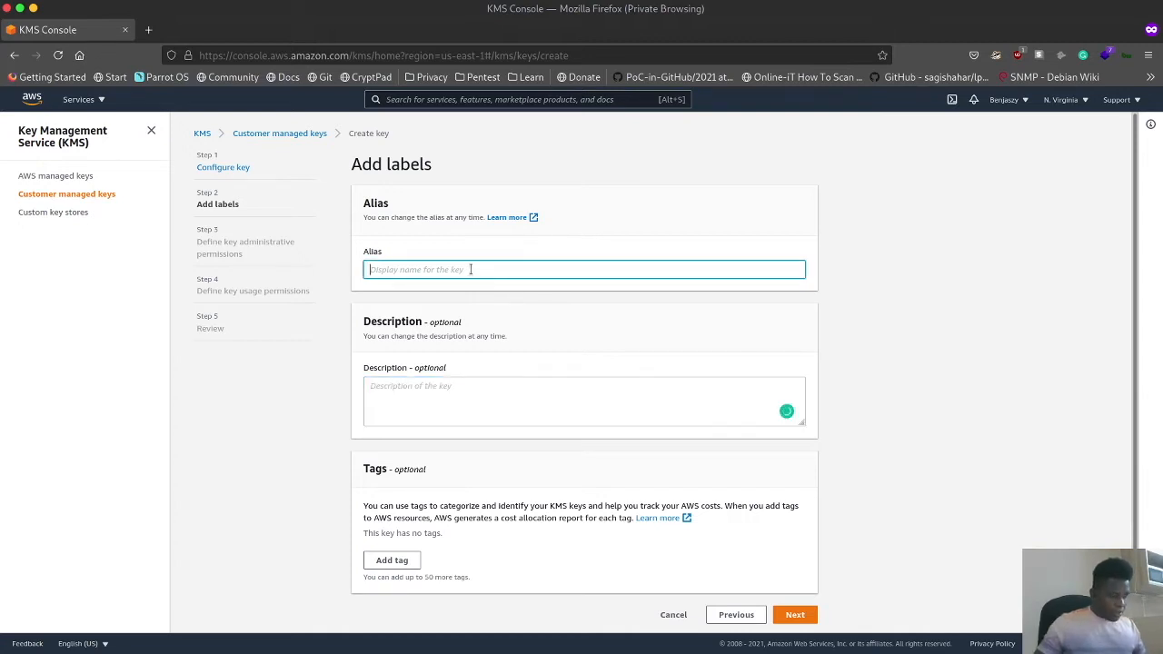
text(Tes)
key(BackSpace)
key(BackSpace)
key(BackSpace)
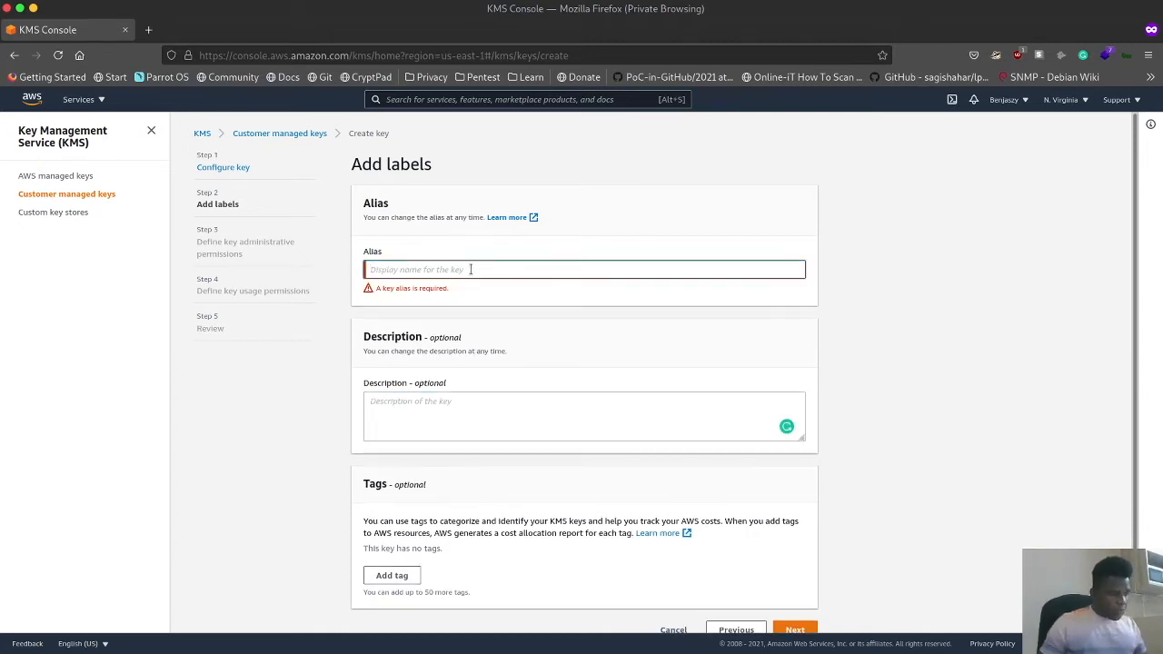
text(Youtube-Training)
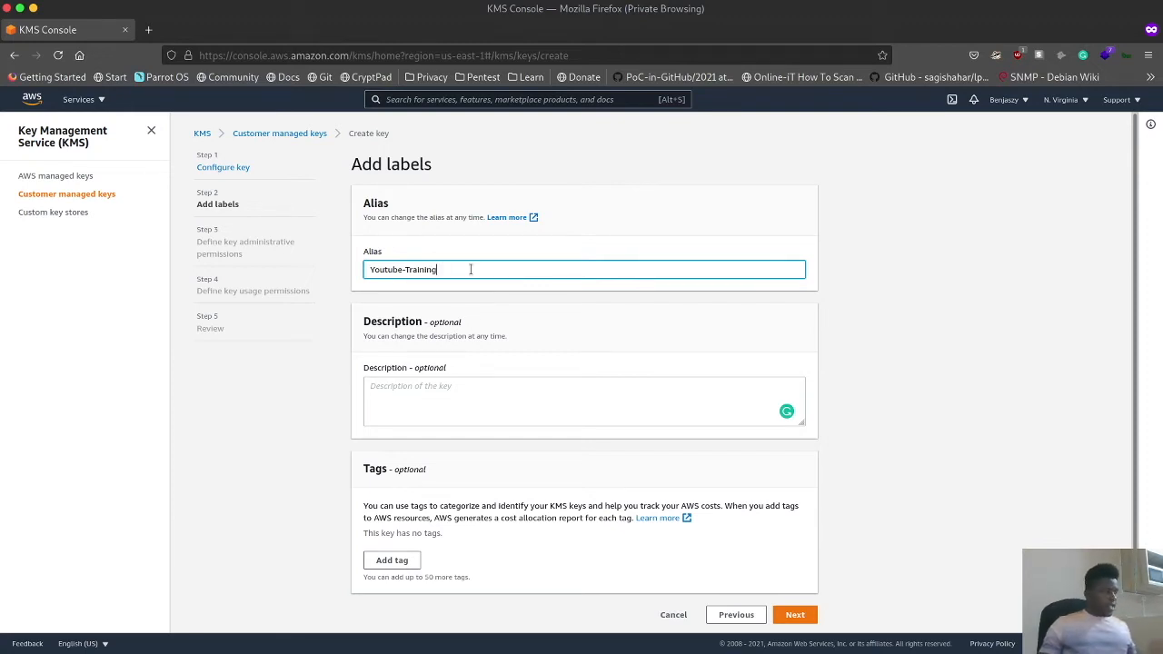
click(459, 395)
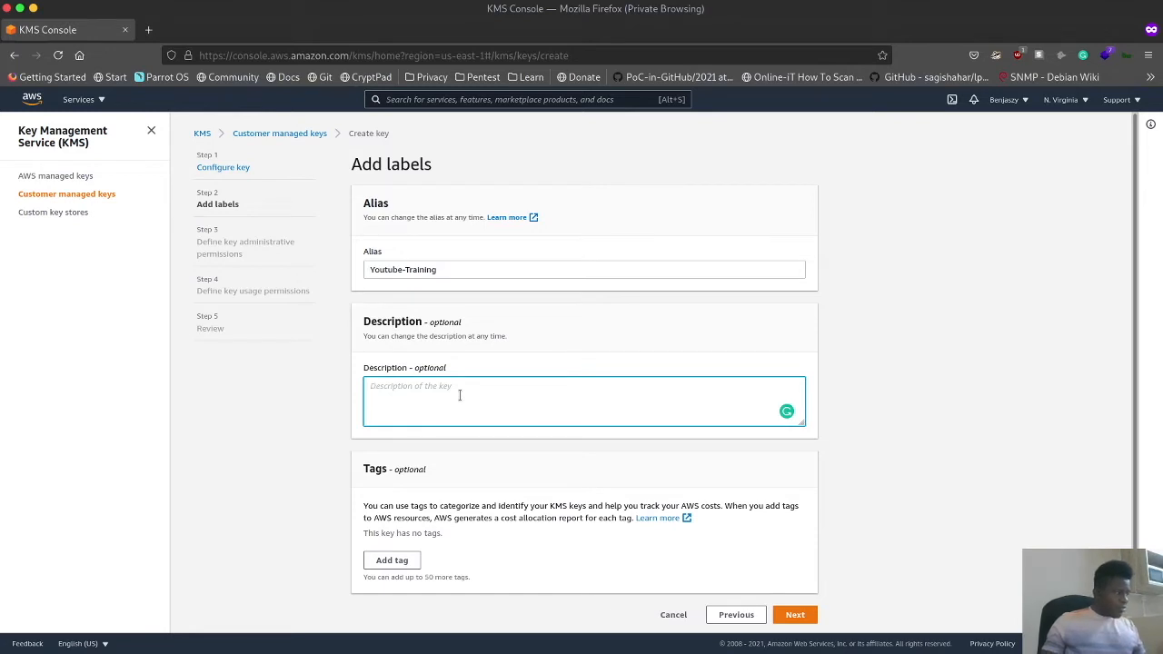
- Enter the key description about managing the confidentiality and integrity of our assets, then continue
text(This)
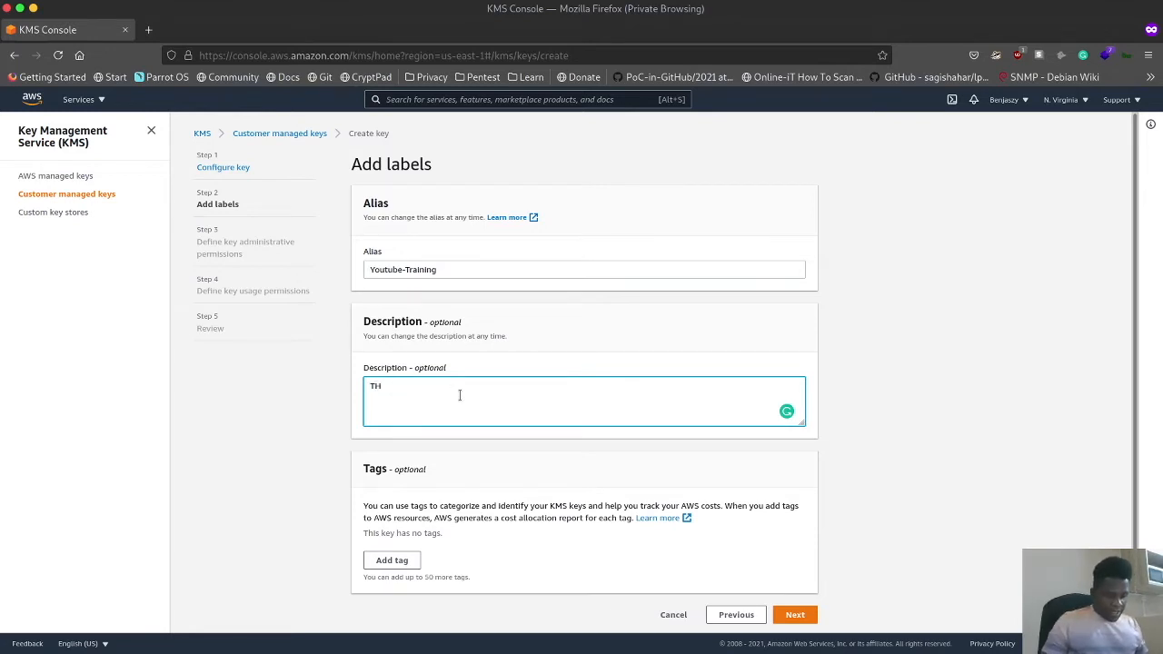
key(BackSpace)
key(BackSpace)
key(BackSpace)
key(BackSpace)
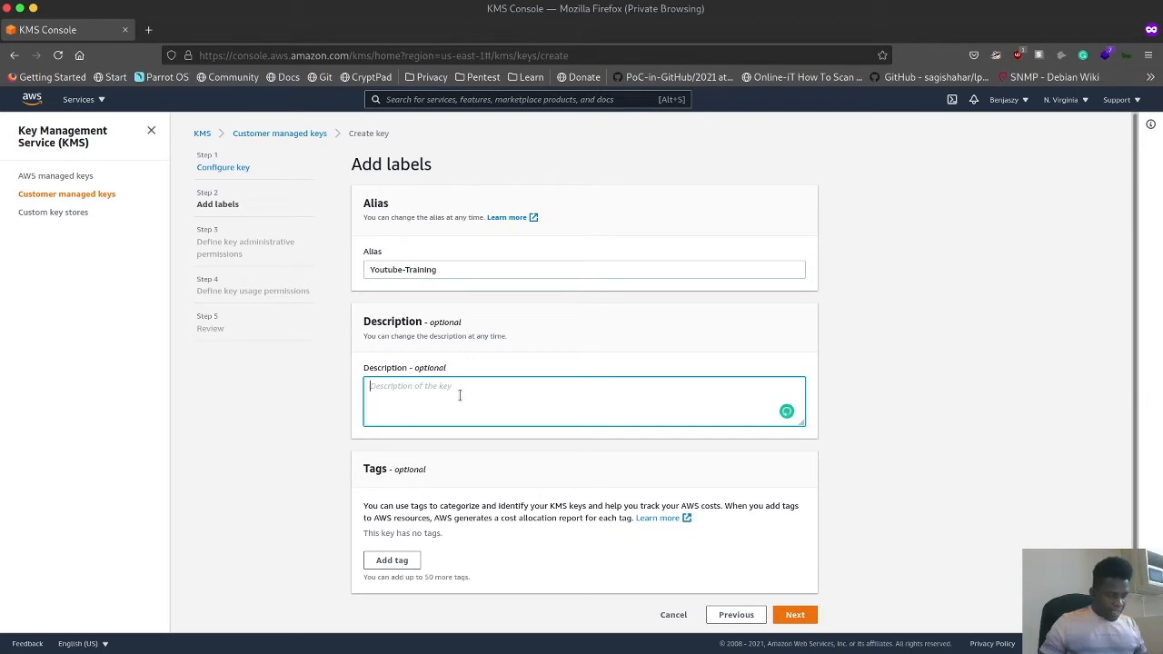
text(This )
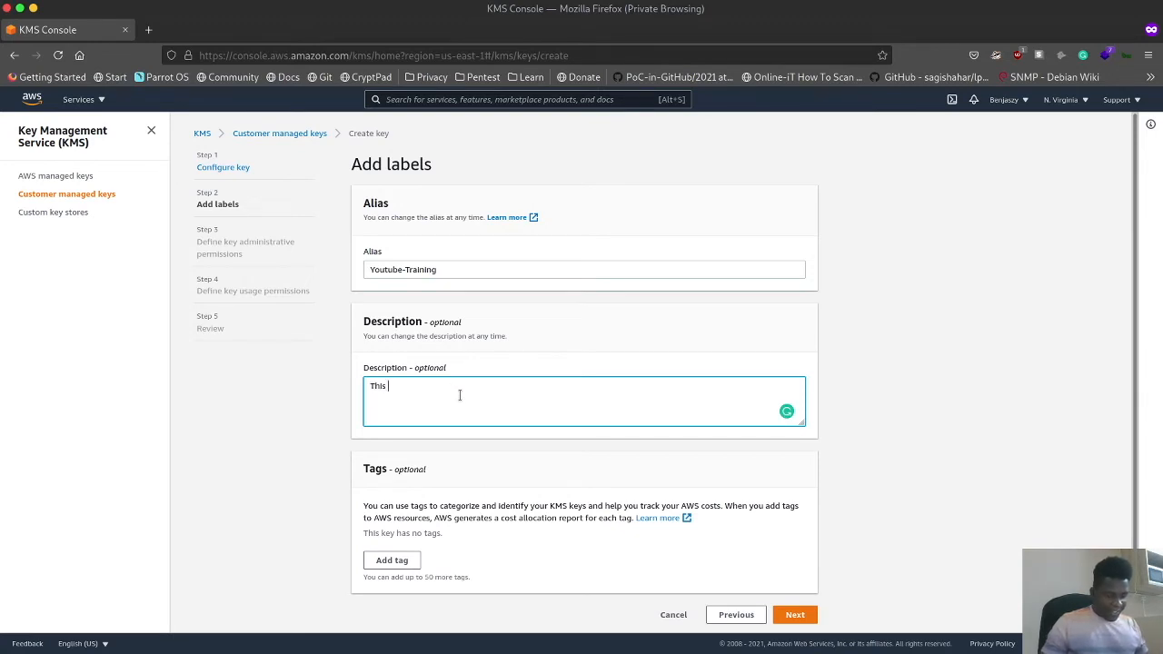
text(key will helpo us)
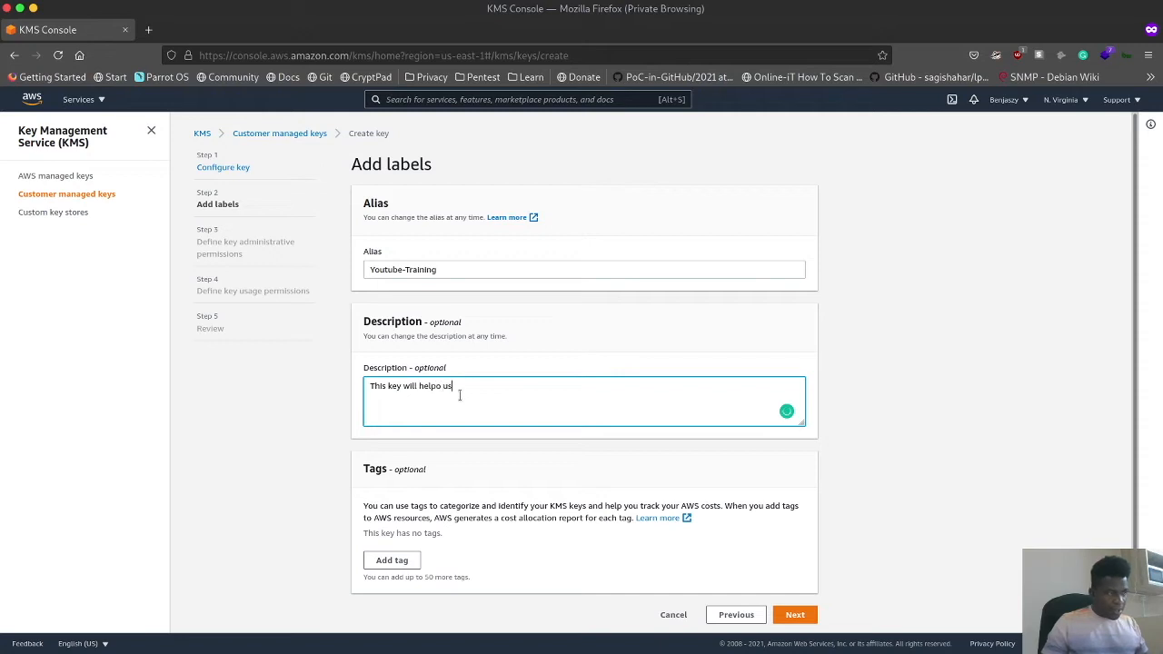
key(BackSpace)
key(BackSpace)
key(BackSpace)
key(BackSpace)
key(BackSpace)
key(BackSpace)
key(BackSpace)
text(help)
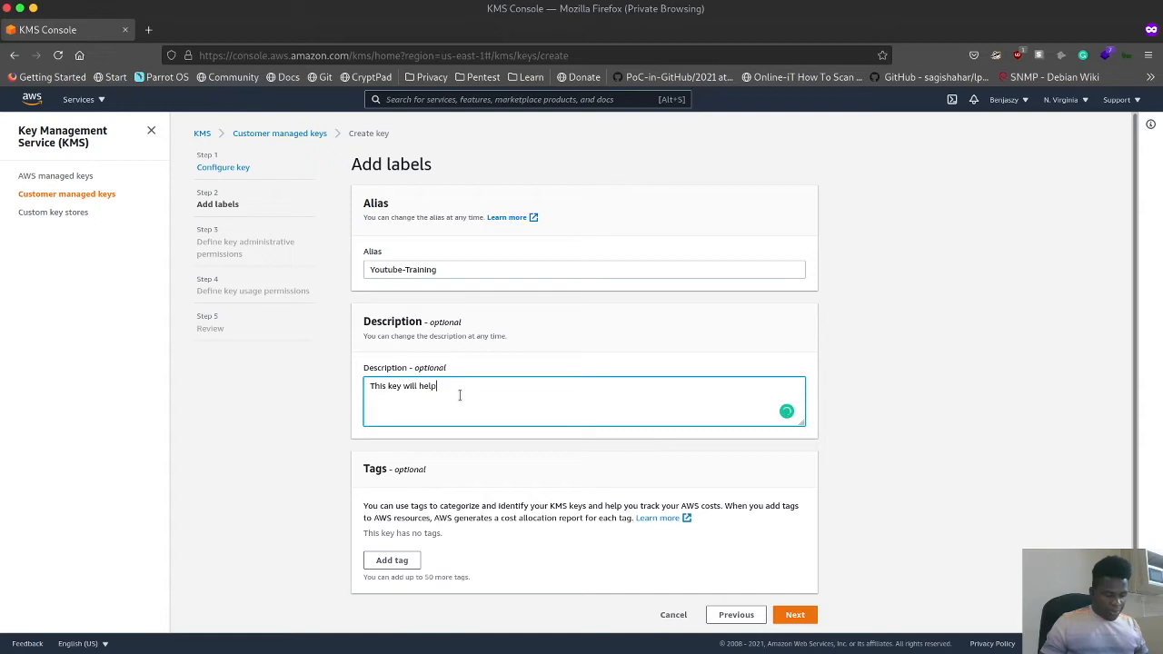
text( us implement a security cont)
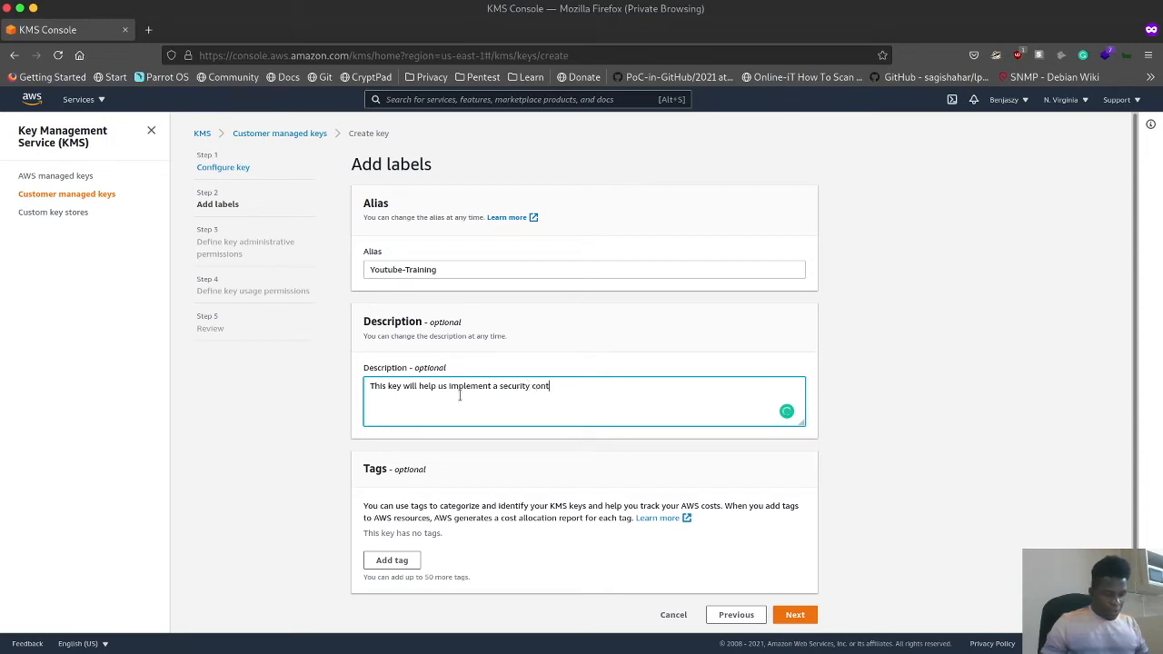
text(rol on)
key(BackSpace)
key(BackSpace)
key(BackSpace)
text(to manage)
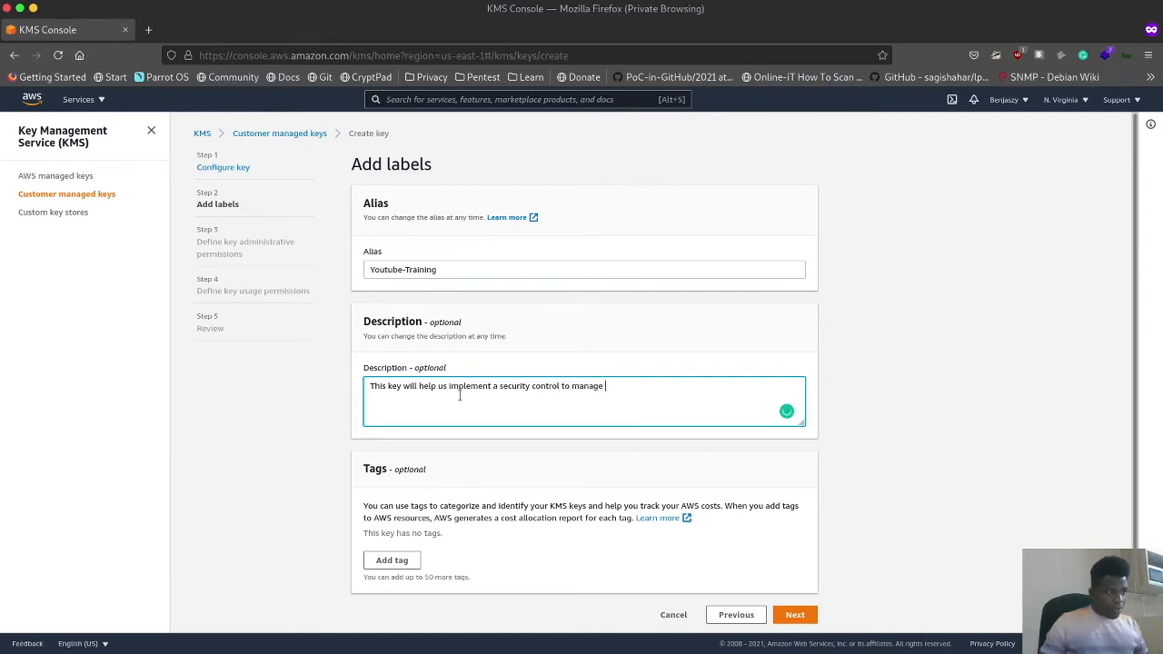
text( con)
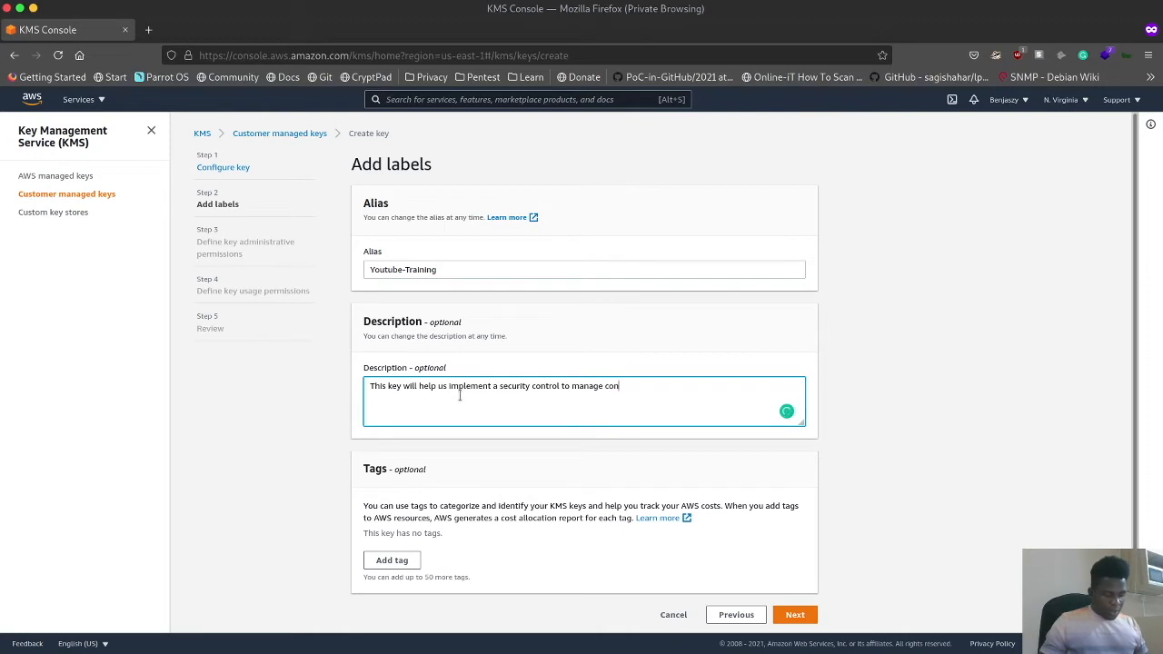
text(fidentiality)
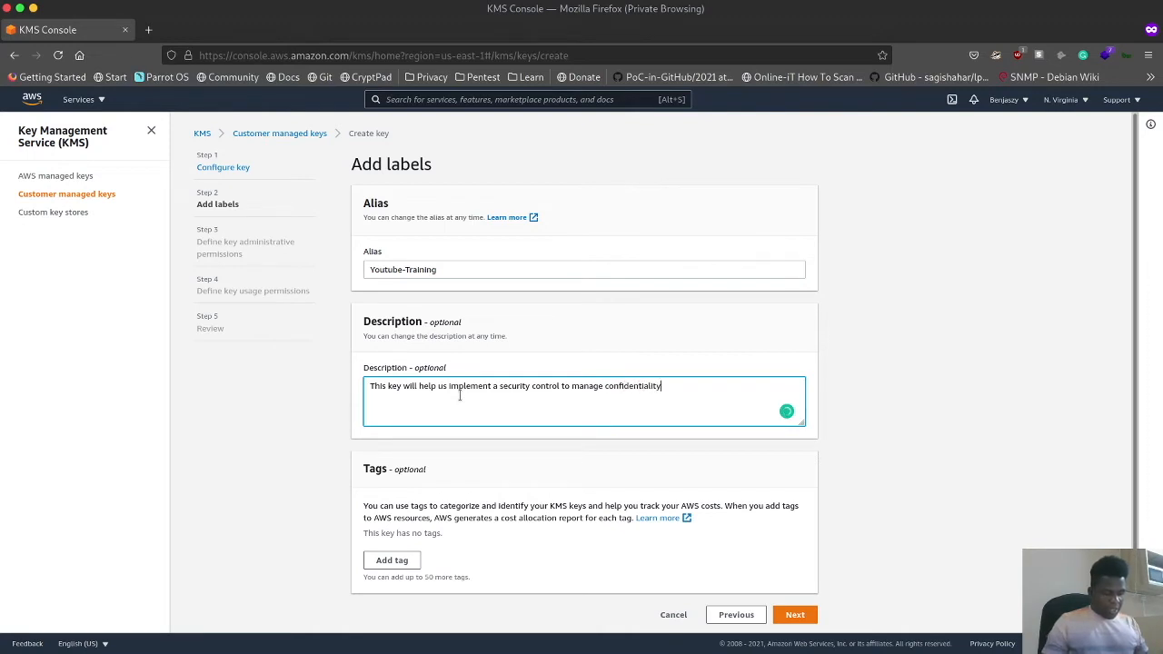
text( and integrity of )
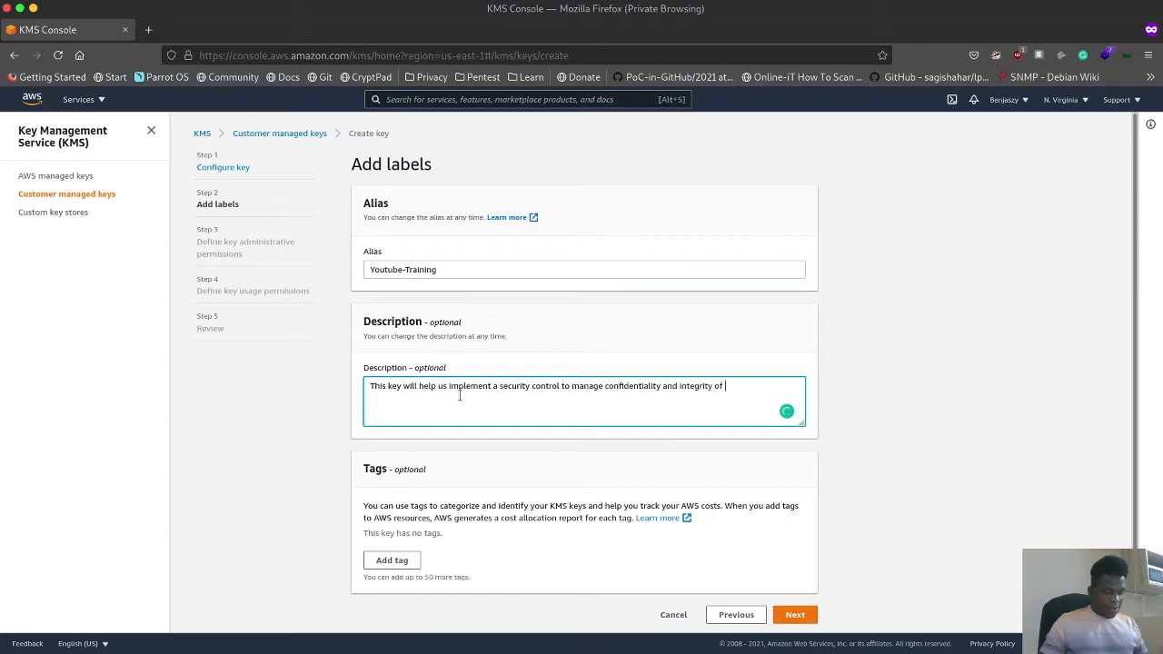
text(our assets.)
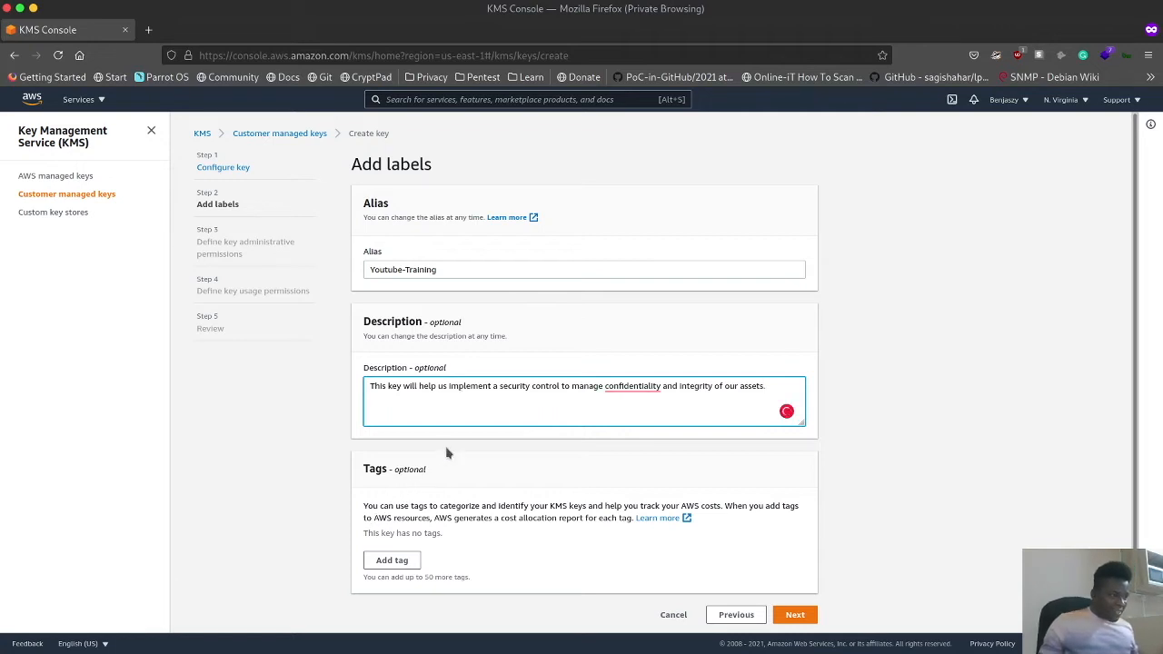
mouse_move(636, 384)
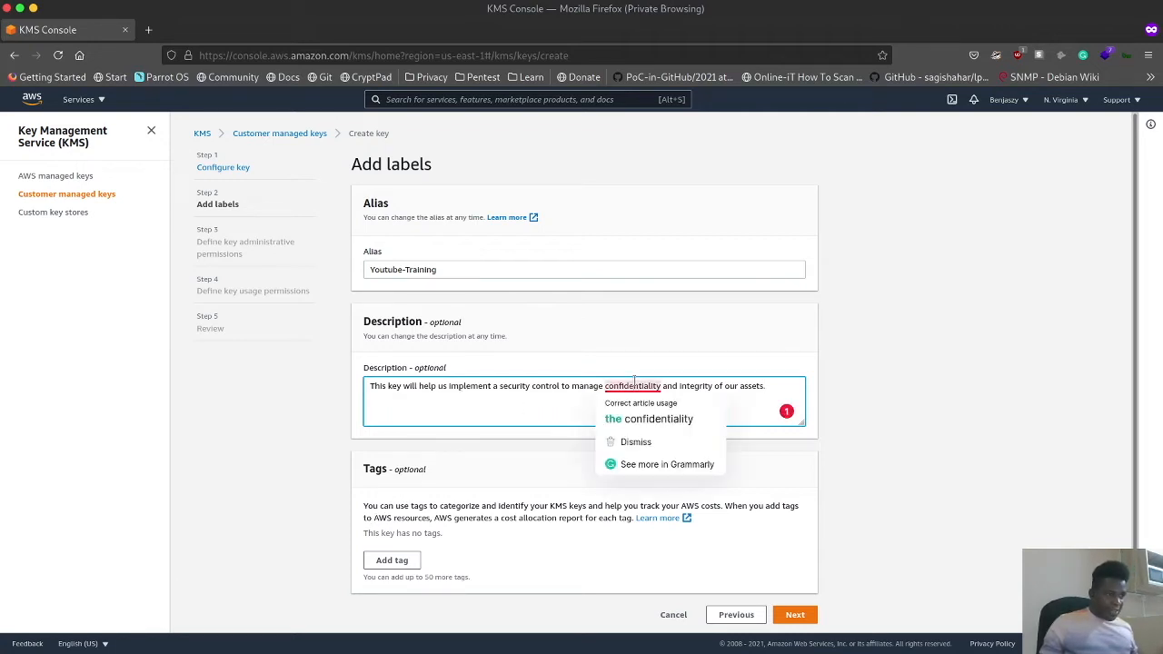
click(642, 419)
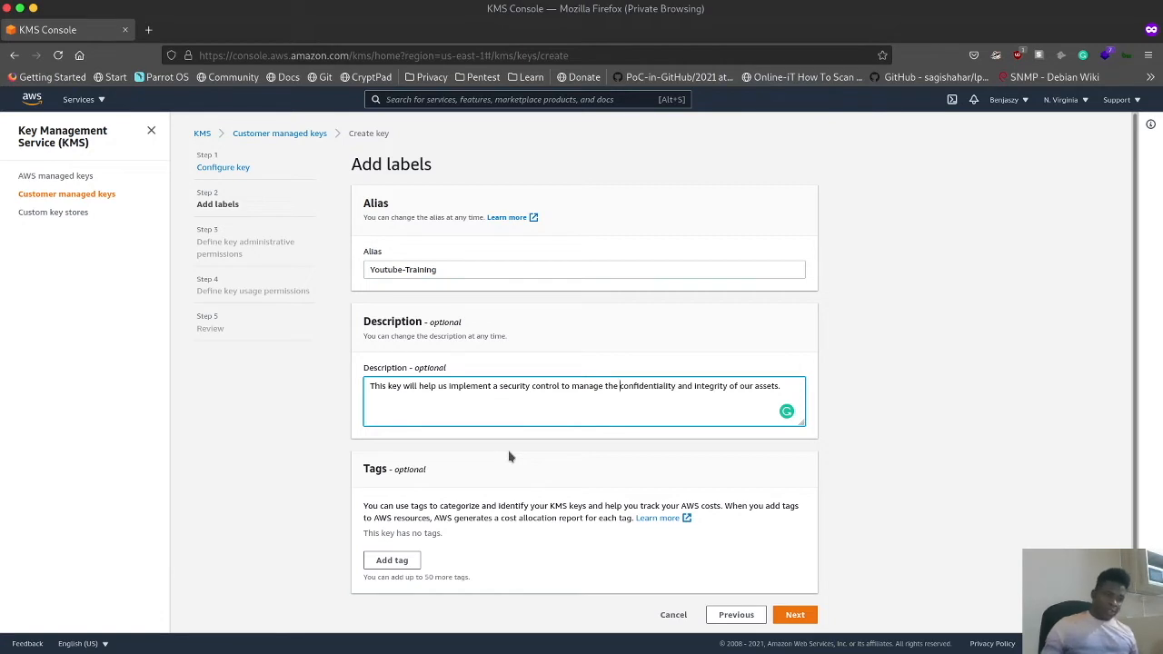
click(796, 617)
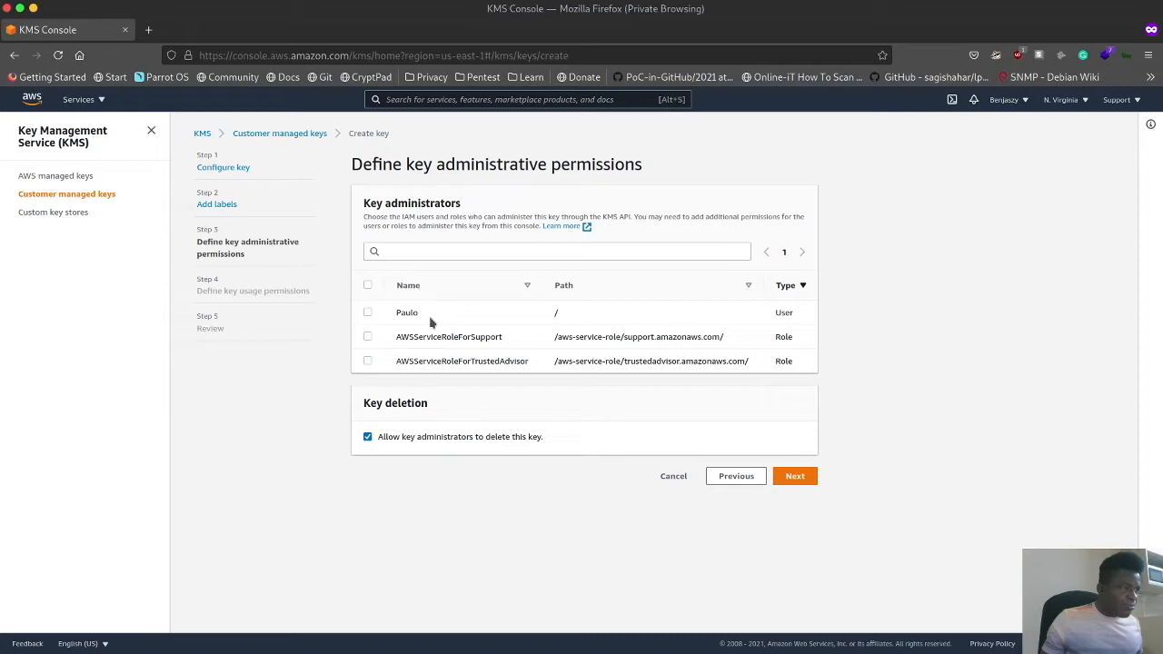
- Make the account's IAM user the key administrator, keeping key deletion allowed
click(368, 312)
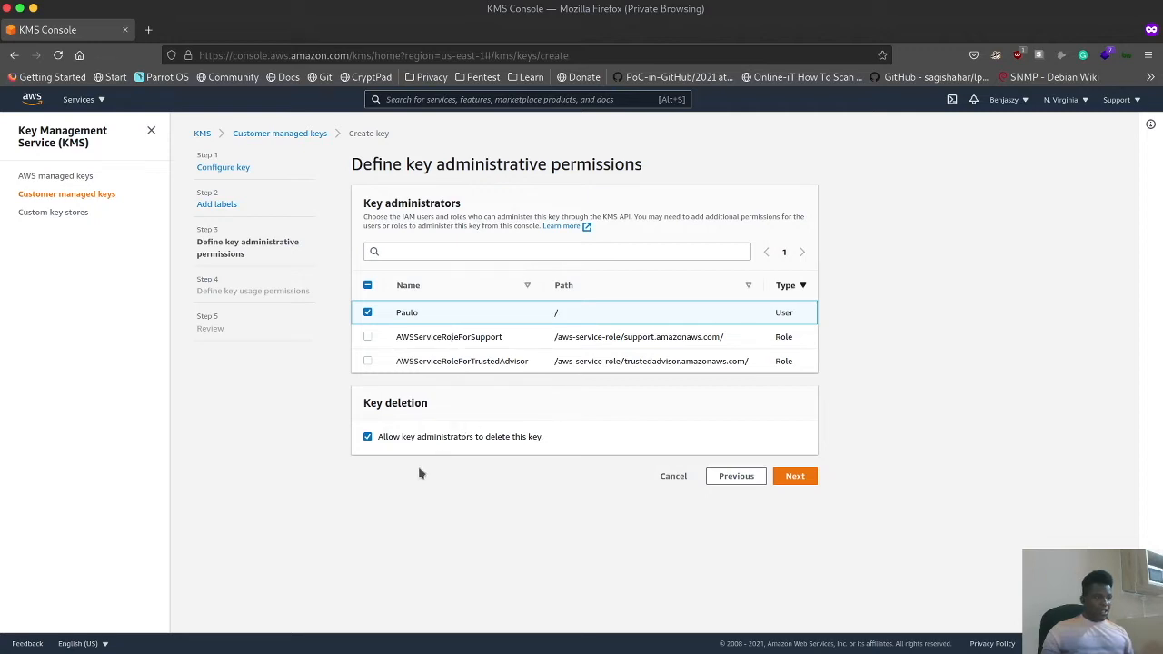
click(800, 478)
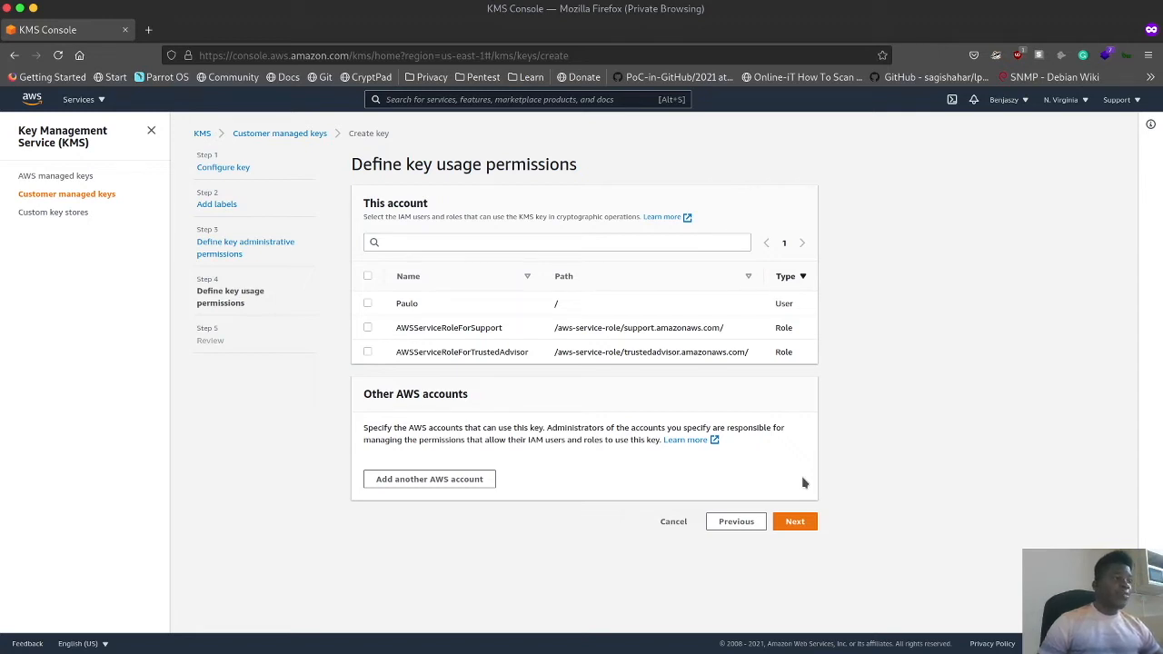
- Grant the IAM user usage permissions on the key and advance to Review
click(368, 304)
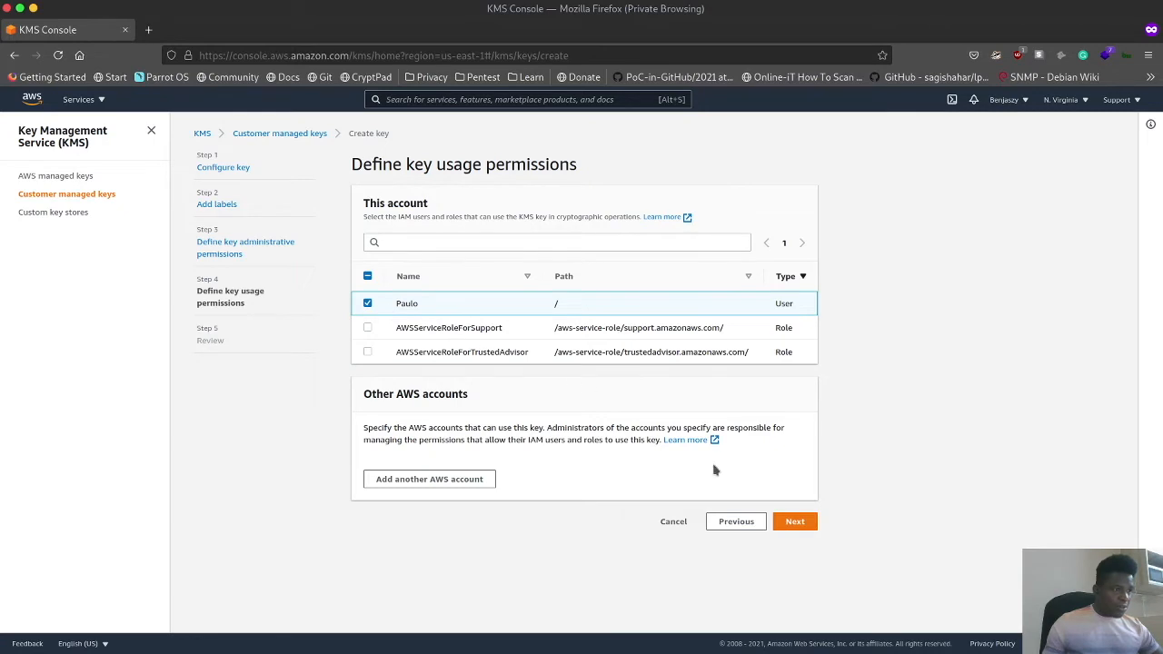
click(792, 524)
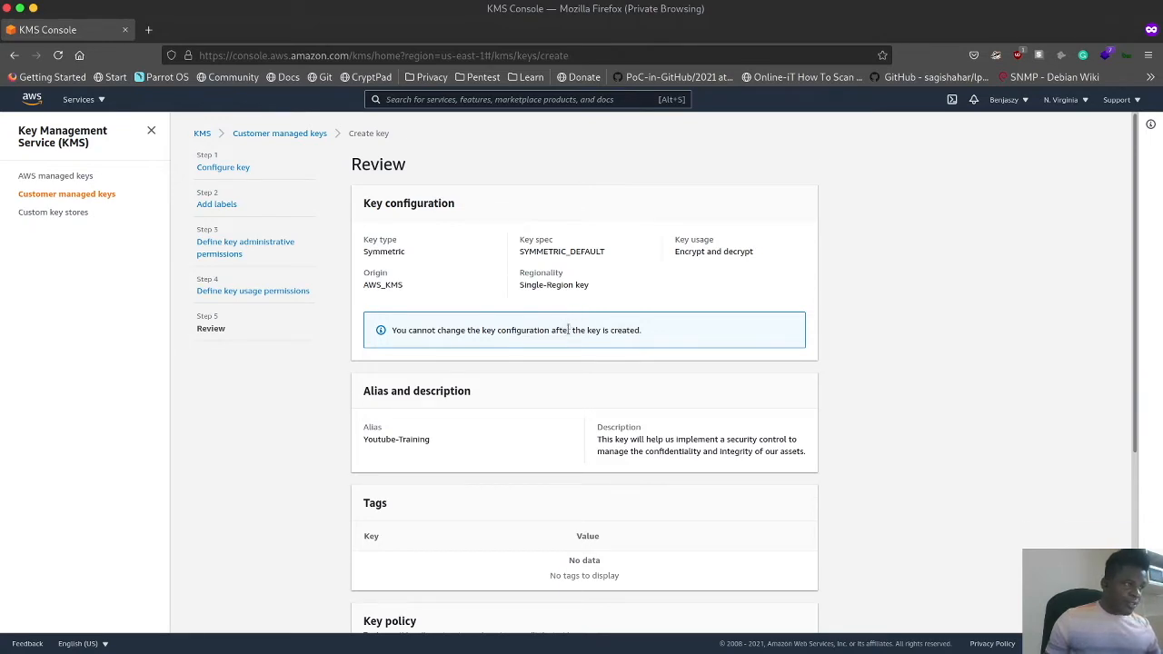
scroll(567, 323, down, 1)
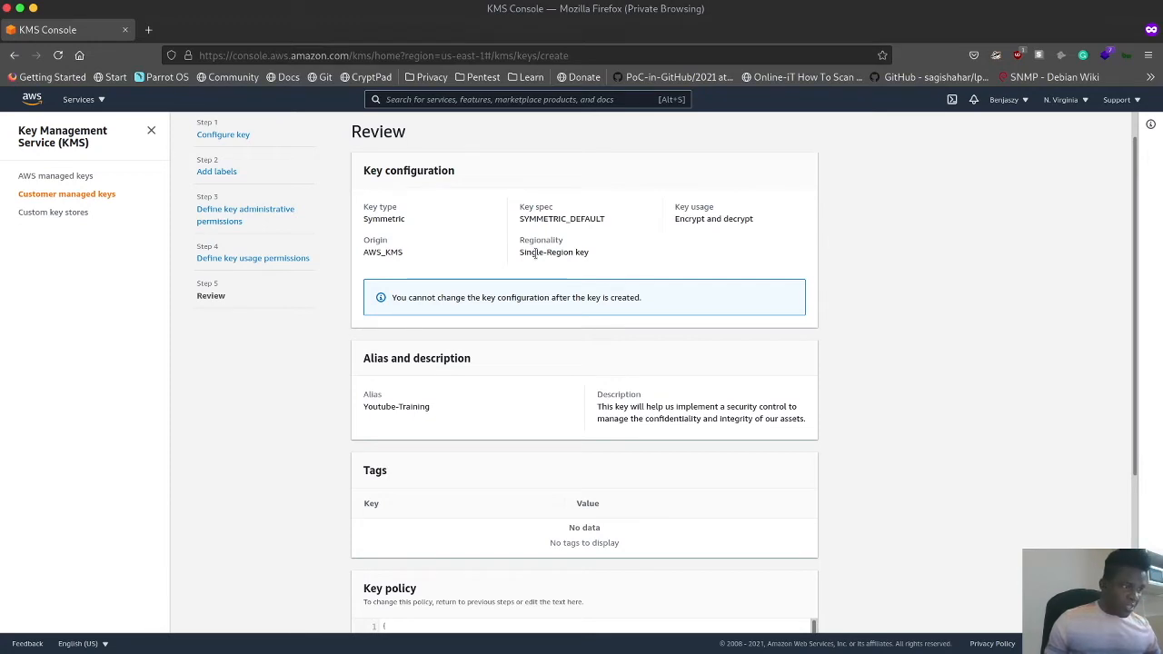
scroll(549, 277, down, 1)
scroll(549, 276, down, 2)
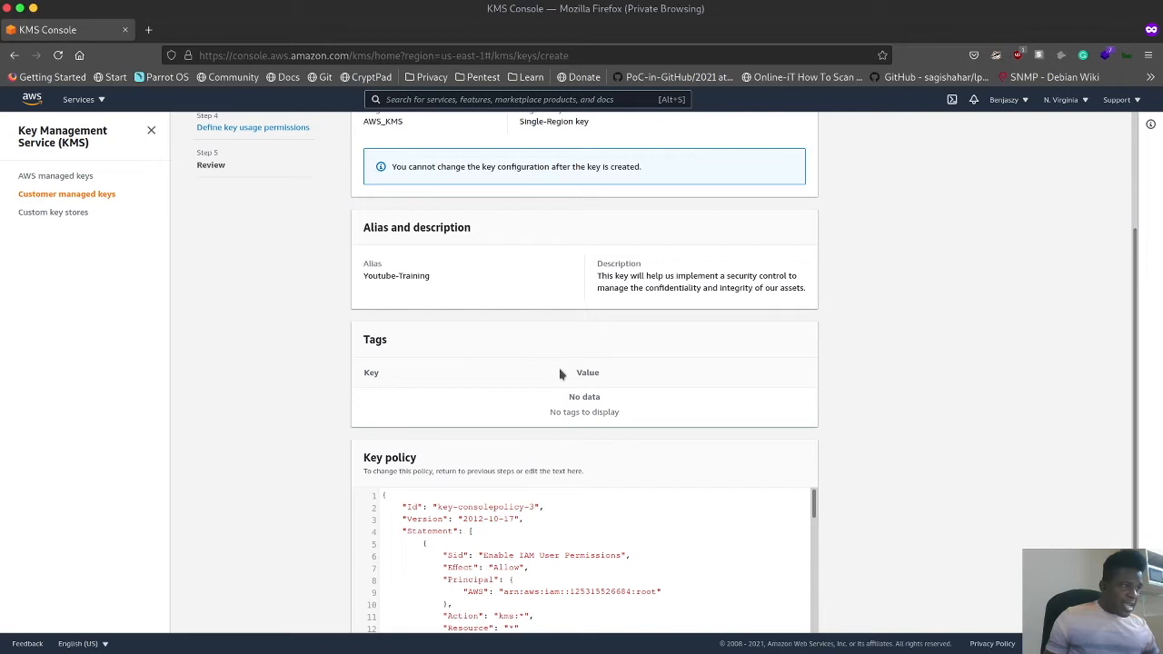
scroll(581, 363, down, 2)
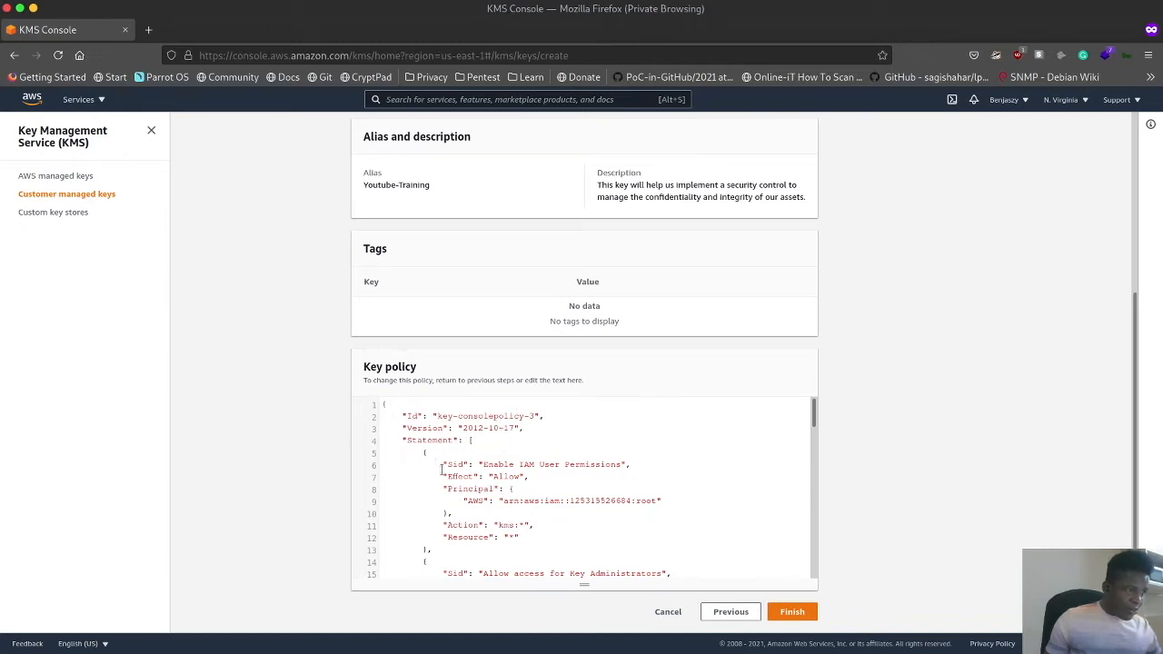
drag(440, 465, 500, 465)
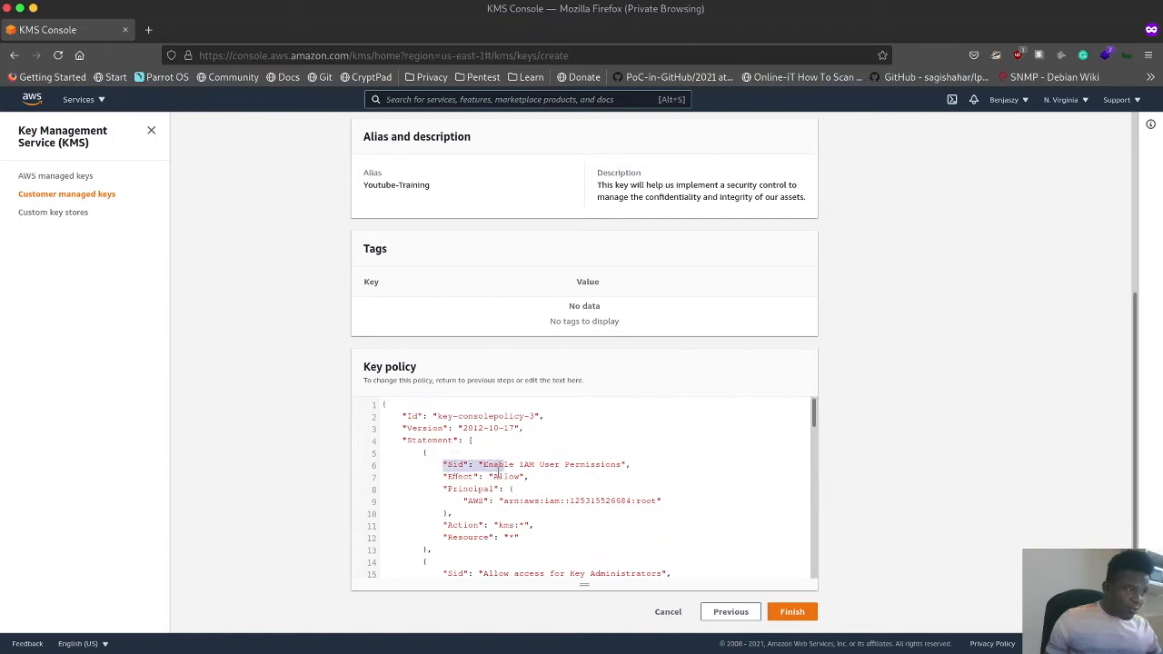
click(511, 476)
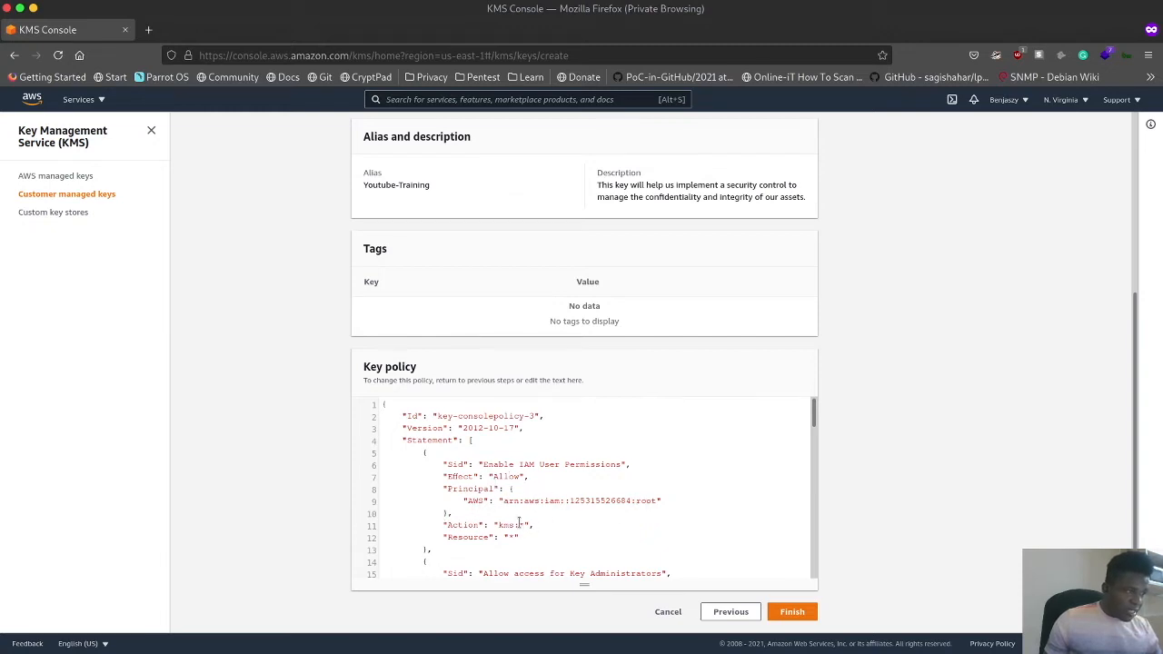
scroll(507, 526, down, 2)
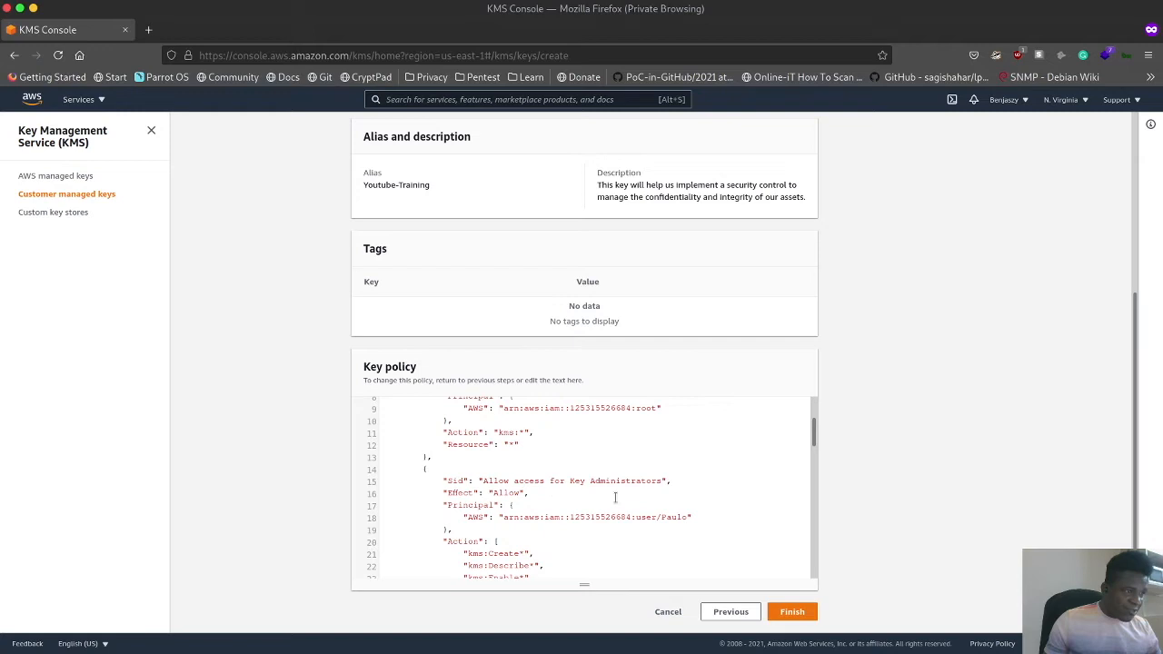
double_click(677, 516)
scroll(677, 516, down, 3)
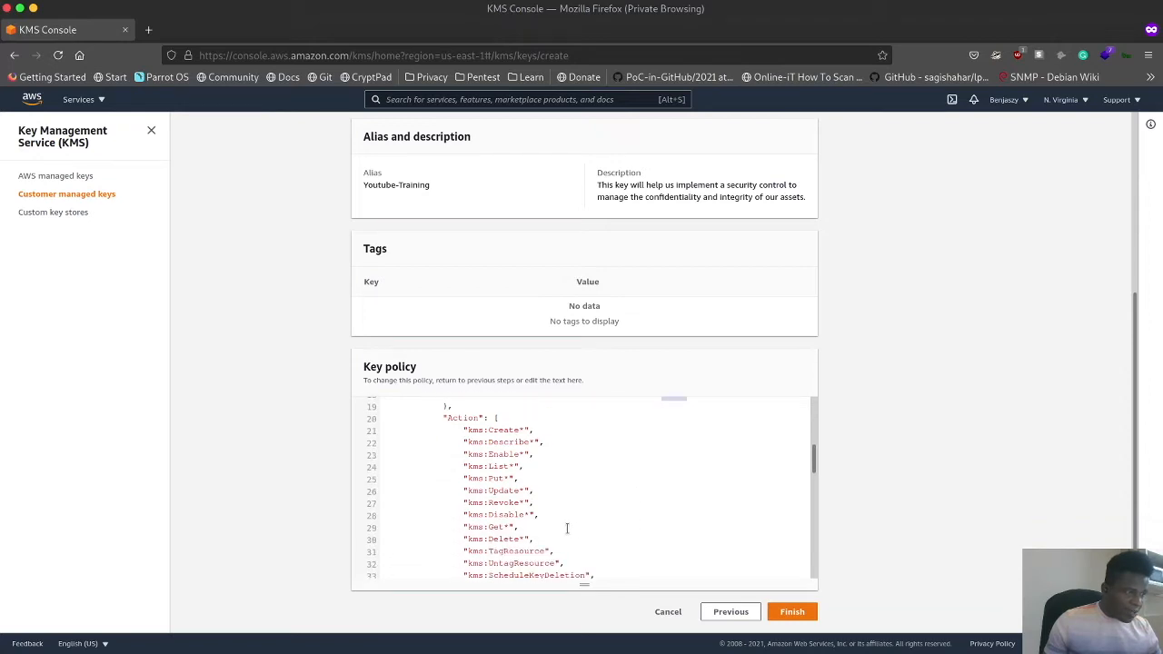
scroll(516, 455, up, 2)
scroll(516, 456, down, 2)
scroll(534, 434, up, 2)
scroll(523, 464, down, 2)
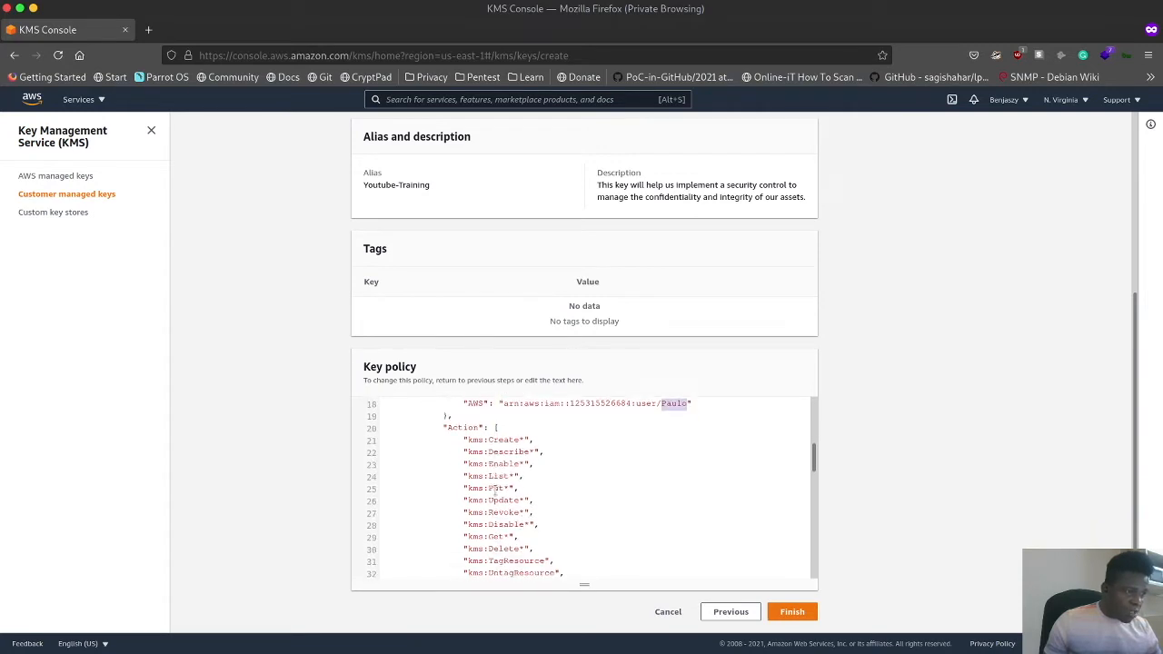
scroll(520, 476, down, 1)
scroll(545, 440, up, 1)
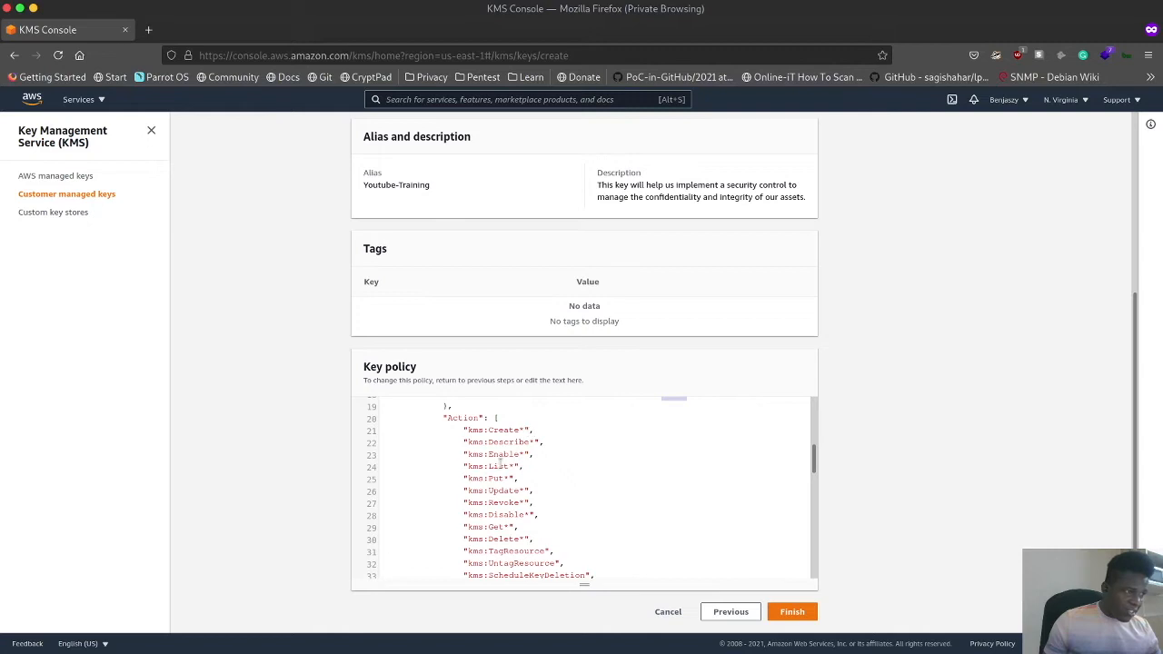
scroll(507, 499, down, 3)
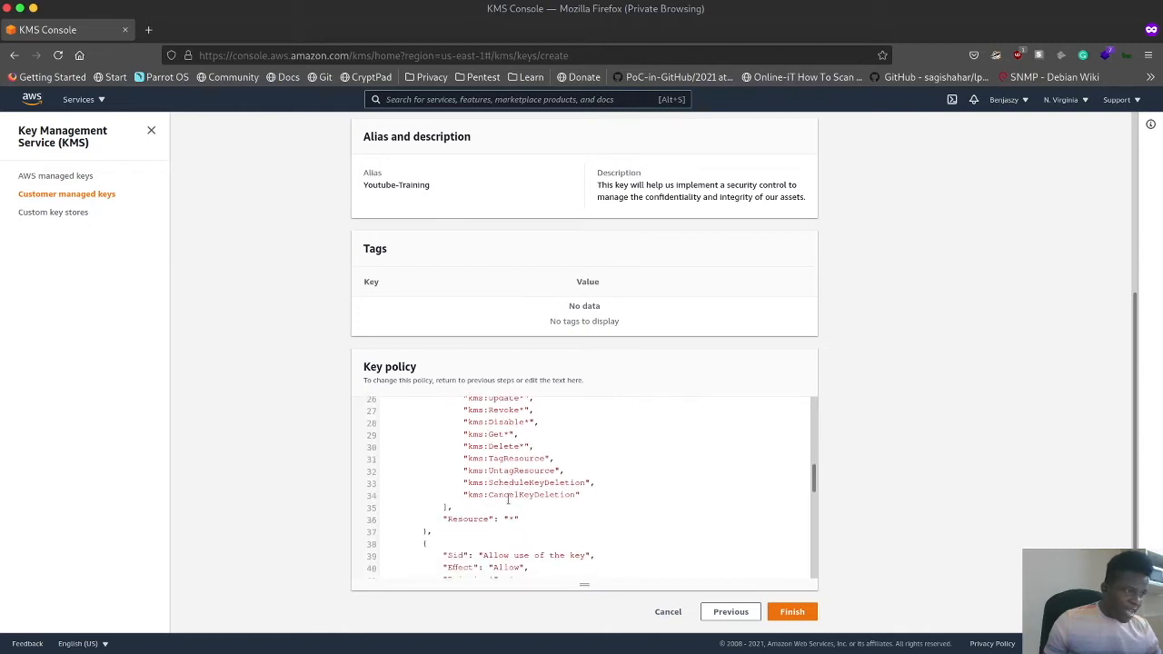
scroll(535, 527, down, 2)
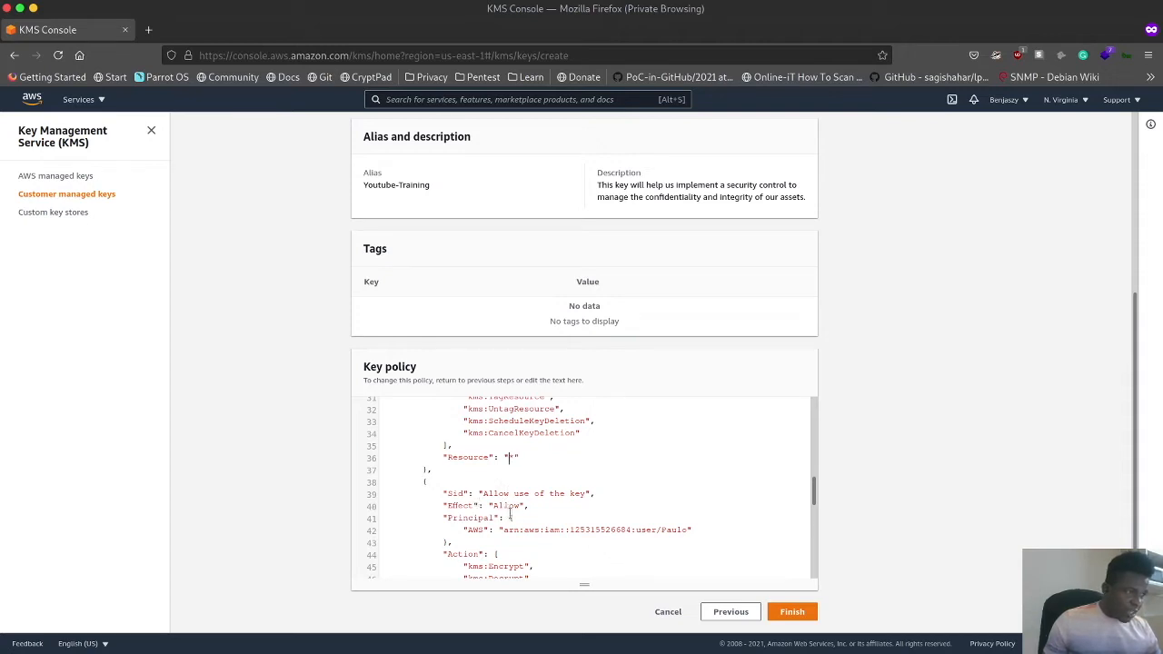
scroll(618, 546, down, 2)
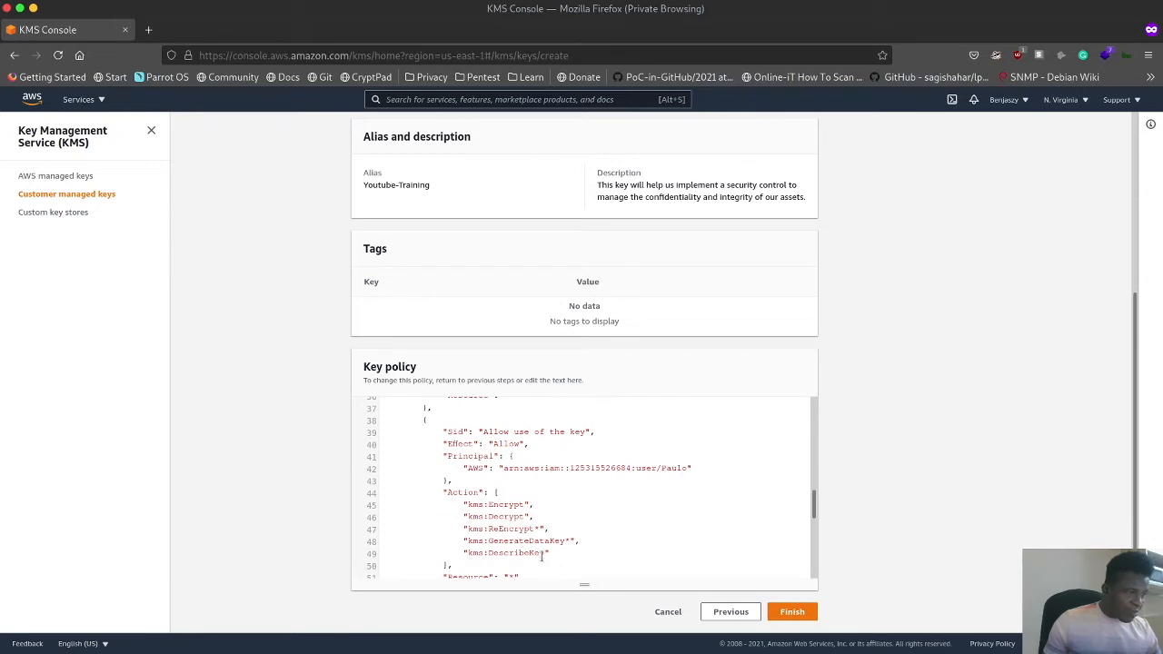
drag(550, 553, 467, 502)
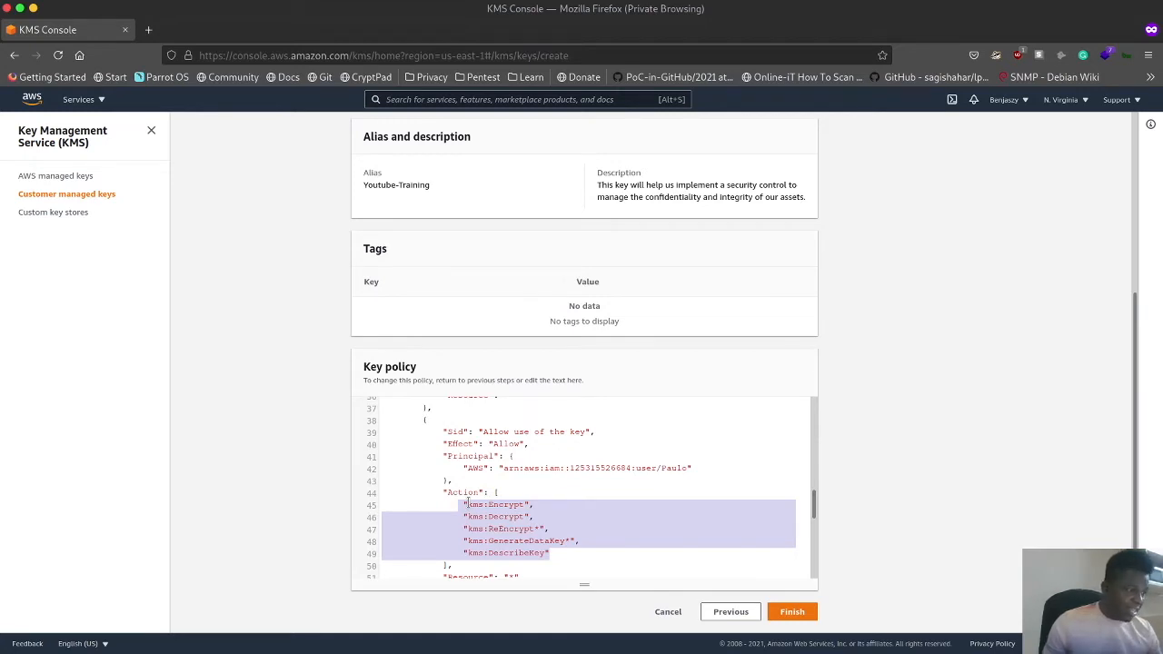
scroll(445, 563, down, 2)
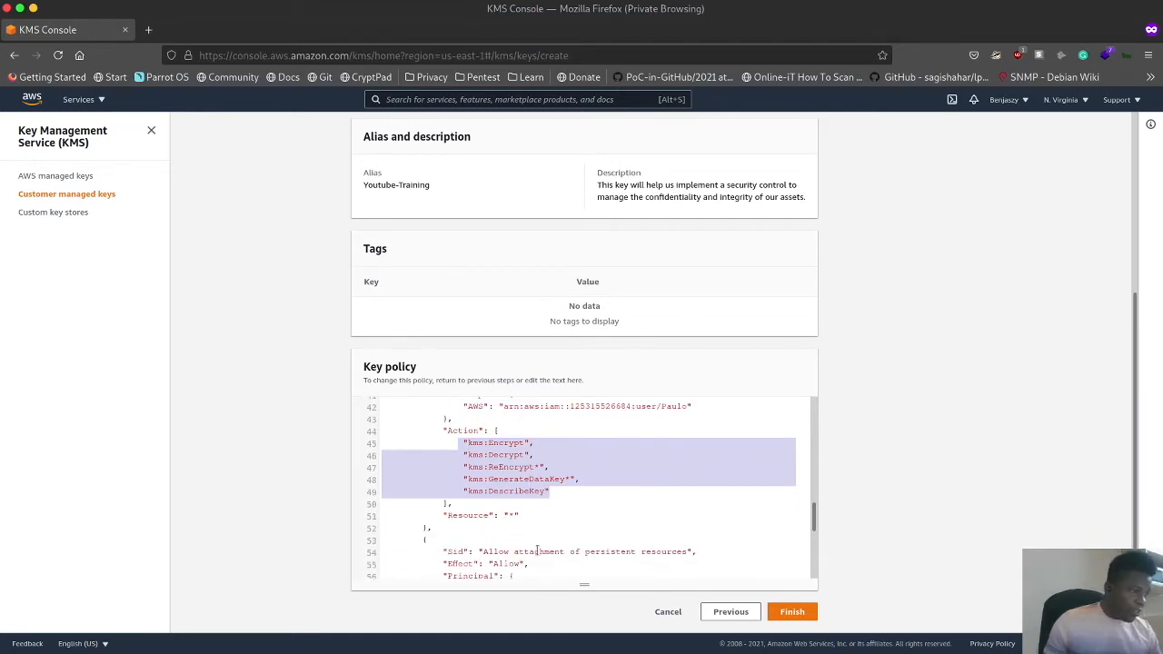
scroll(505, 497, down, 3)
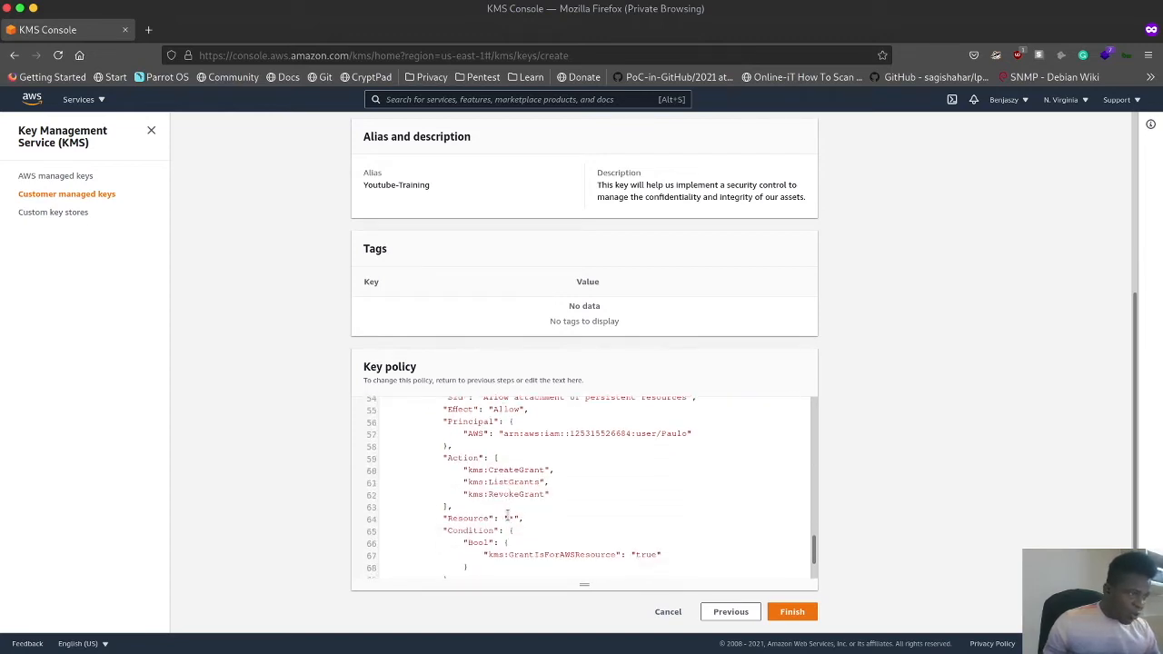
scroll(511, 515, down, 2)
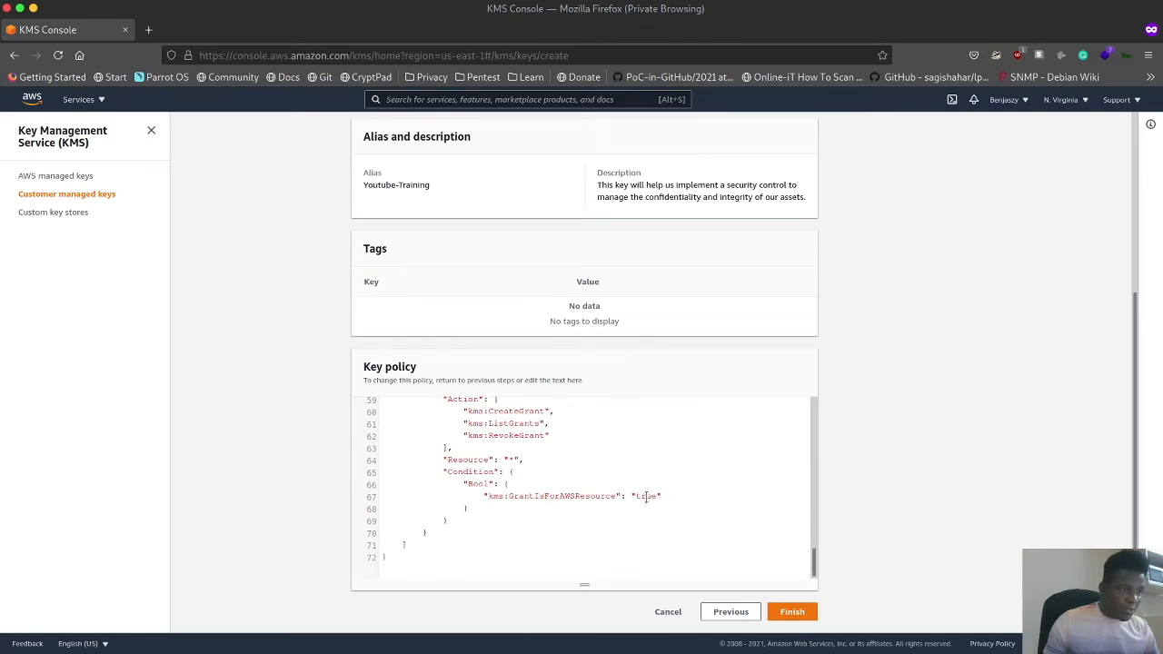
scroll(582, 475, up, 20)
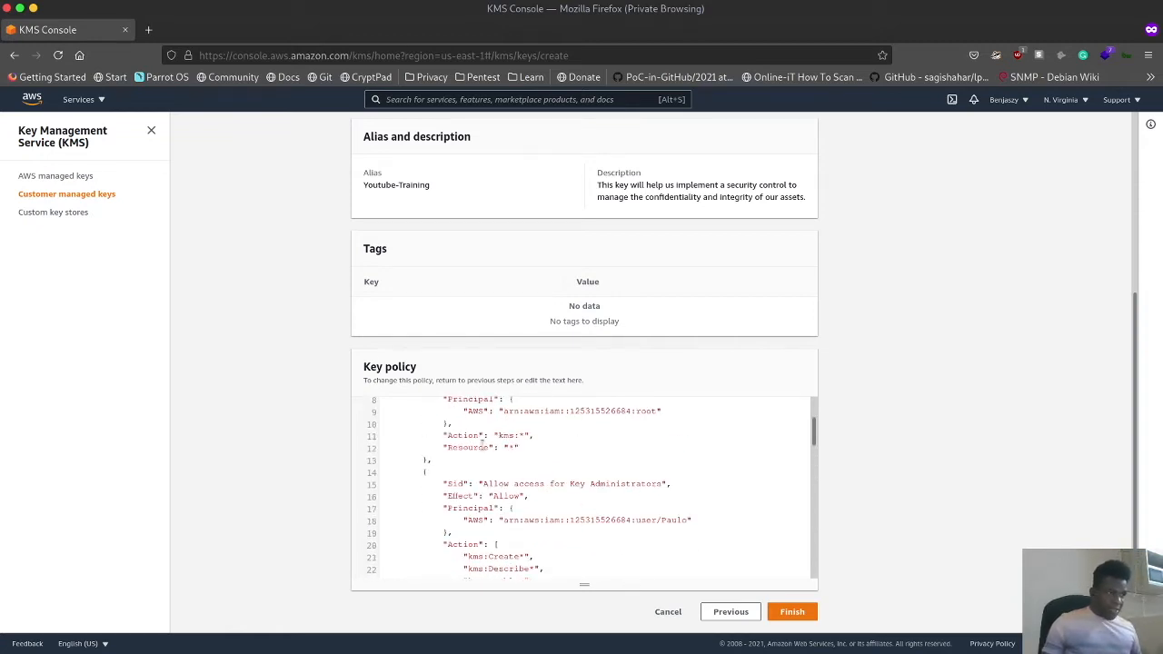
scroll(778, 545, down, 3)
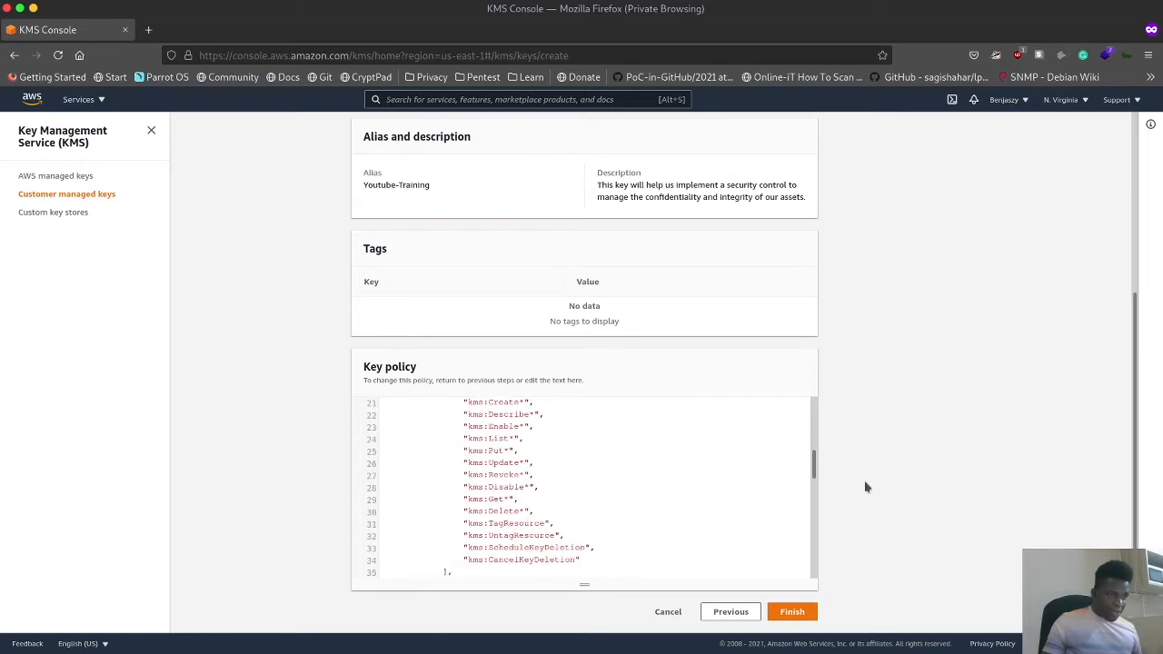
- Finish creating the Youtube-Training key, inspect its cryptographic configuration, and return to the keys list
click(794, 614)
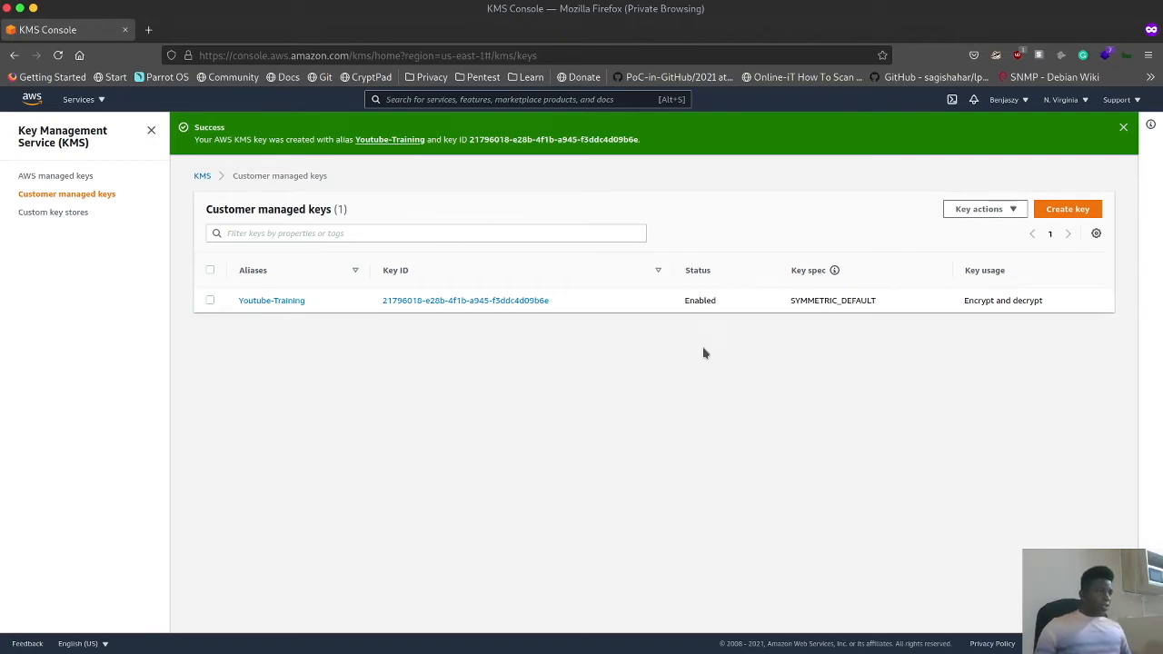
click(462, 303)
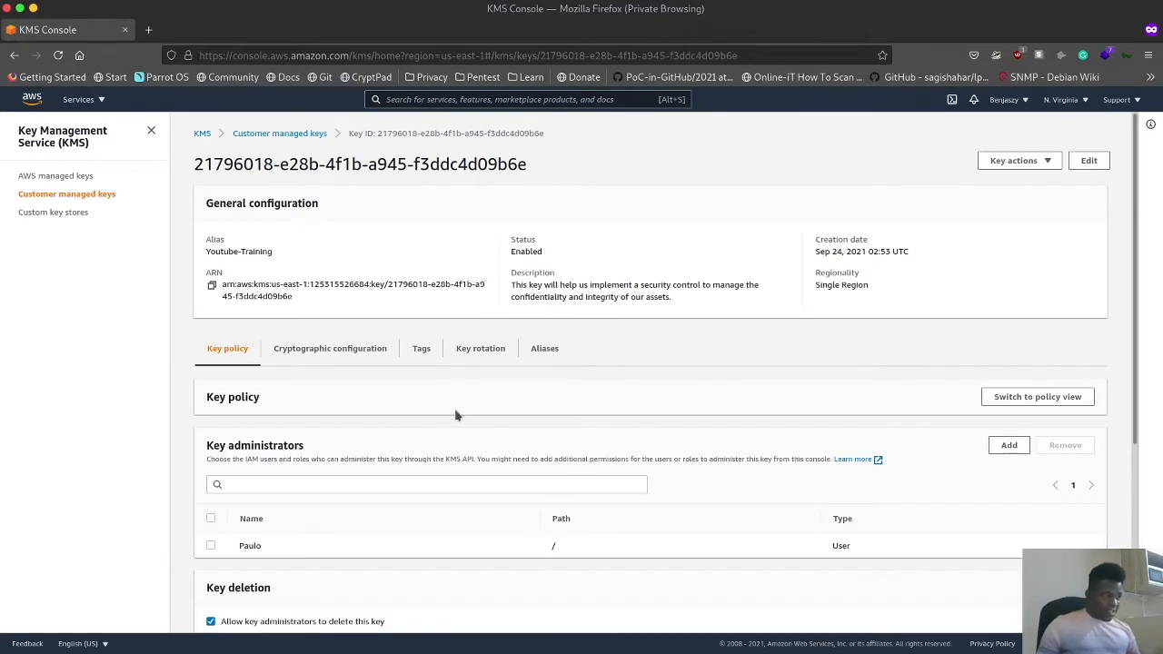
scroll(464, 418, down, 3)
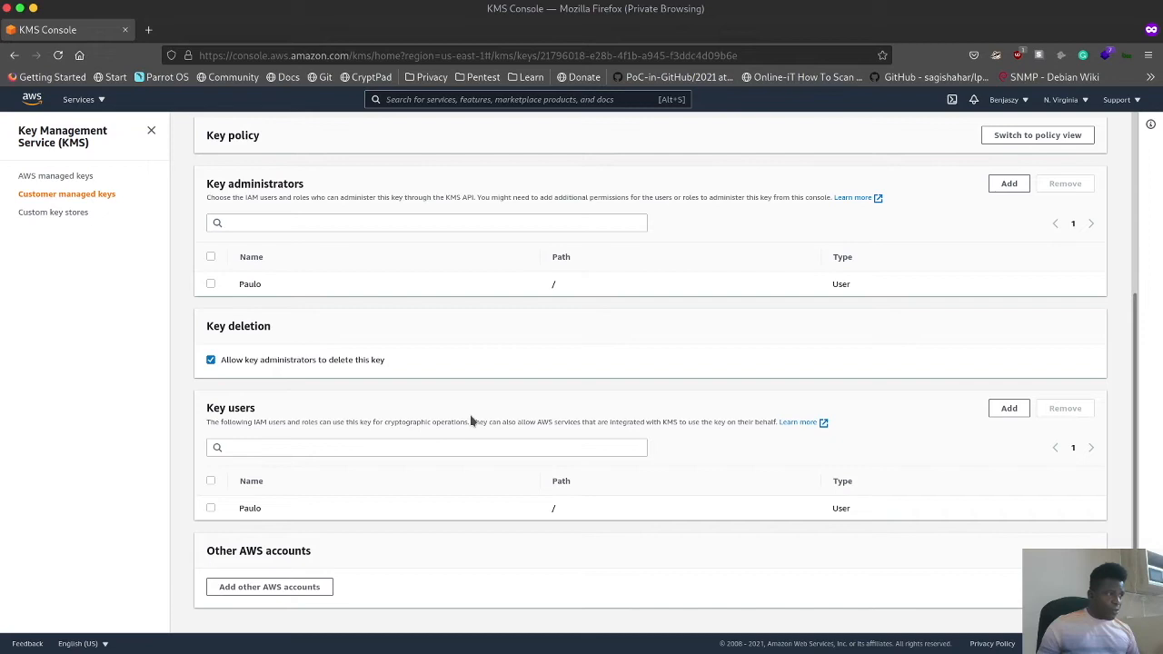
scroll(471, 421, up, 1)
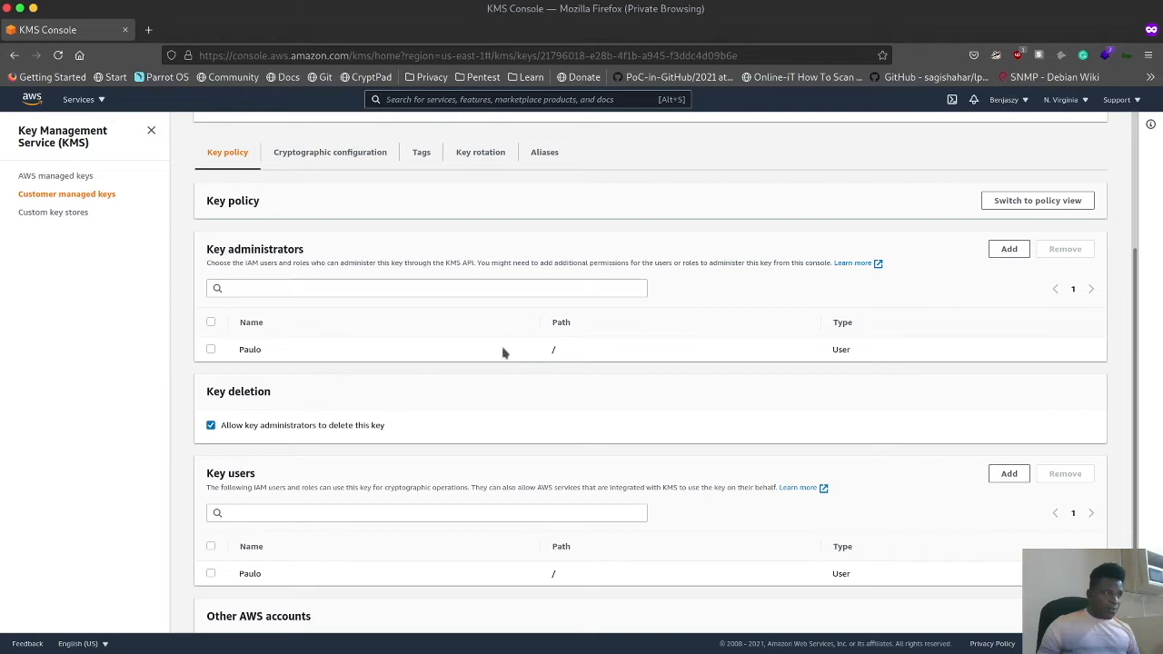
scroll(524, 353, up, 2)
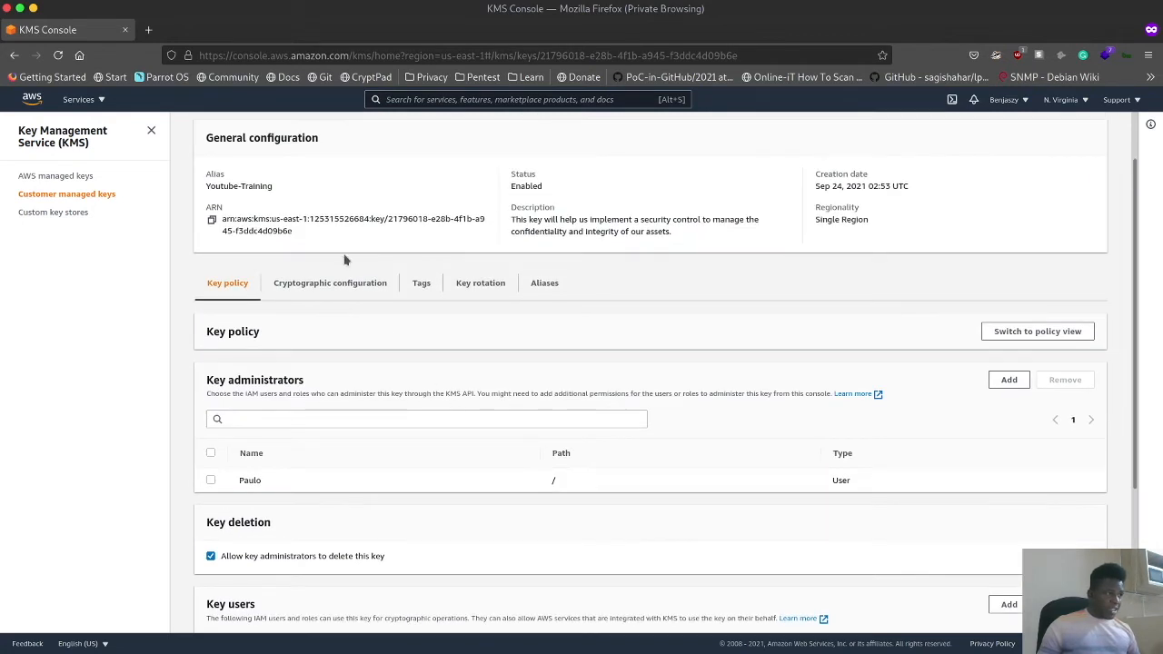
click(319, 285)
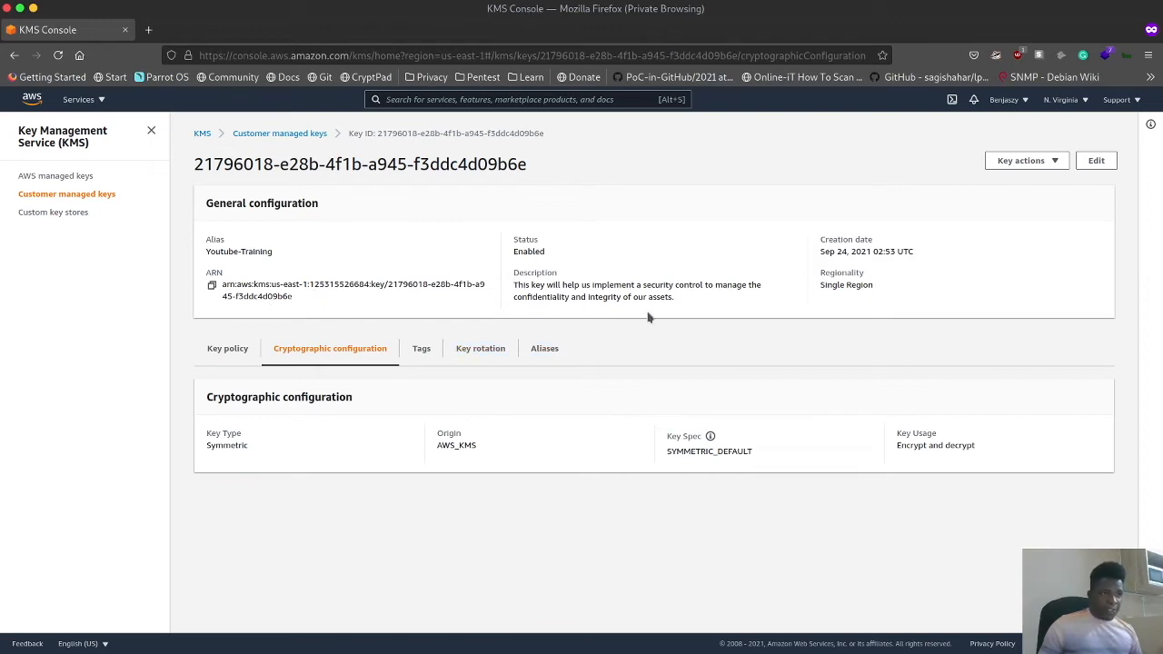
click(308, 135)
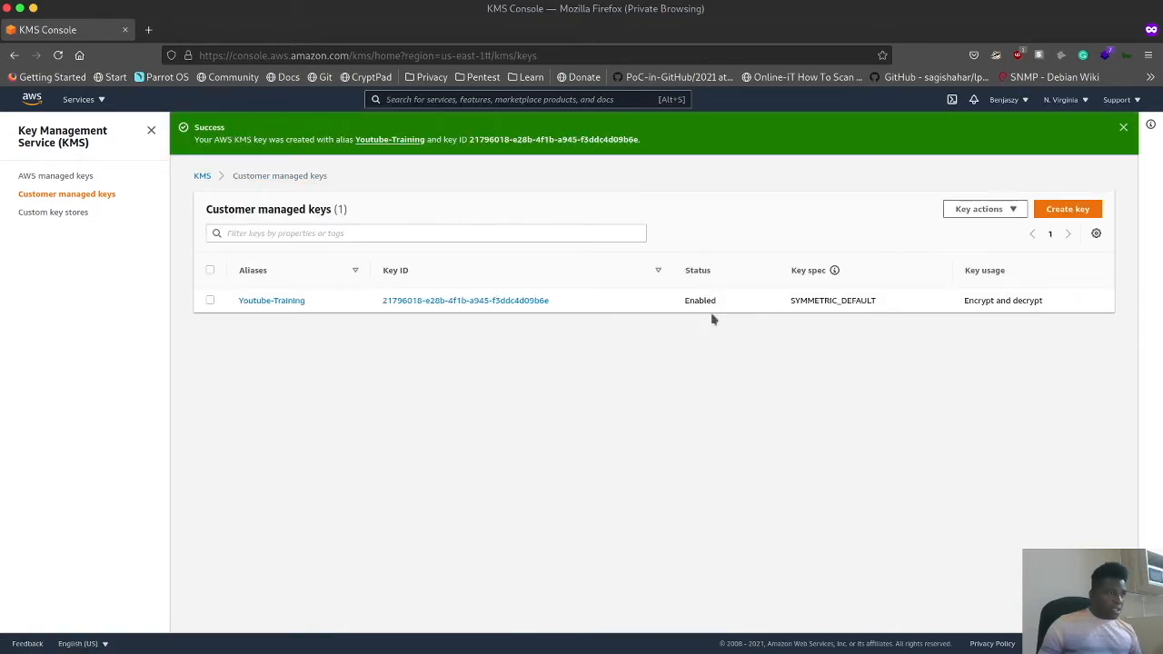
- Switch from the key details to the S3 console's empty Buckets list
click(446, 301)
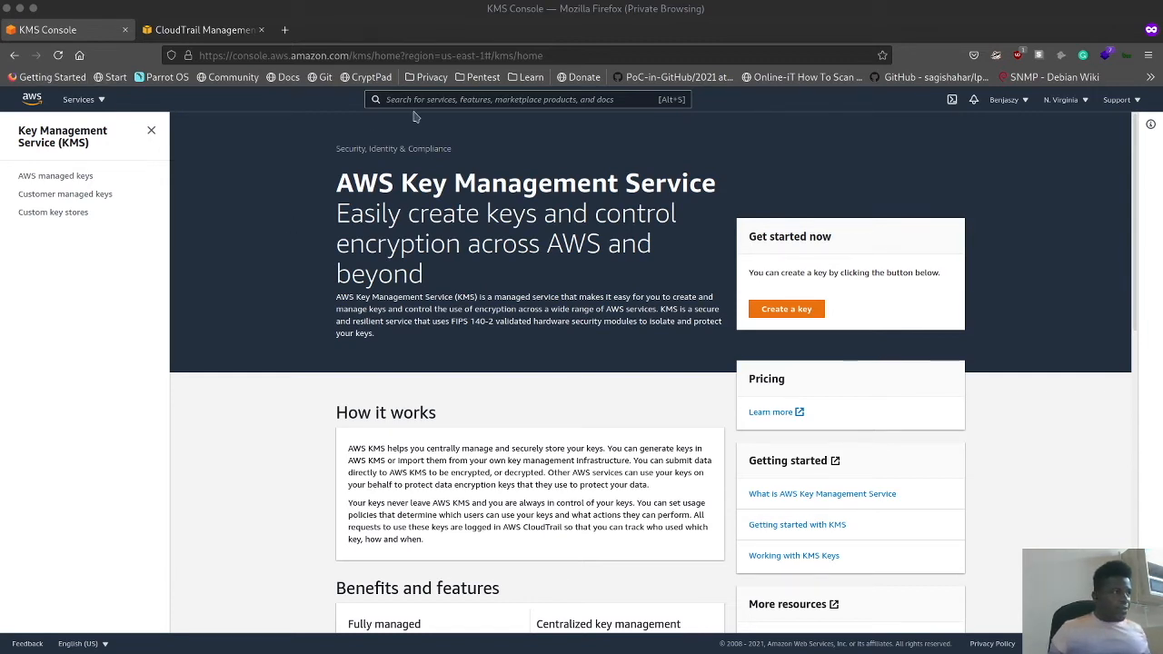
text(s3)
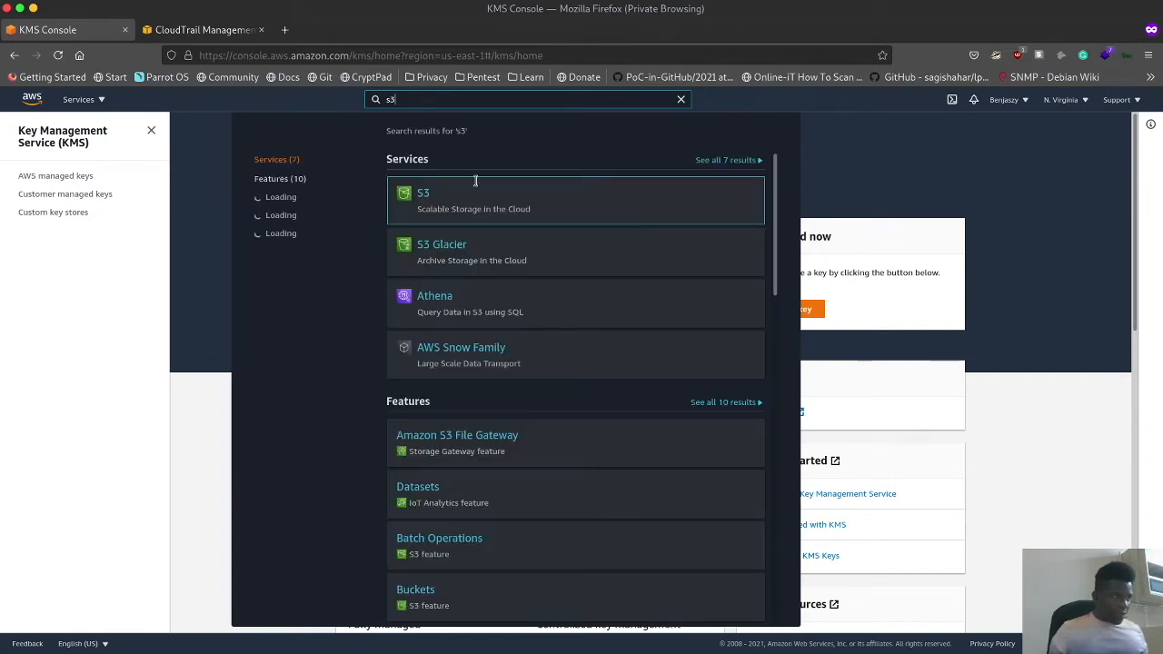
click(432, 201)
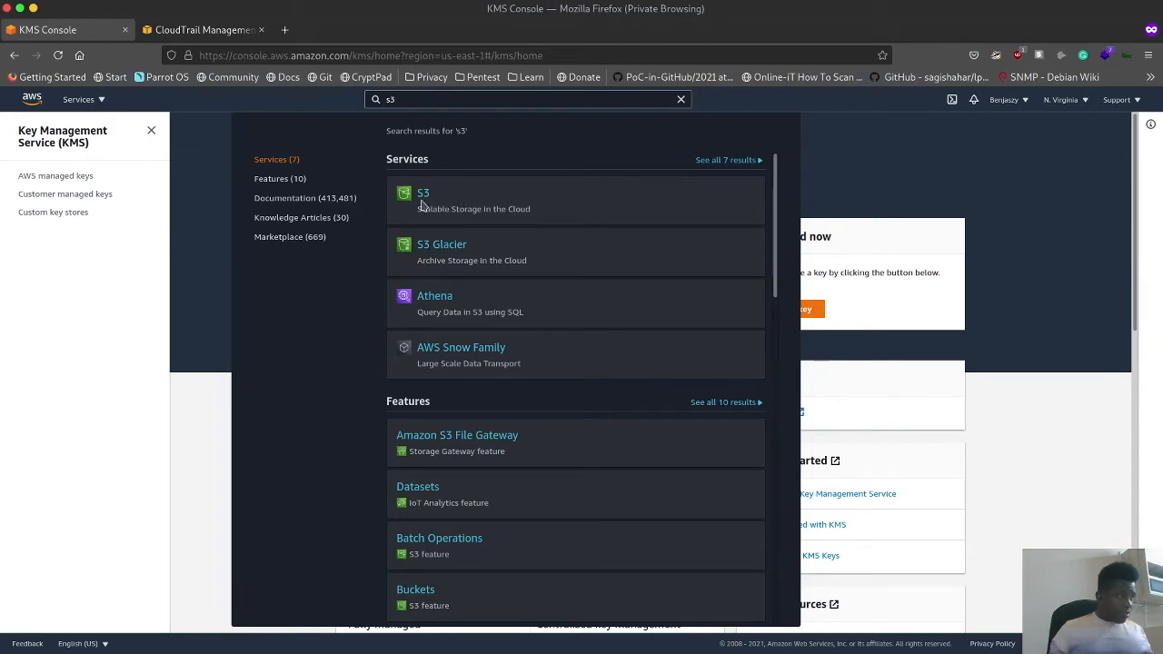
click(421, 196)
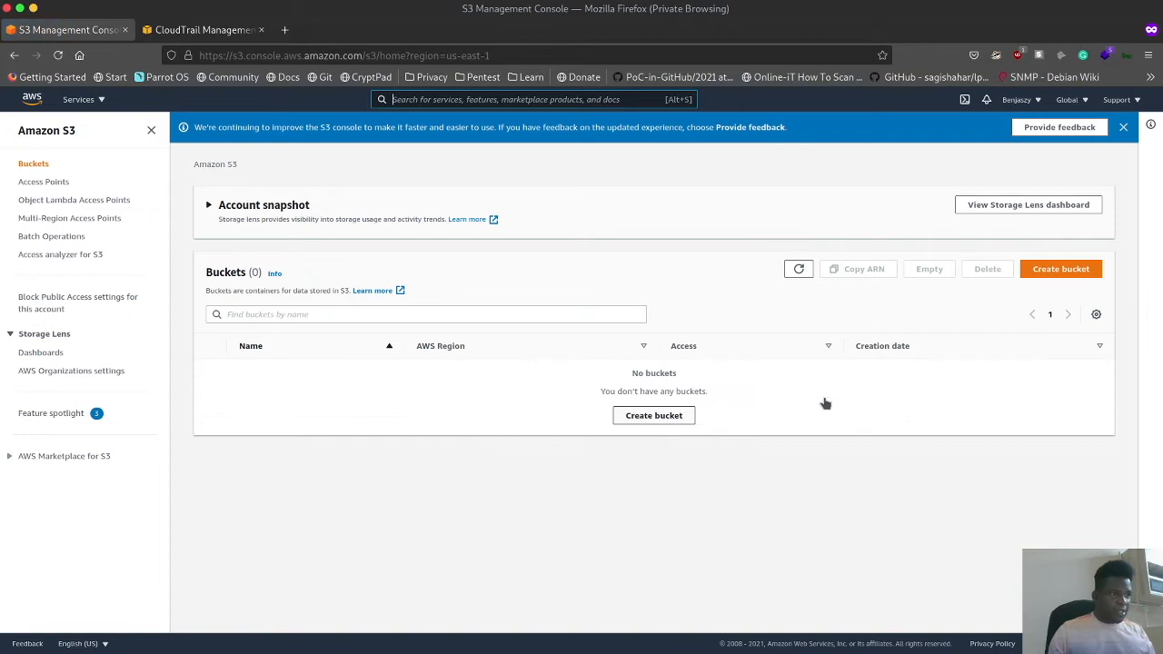
- Start a new S3 bucket and enter a unique bucket name
click(1051, 278)
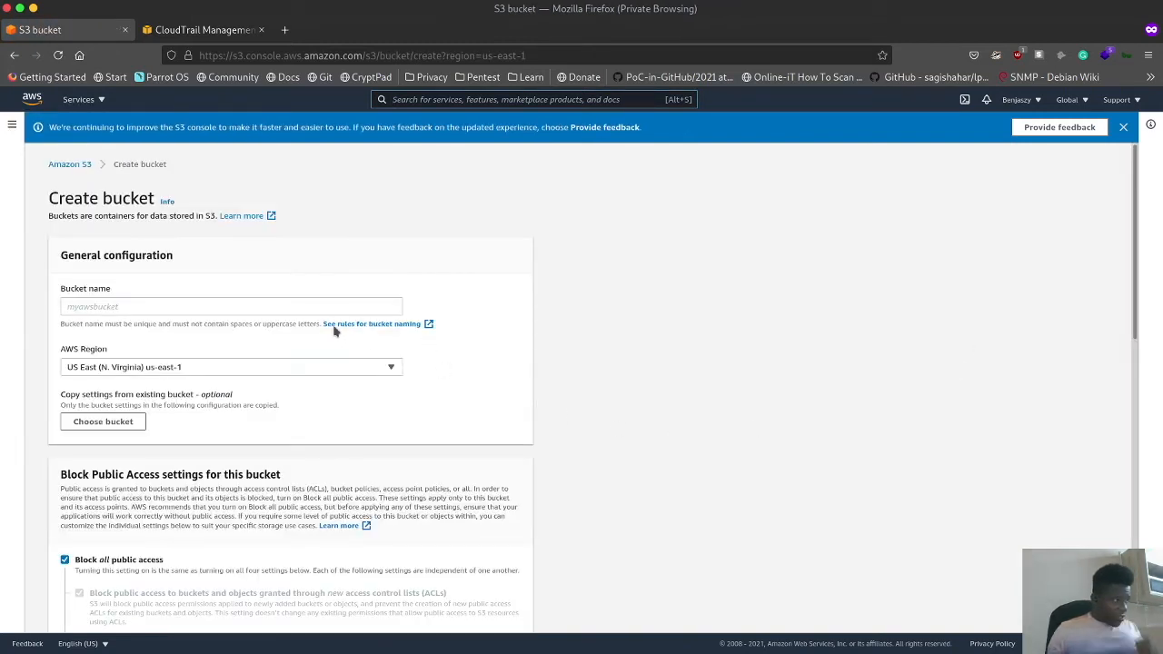
click(332, 305)
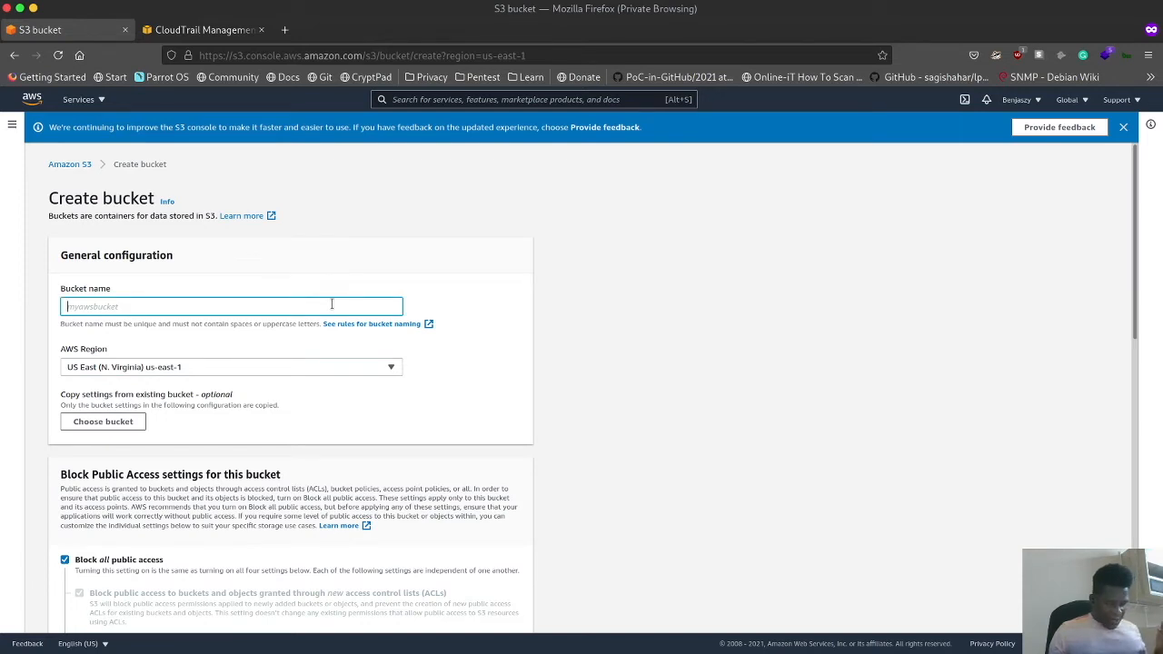
text(bleszimani1234)
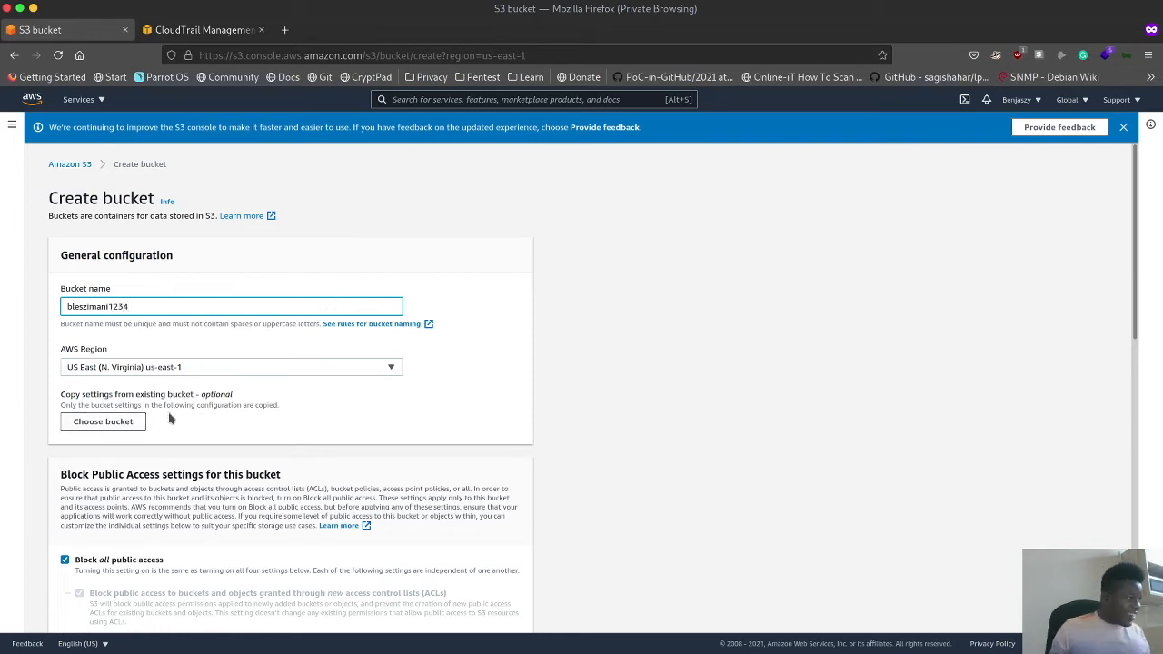
scroll(384, 410, down, 4)
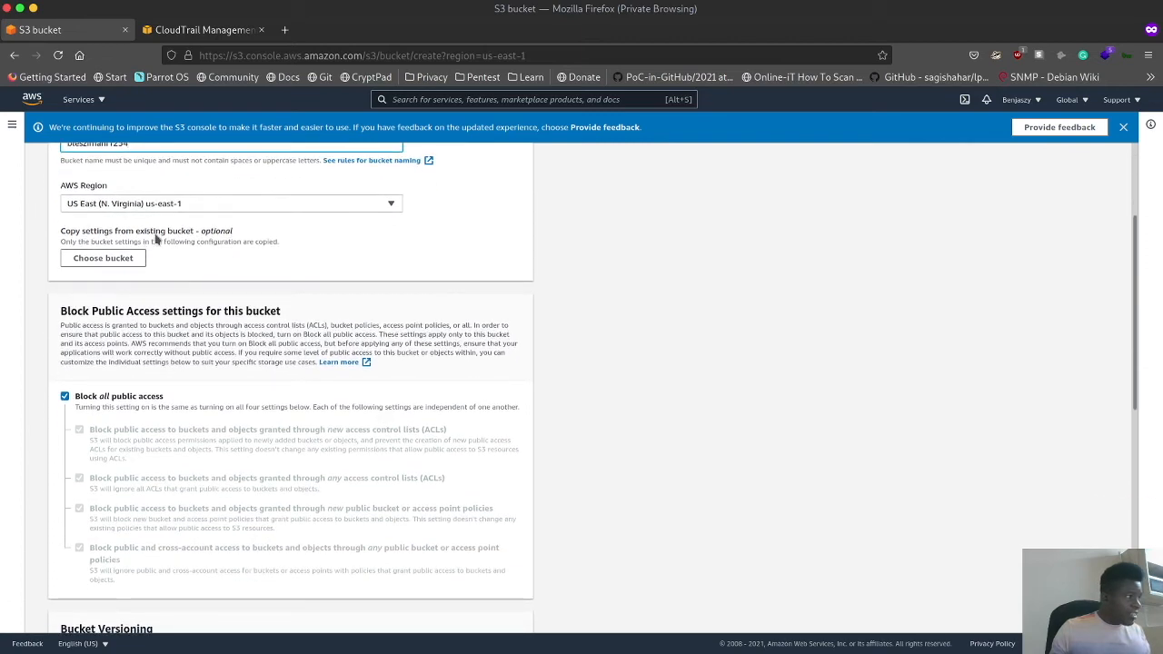
scroll(206, 409, down, 2)
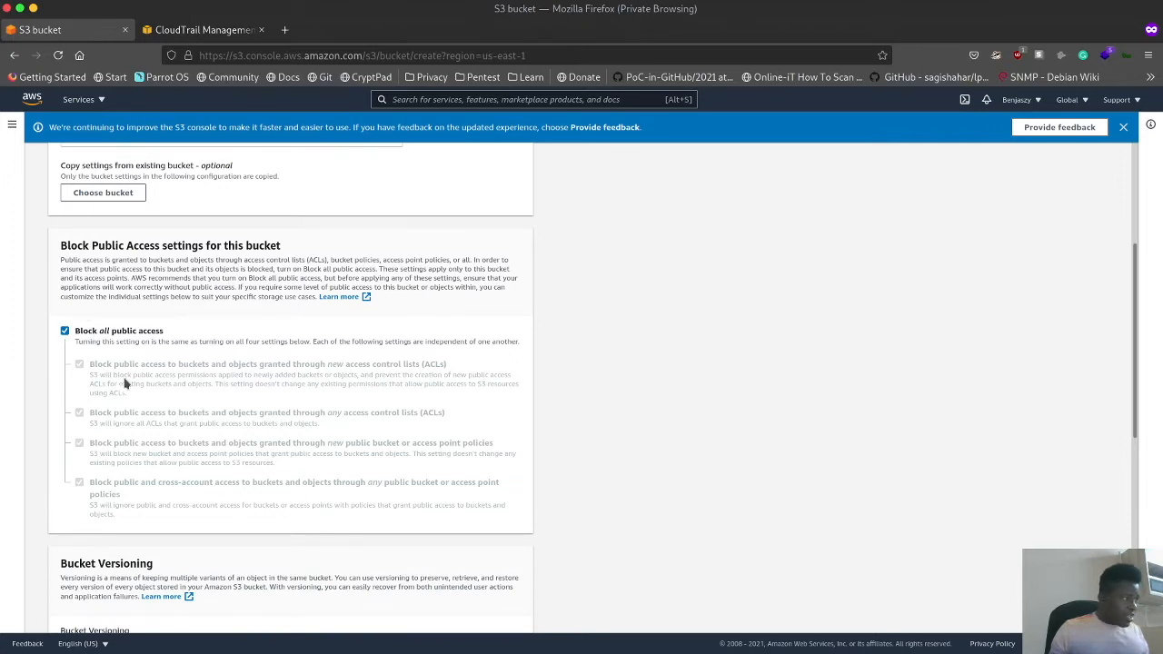
- Keep all public access blocked, enable Bucket Versioning, and turn on server-side encryption
click(64, 331)
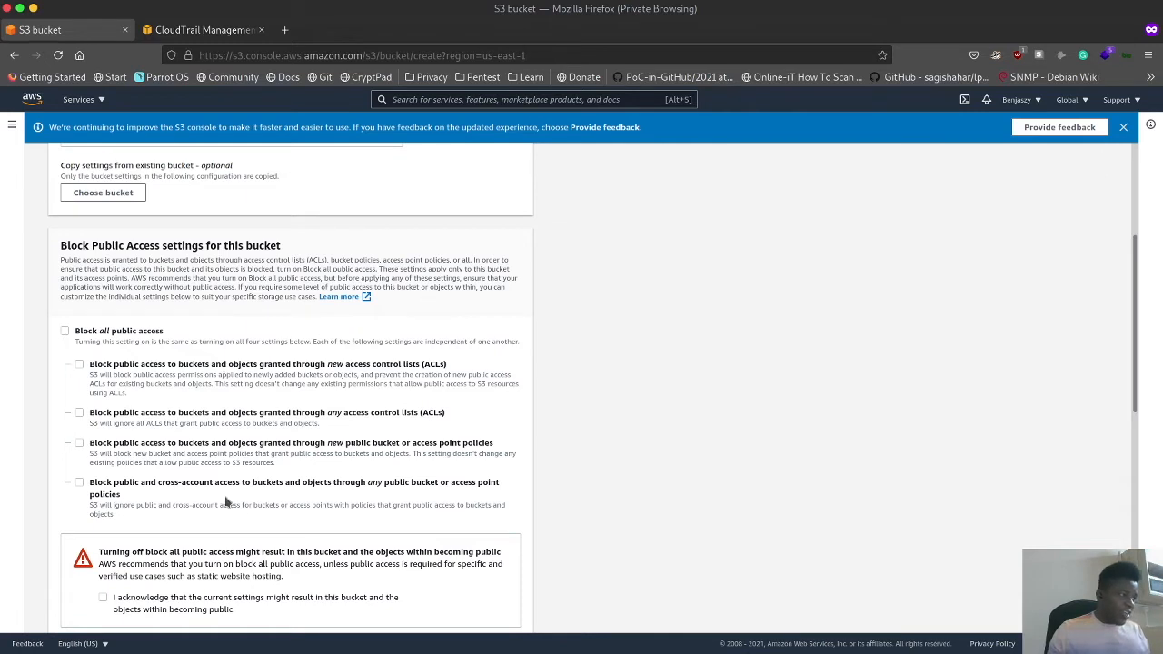
click(65, 332)
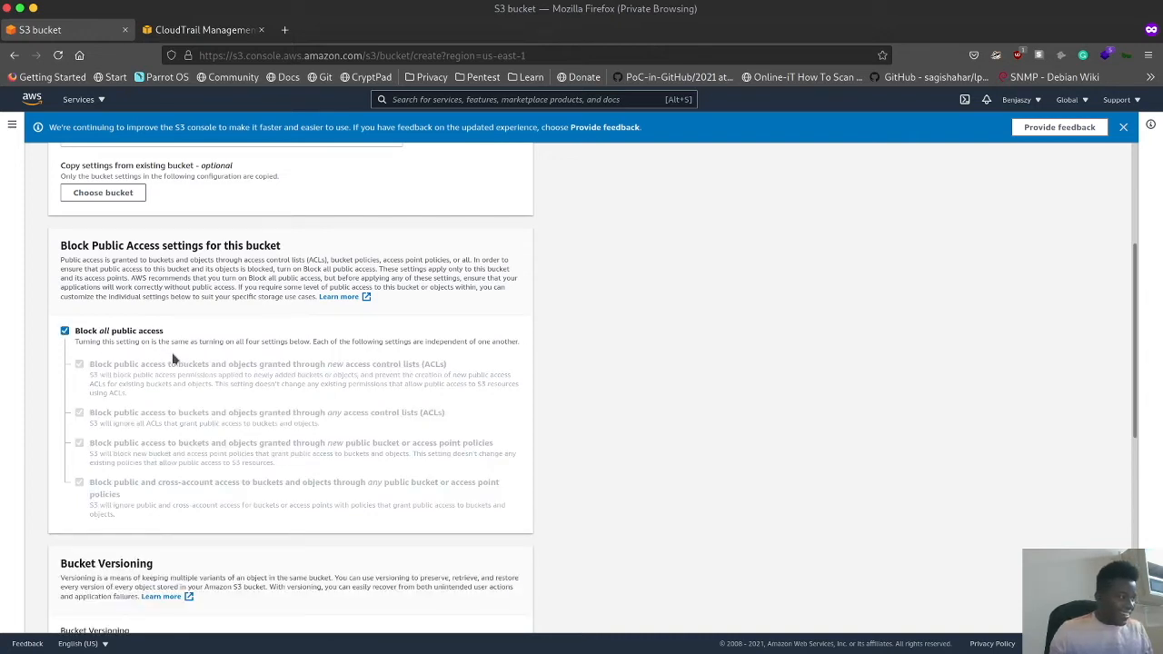
scroll(181, 359, down, 5)
click(78, 436)
scroll(179, 470, down, 3)
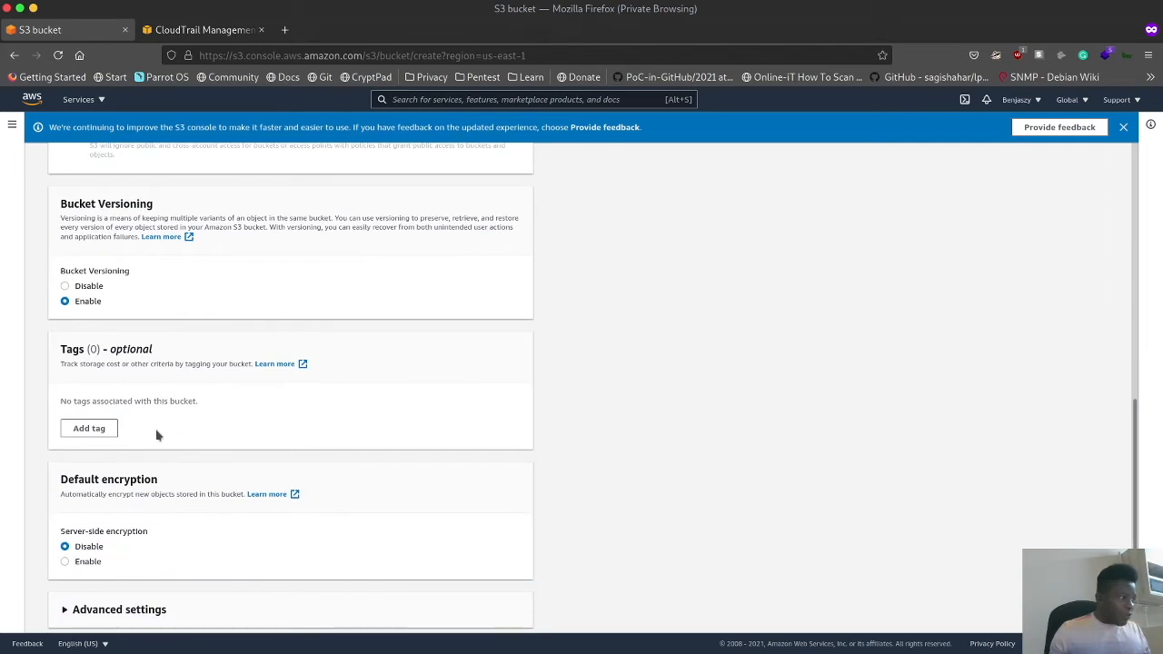
click(76, 562)
- Set default encryption to SSE-KMS using the account's own customer-managed KMS key
scroll(77, 561, down, 3)
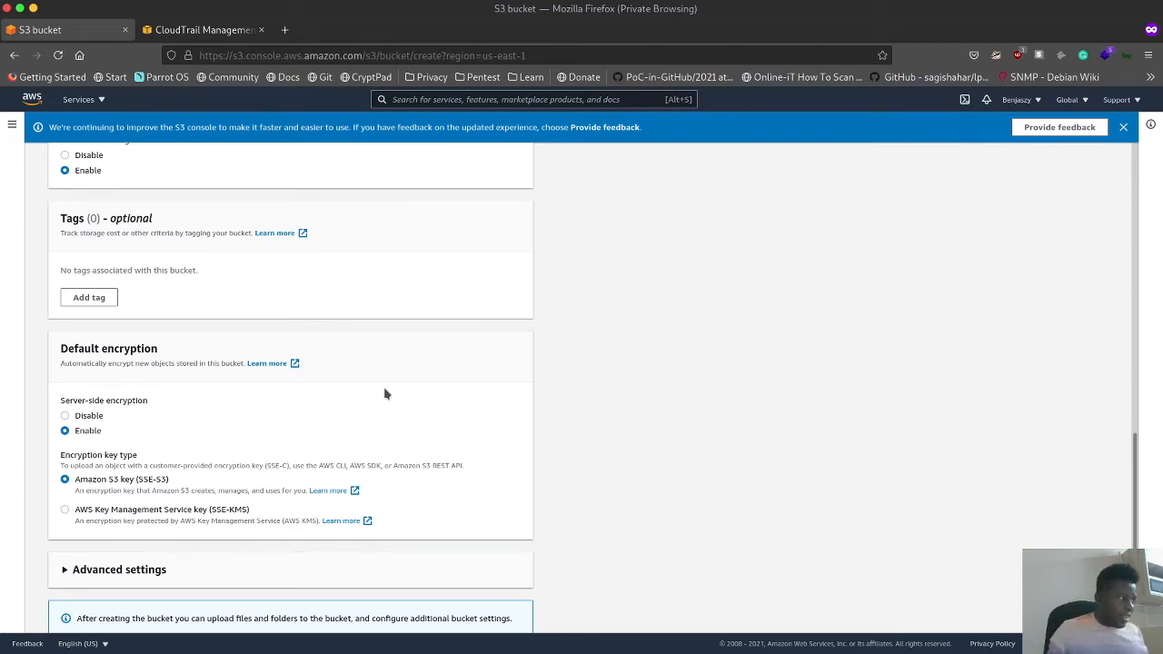
click(64, 512)
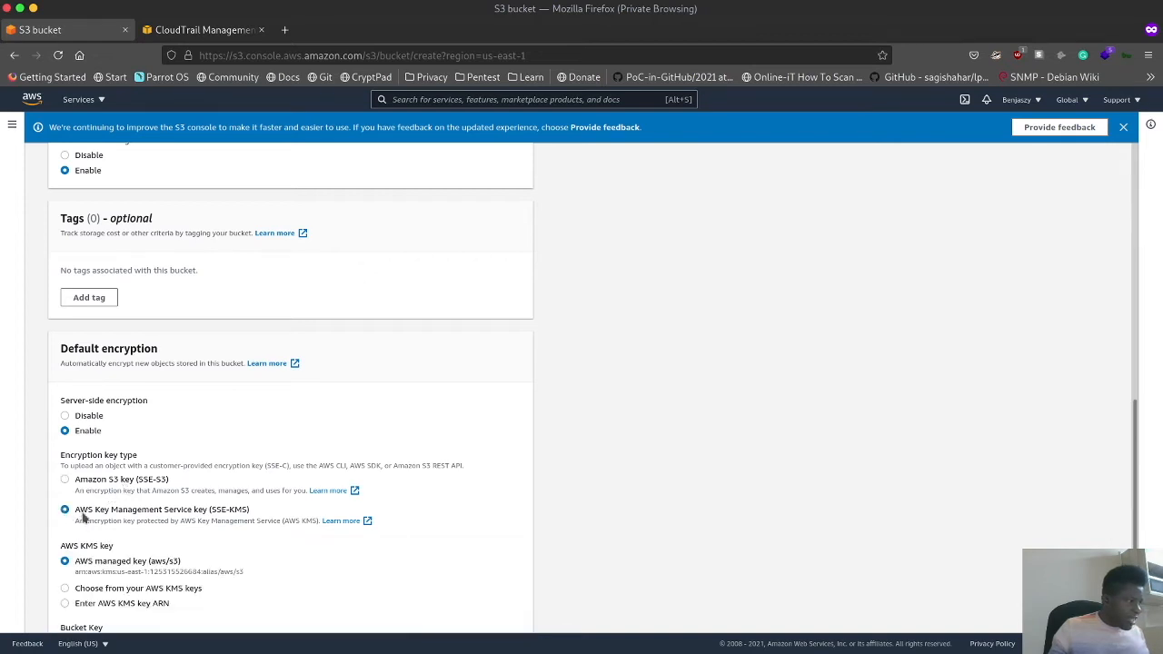
scroll(125, 502, down, 3)
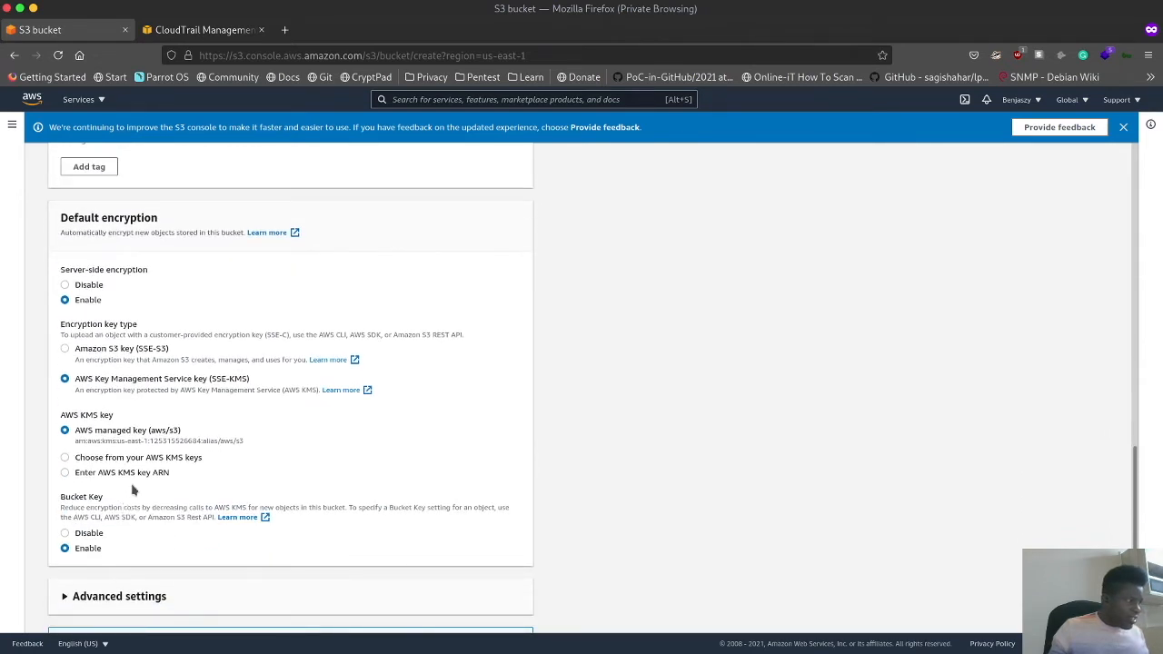
click(85, 460)
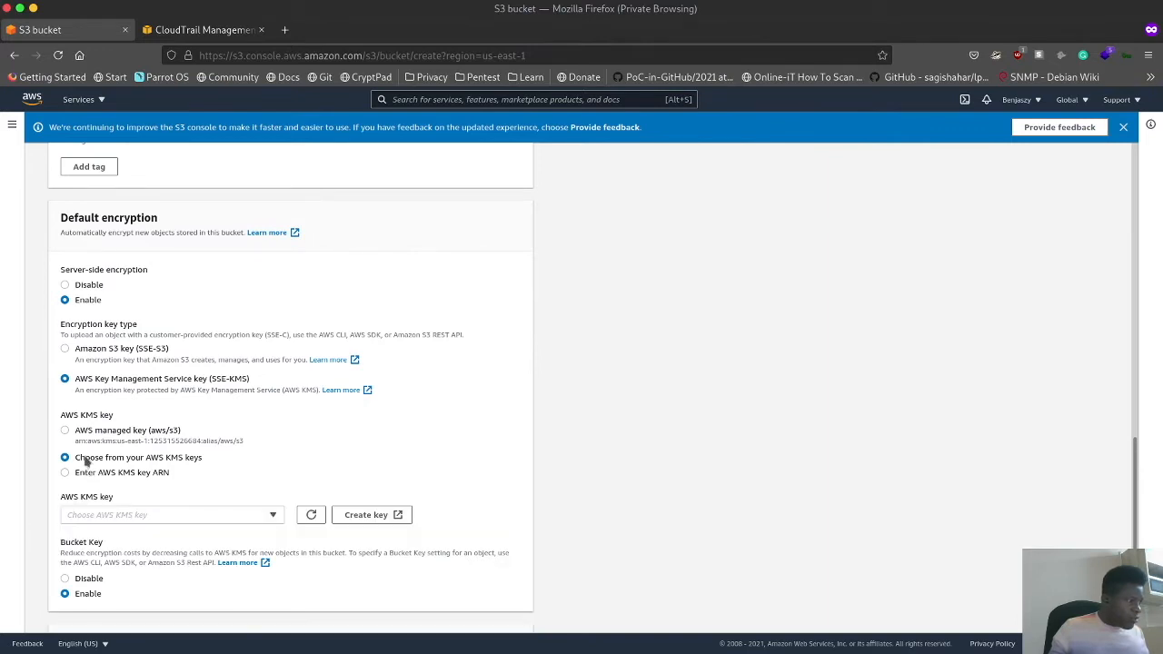
click(151, 518)
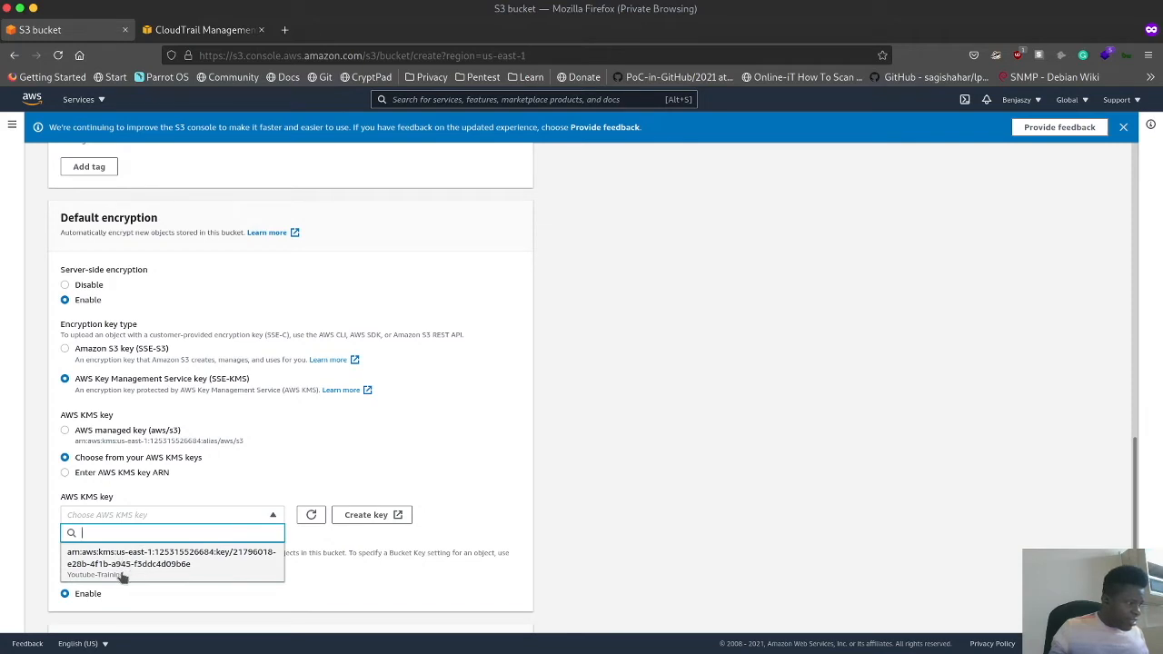
click(115, 576)
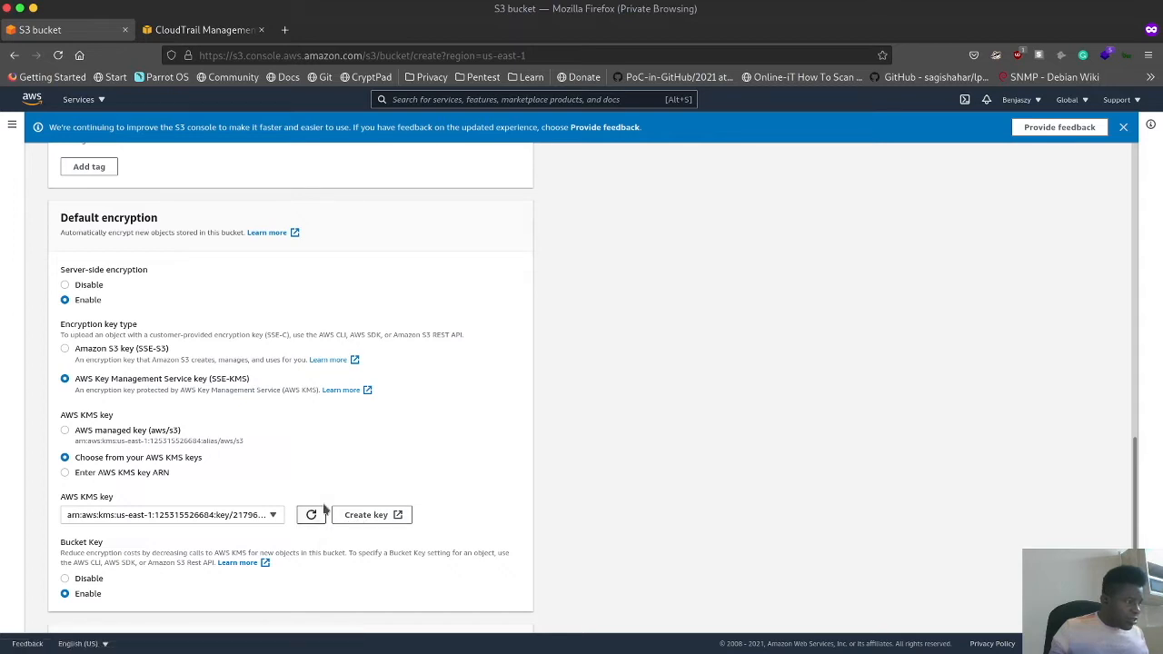
- Expand the Advanced settings section of the bucket creation form
scroll(234, 520, down, 1)
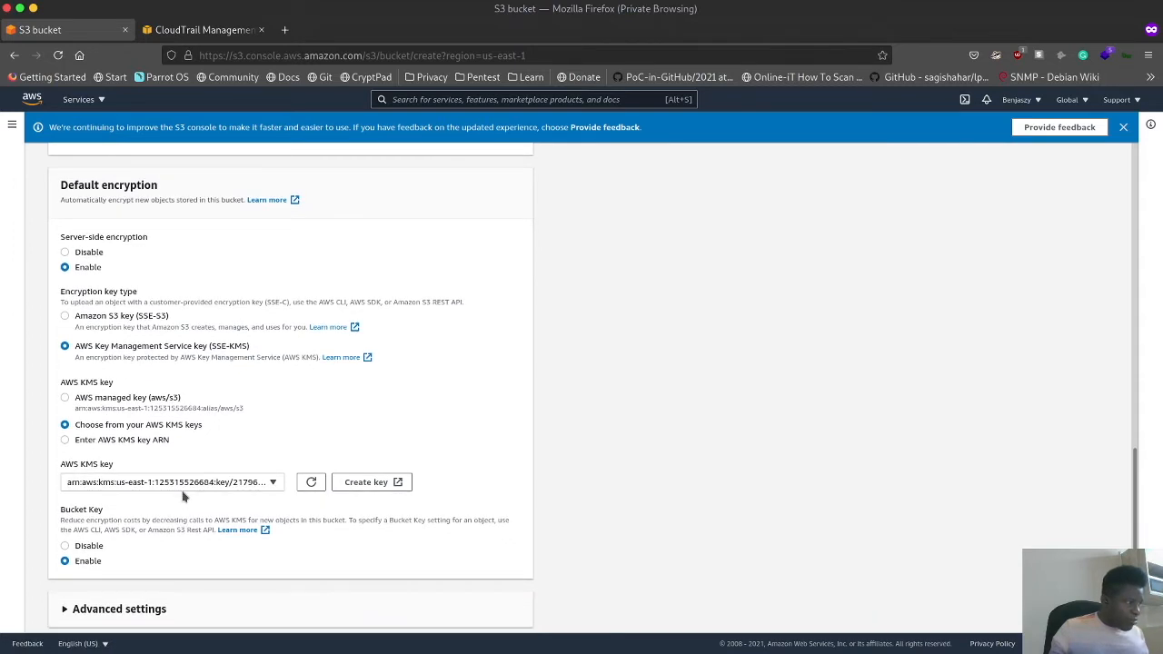
scroll(189, 514, down, 2)
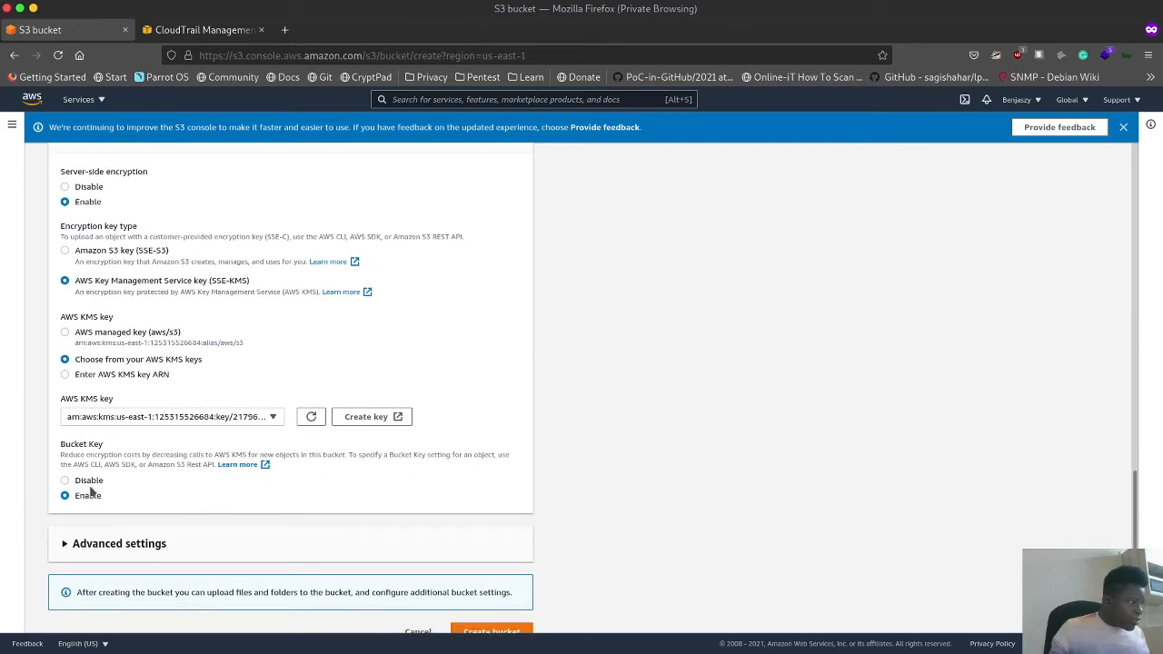
scroll(246, 470, down, 1)
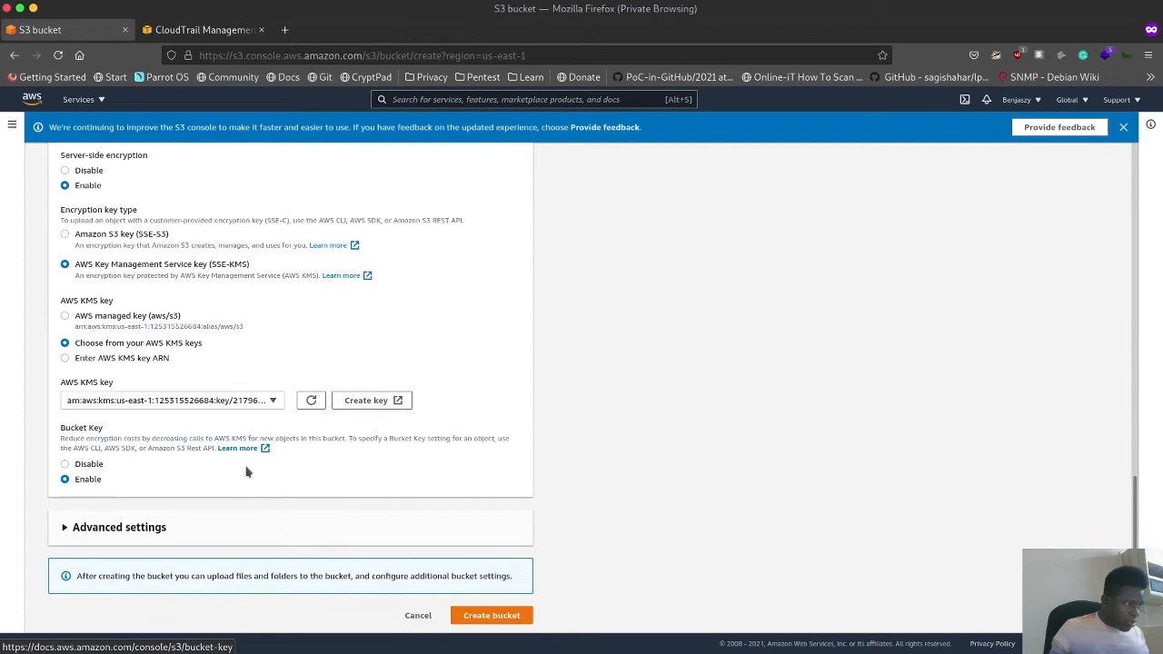
click(101, 536)
scroll(181, 572, down, 3)
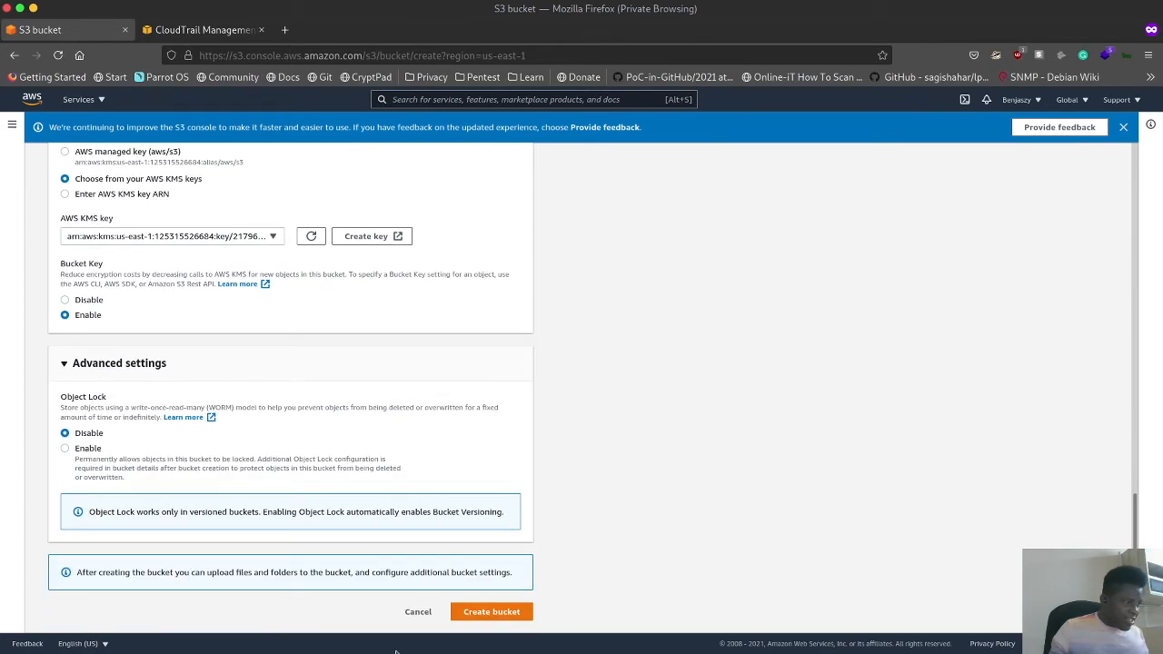
- Create the bucket, then check its Properties for versioning enabled and SSE-KMS default encryption
click(480, 618)
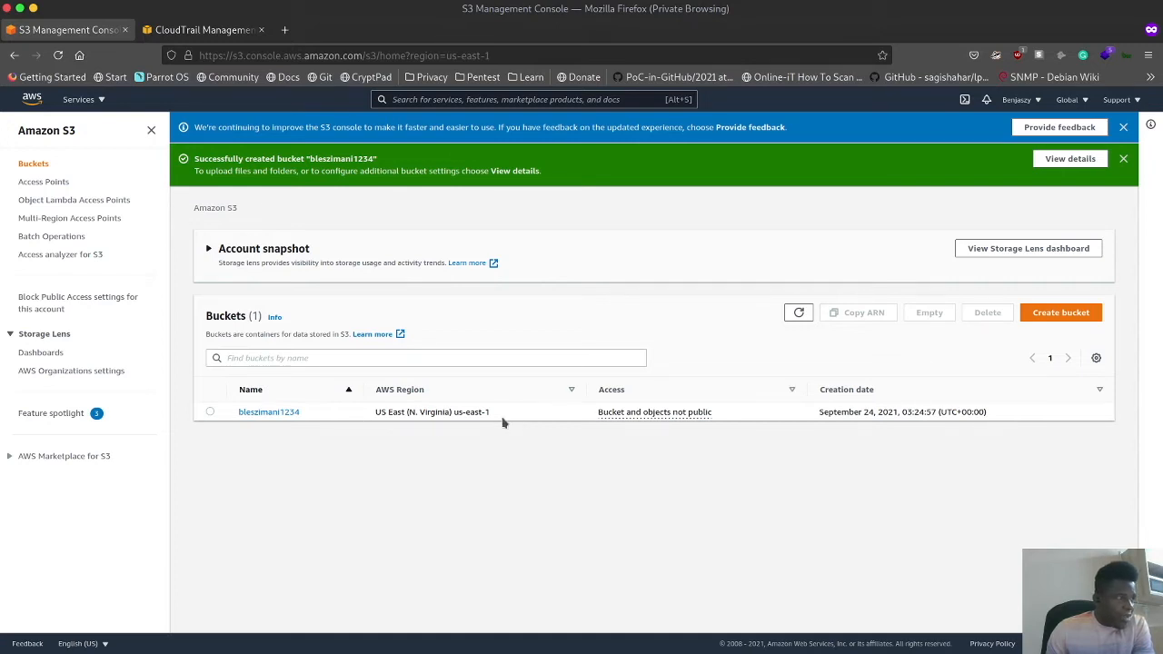
click(262, 413)
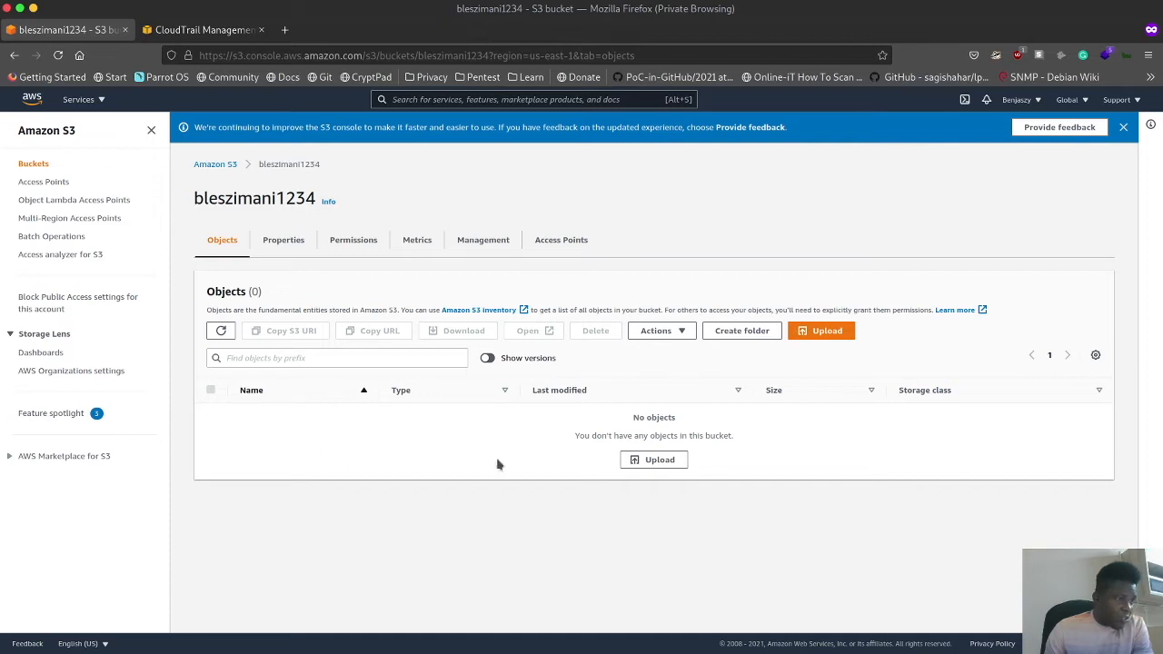
click(278, 239)
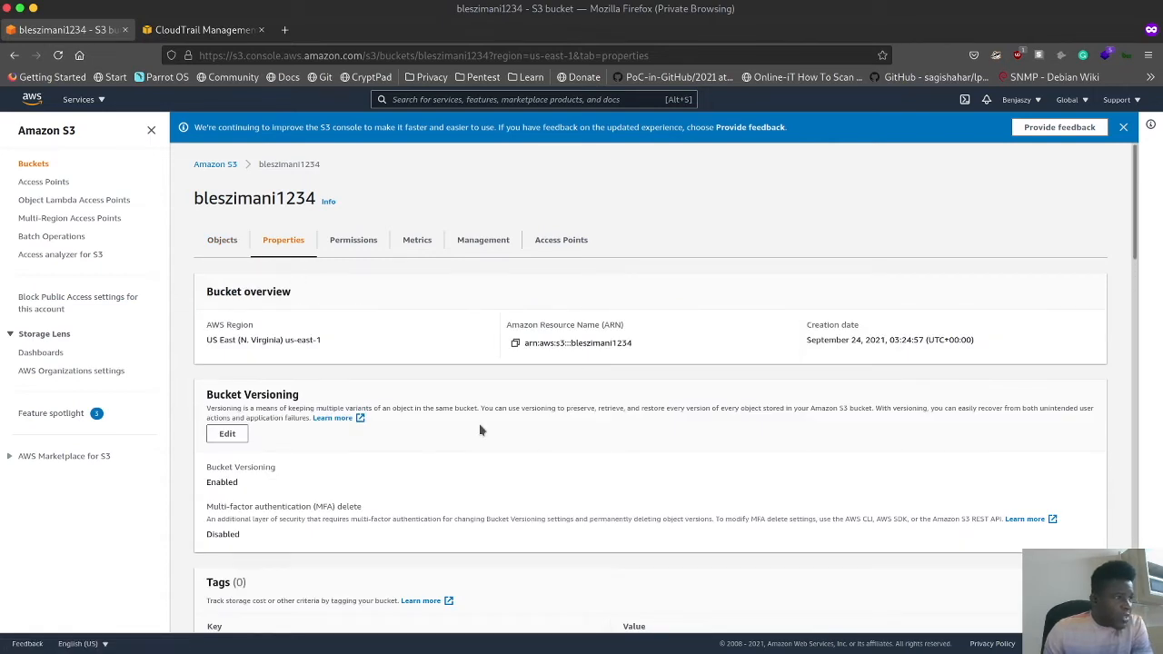
scroll(482, 430, down, 2)
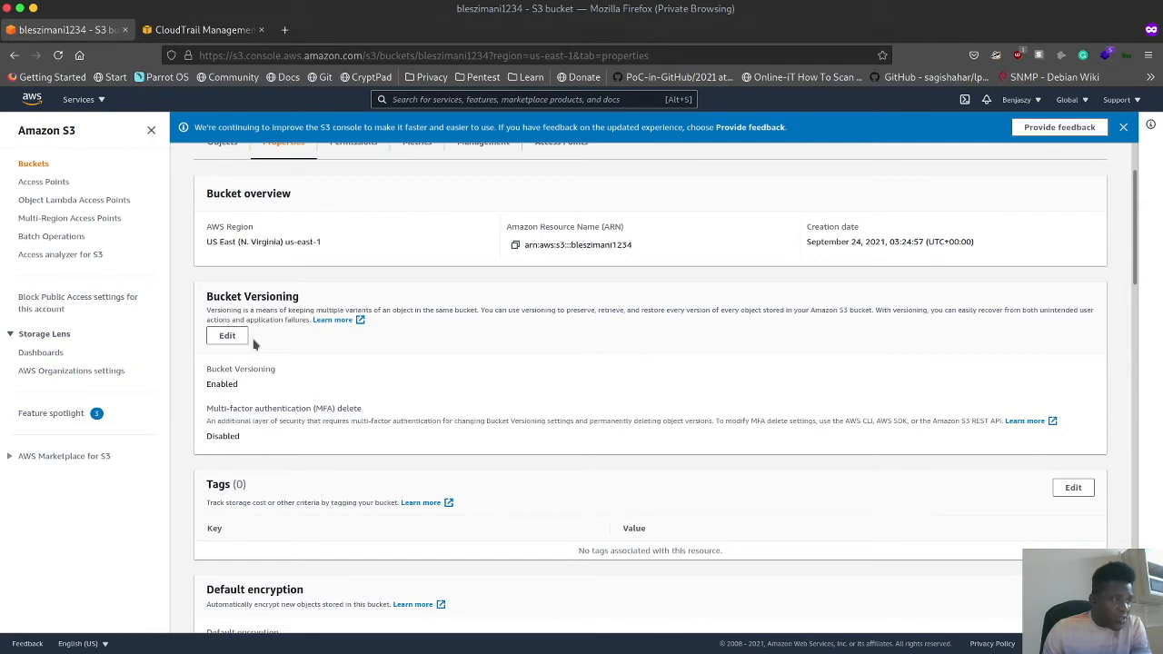
scroll(307, 378, down, 3)
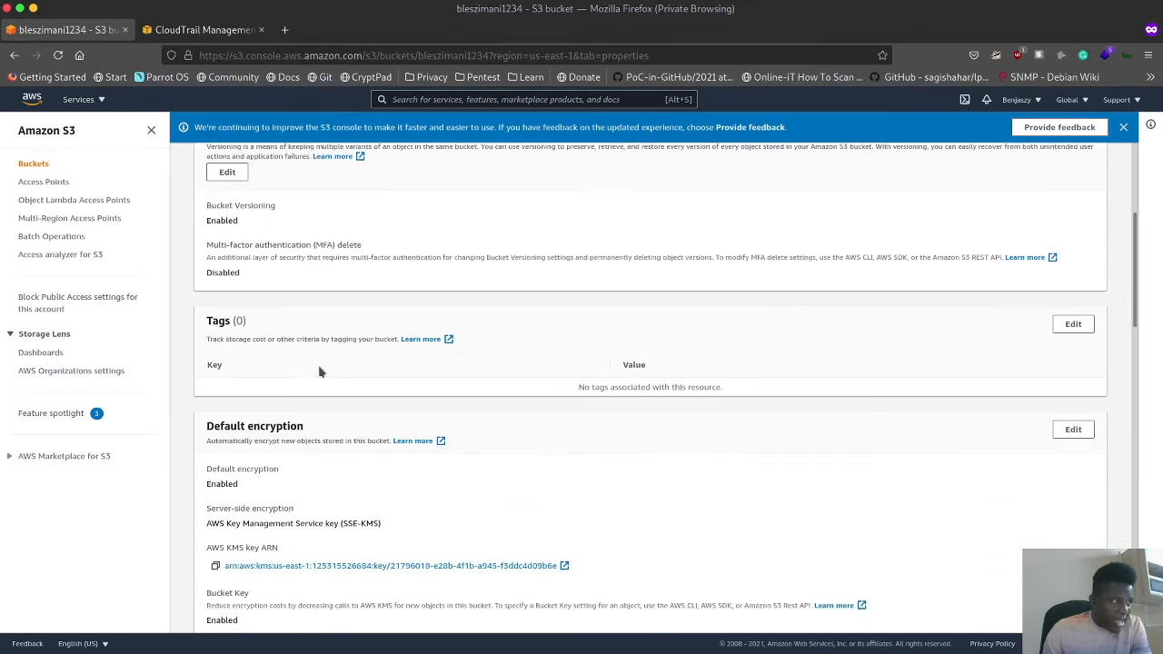
scroll(320, 371, down, 1)
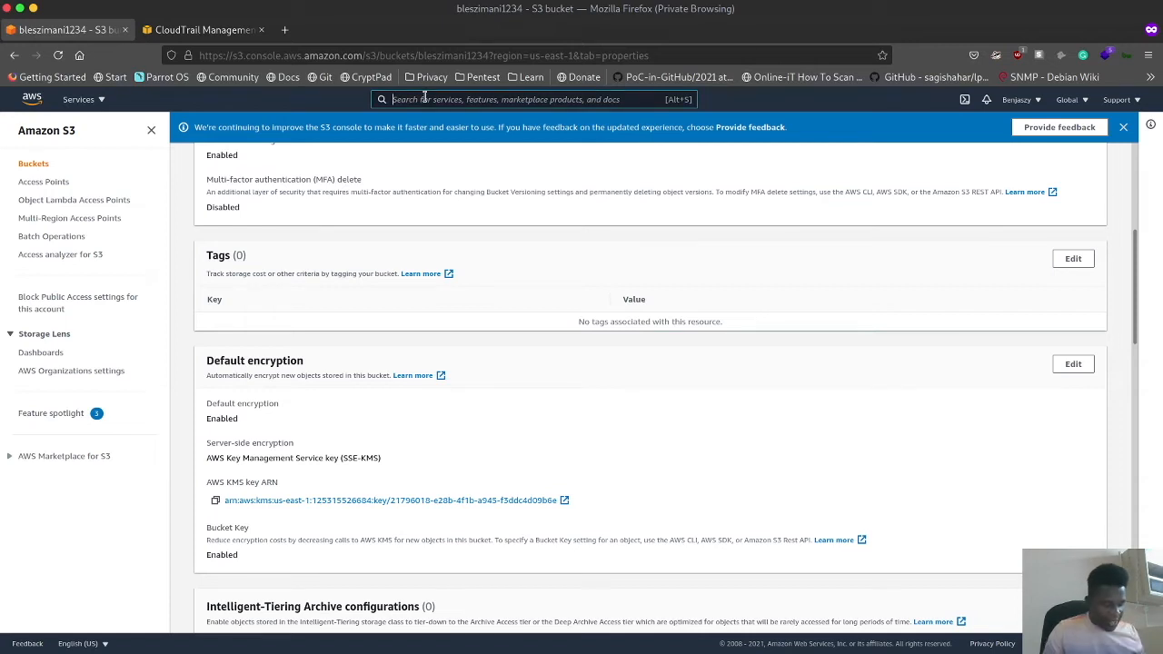
- Open Key Management Service in a new tab and list the customer managed keys
text(kms)
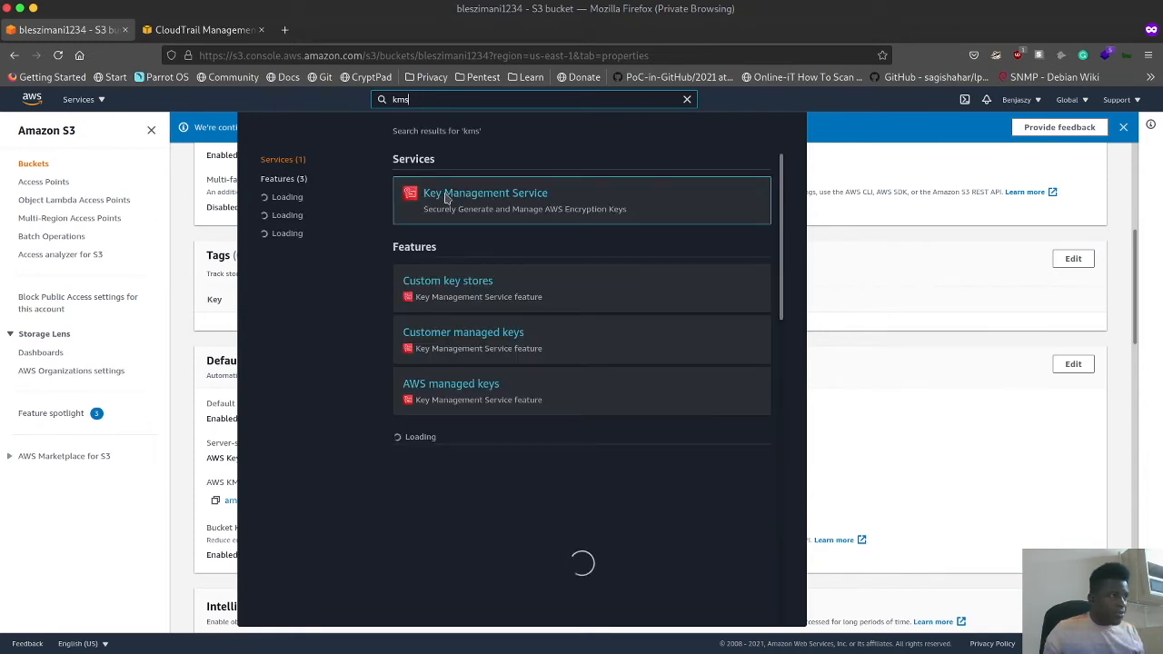
right_click(444, 193)
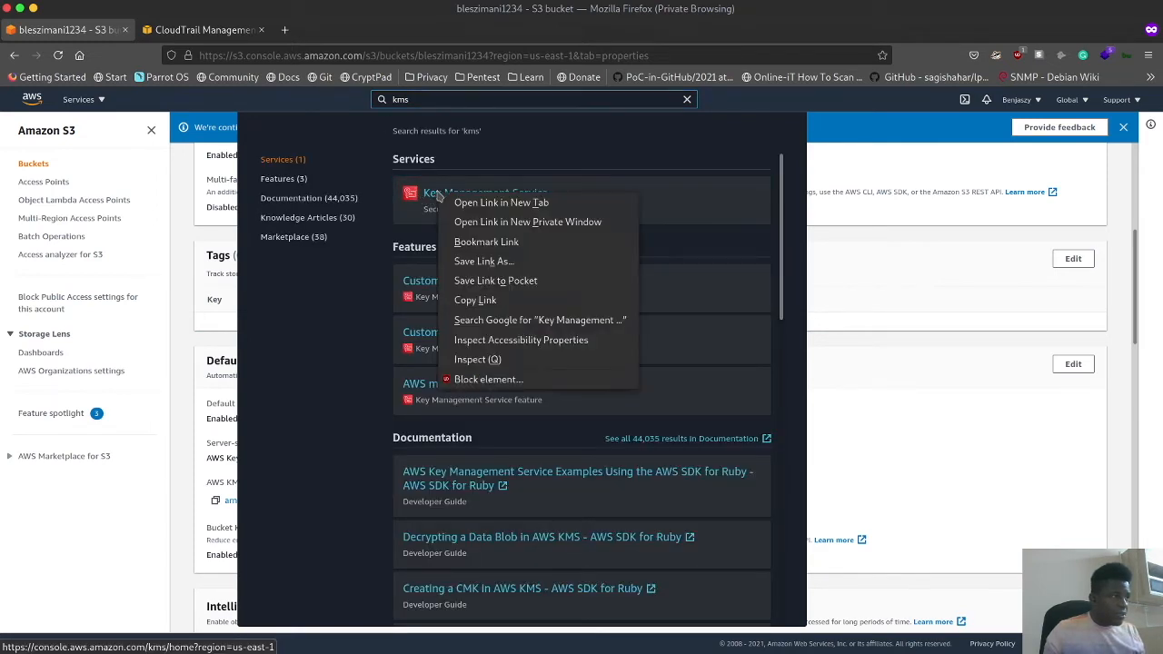
click(499, 206)
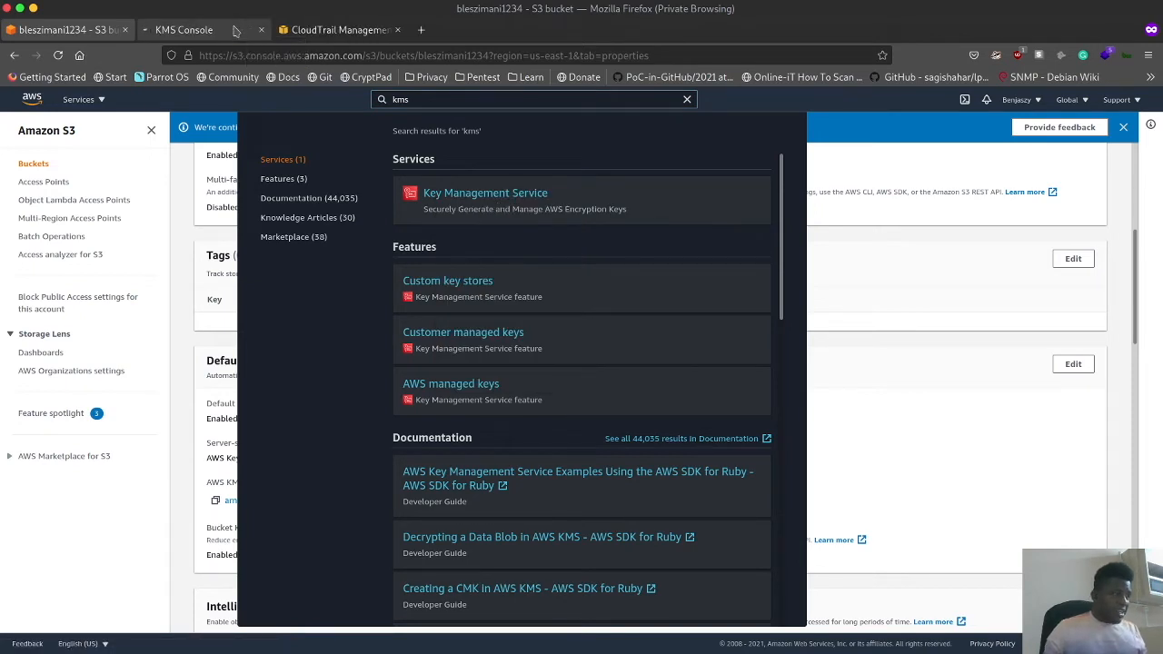
click(234, 32)
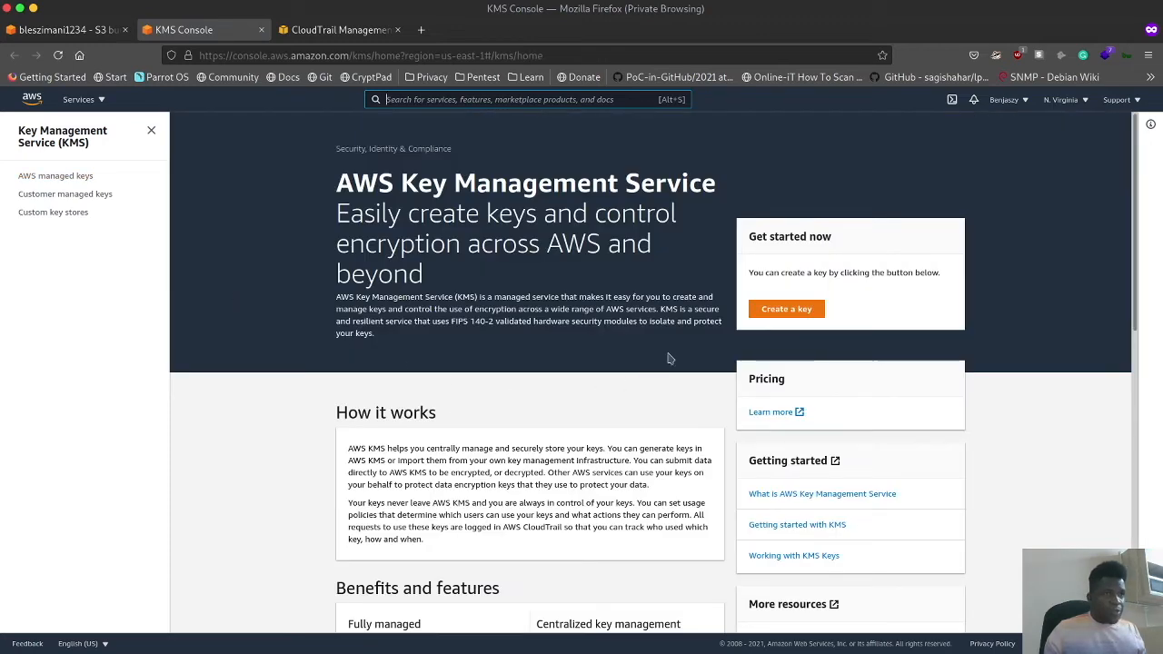
scroll(670, 357, down, 1)
scroll(307, 299, down, 3)
click(75, 194)
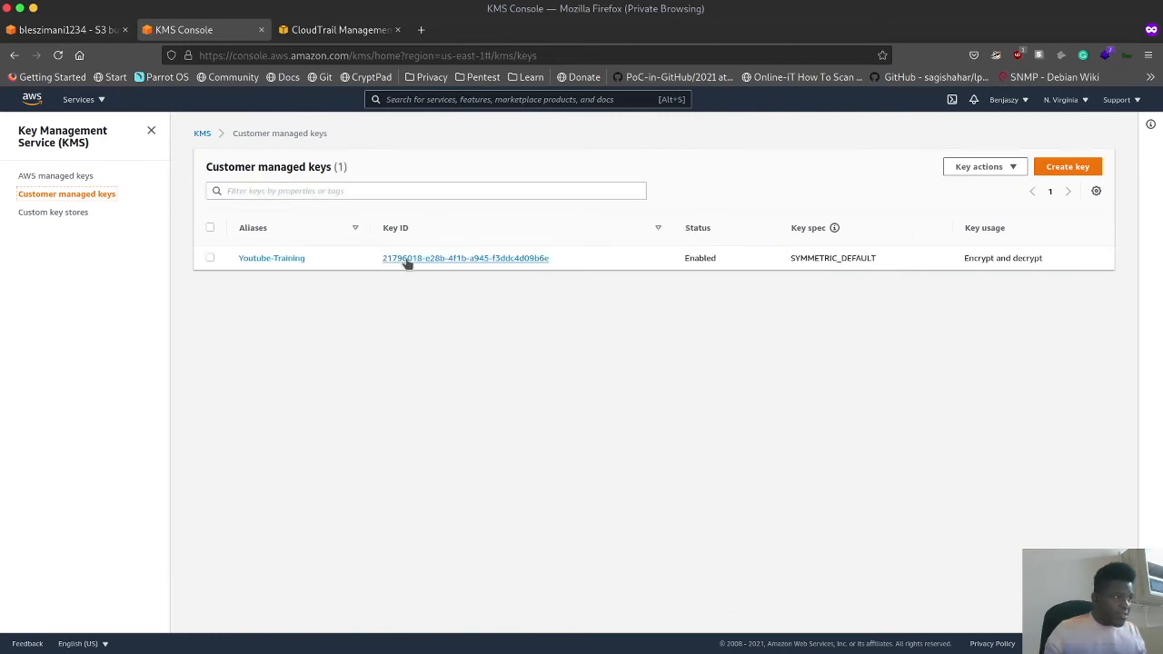
- Compare the Youtube-Training key ID with the key used by the bucket's default encryption
click(69, 29)
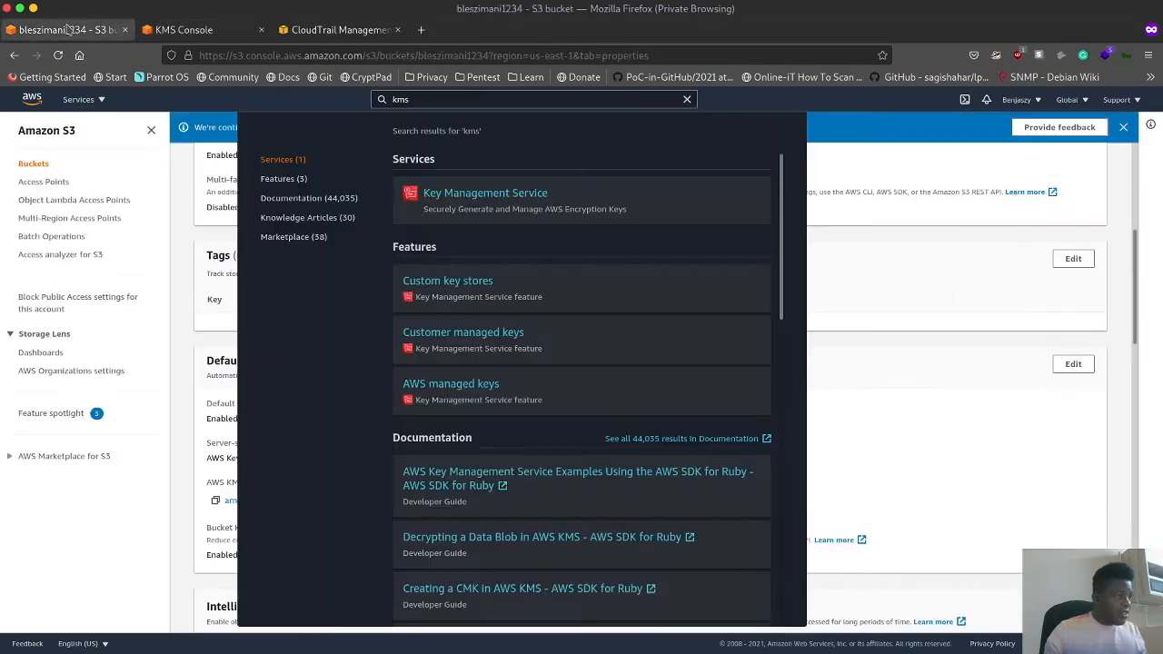
click(834, 172)
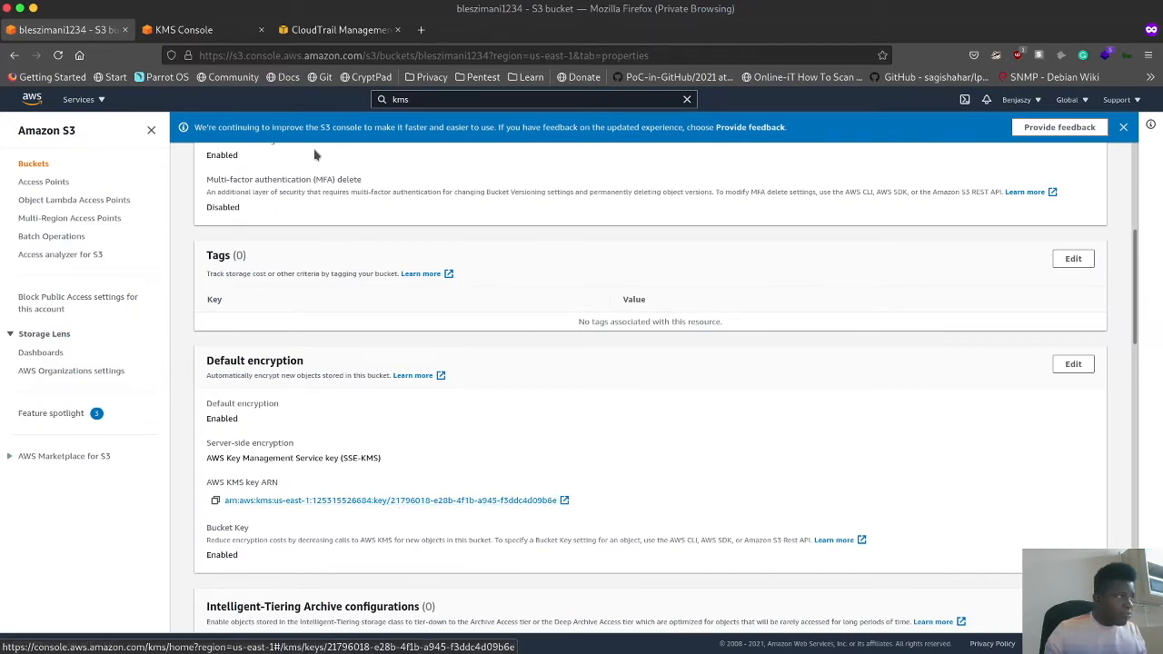
click(182, 32)
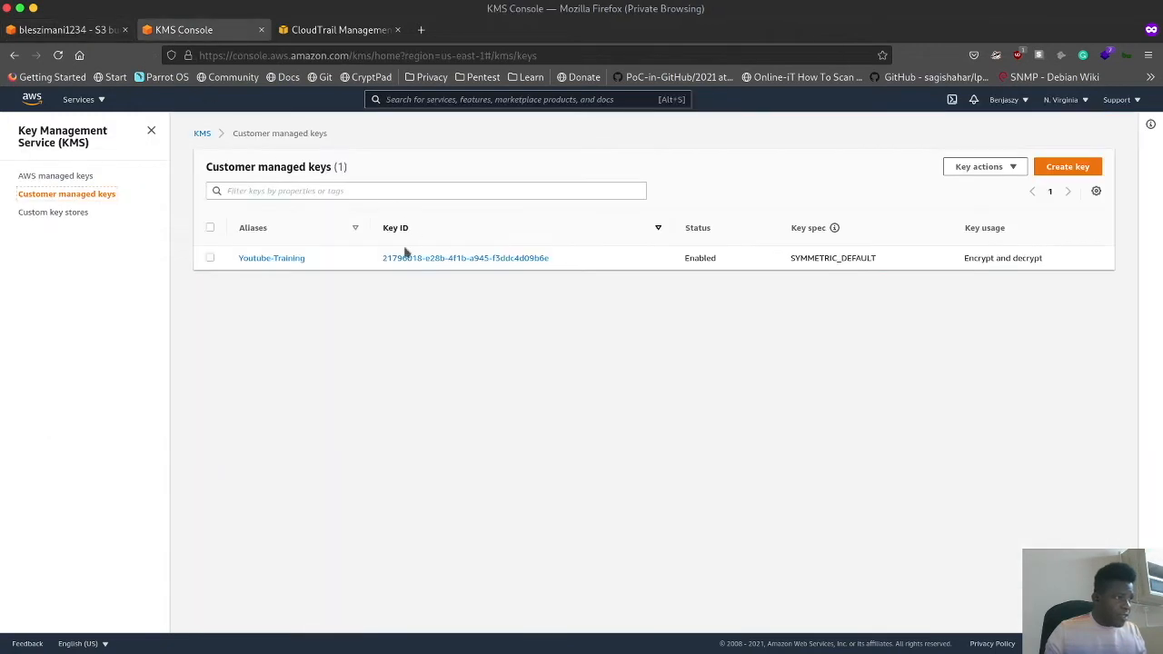
click(78, 36)
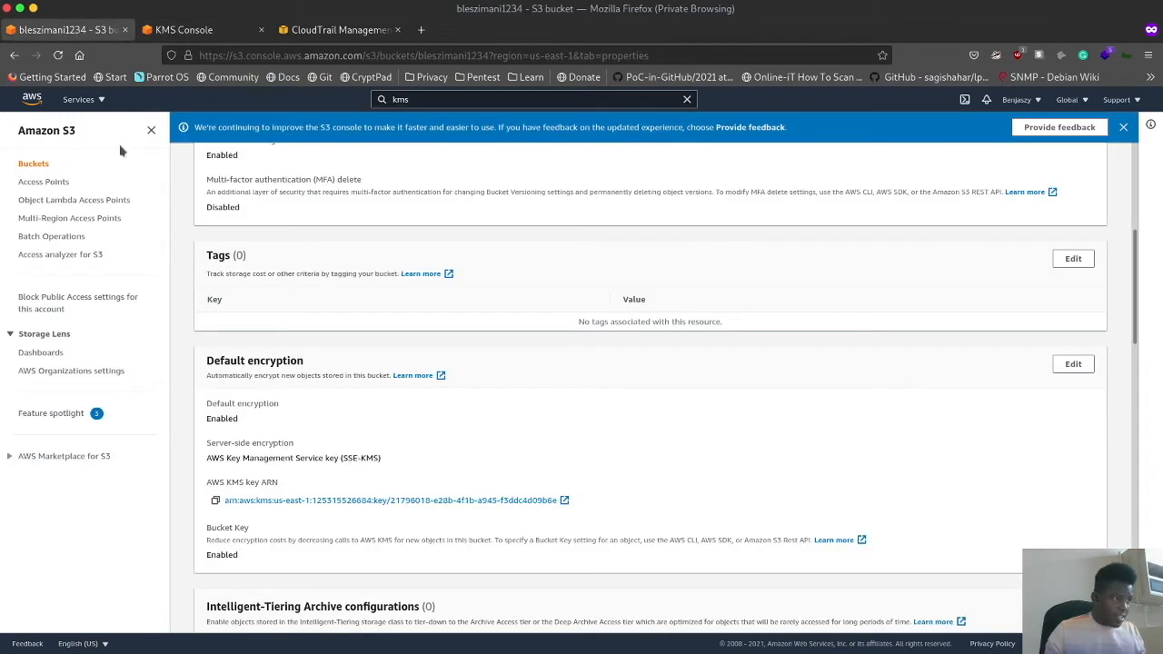
- Scroll to Server access logging in the bucket properties and open its edit page
scroll(501, 389, down, 2)
scroll(497, 392, down, 3)
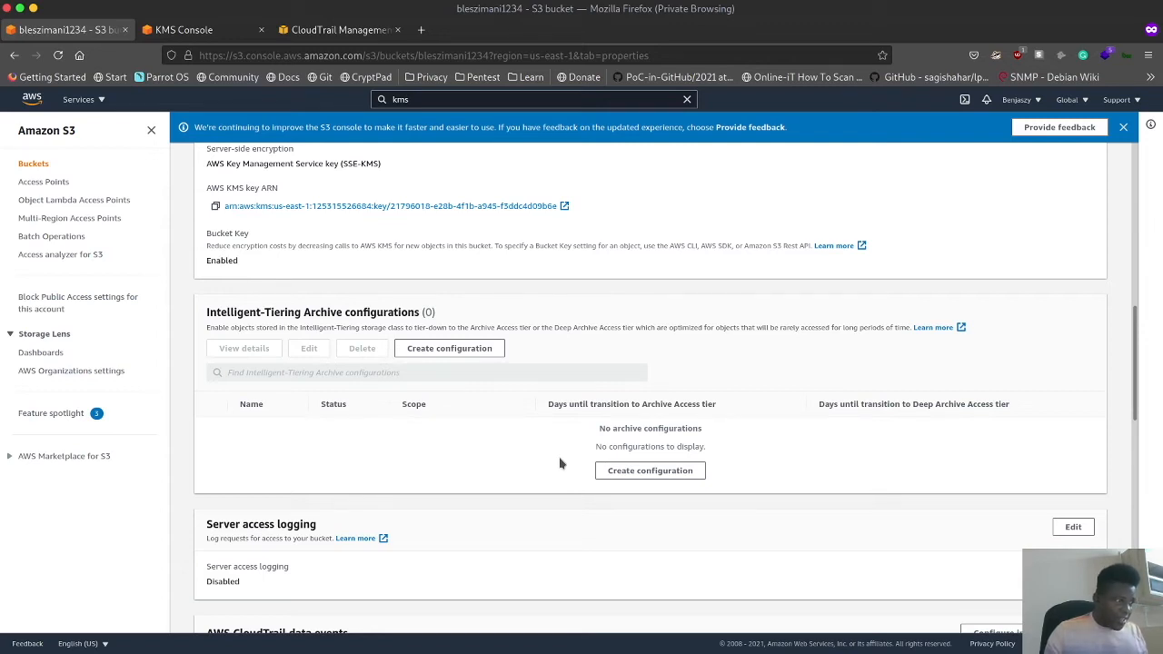
scroll(560, 463, down, 2)
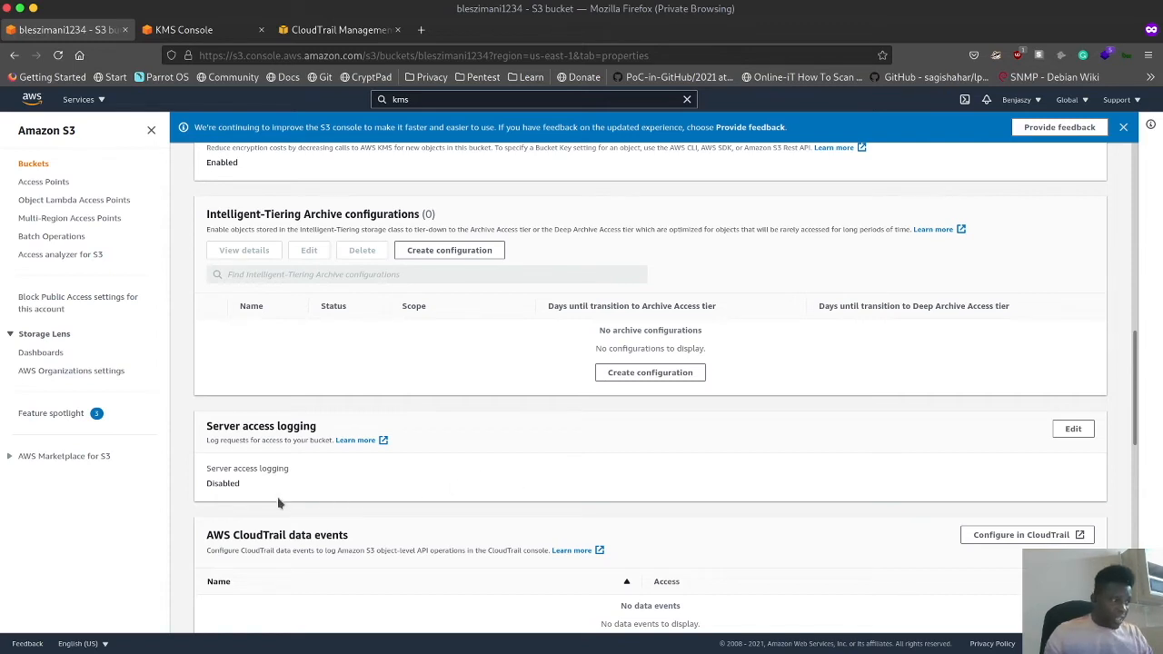
click(1070, 433)
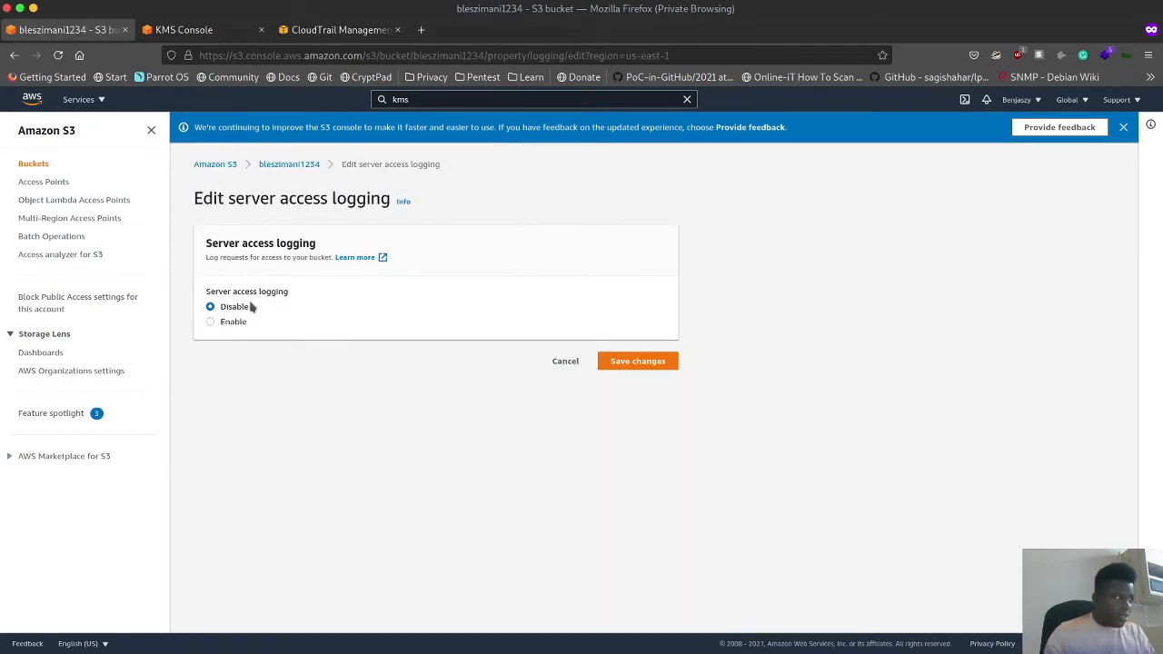
- Enable server access logging with the bucket itself as the target path, and save
click(234, 322)
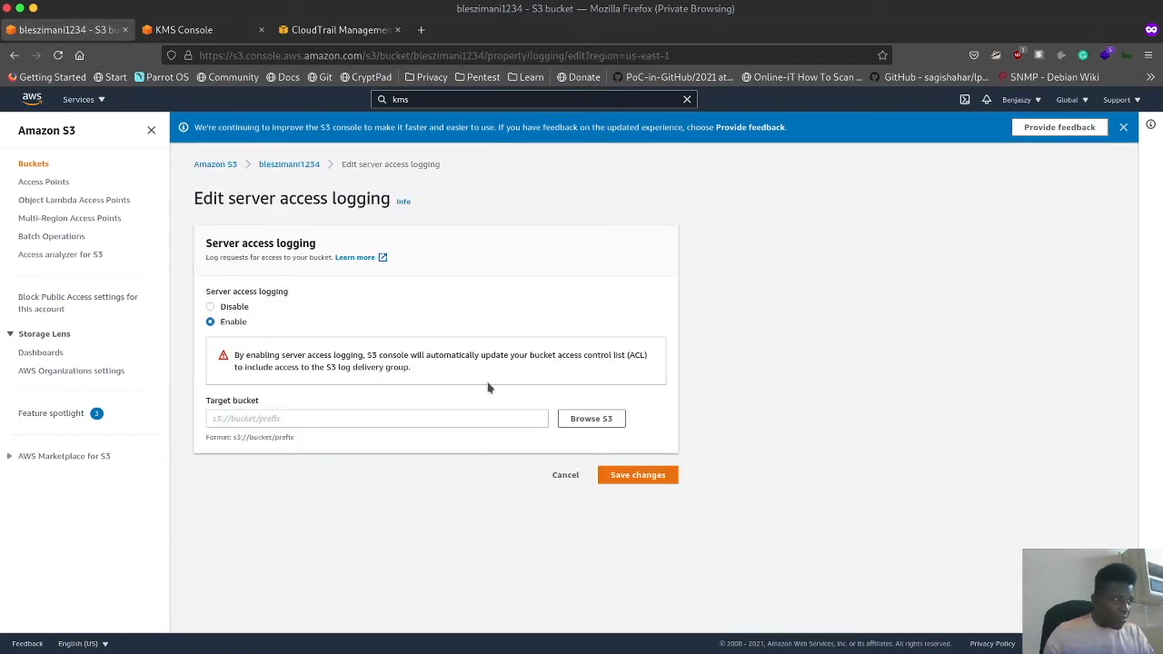
click(403, 418)
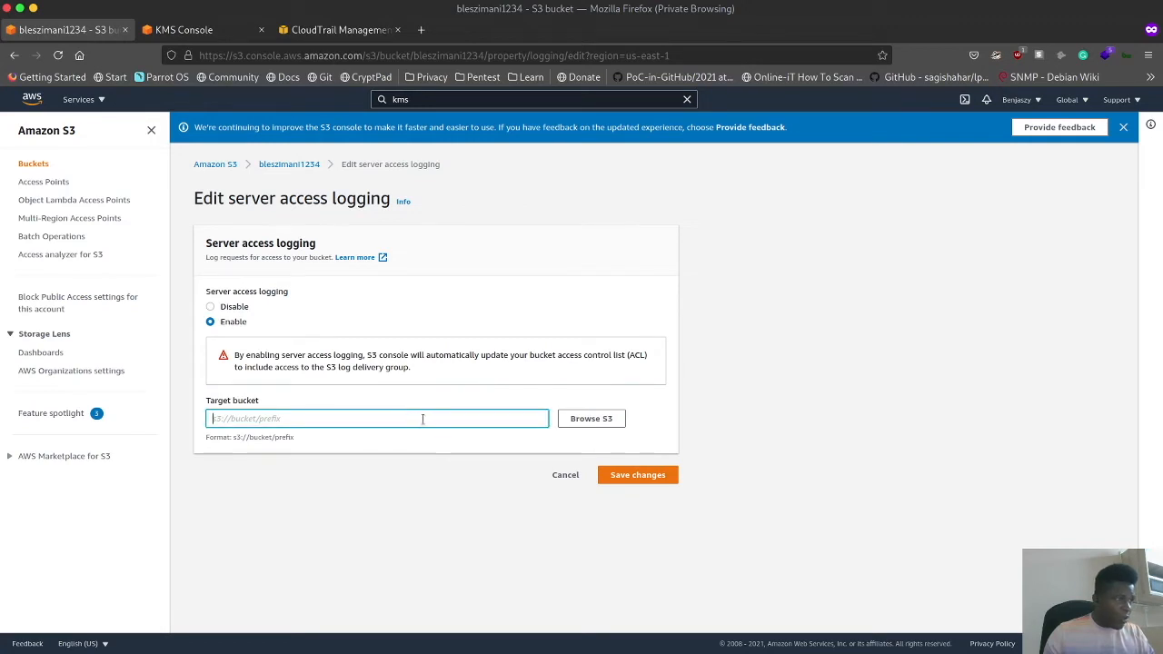
click(597, 419)
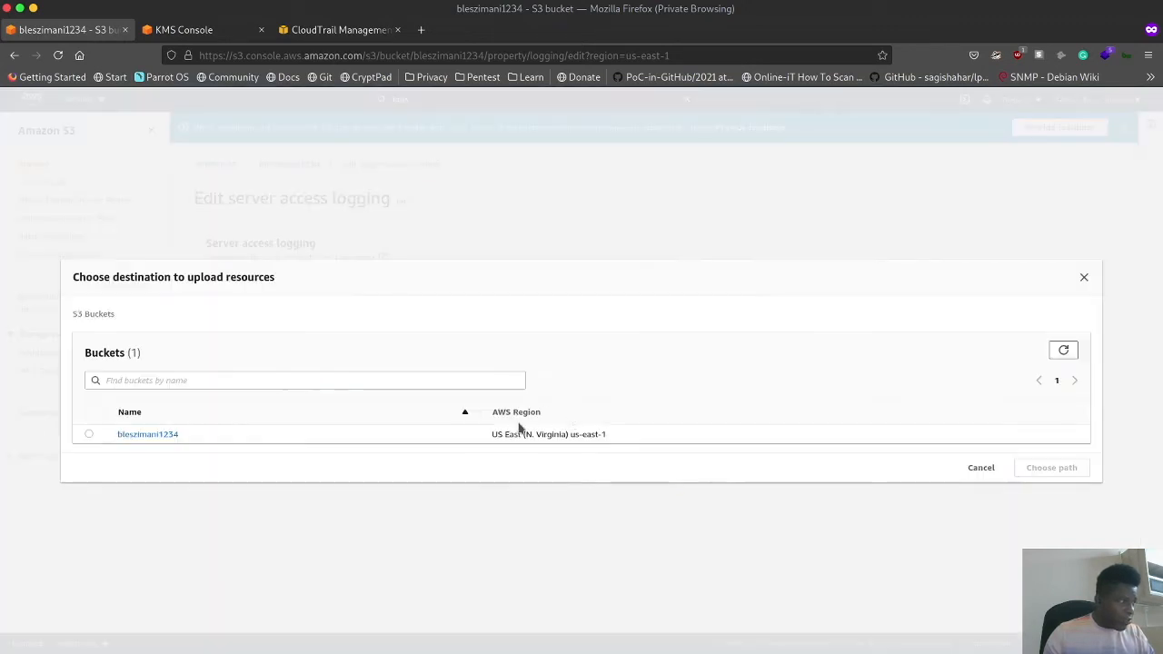
click(89, 435)
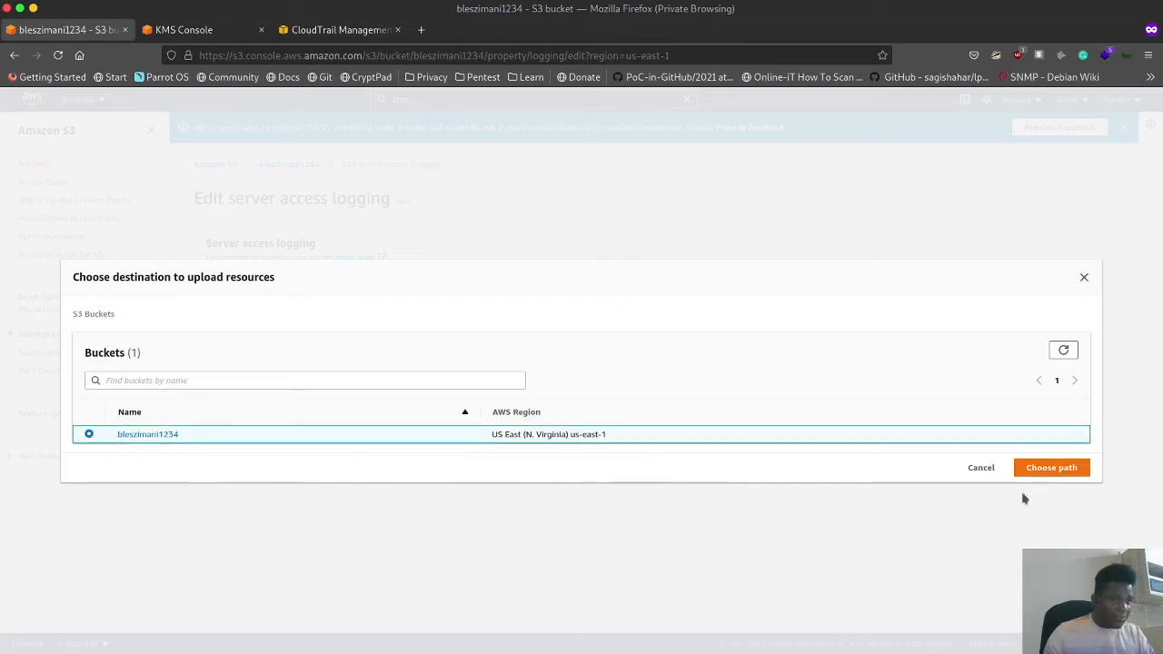
click(1046, 472)
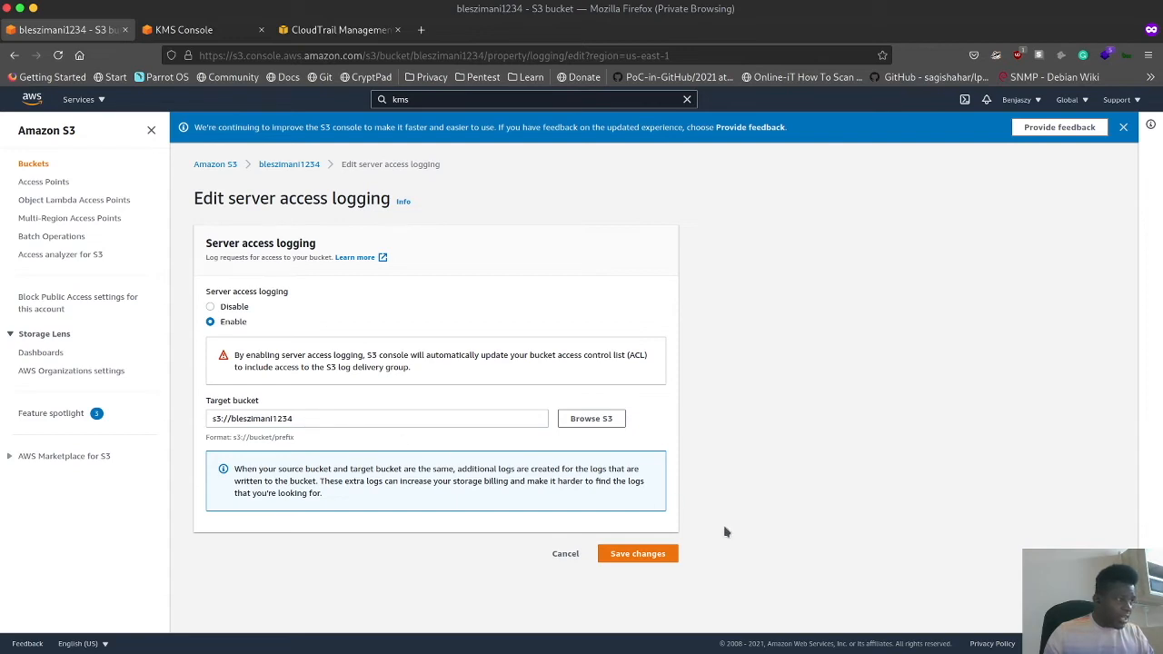
click(637, 558)
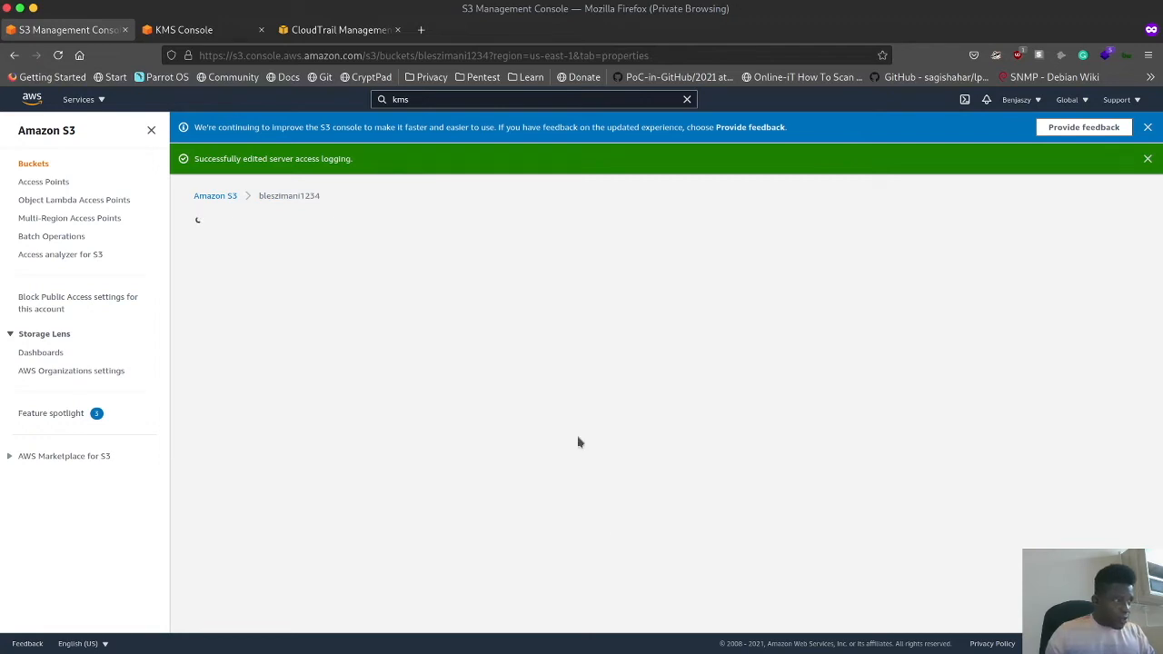
- Scroll to the Event notifications section and begin a new event notification
scroll(488, 461, down, 5)
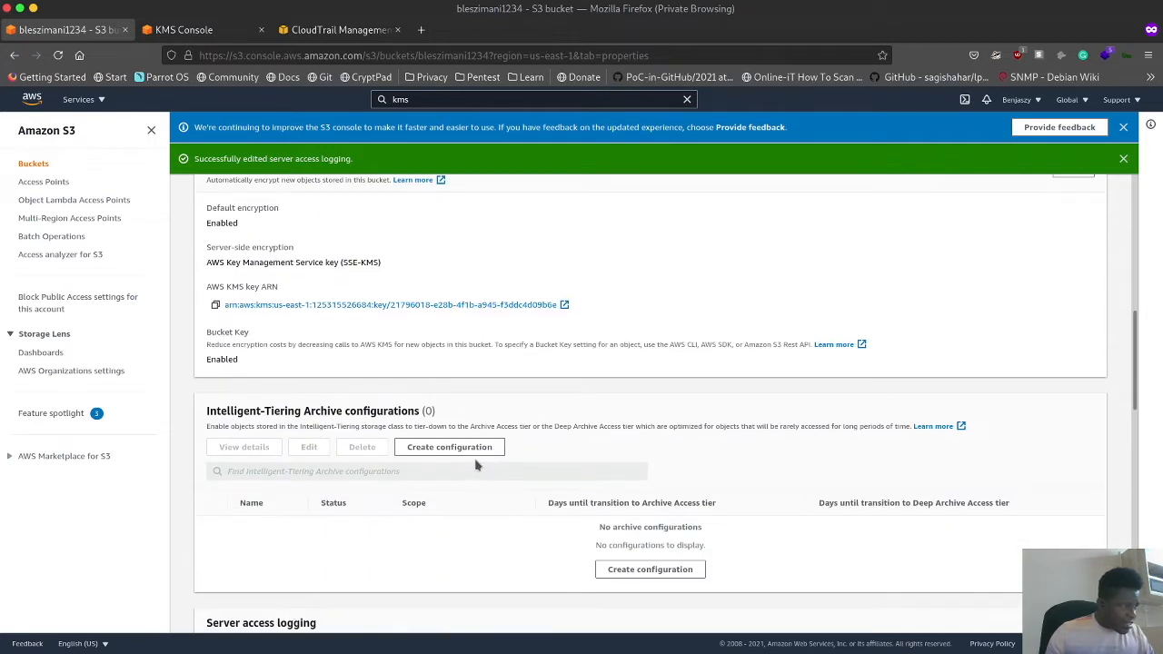
scroll(476, 464, down, 4)
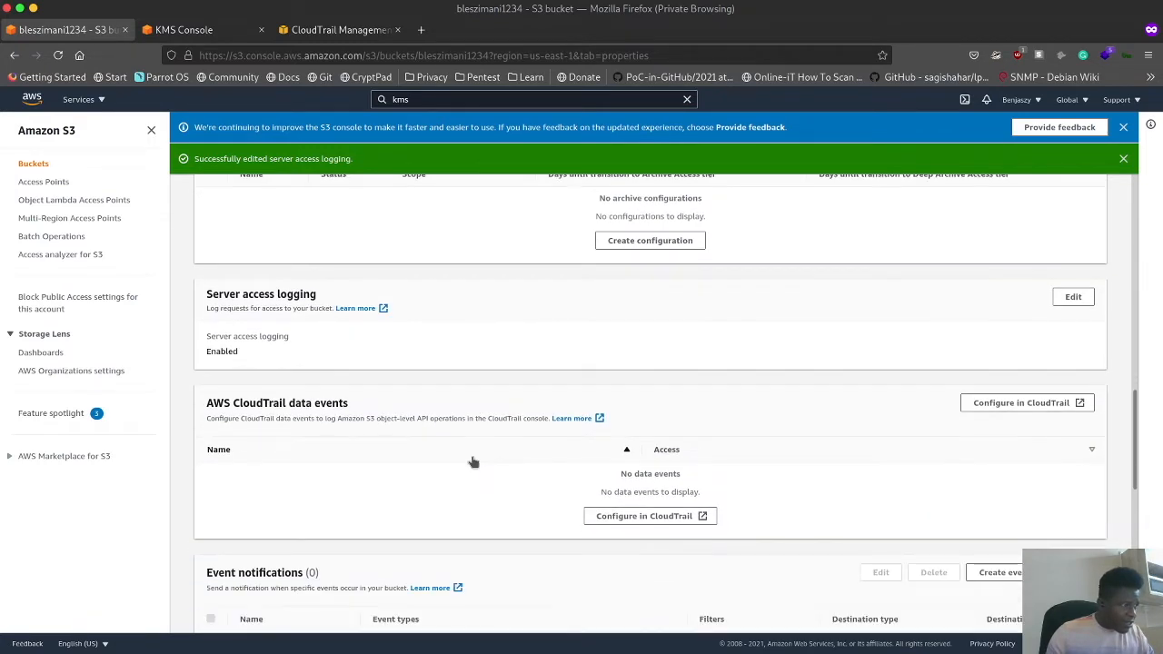
scroll(473, 462, down, 1)
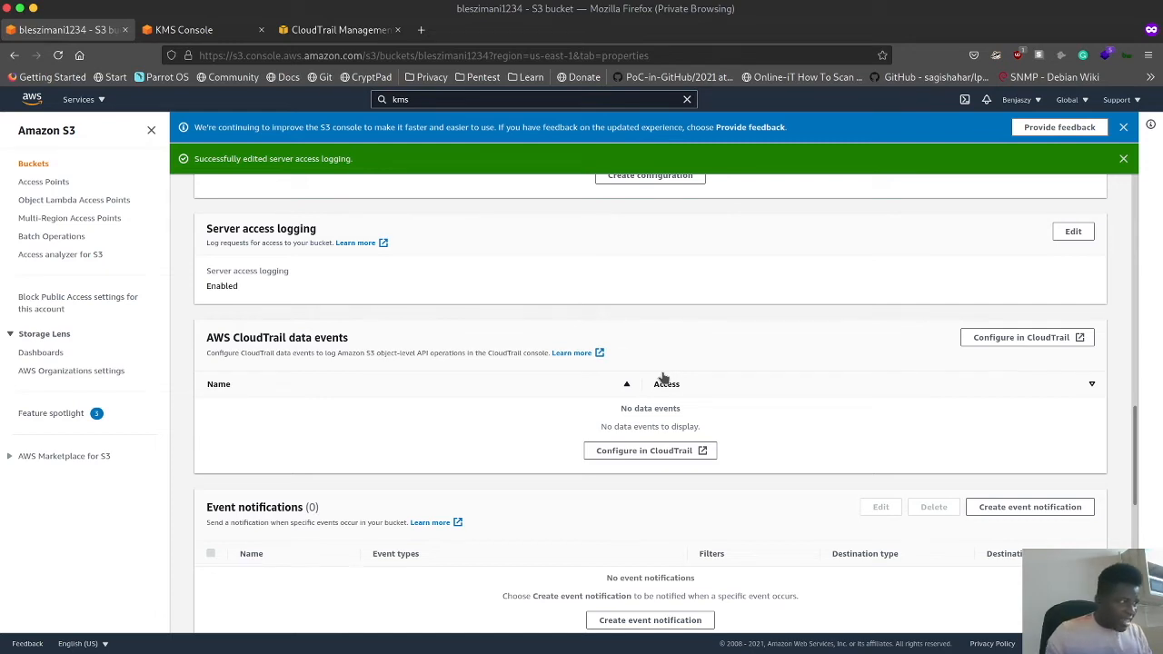
scroll(624, 421, down, 1)
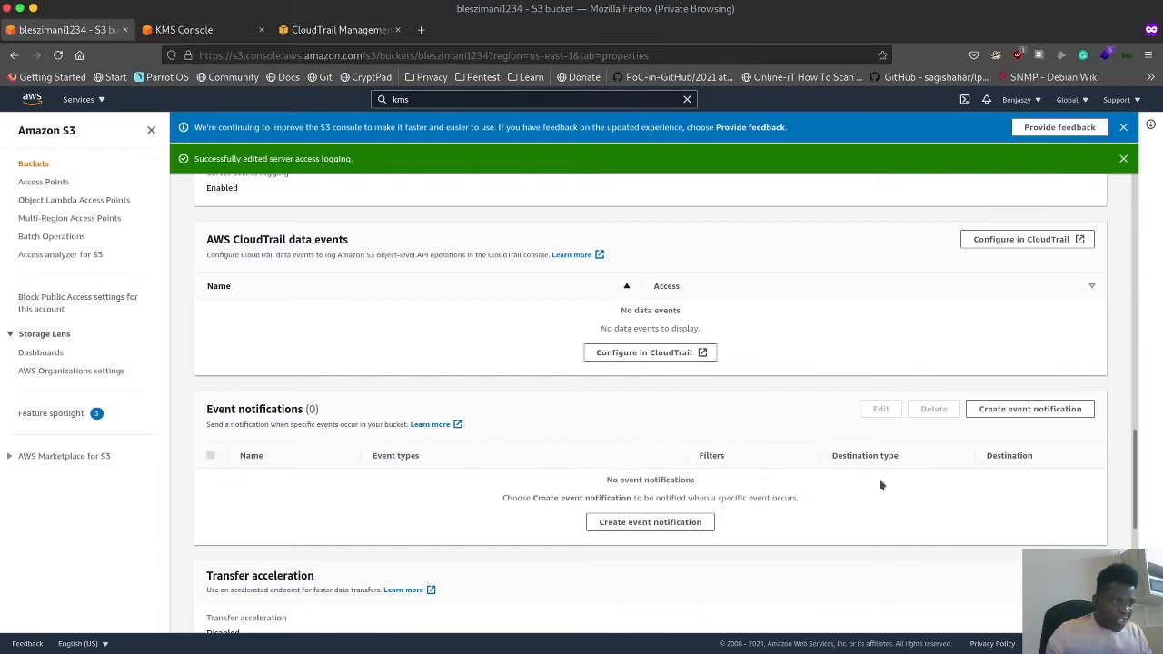
click(673, 532)
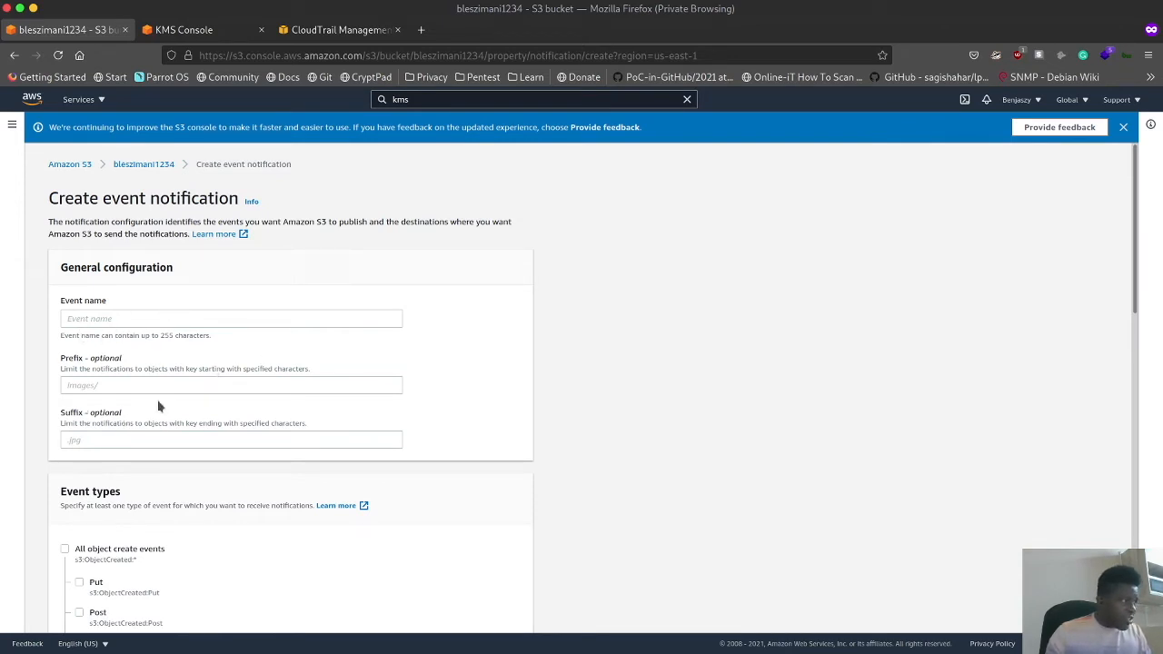
- Draft an event notification named 'M' for all object create events, then cancel it
click(152, 316)
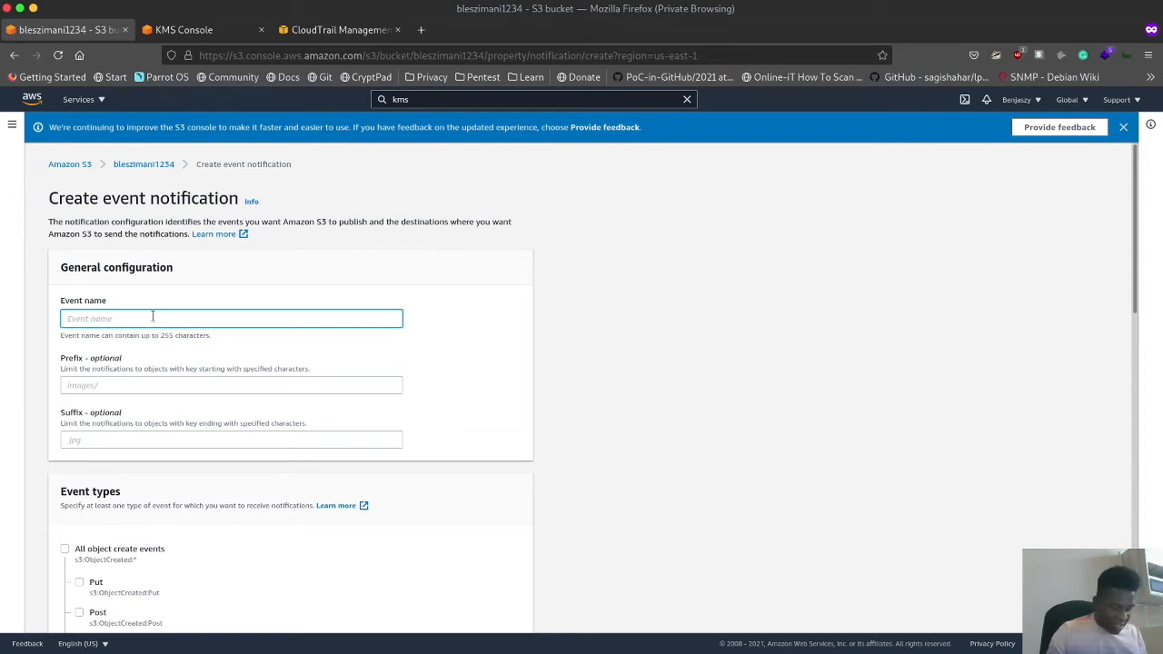
text(Monitor-bleszman1234)
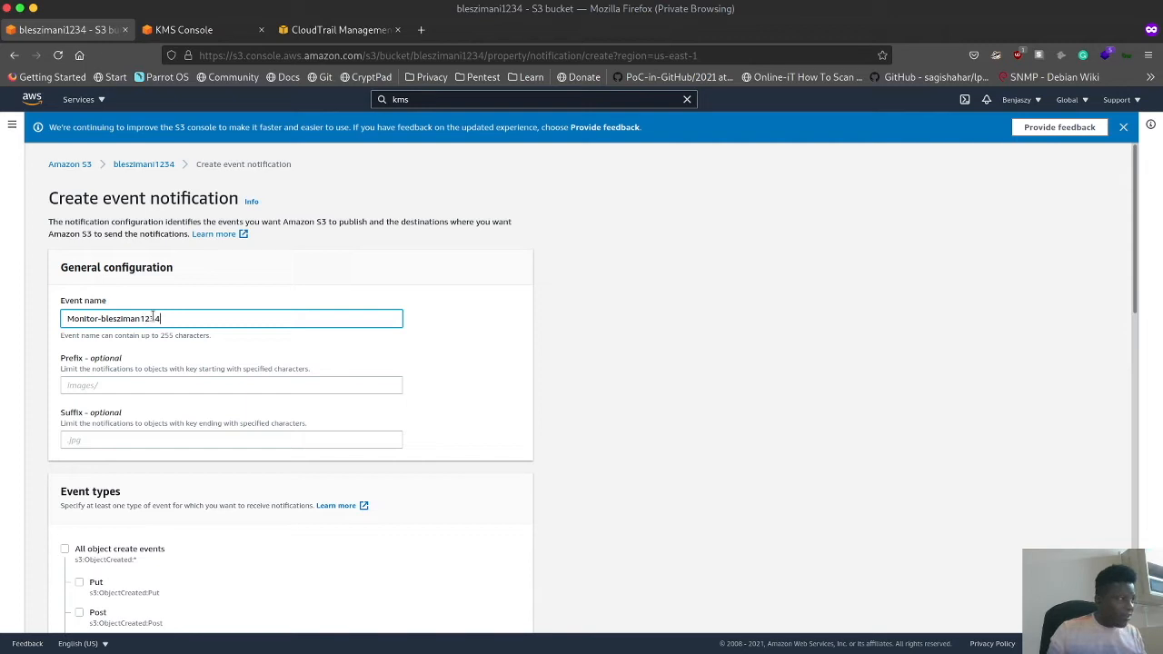
scroll(272, 454, down, 3)
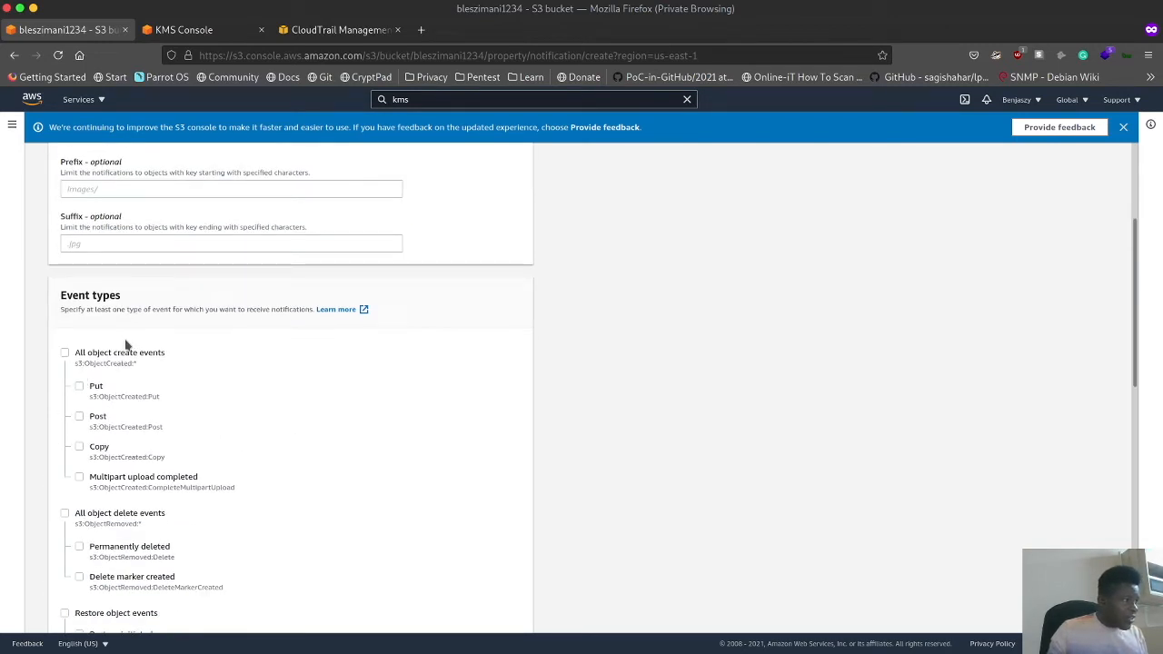
scroll(128, 418, down, 1)
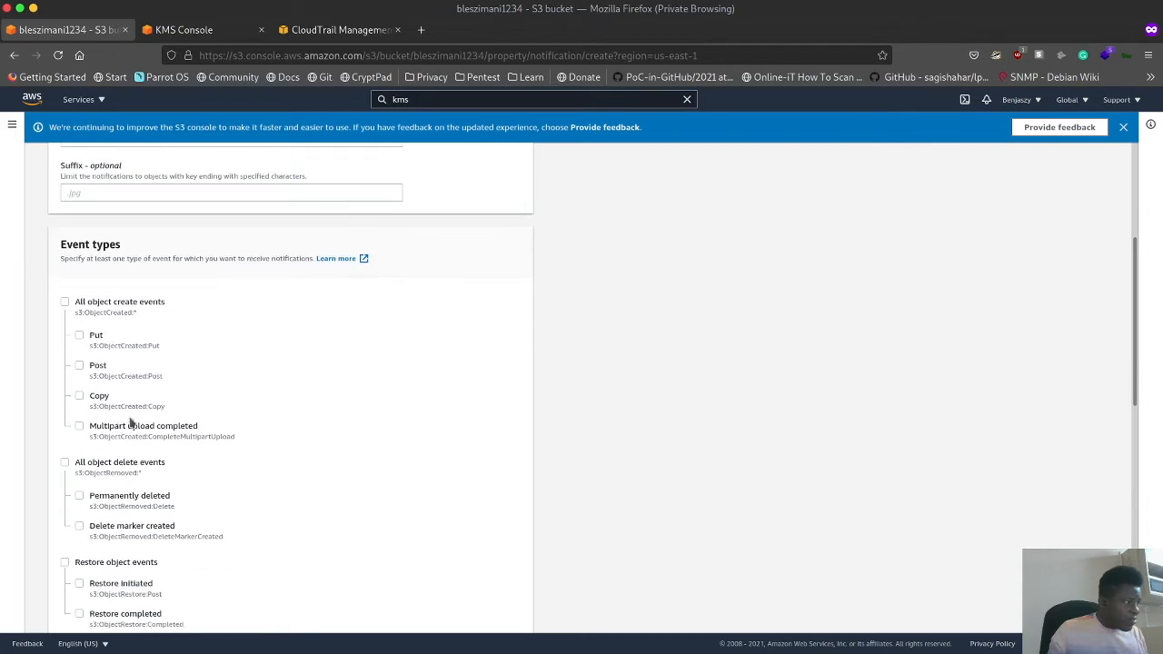
click(65, 287)
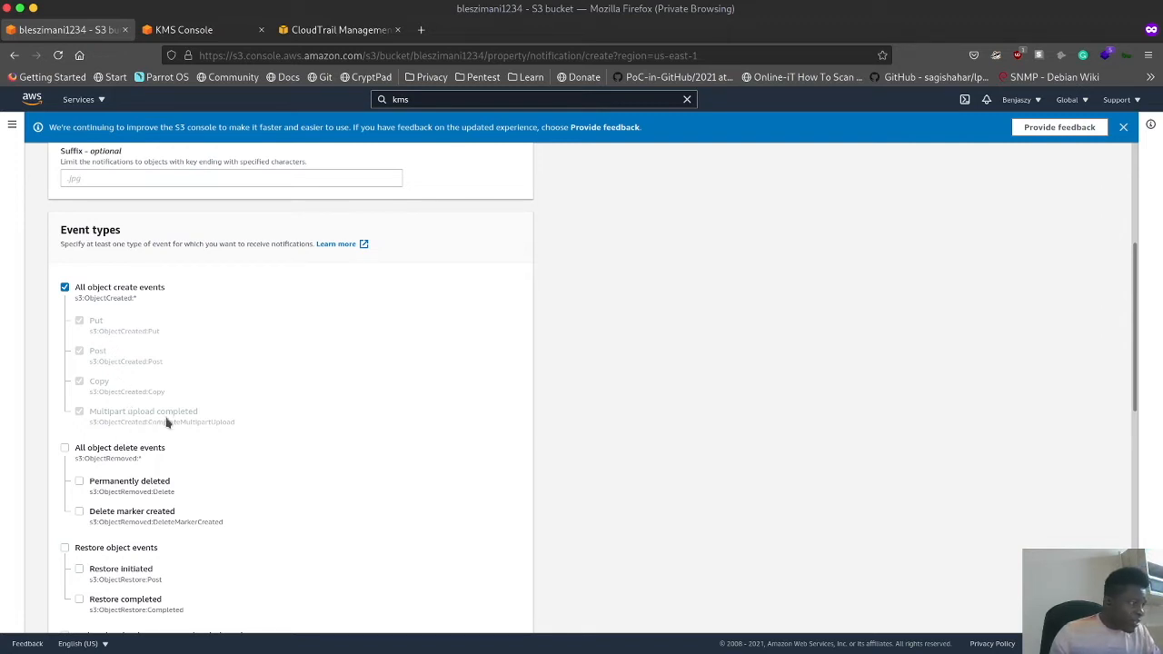
scroll(136, 436, down, 5)
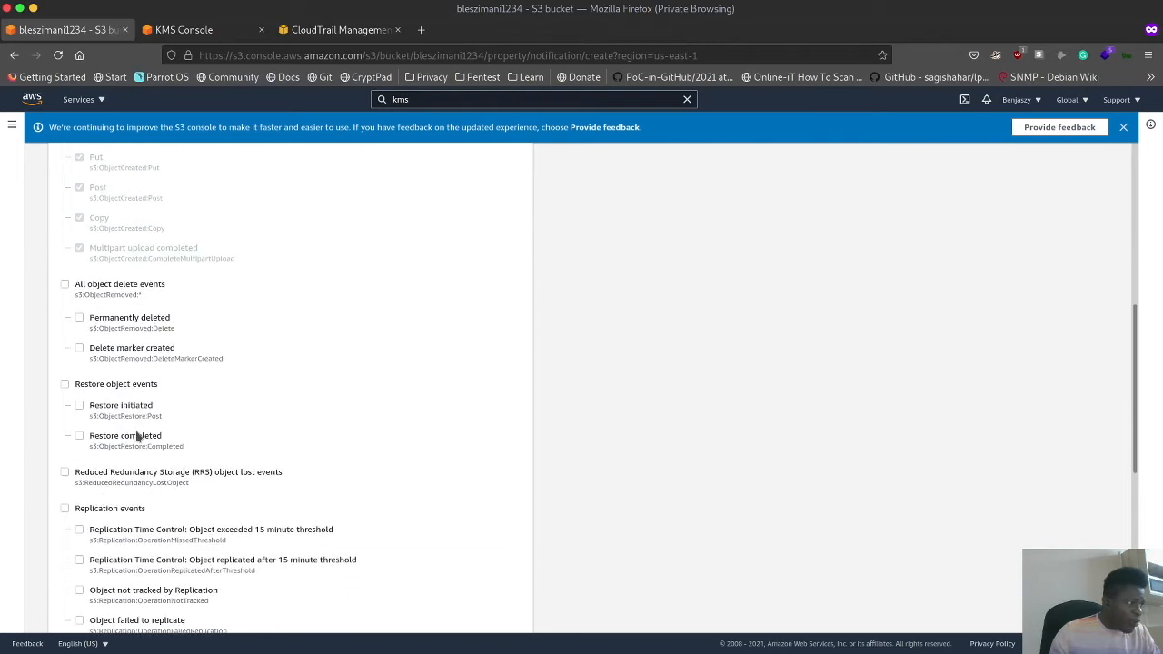
scroll(137, 436, down, 6)
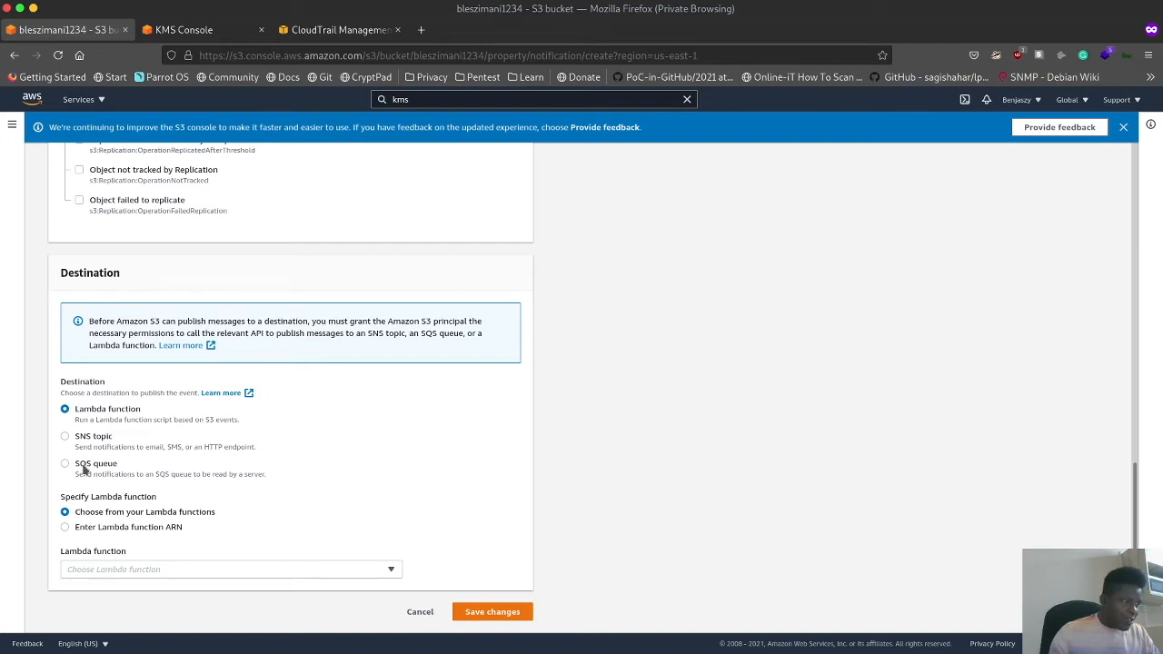
click(420, 611)
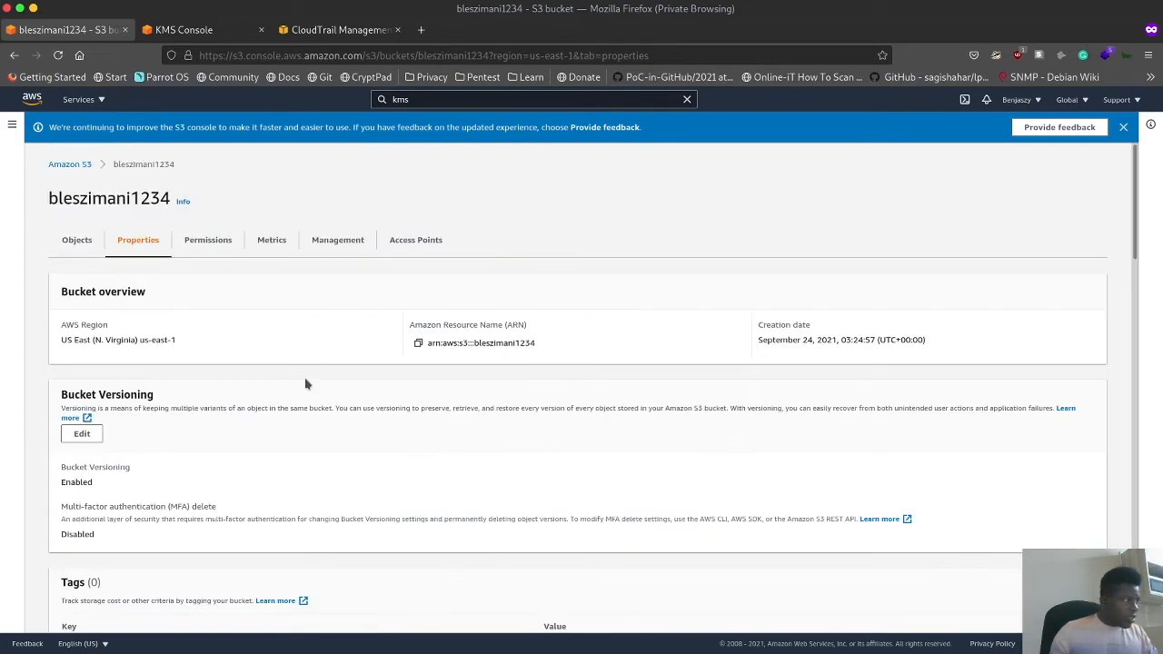
scroll(283, 438, down, 10)
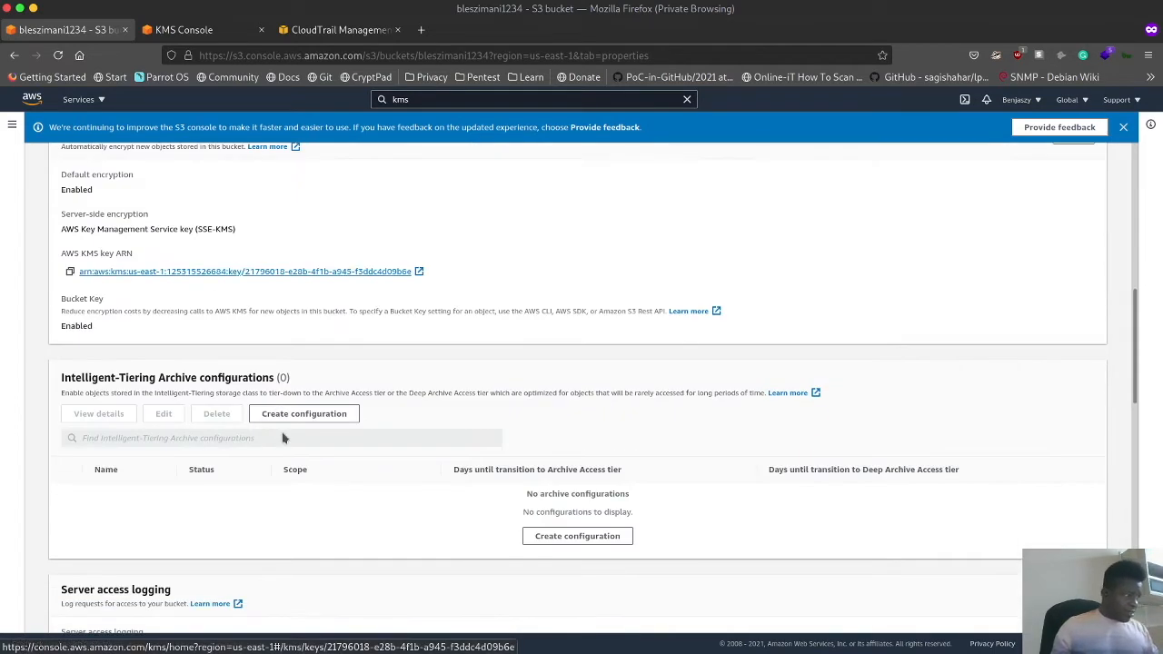
scroll(290, 427, down, 5)
scroll(303, 415, down, 5)
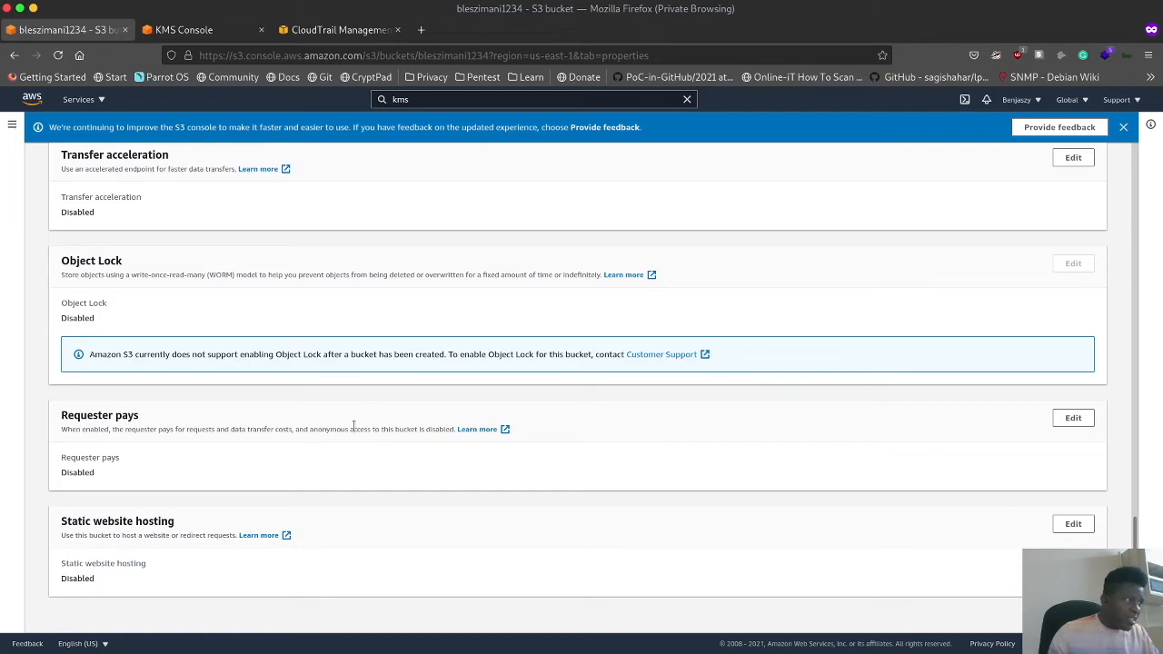
scroll(317, 428, up, 2)
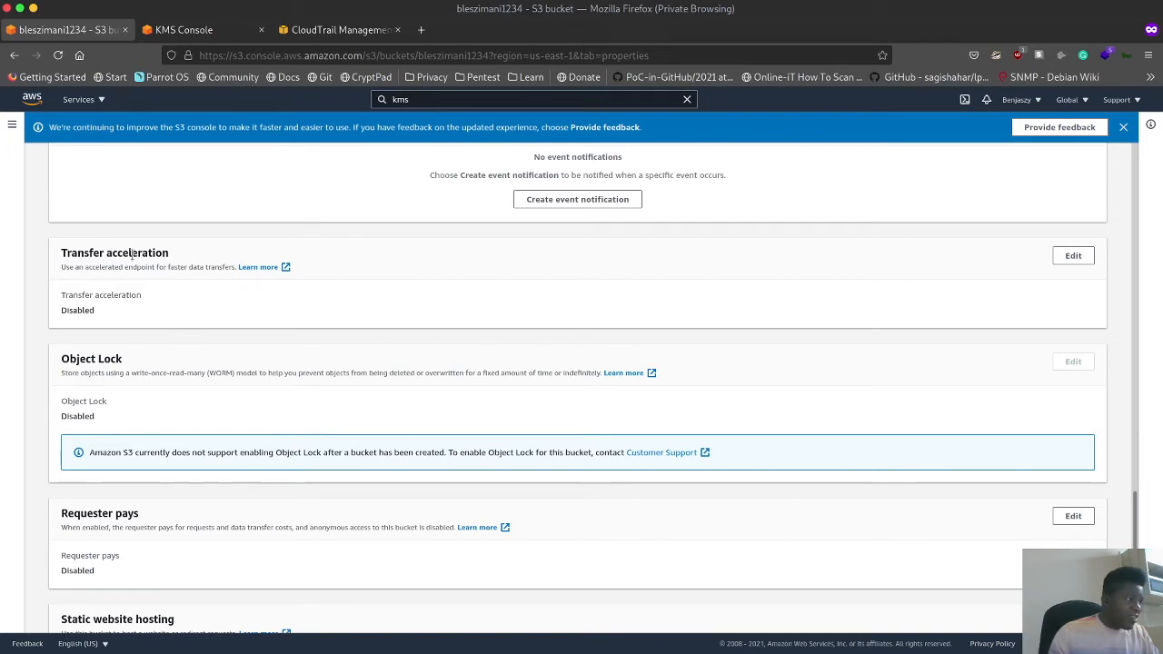
- Enable transfer acceleration on bleszimani1234 and save the change
click(1070, 256)
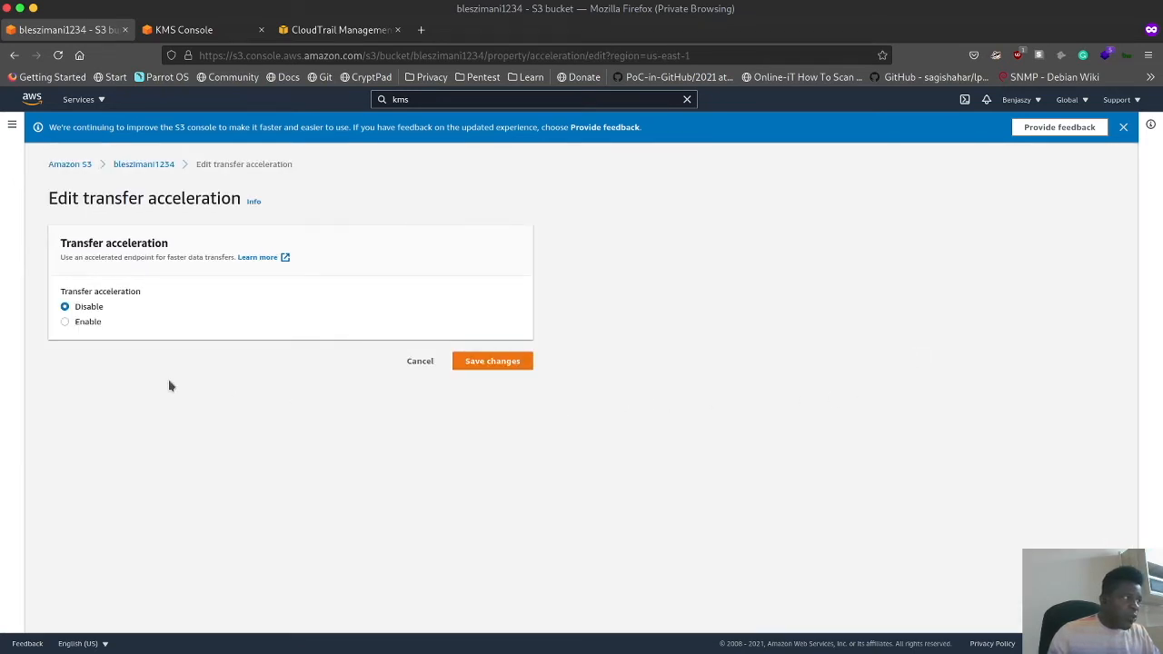
click(88, 322)
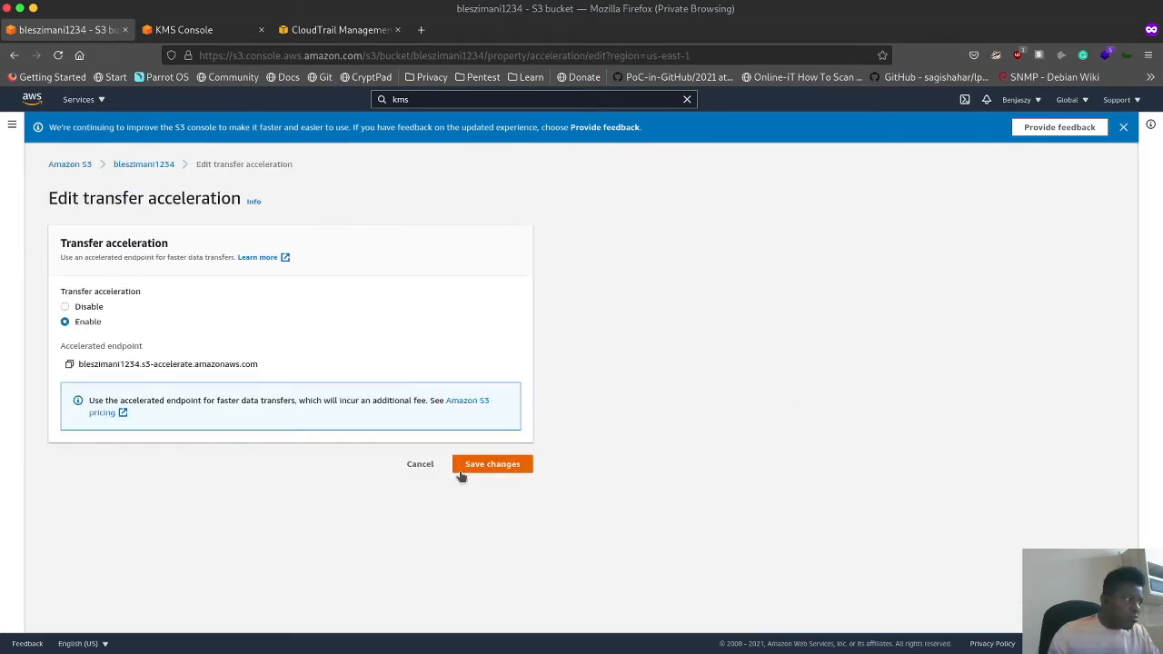
click(487, 477)
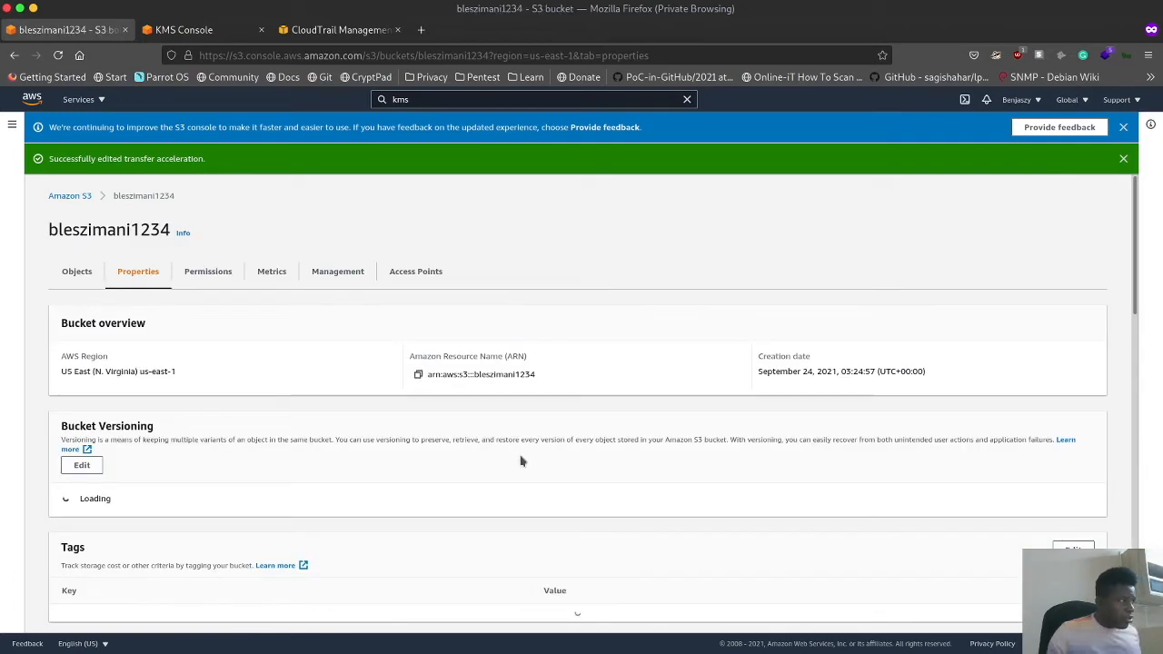
scroll(473, 486, down, 5)
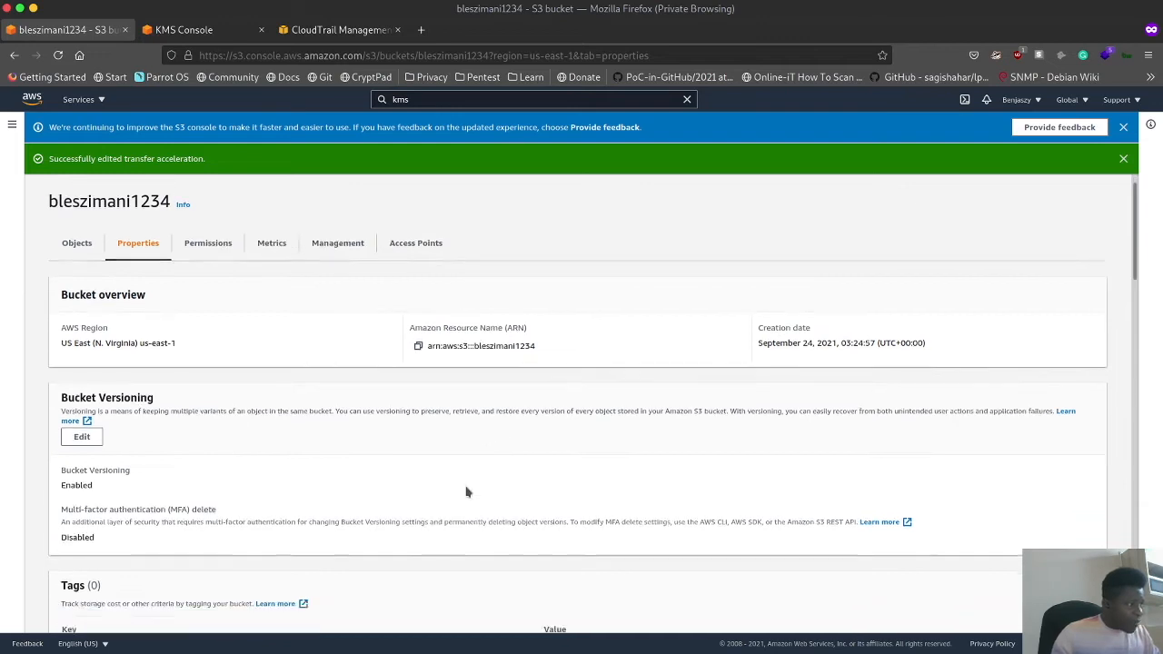
scroll(479, 482, down, 20)
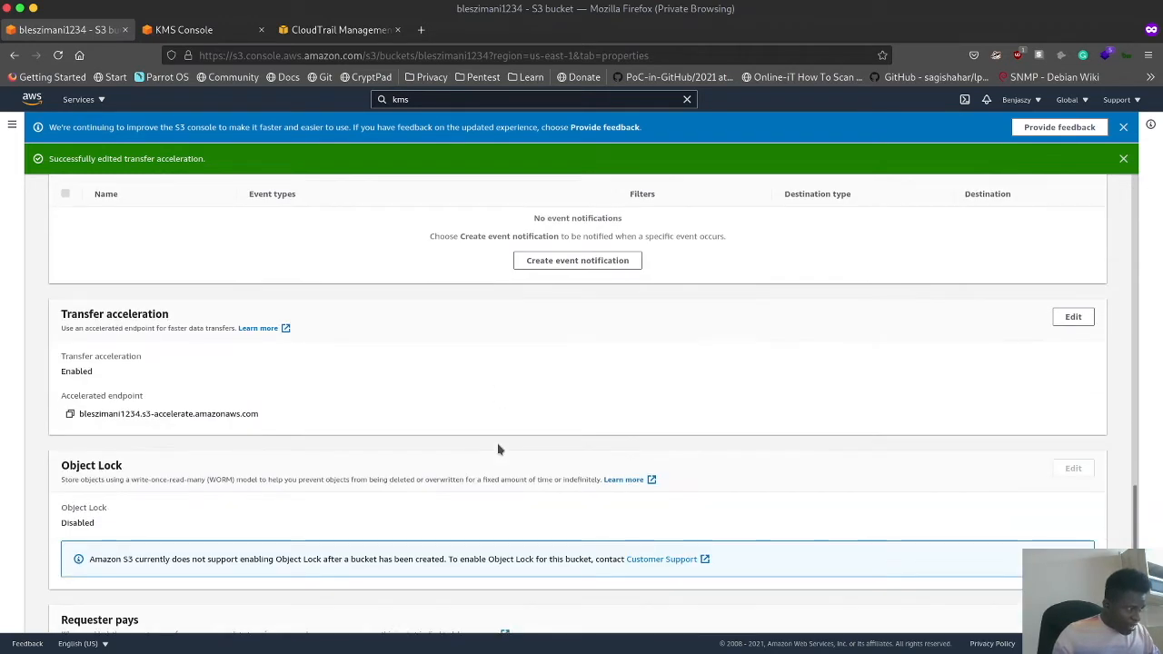
scroll(498, 449, down, 3)
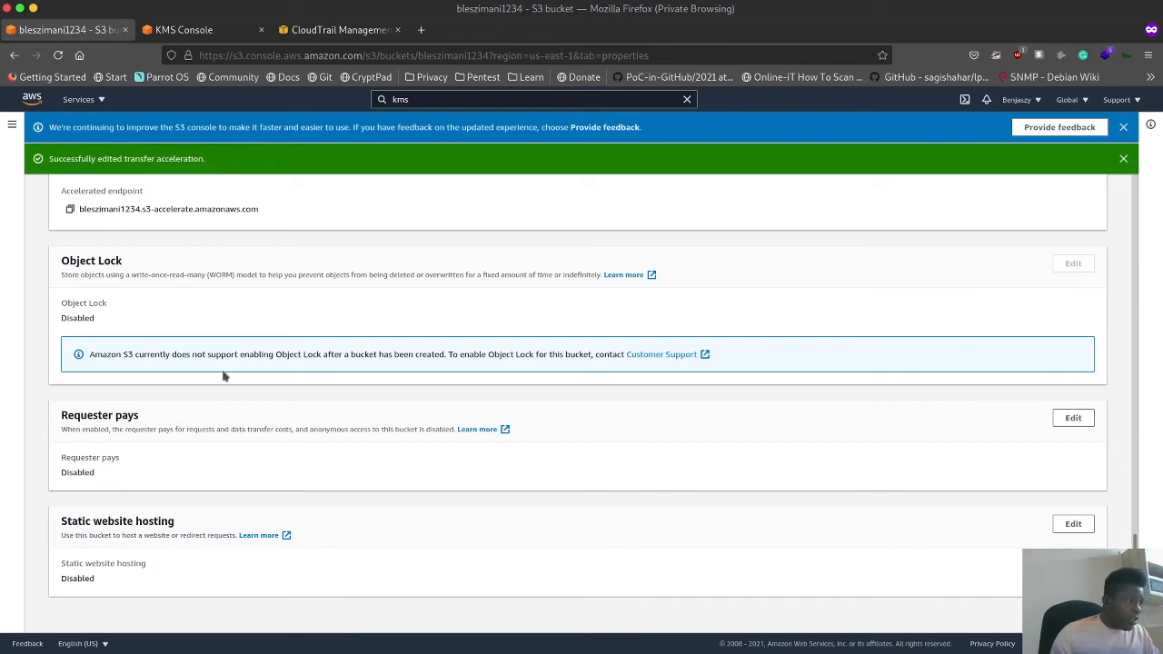
scroll(242, 356, up, 3)
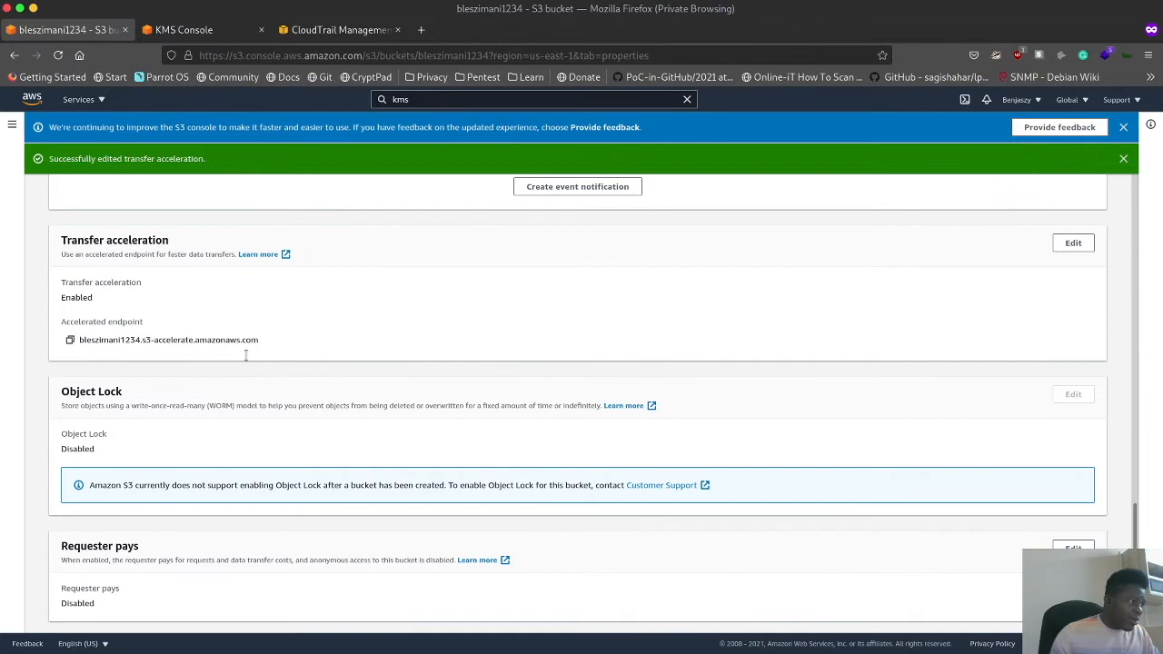
scroll(245, 361, up, 2)
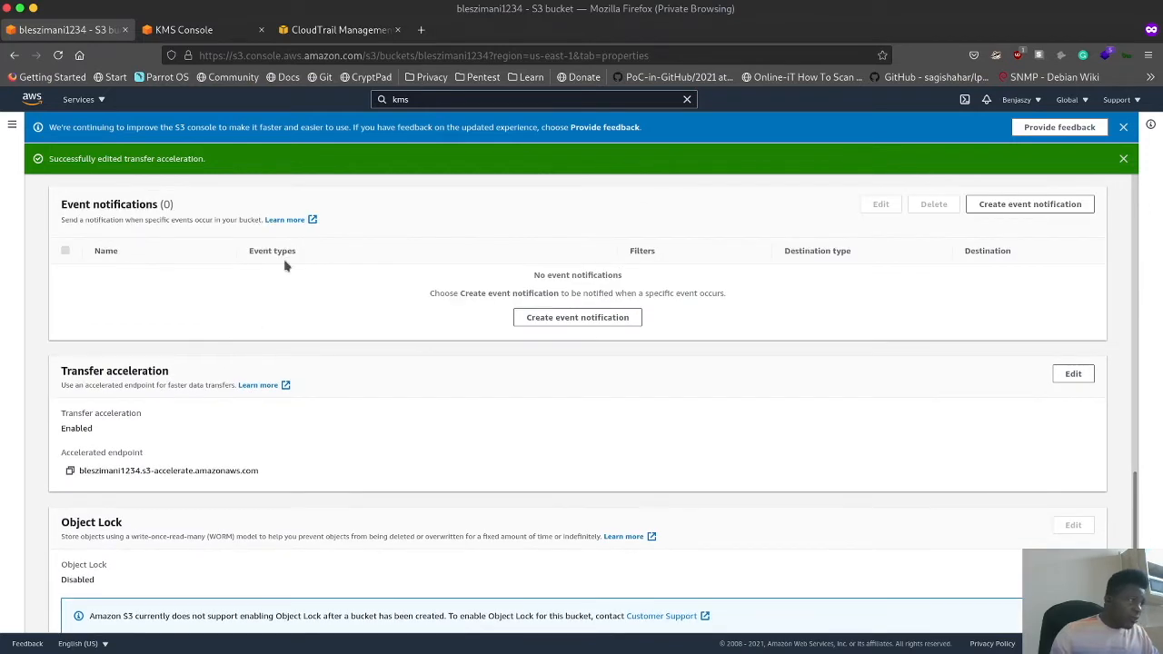
scroll(246, 333, up, 15)
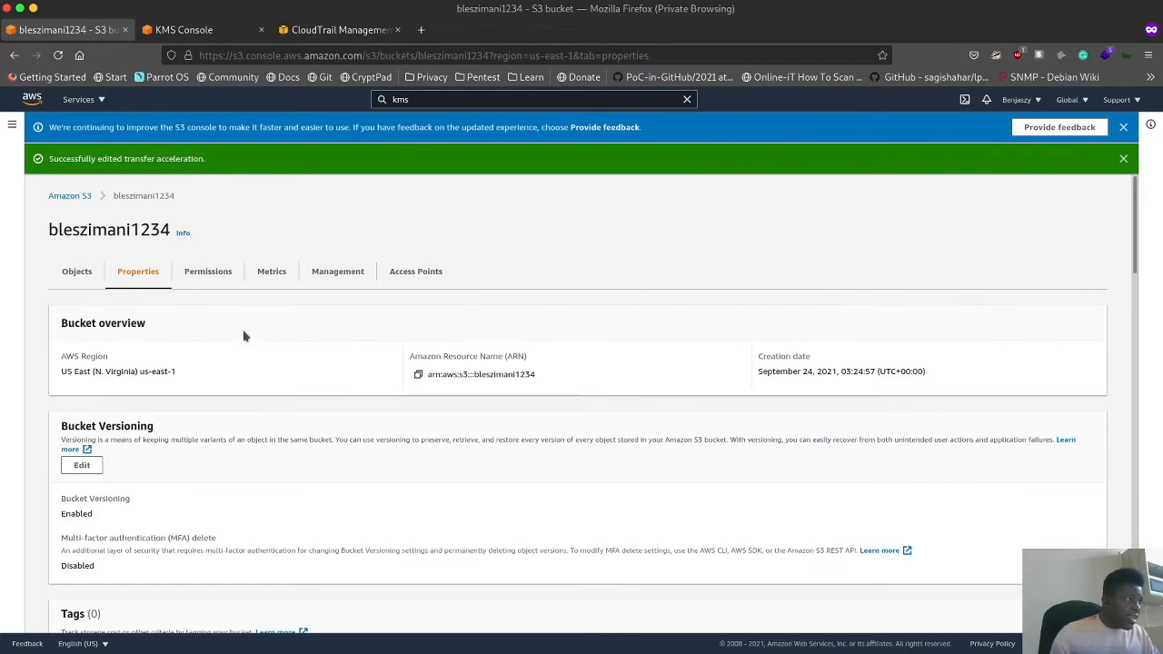
- On the Permissions tab, try unchecking Block all public access, then cancel the edit
click(210, 273)
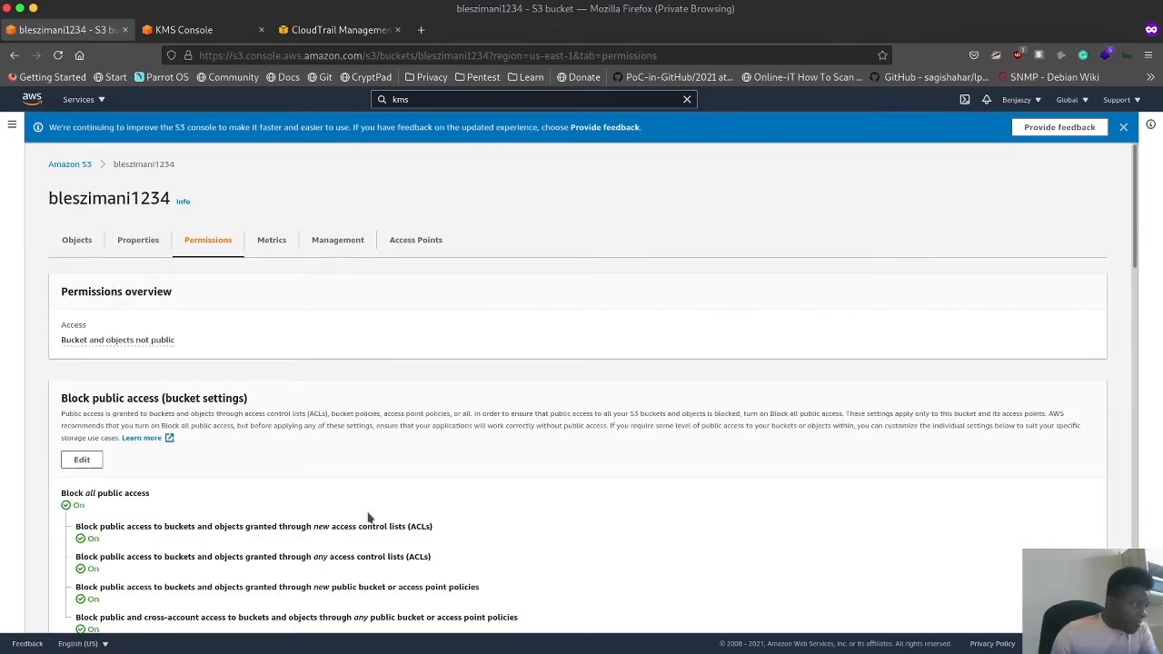
scroll(368, 506, down, 3)
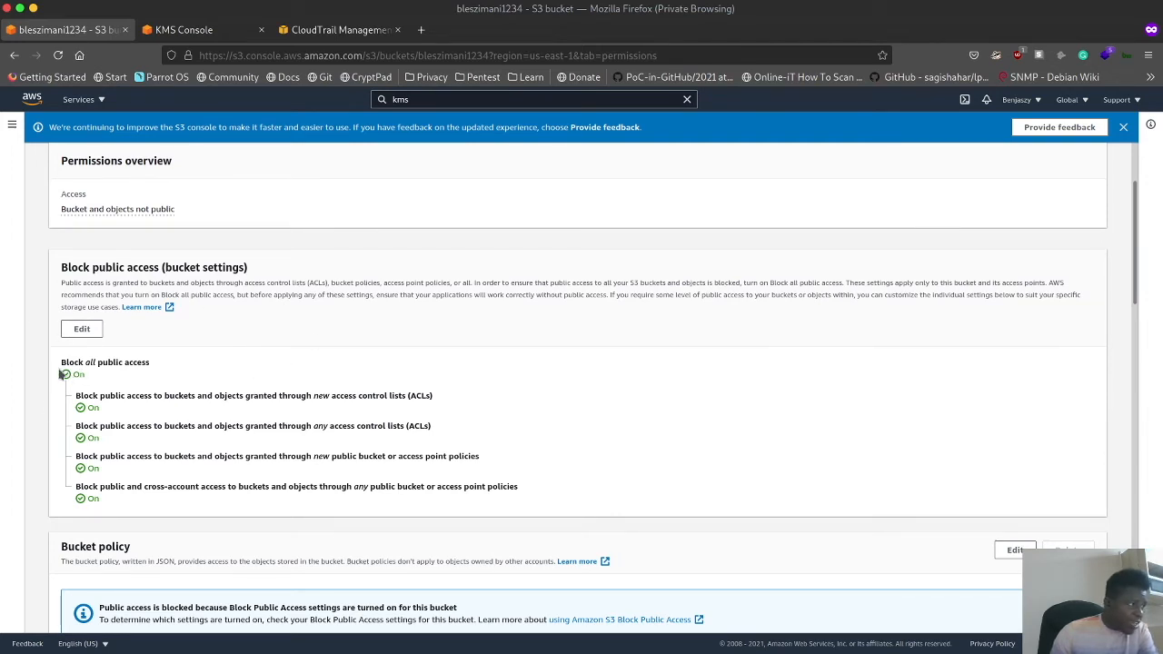
click(84, 329)
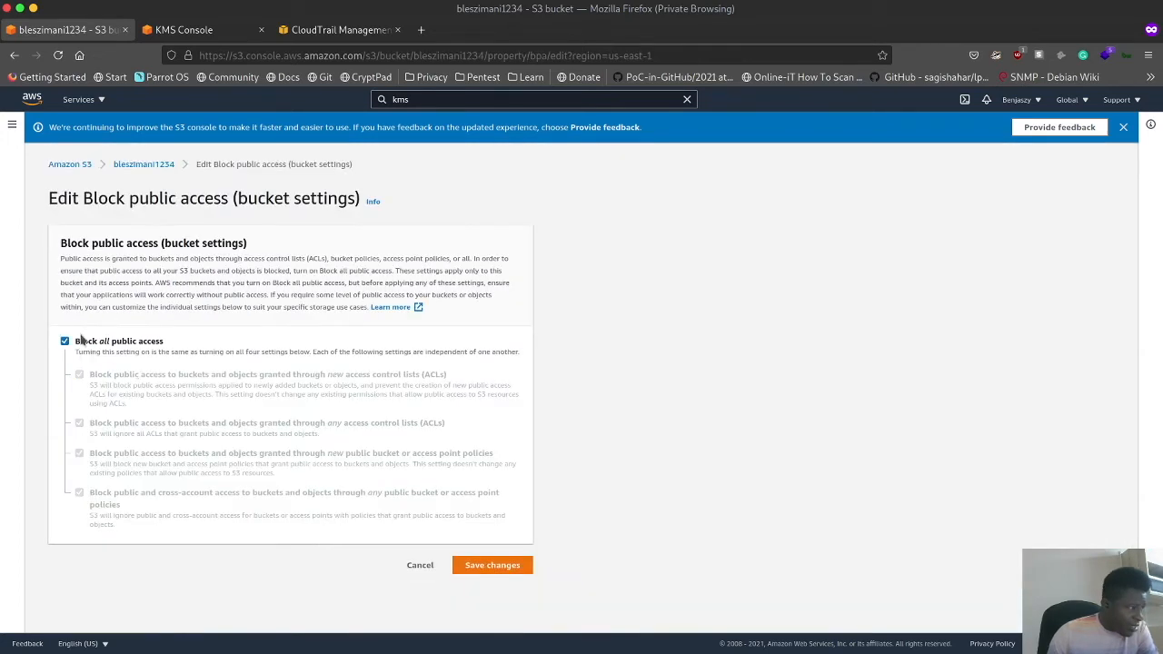
click(65, 342)
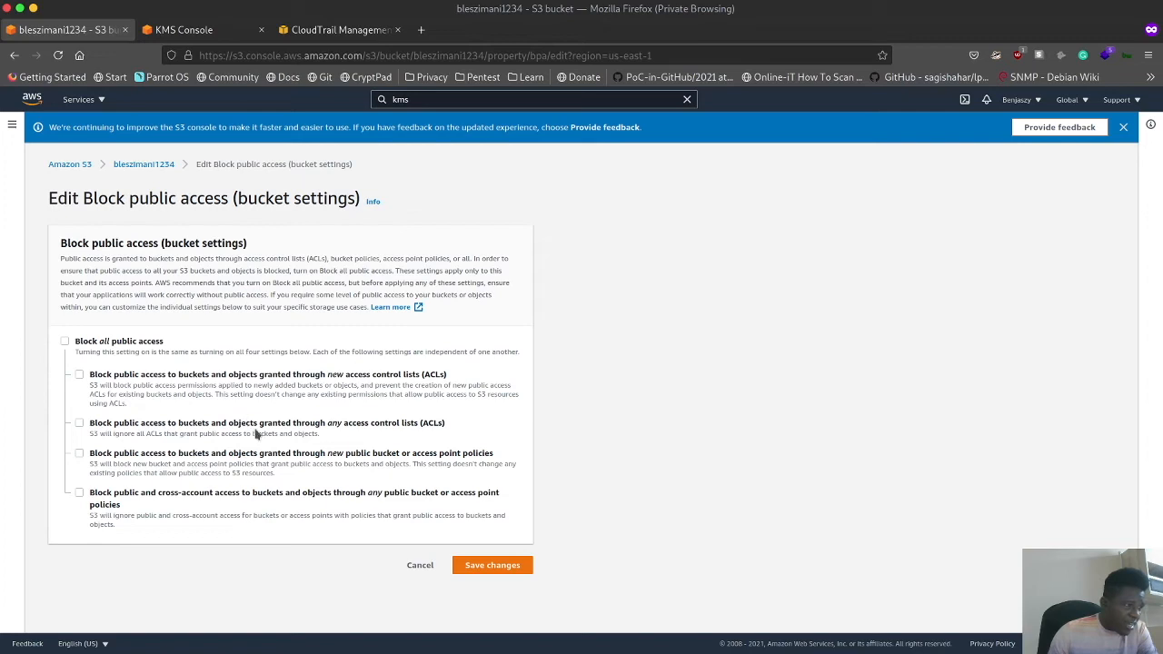
click(420, 565)
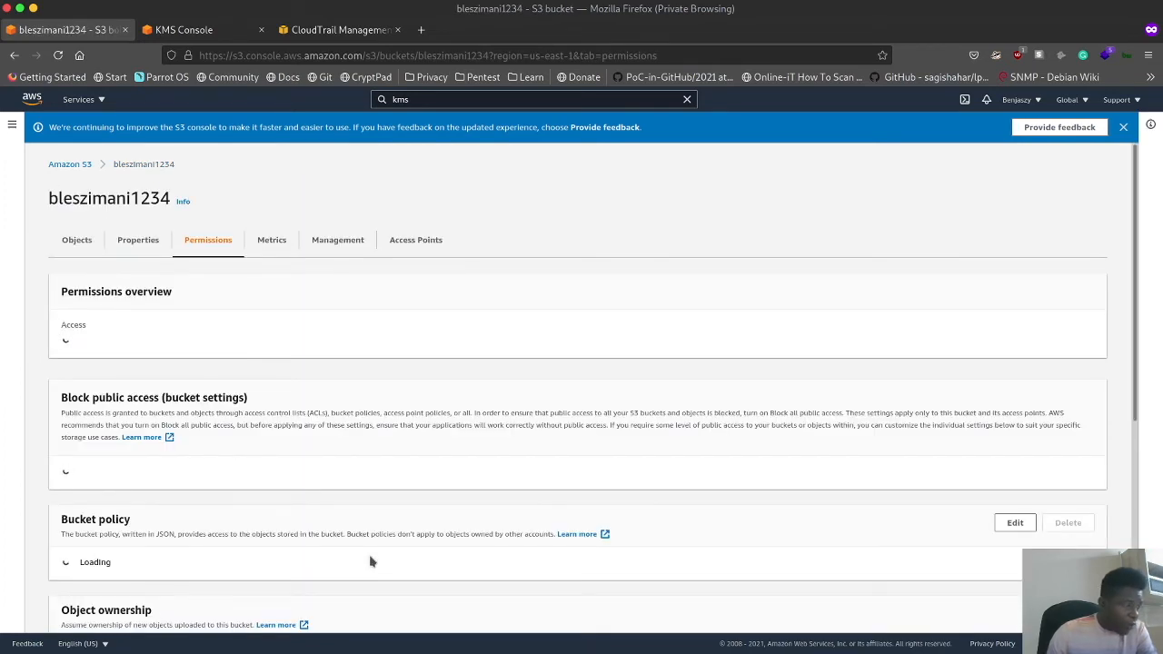
- Scroll to the Access control list (ACL) section and open its edit page
scroll(210, 482, down, 5)
scroll(209, 479, down, 4)
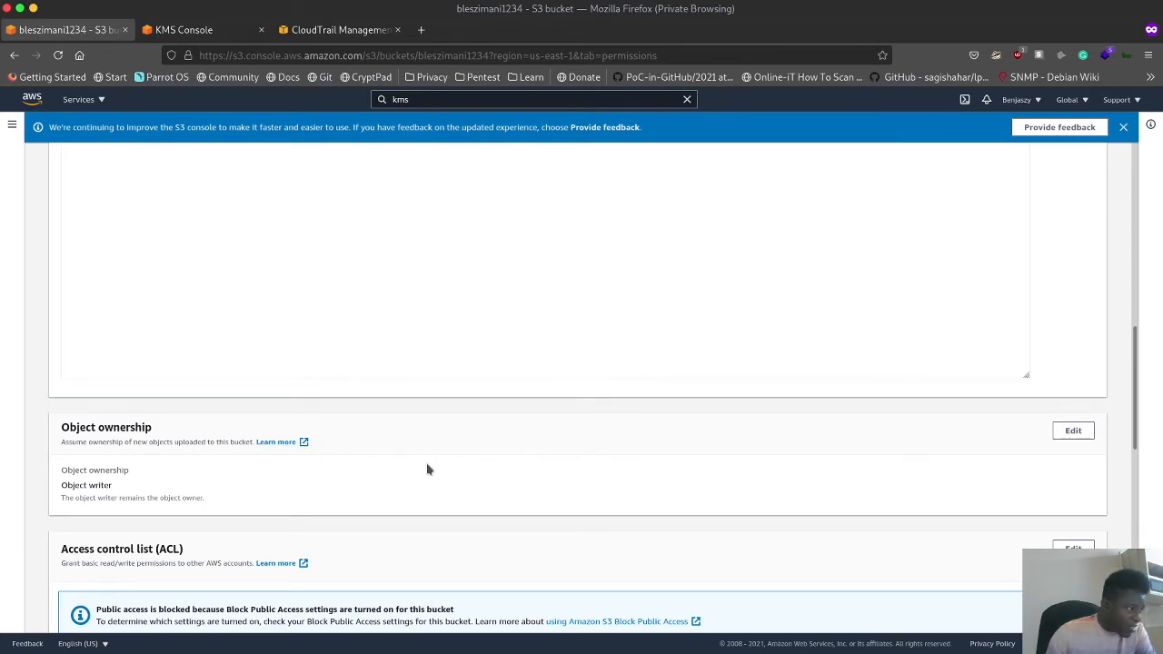
scroll(428, 468, down, 3)
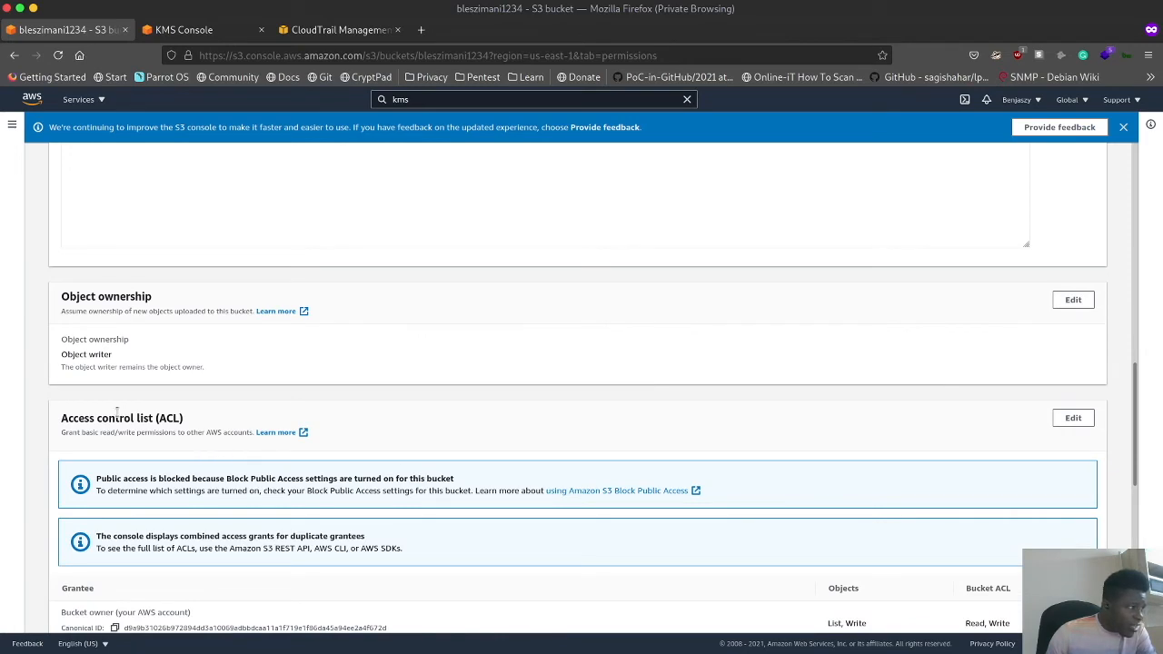
click(1070, 420)
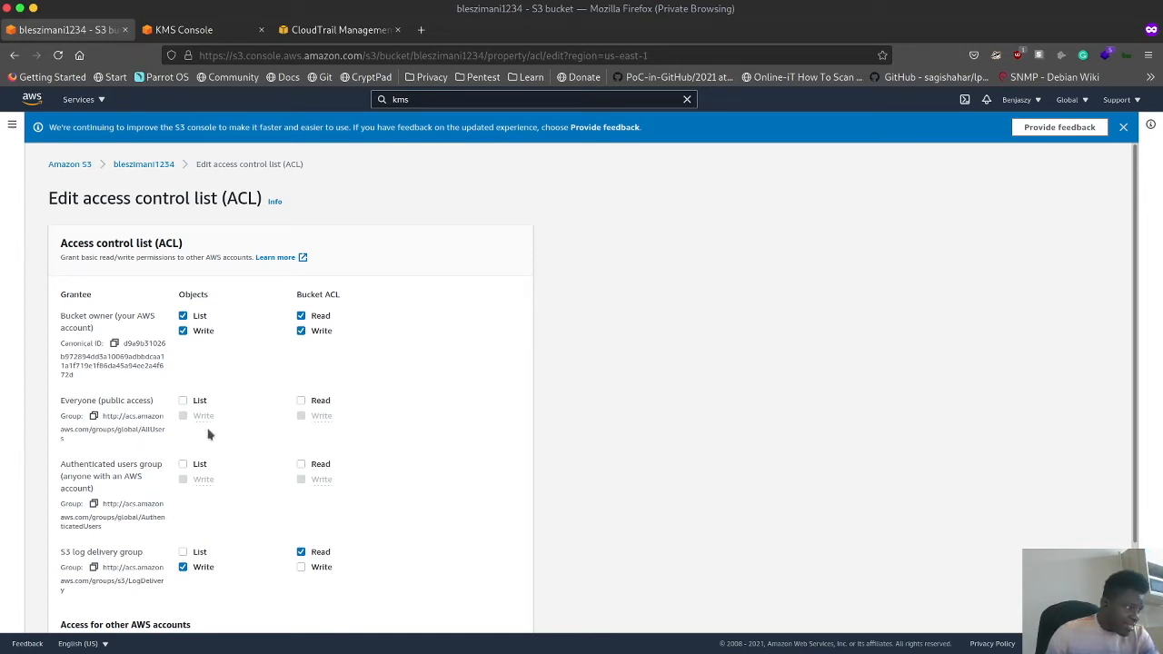
- Leave Everyone without object List permission and save the bucket's access control list
click(183, 401)
click(183, 403)
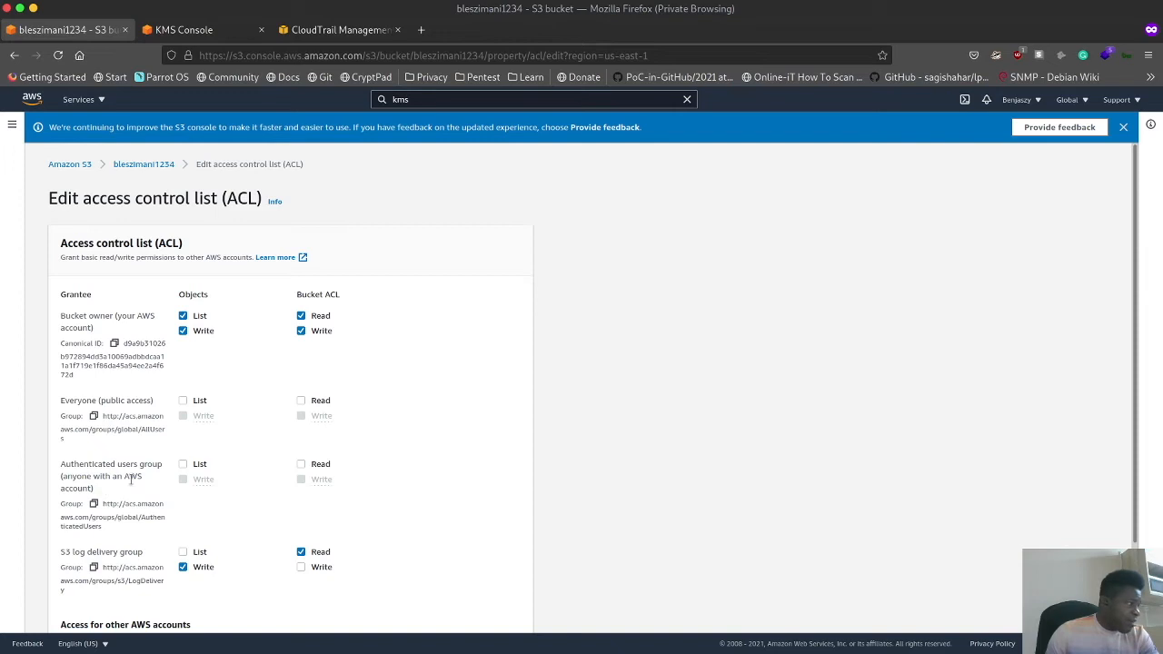
scroll(132, 481, down, 2)
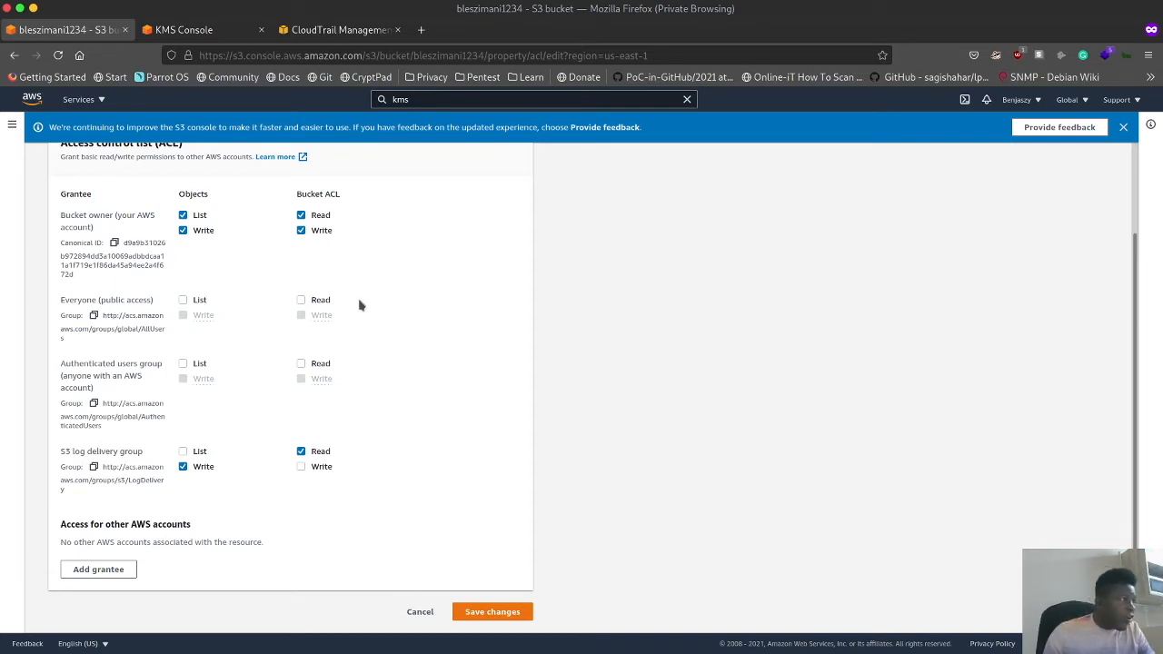
scroll(358, 302, up, 3)
scroll(397, 335, down, 2)
scroll(421, 358, up, 2)
scroll(511, 402, down, 2)
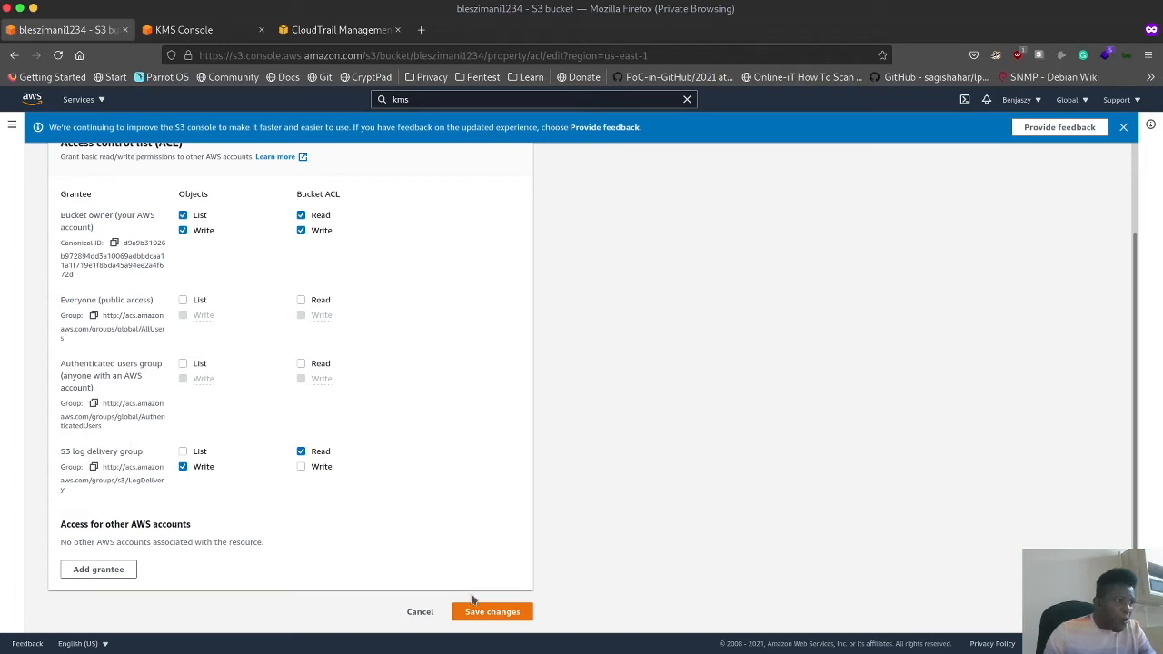
click(494, 615)
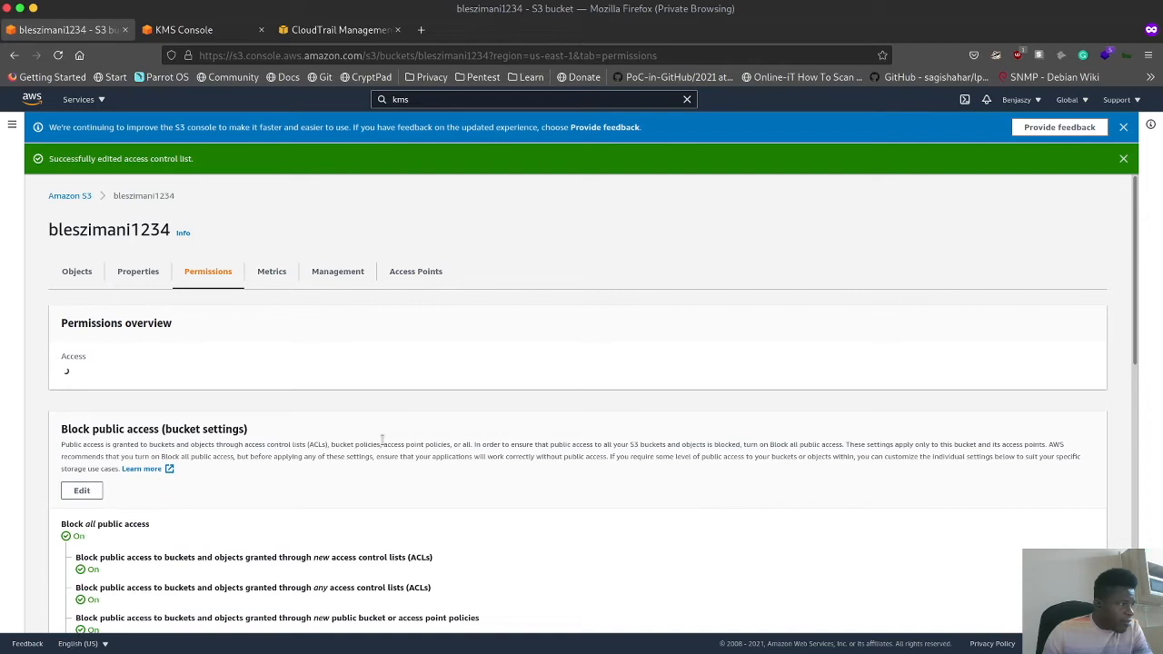
scroll(368, 437, down, 12)
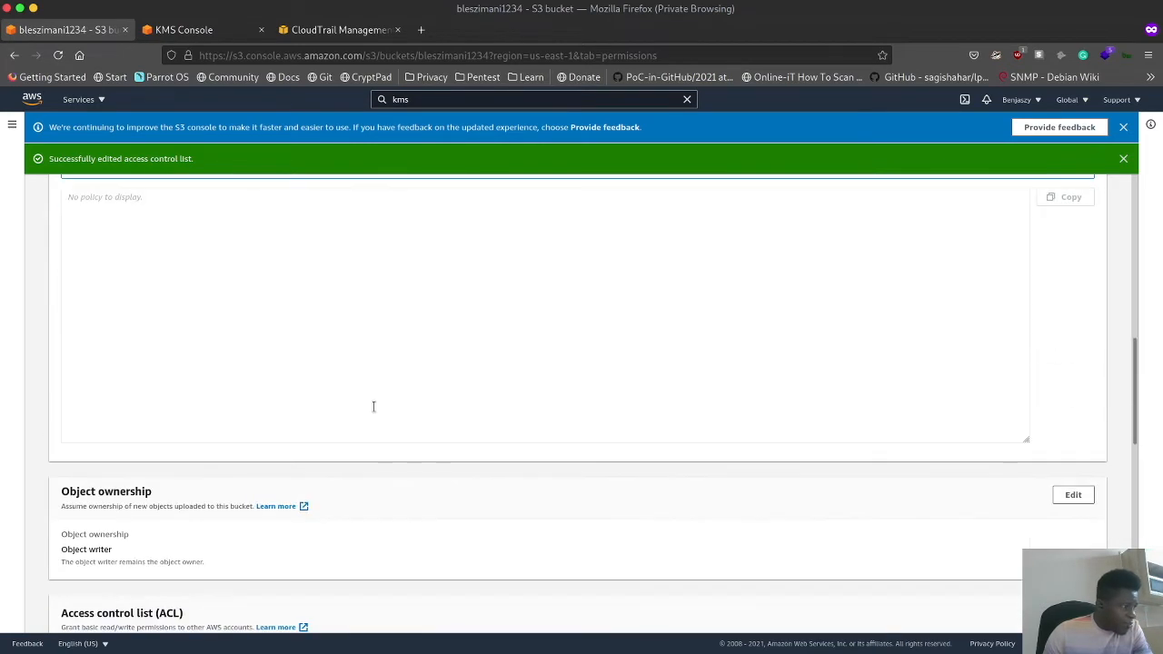
scroll(389, 401, up, 5)
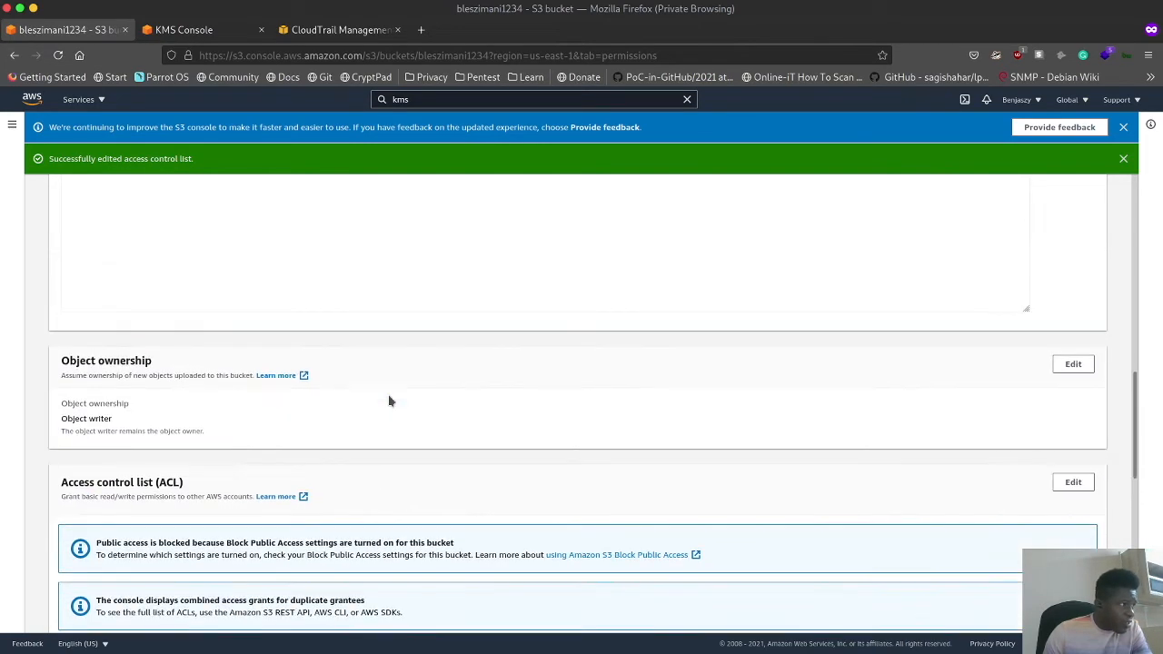
scroll(389, 401, down, 4)
scroll(389, 400, down, 1)
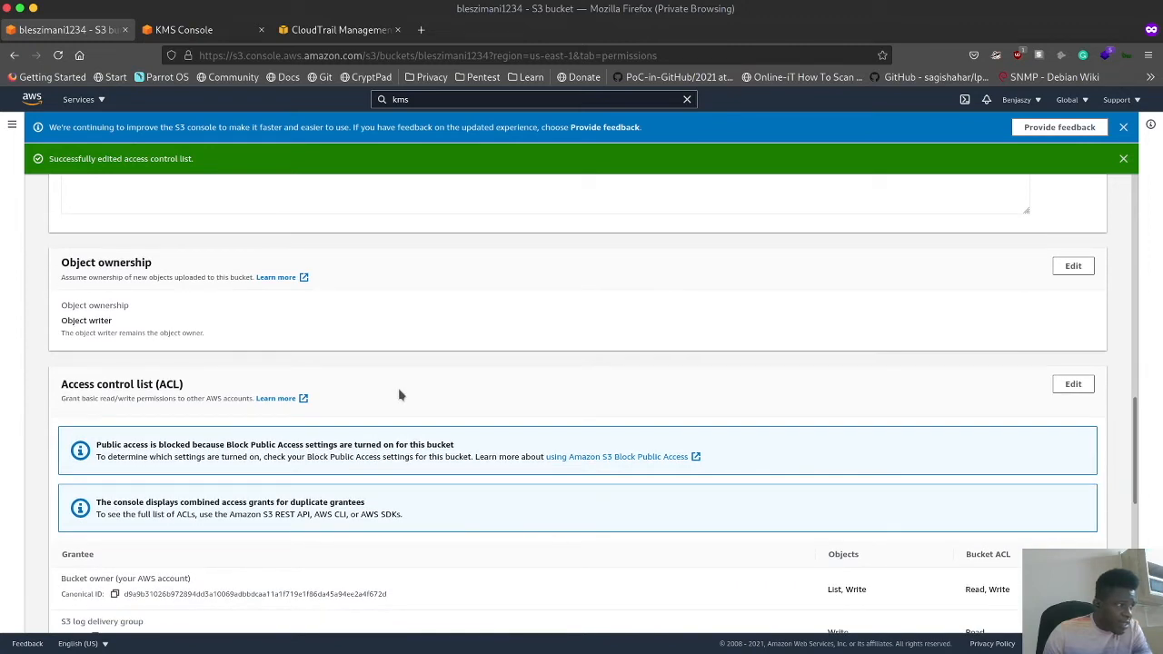
scroll(400, 395, down, 5)
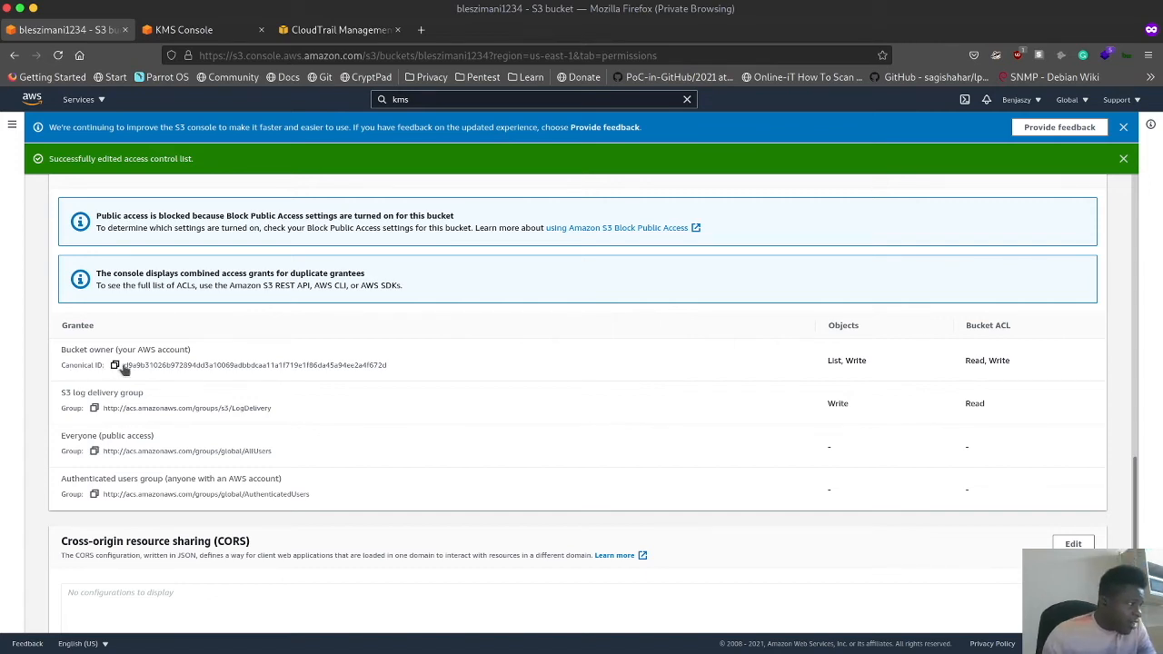
scroll(164, 369, down, 1)
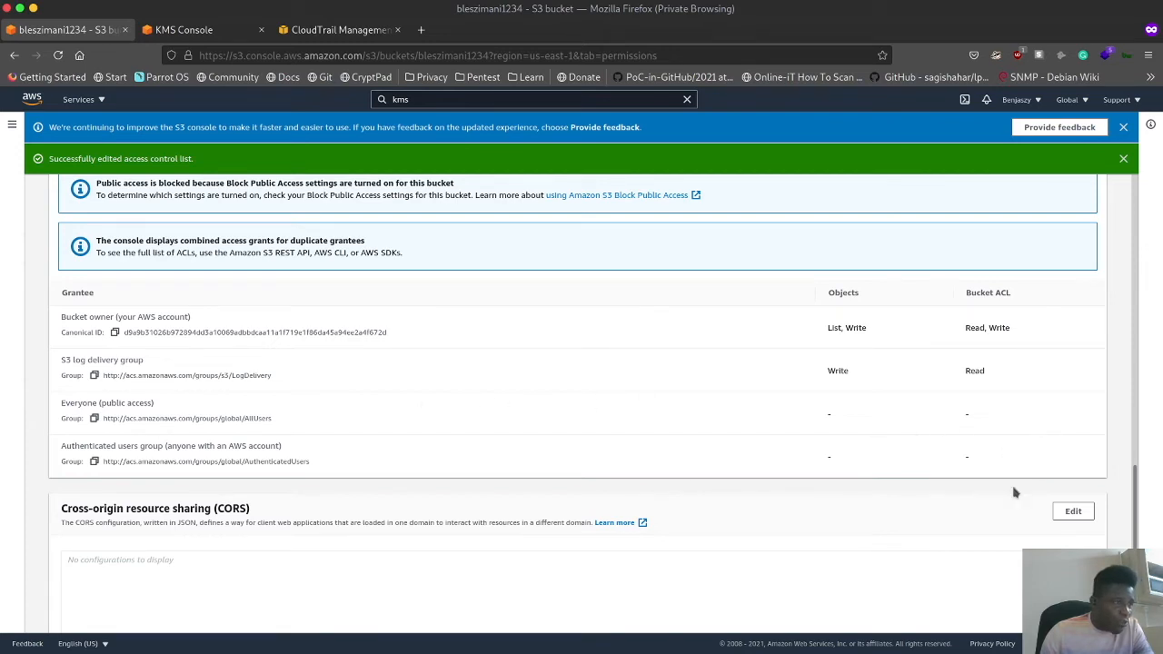
scroll(899, 448, down, 5)
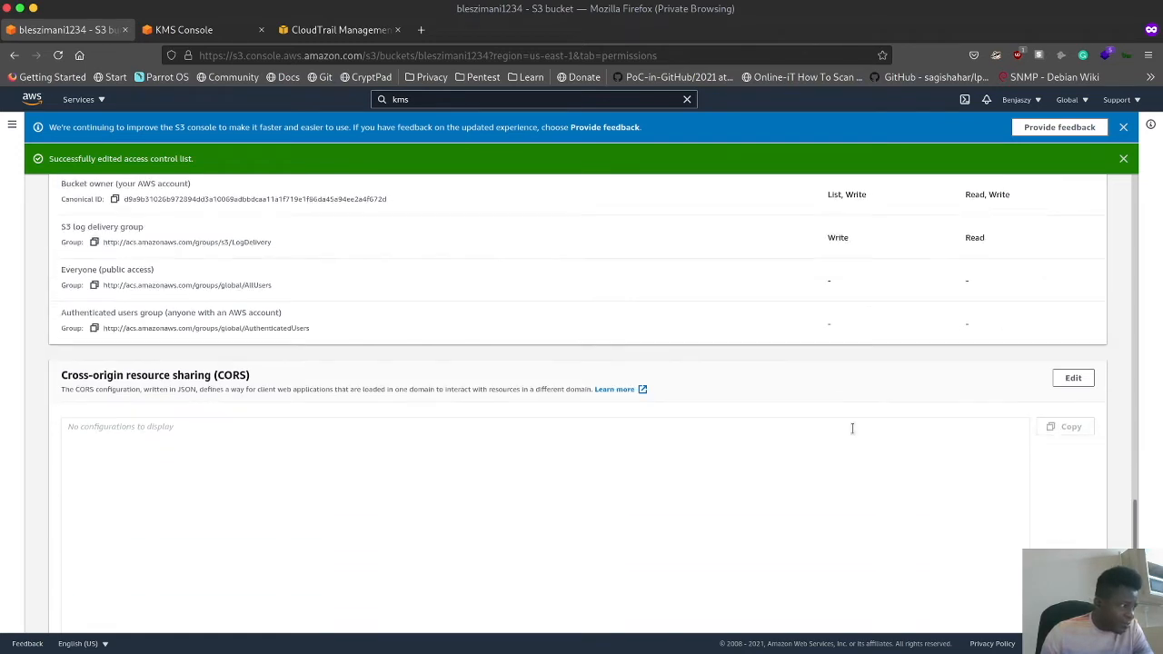
scroll(799, 358, up, 20)
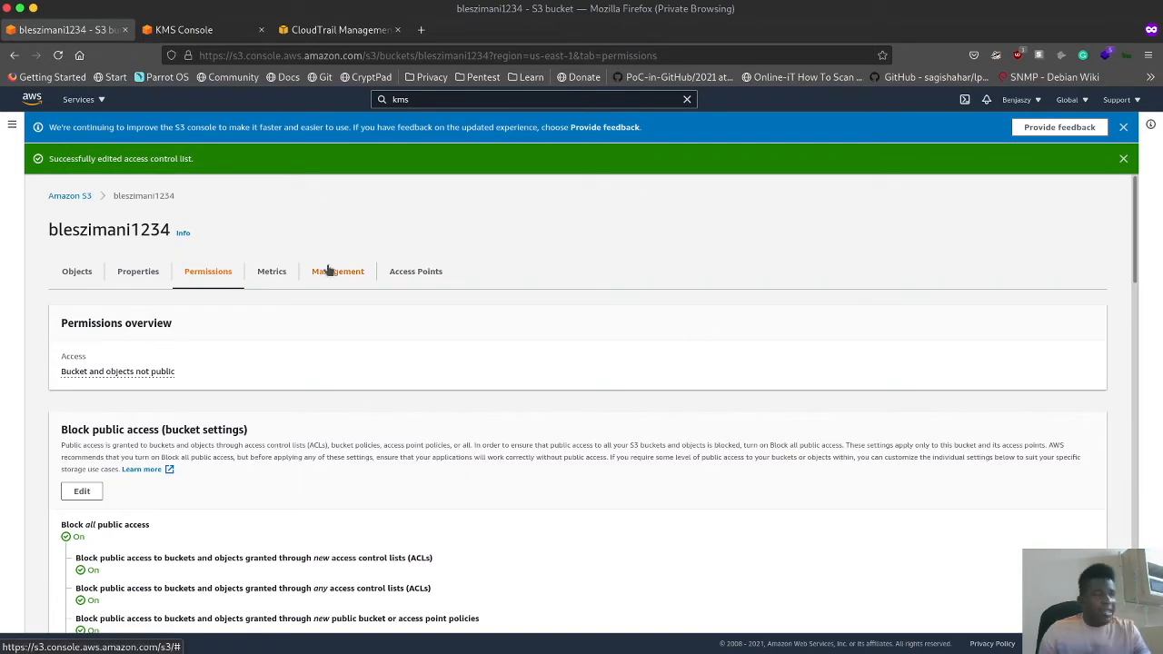
- Look over the bucket's Metrics, then show the Management tab with no lifecycle or replication rules
click(272, 271)
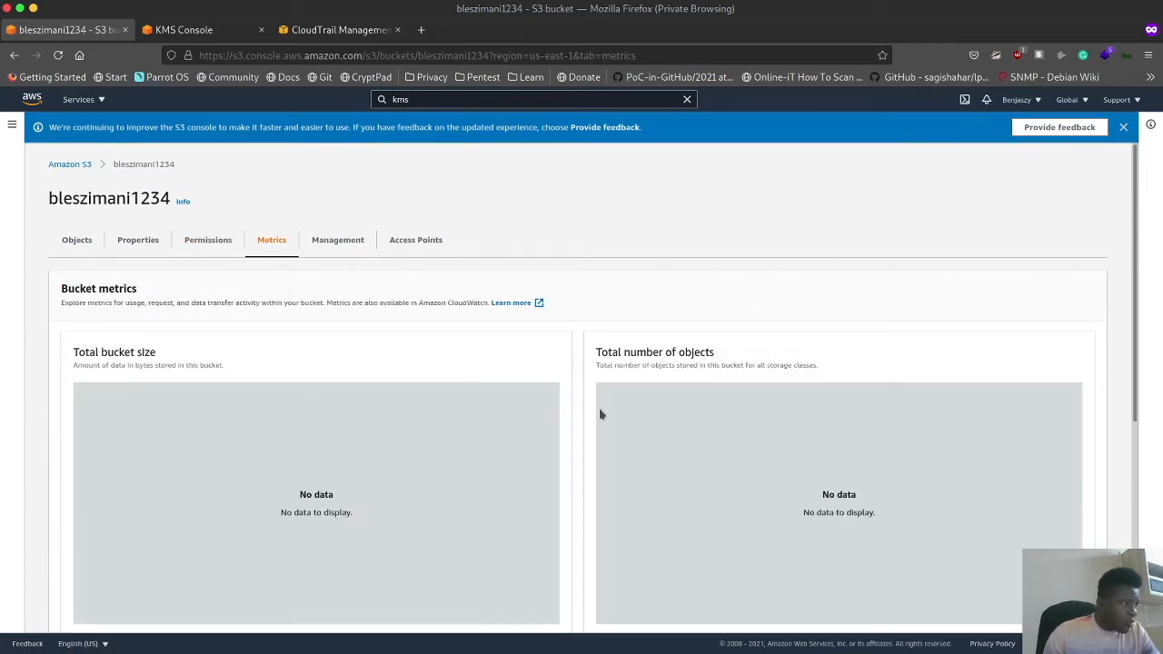
scroll(727, 405, down, 3)
scroll(728, 406, down, 6)
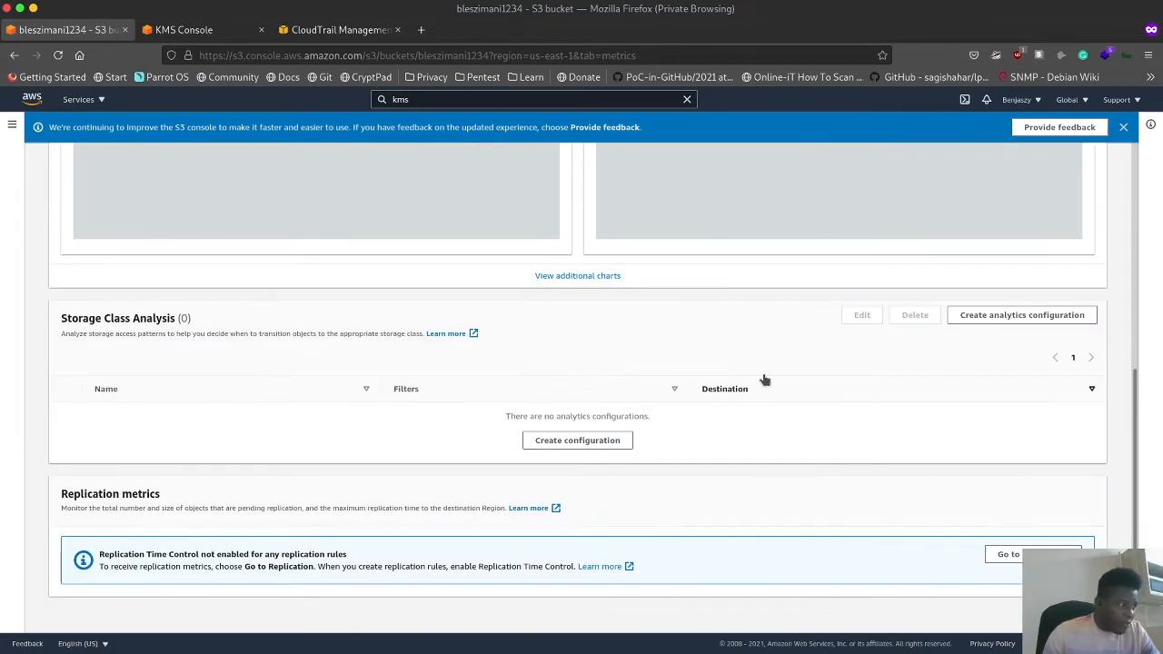
scroll(727, 299, up, 9)
click(334, 246)
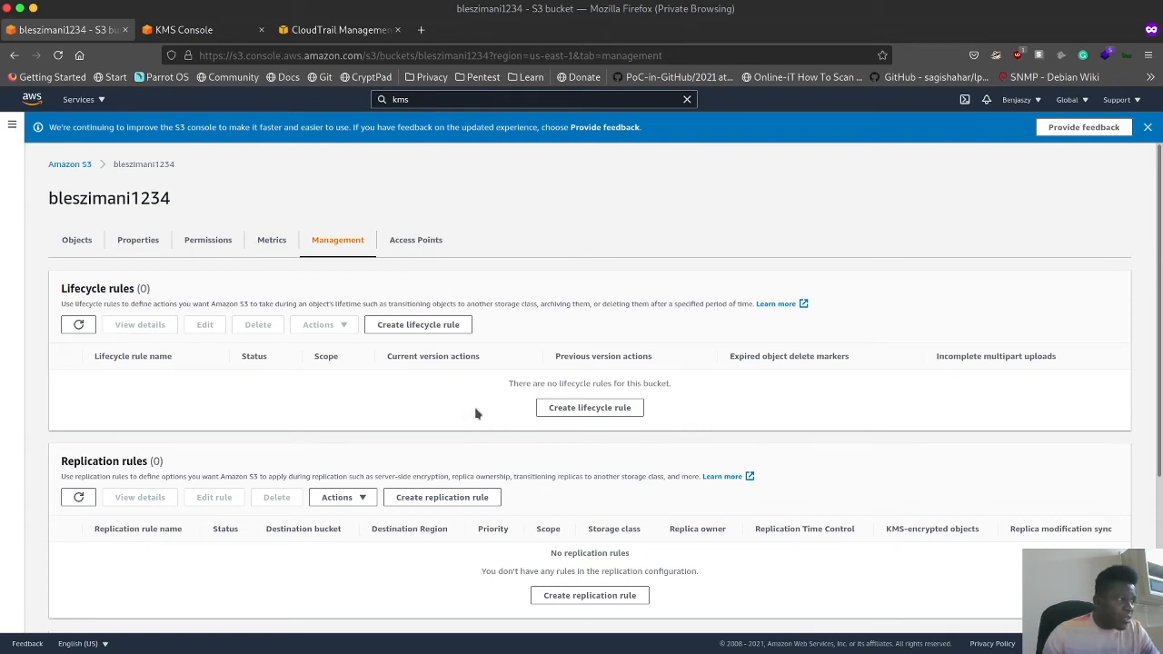
- Review the Management tab, then show the bucket's empty Access Points tab
scroll(474, 416, down, 3)
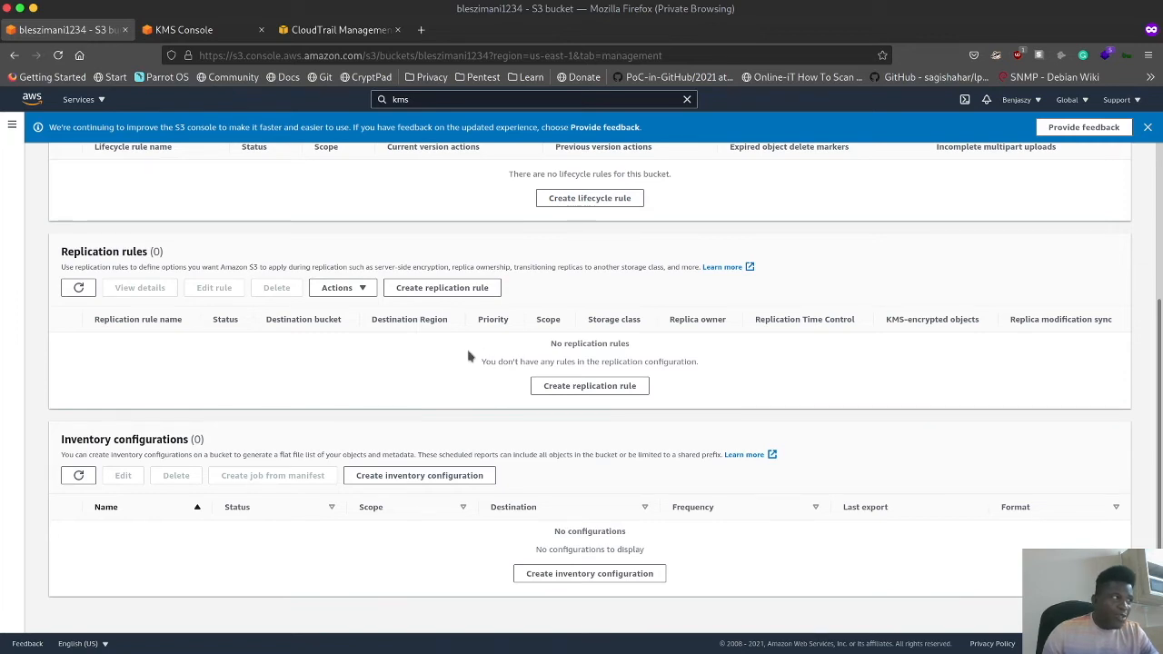
scroll(471, 352, up, 5)
click(415, 240)
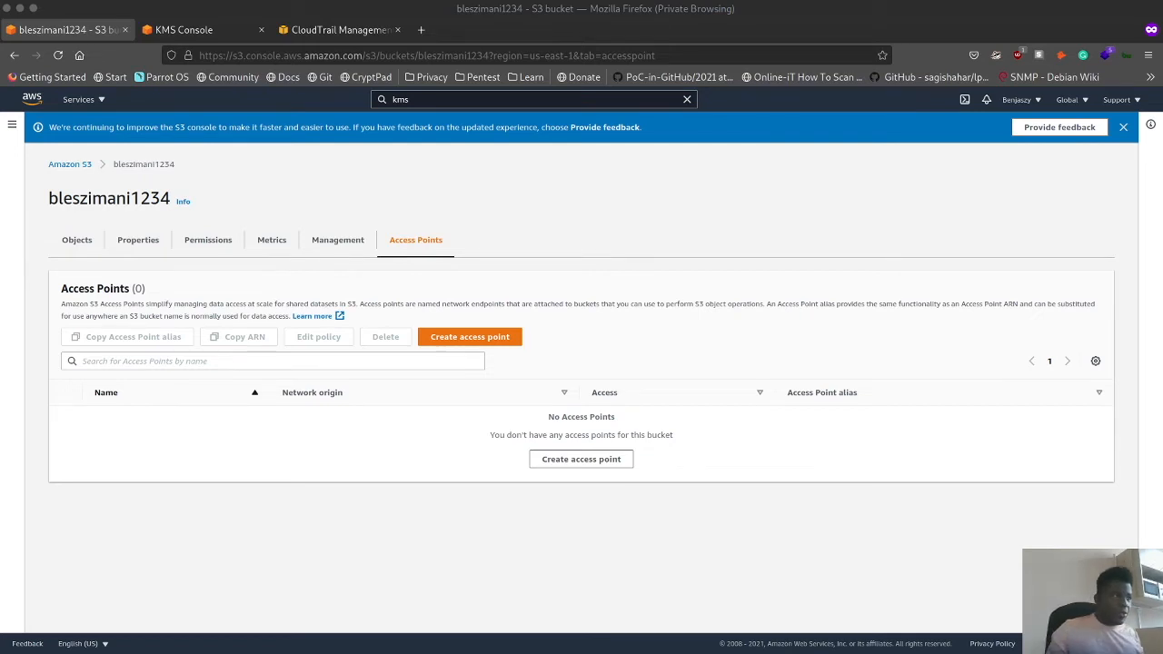
- Replace the 'kms' console search with 'ec2' and pick the EC2 result
click(513, 104)
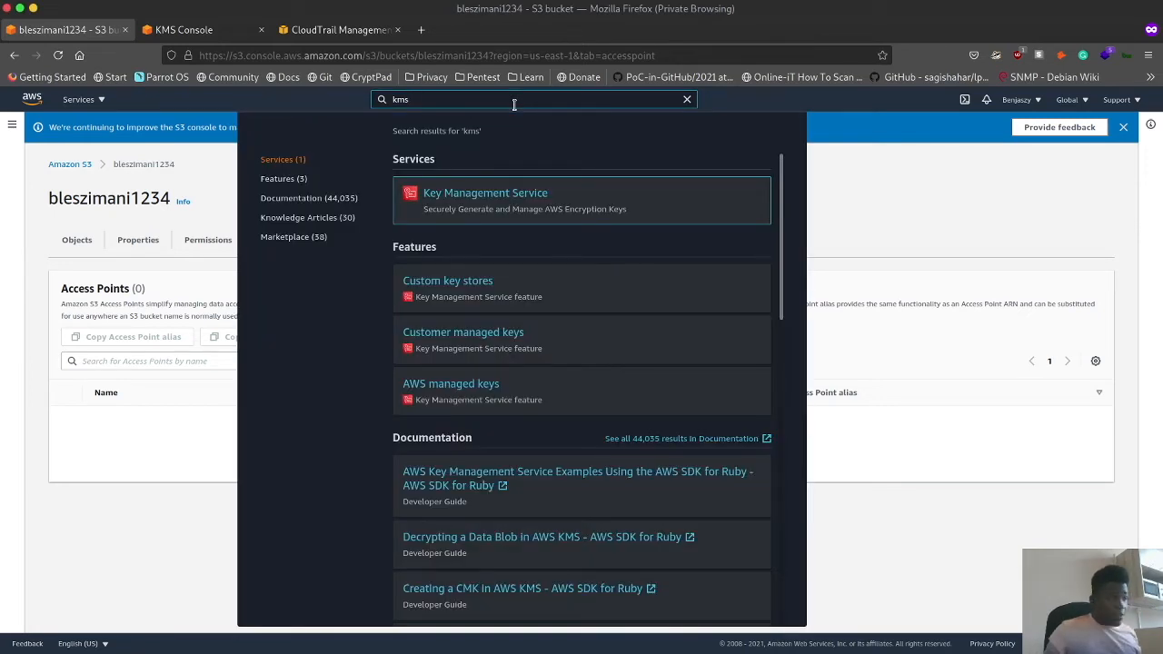
key(BackSpace)
key(BackSpace)
key(BackSpace)
text(ec2)
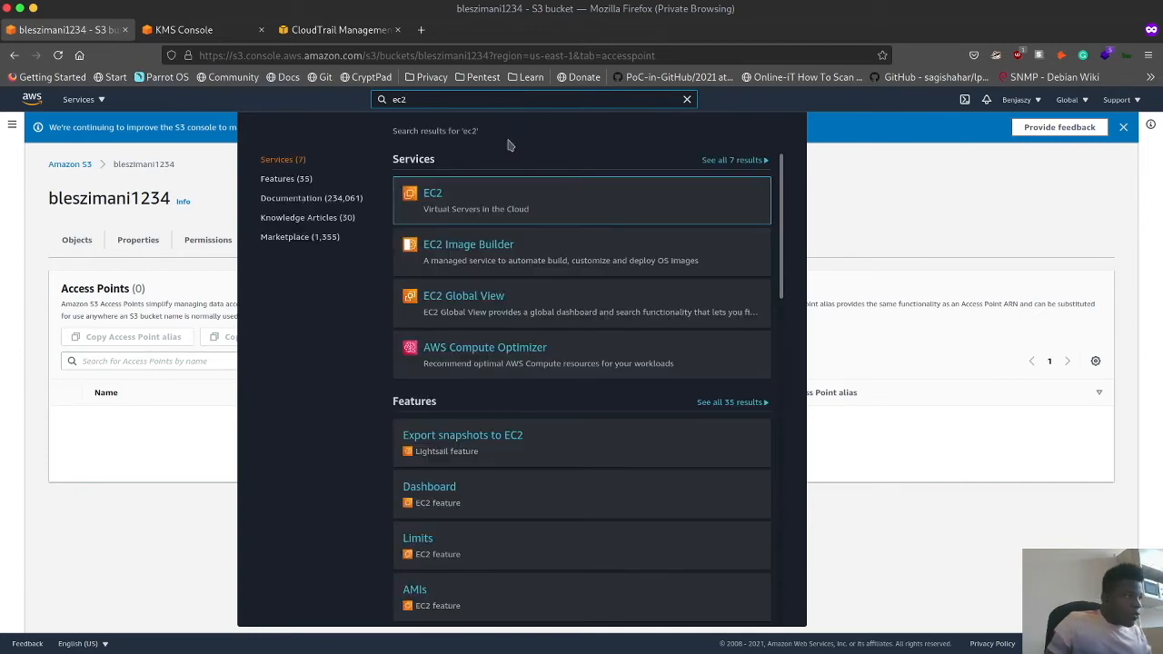
click(431, 194)
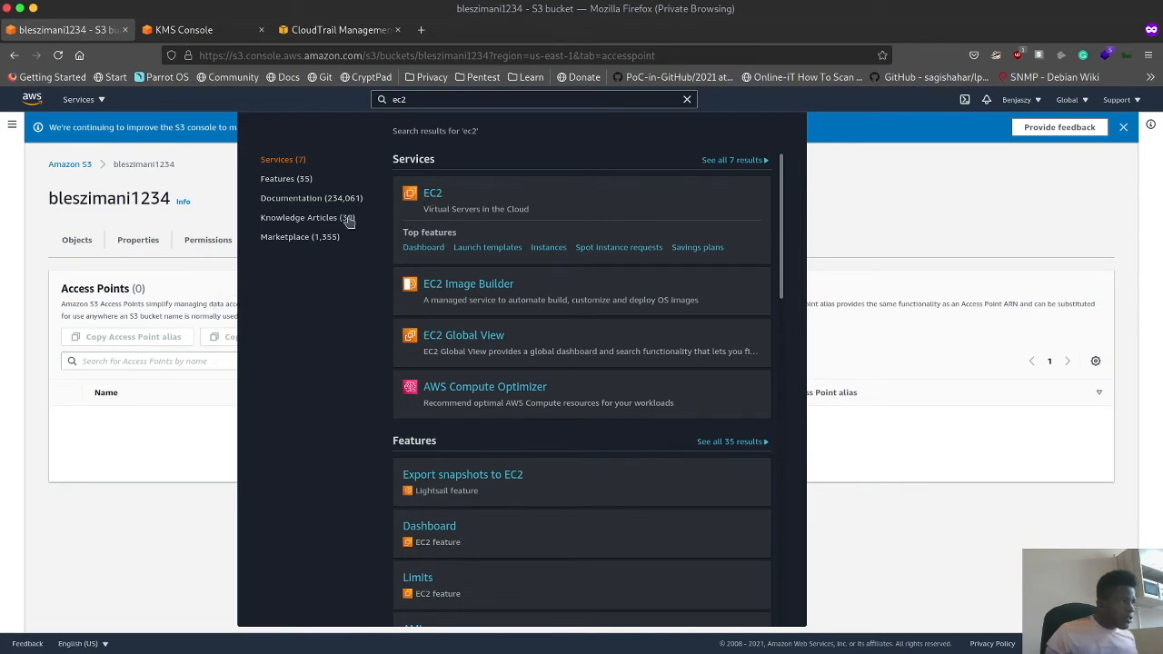
- Open the EC2 dashboard and go to the empty EBS Volumes list for N. Virginia
click(436, 194)
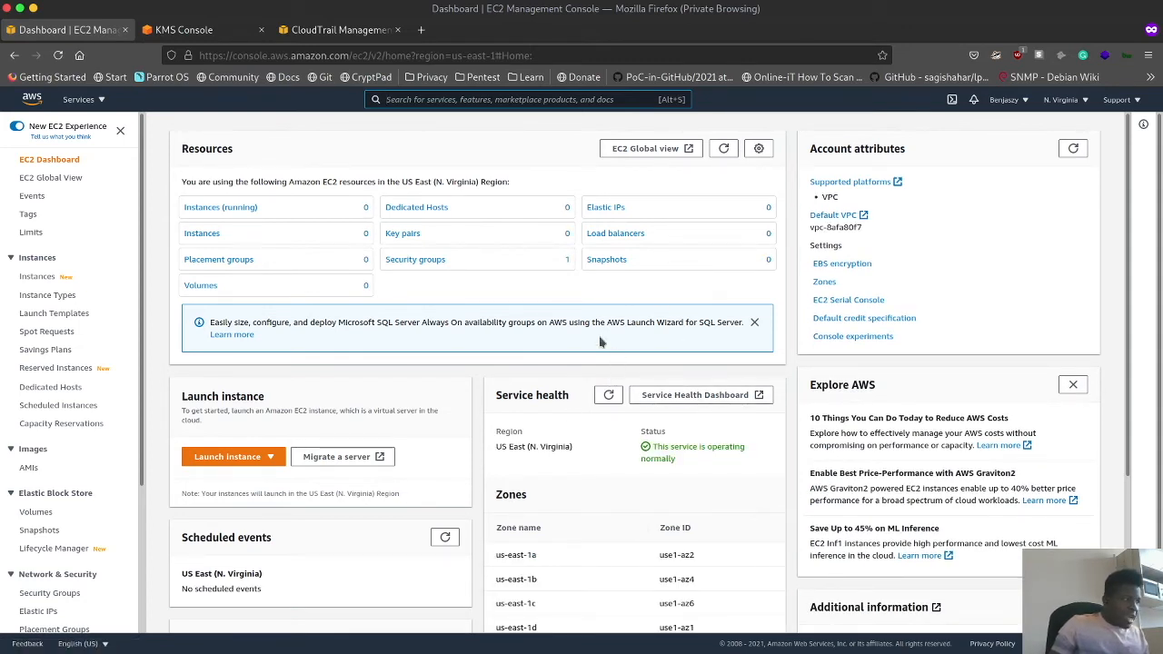
scroll(668, 309, down, 5)
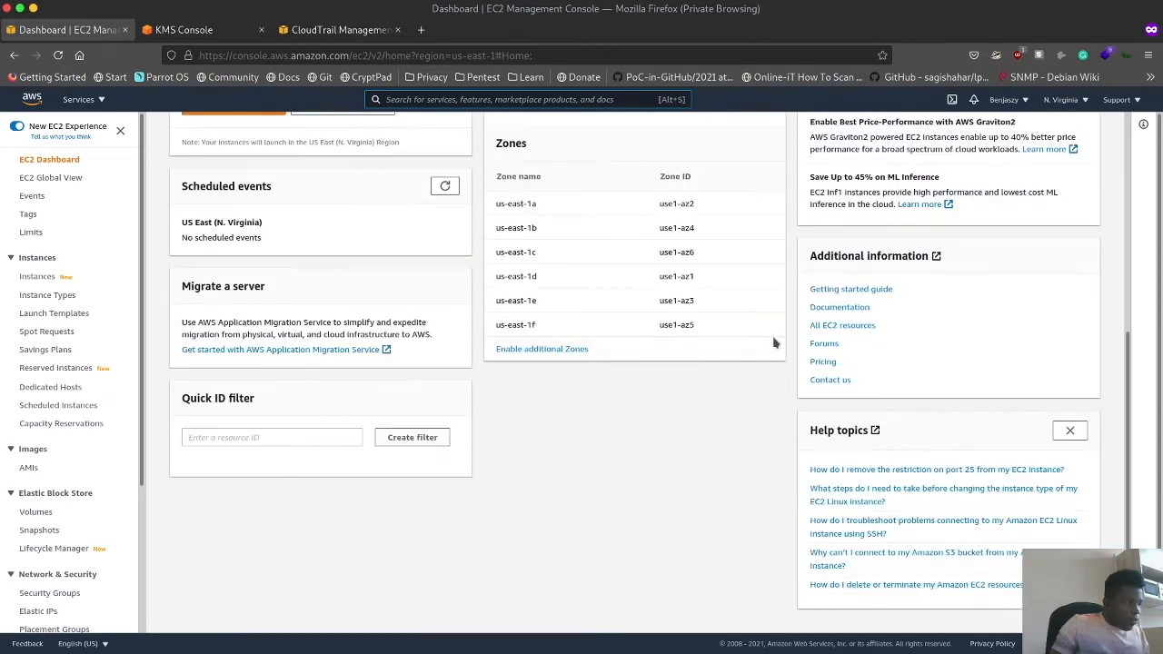
scroll(543, 357, up, 5)
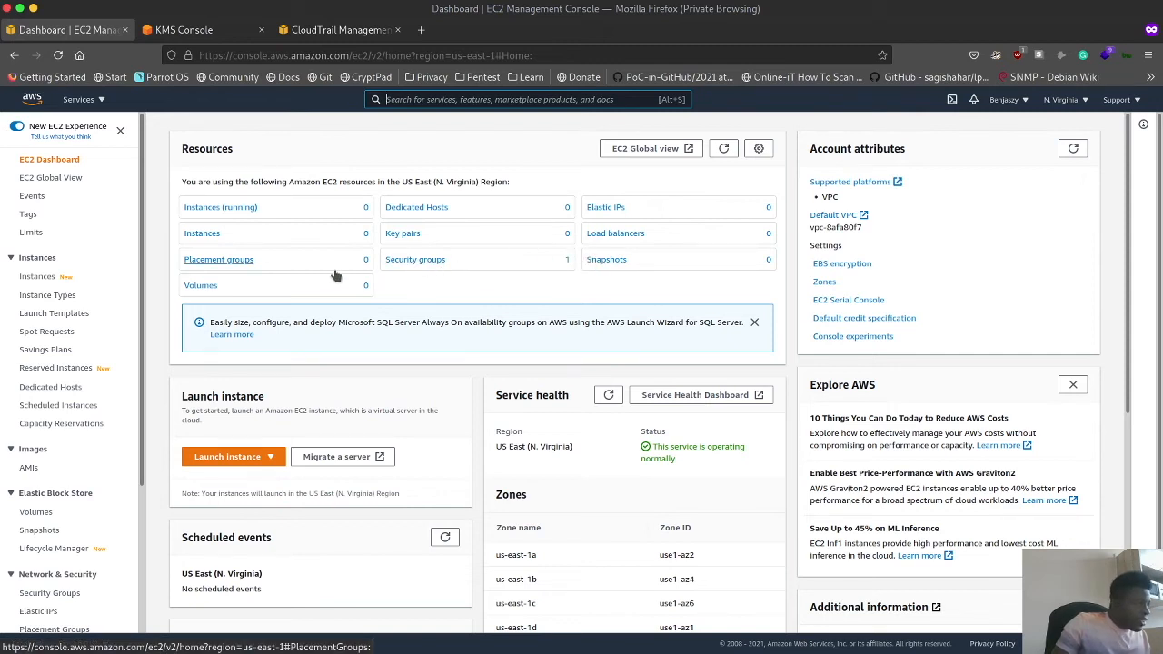
click(201, 291)
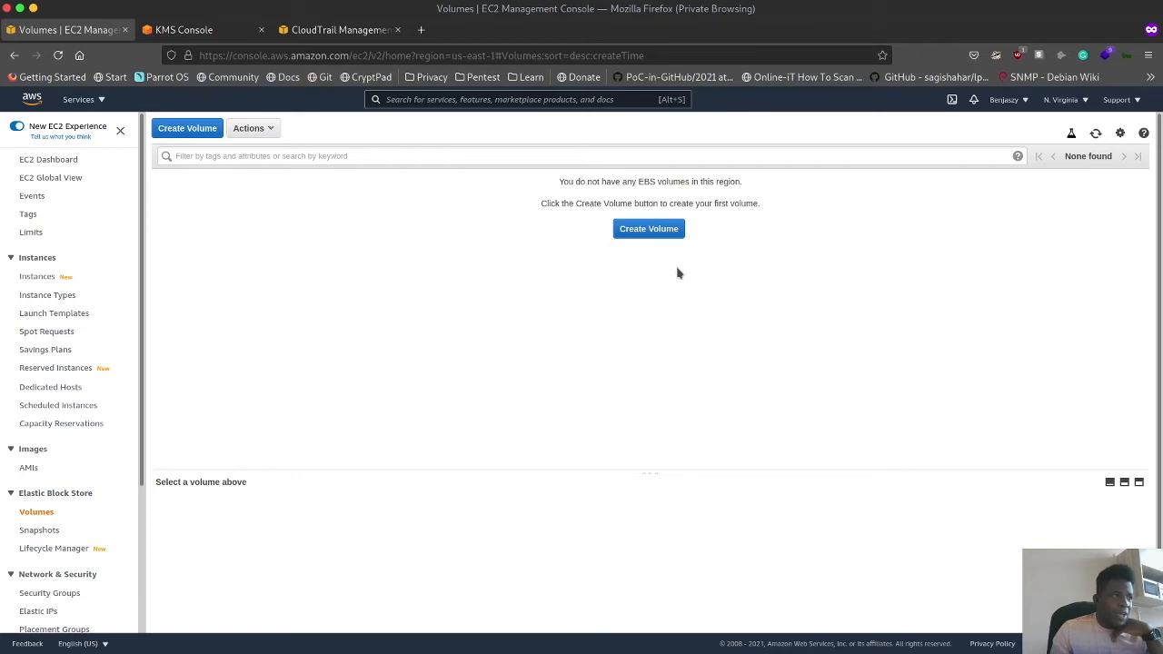
- Start a new EBS volume of type General Purpose SSD (gp2) sized 100 GiB
click(648, 229)
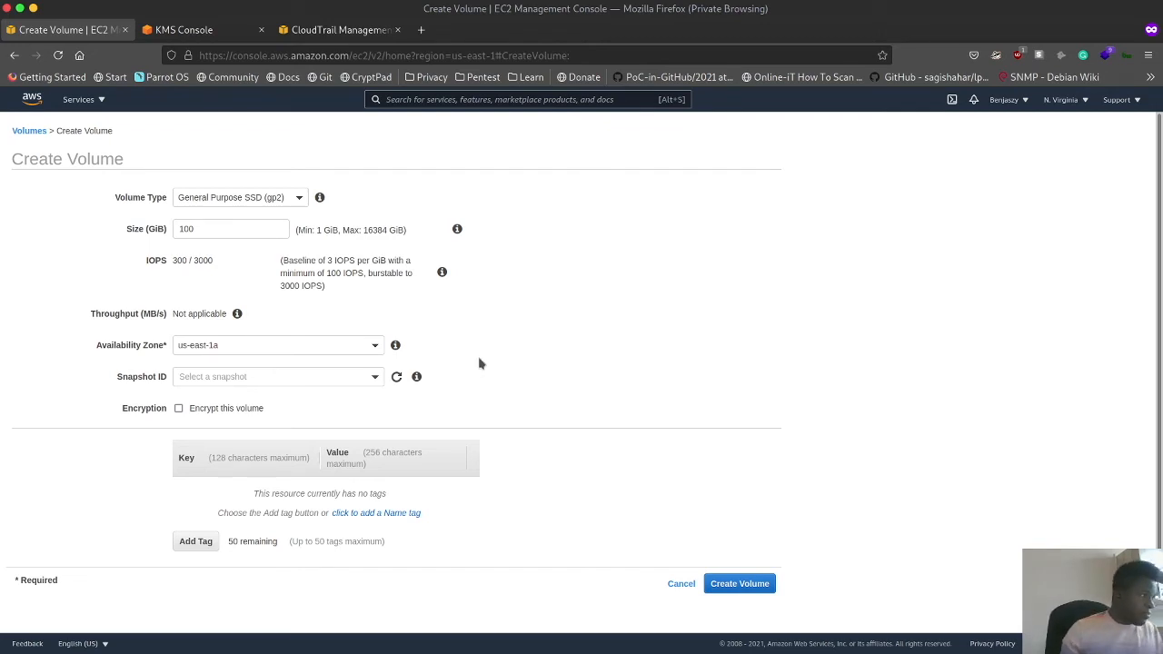
click(248, 198)
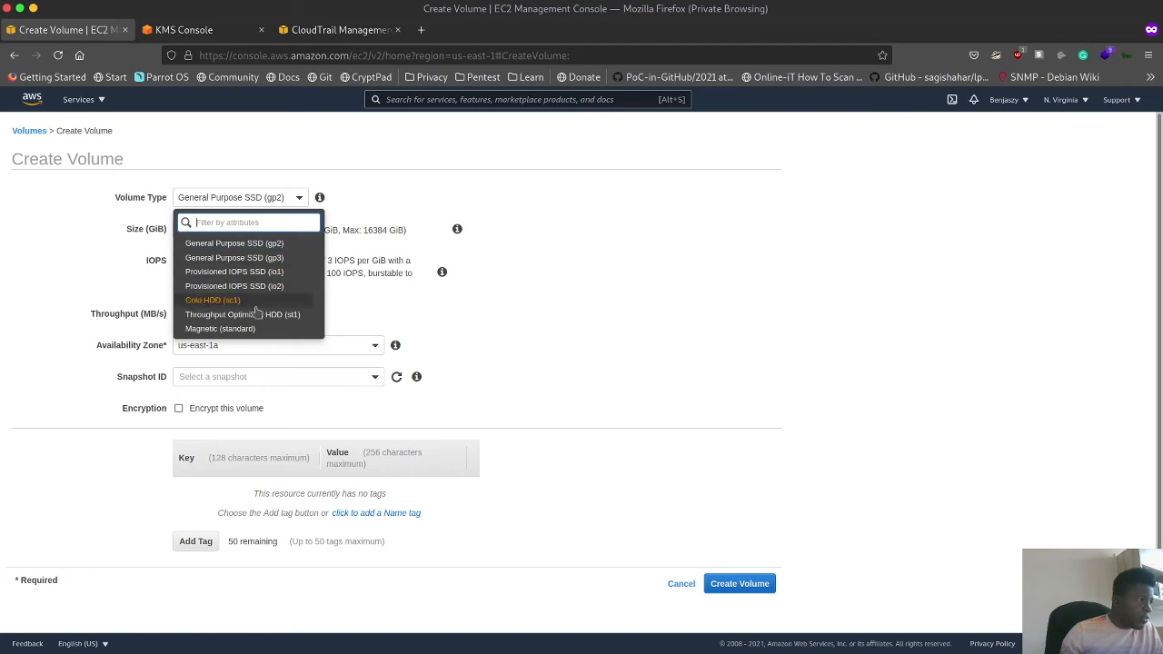
click(249, 245)
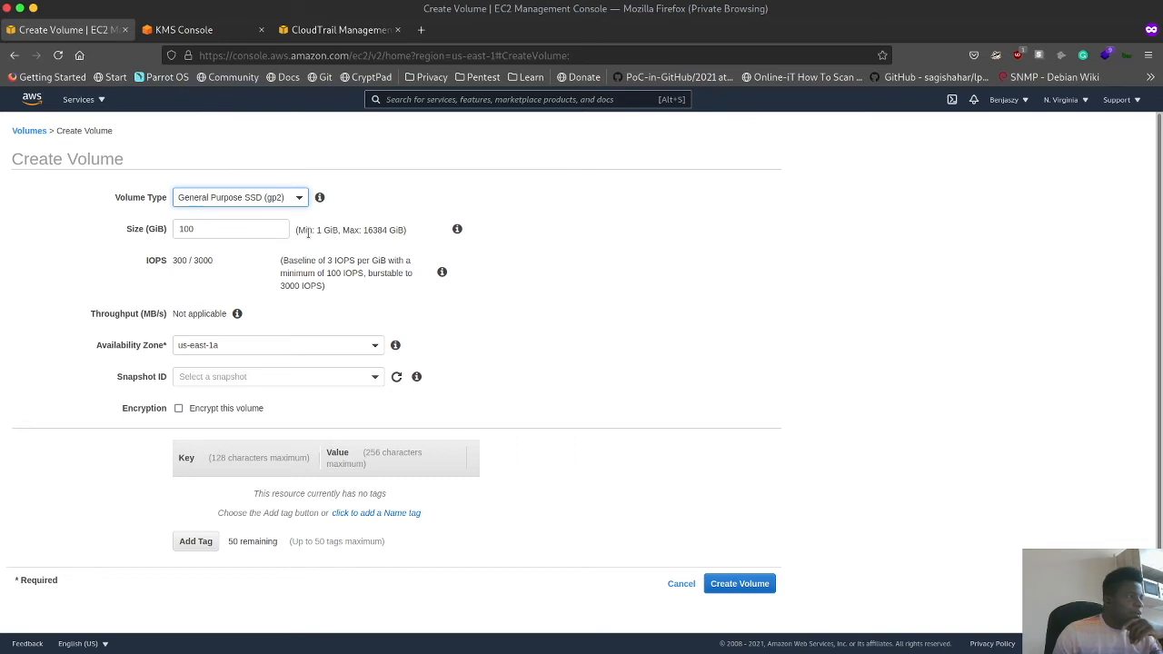
double_click(210, 229)
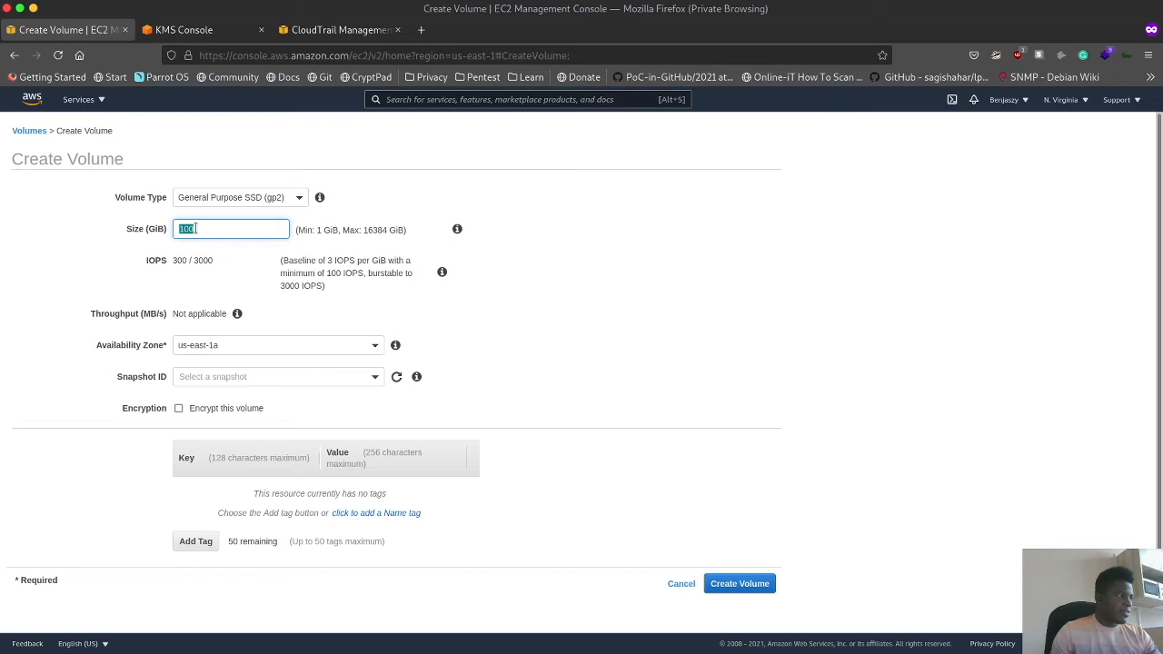
text(10)
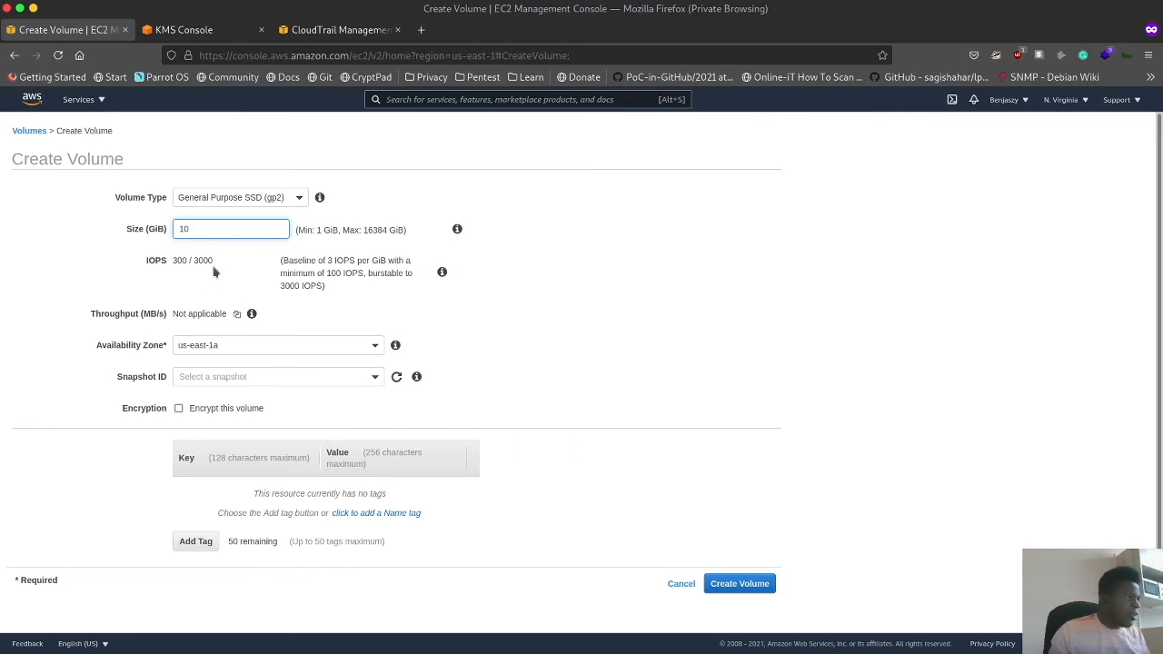
double_click(252, 228)
text(100)
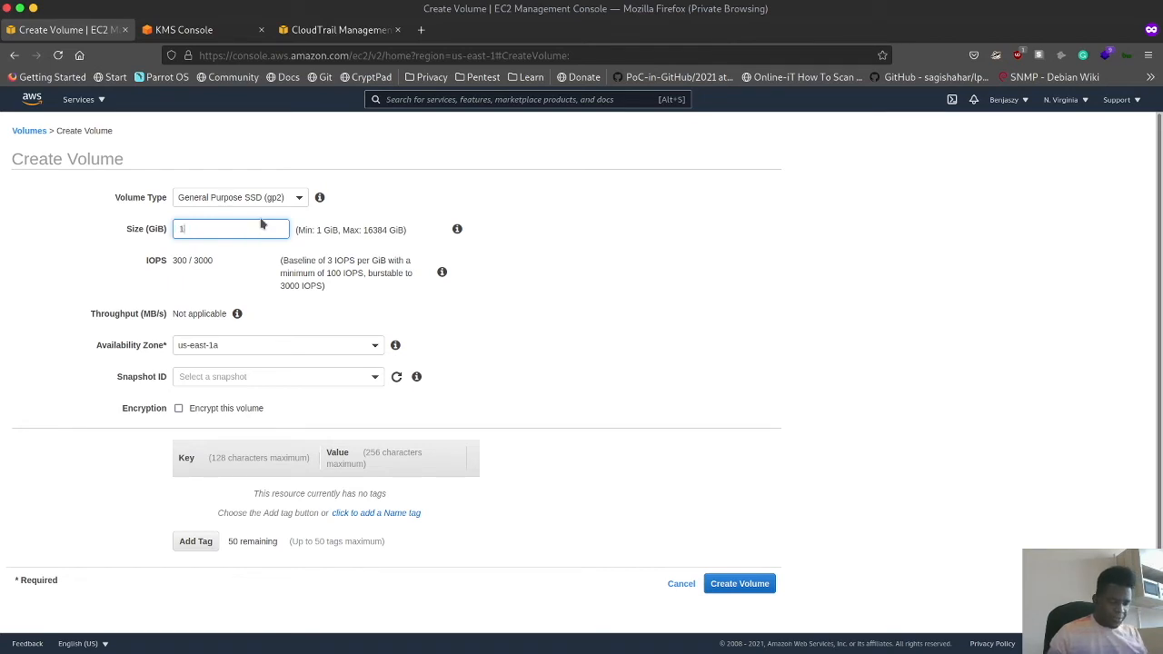
click(160, 271)
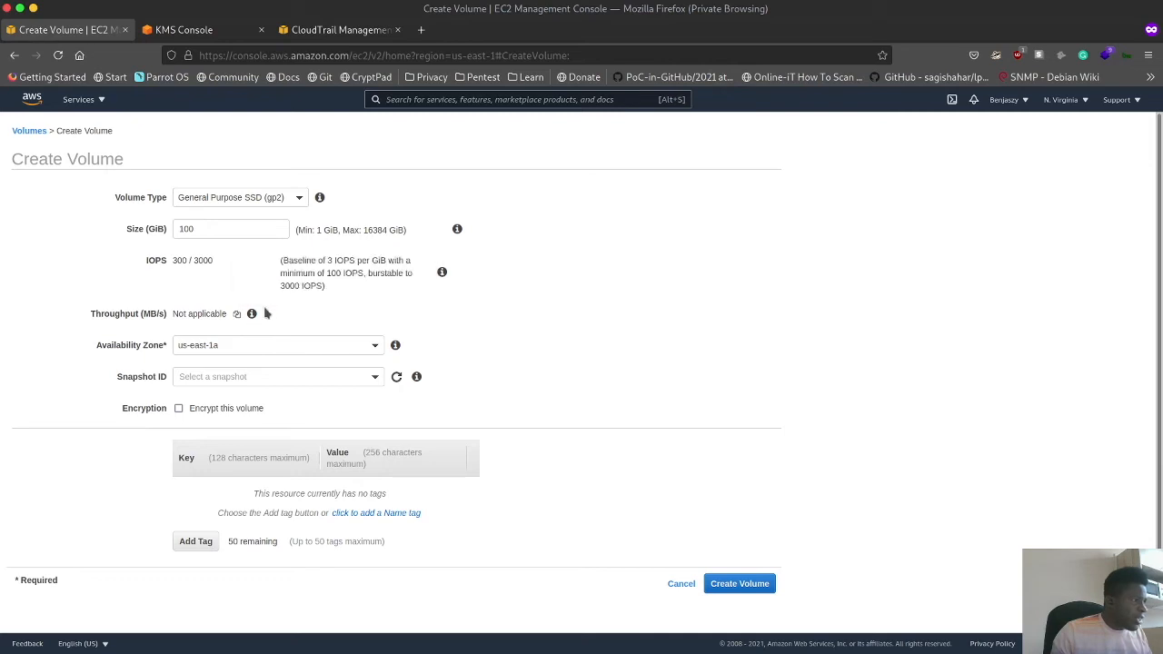
- Keep Availability Zone us-east-1a and bring up the Snapshot ID choices
mouse_move(255, 314)
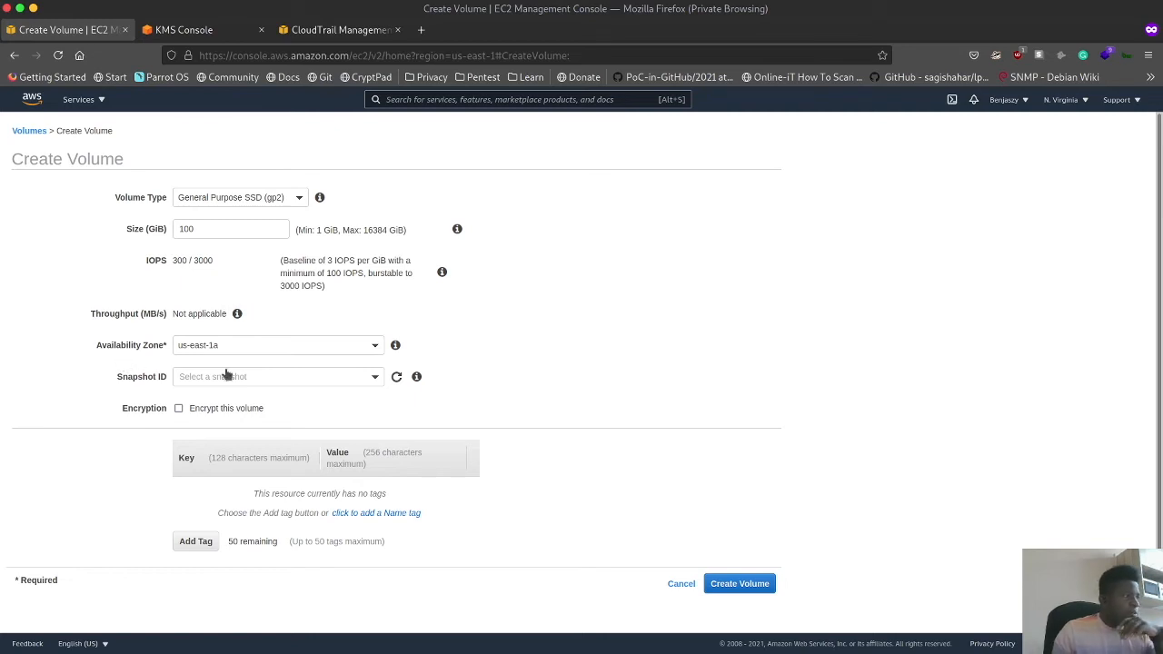
click(249, 346)
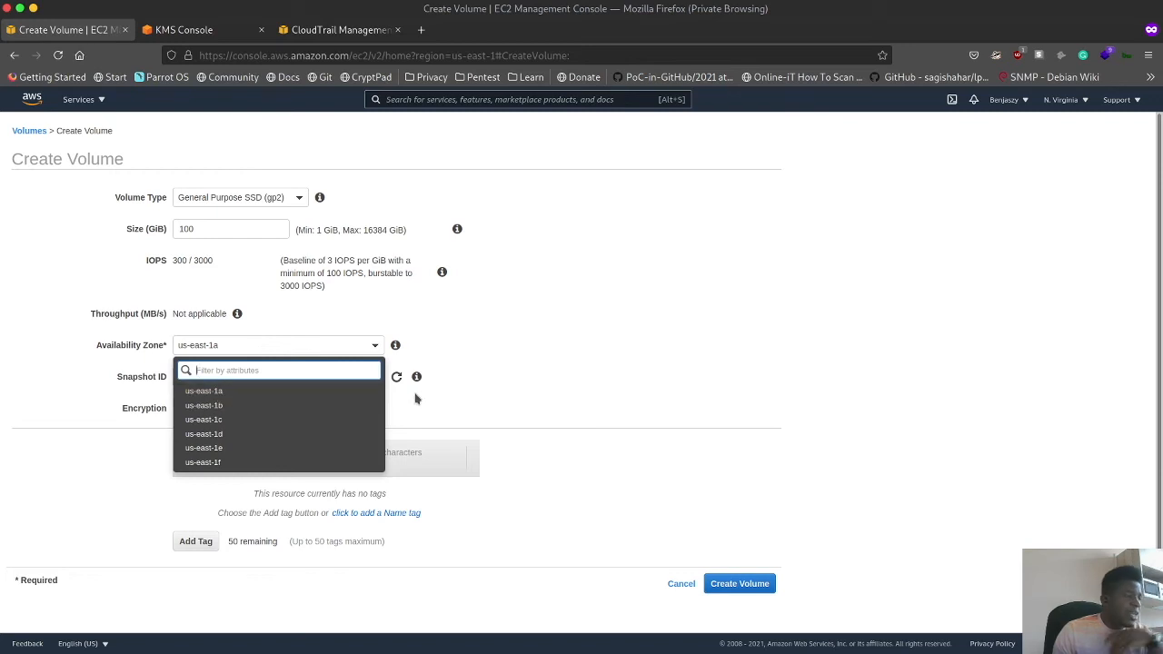
mouse_move(424, 393)
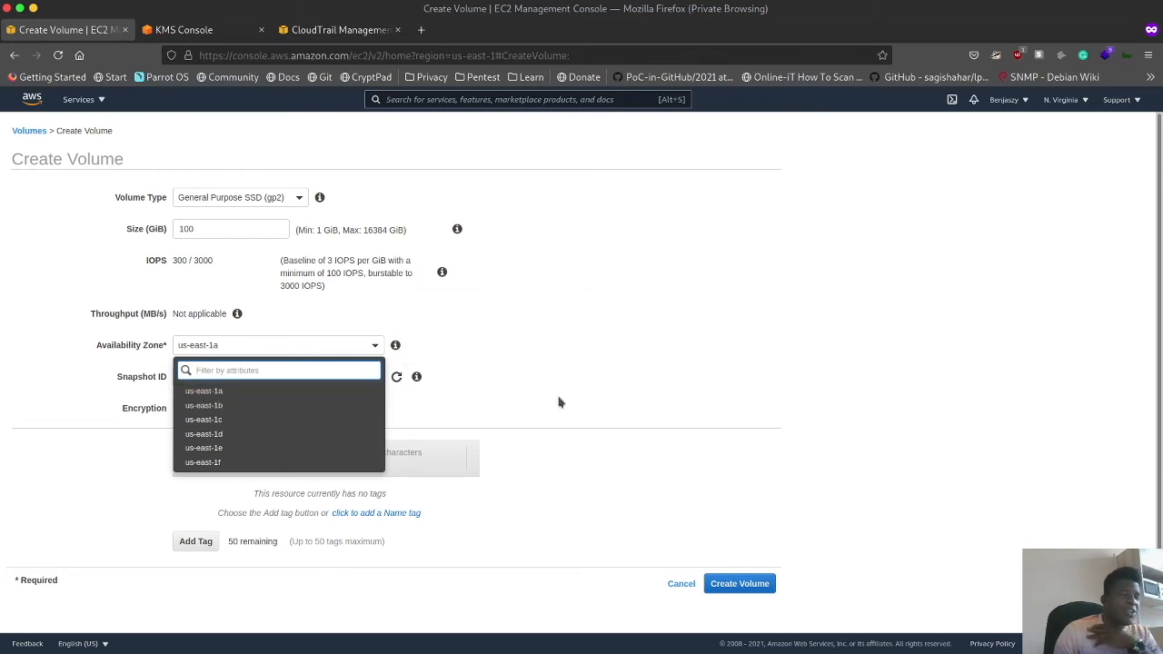
click(577, 364)
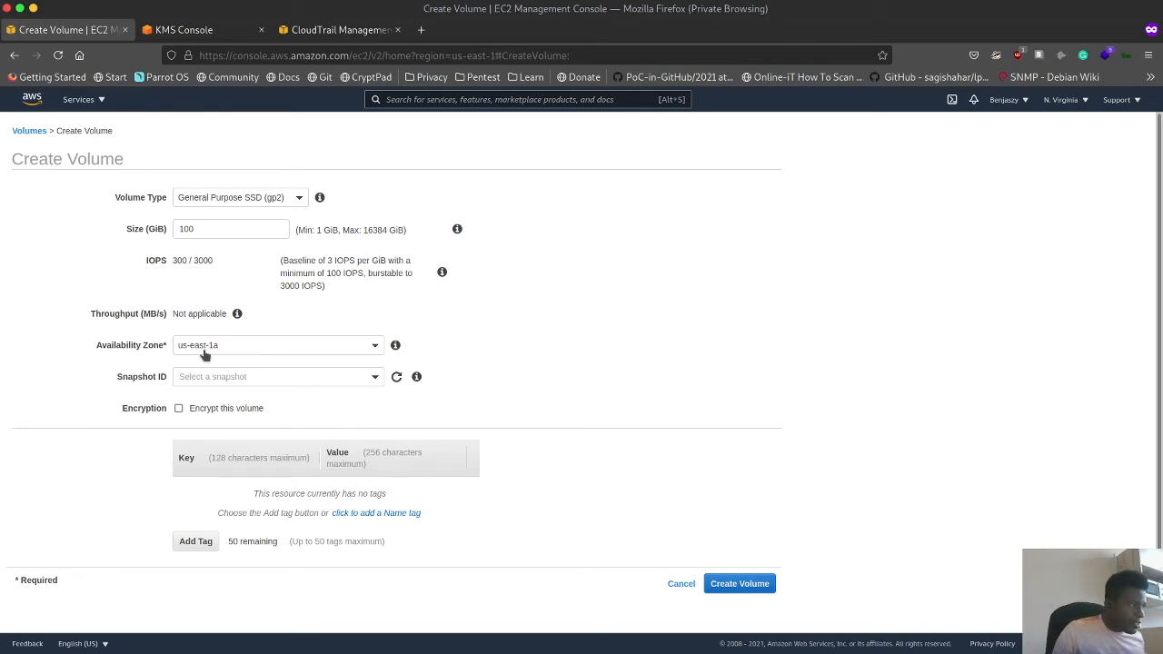
click(291, 376)
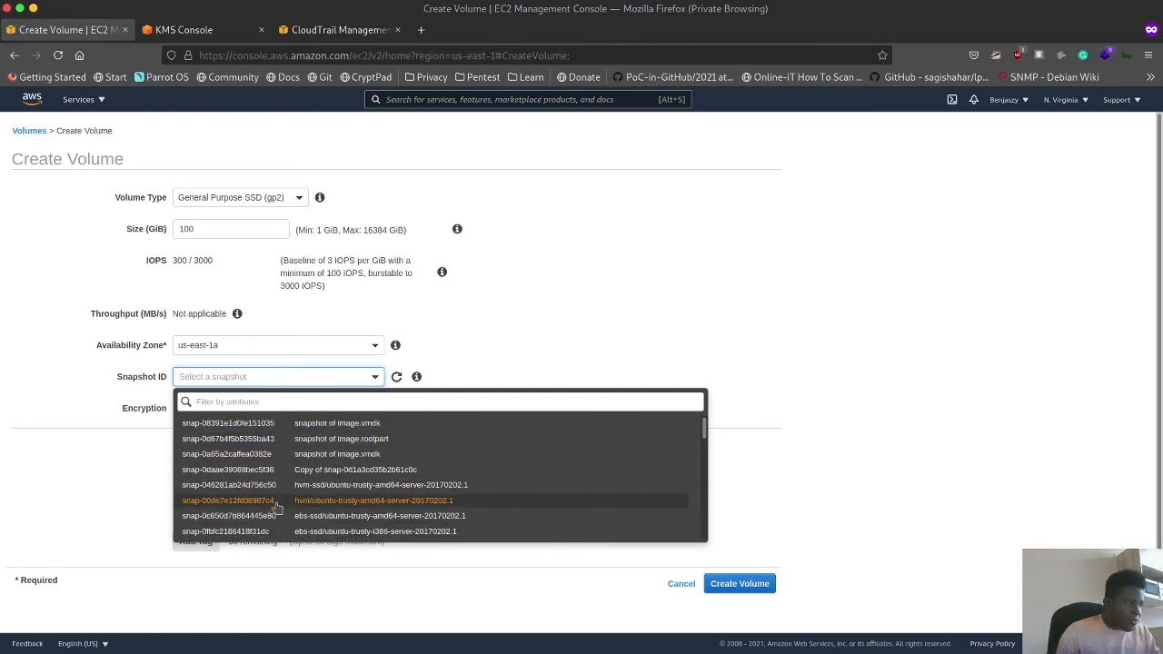
- Create the volume from snapshot snap-08391e1d0fe151035, encrypted with the Youtube-Training KMS key
click(326, 427)
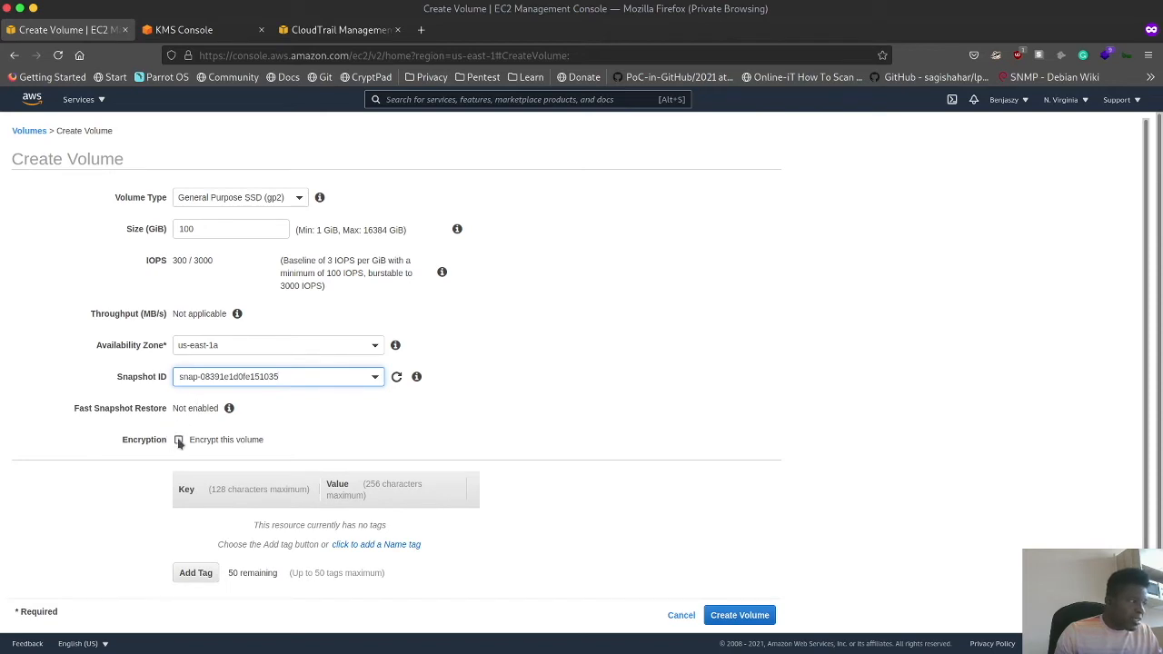
click(179, 441)
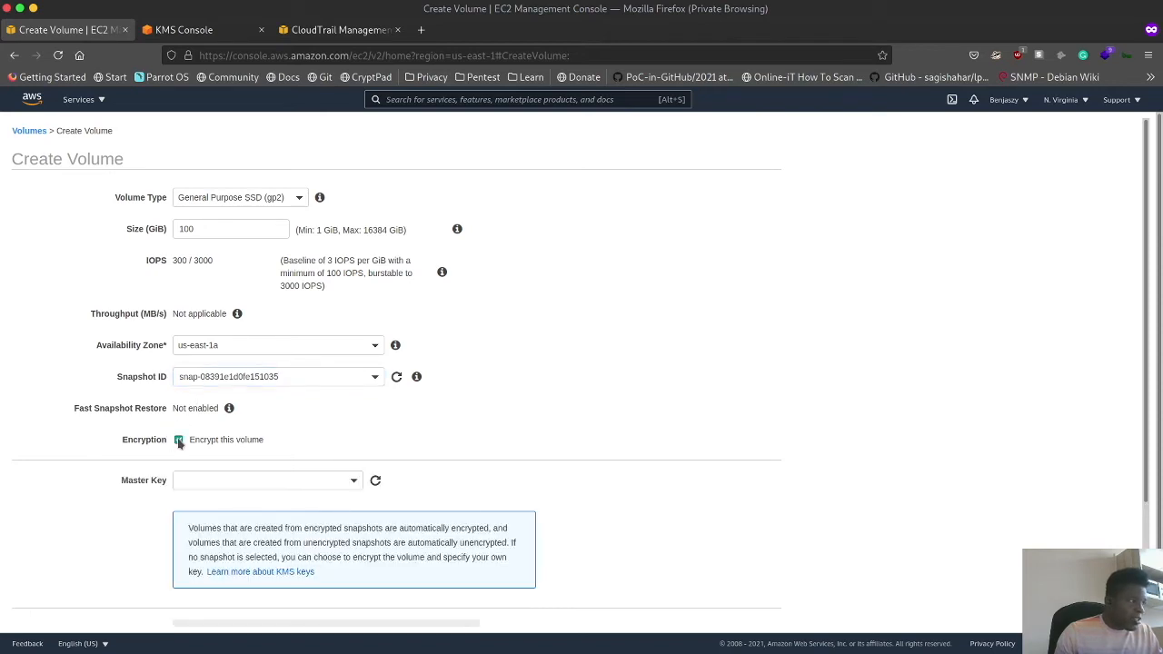
click(353, 483)
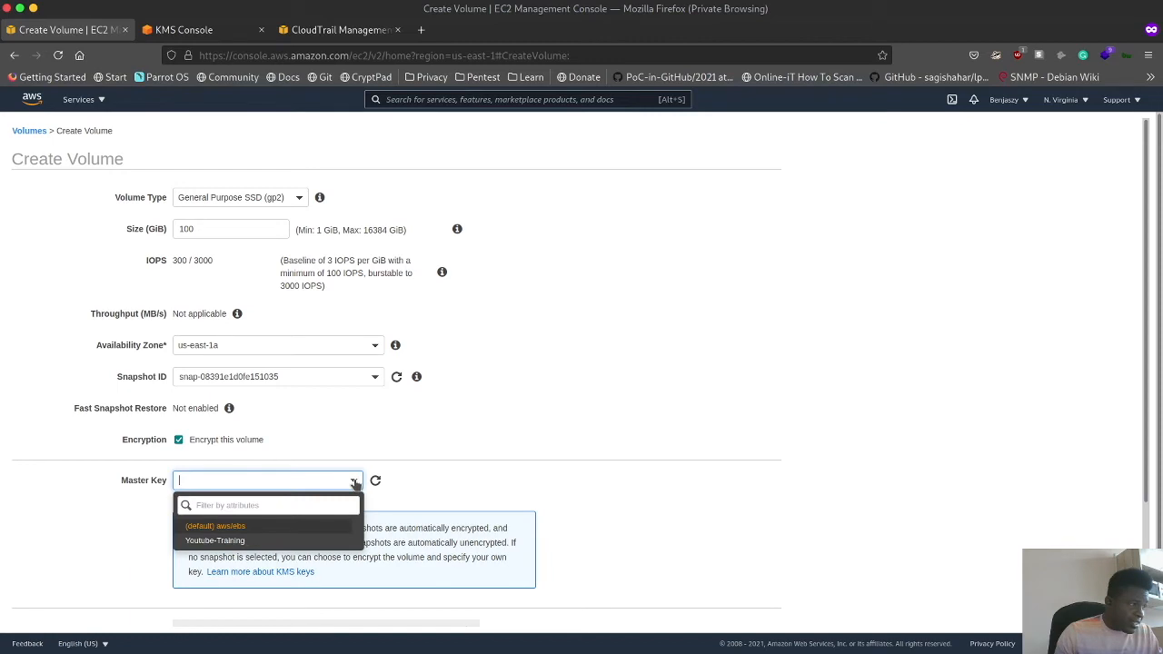
click(227, 543)
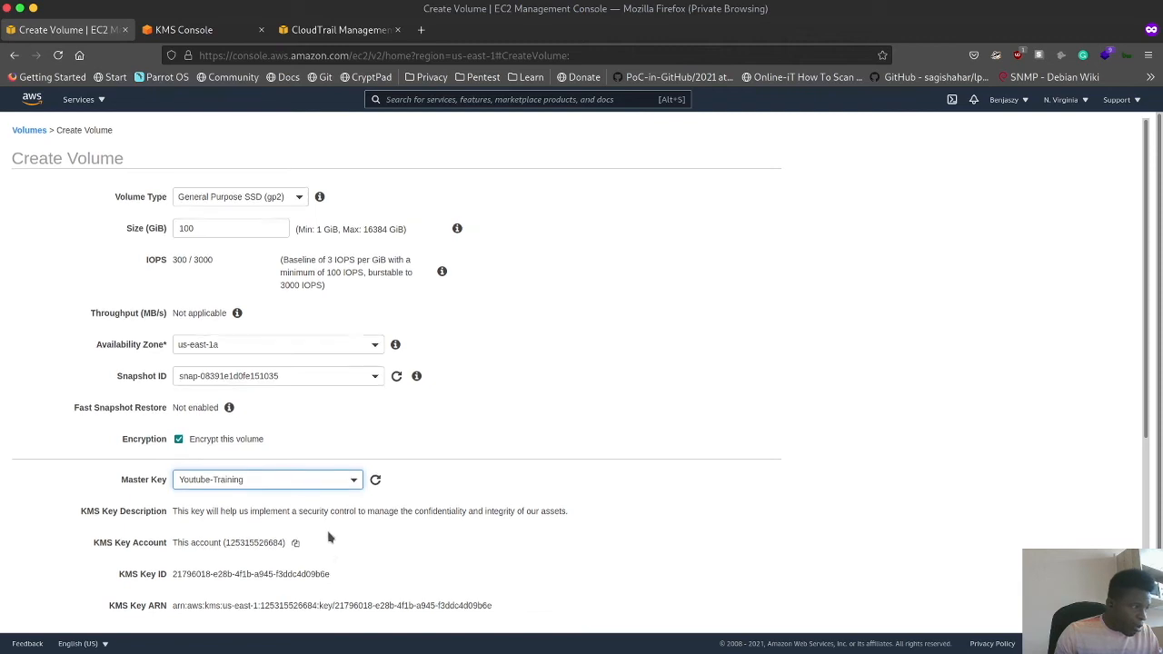
scroll(338, 536, down, 2)
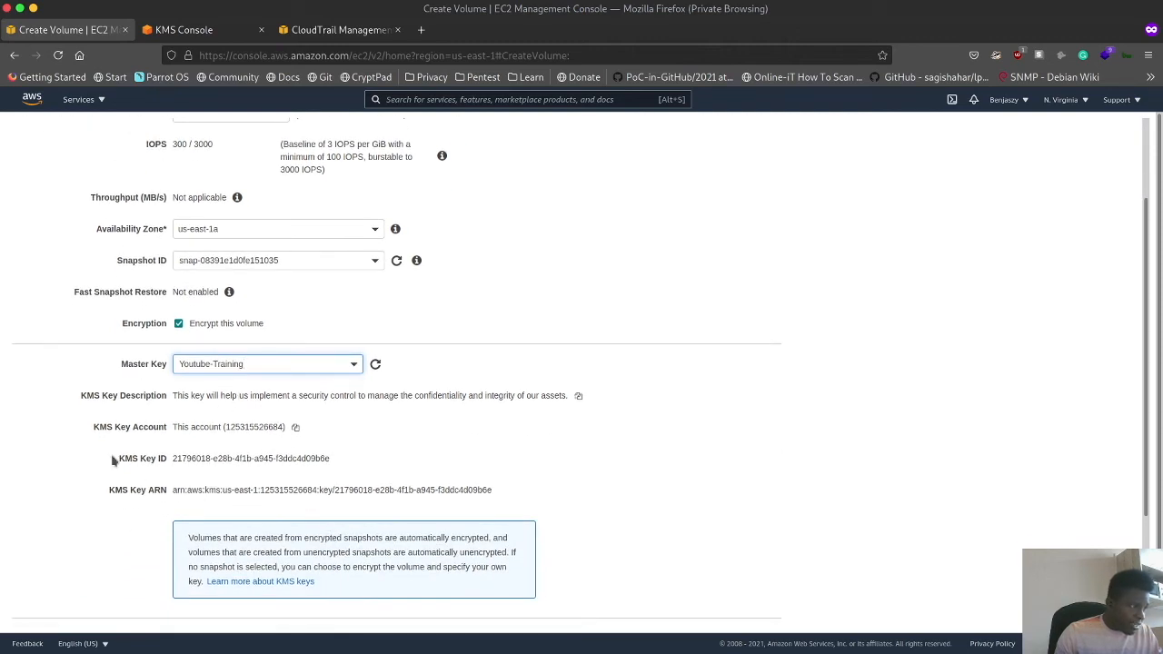
scroll(240, 540, down, 3)
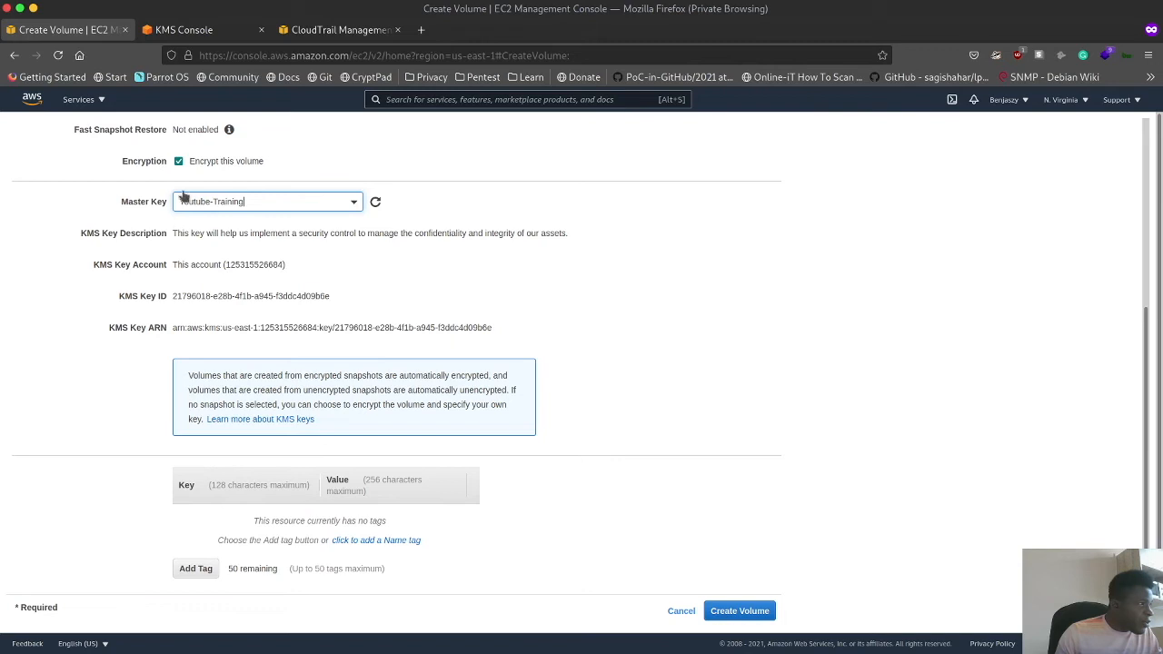
click(743, 612)
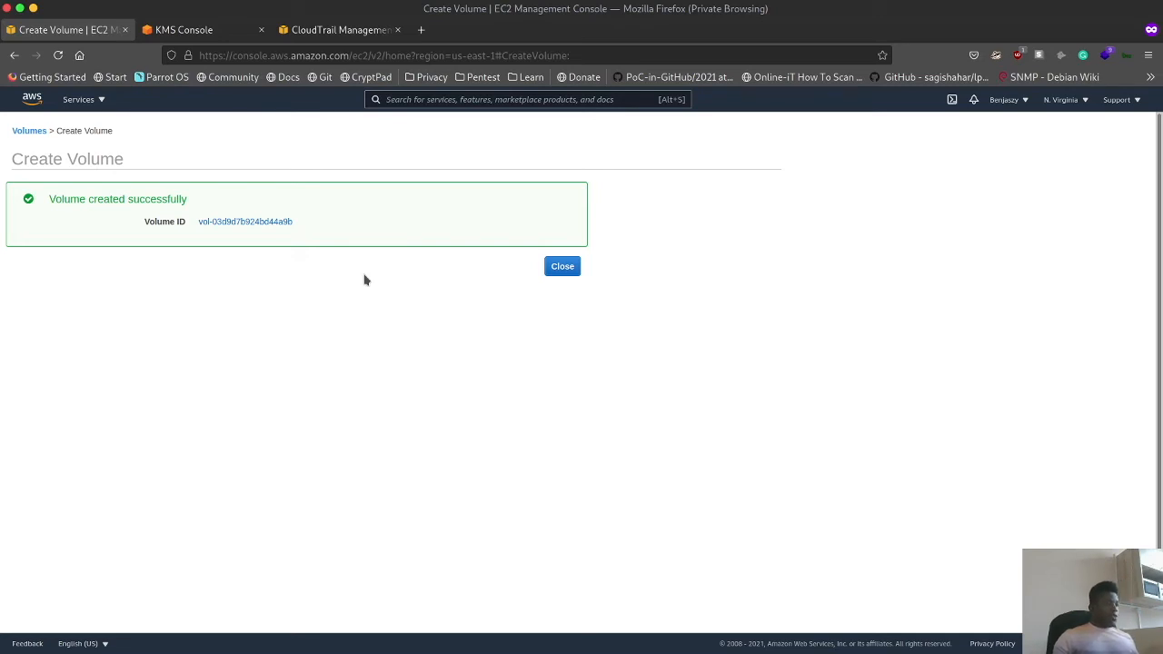
- Select the new volume and review its Status Checks, Monitoring and Tags details
click(251, 223)
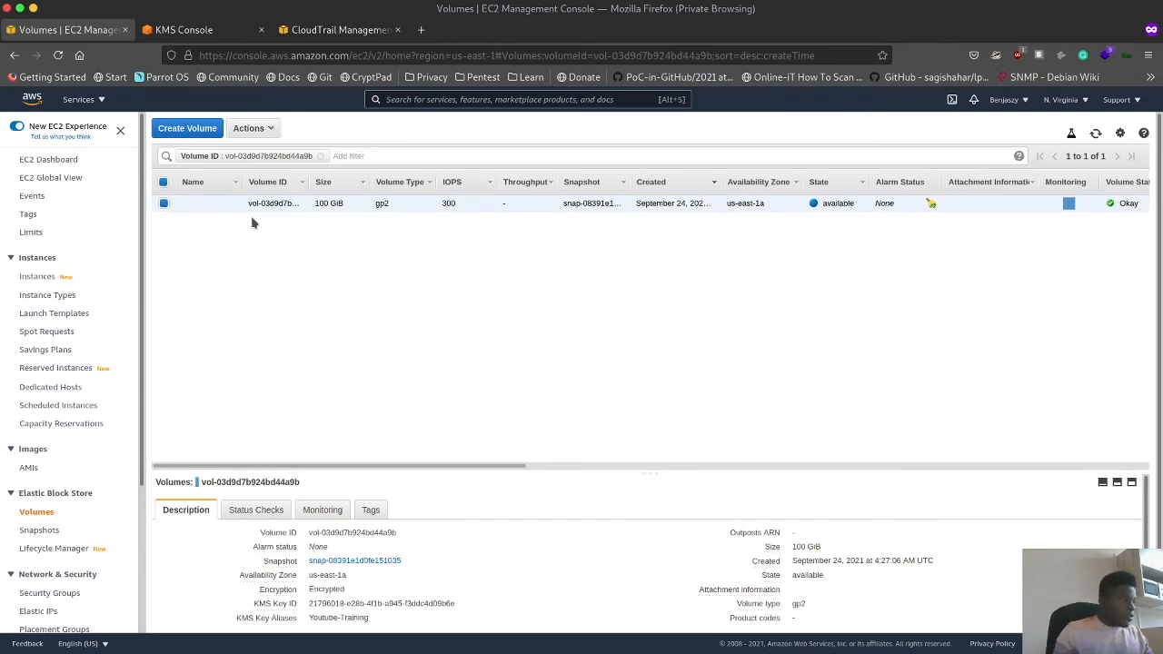
scroll(611, 564, down, 1)
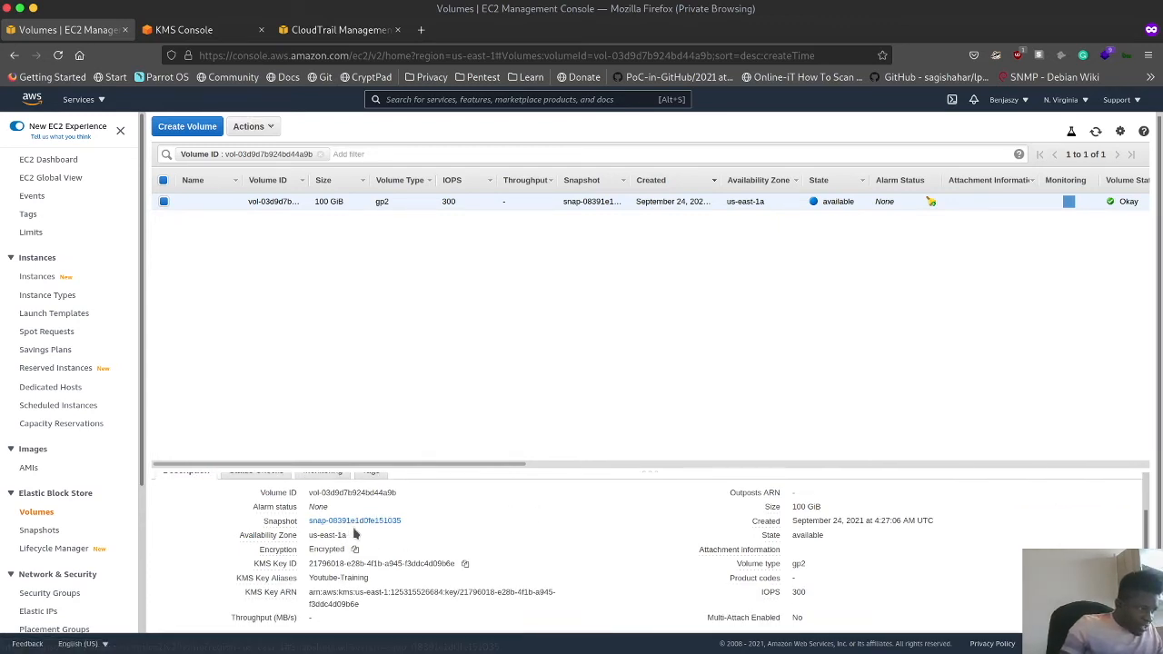
scroll(363, 532, up, 1)
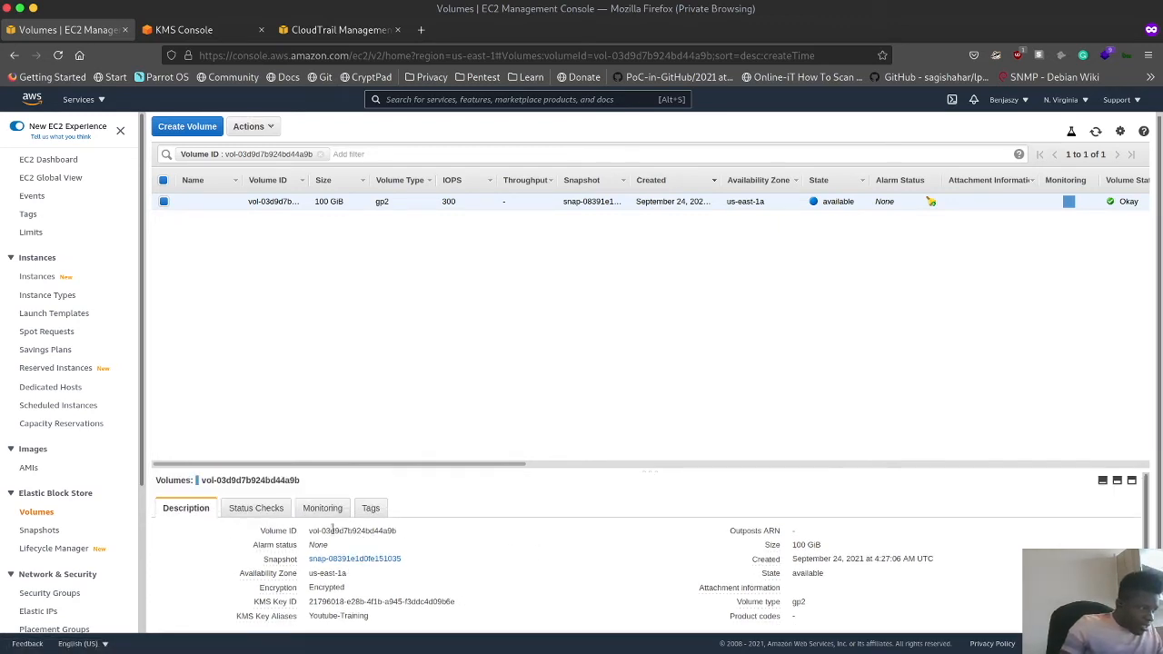
click(259, 511)
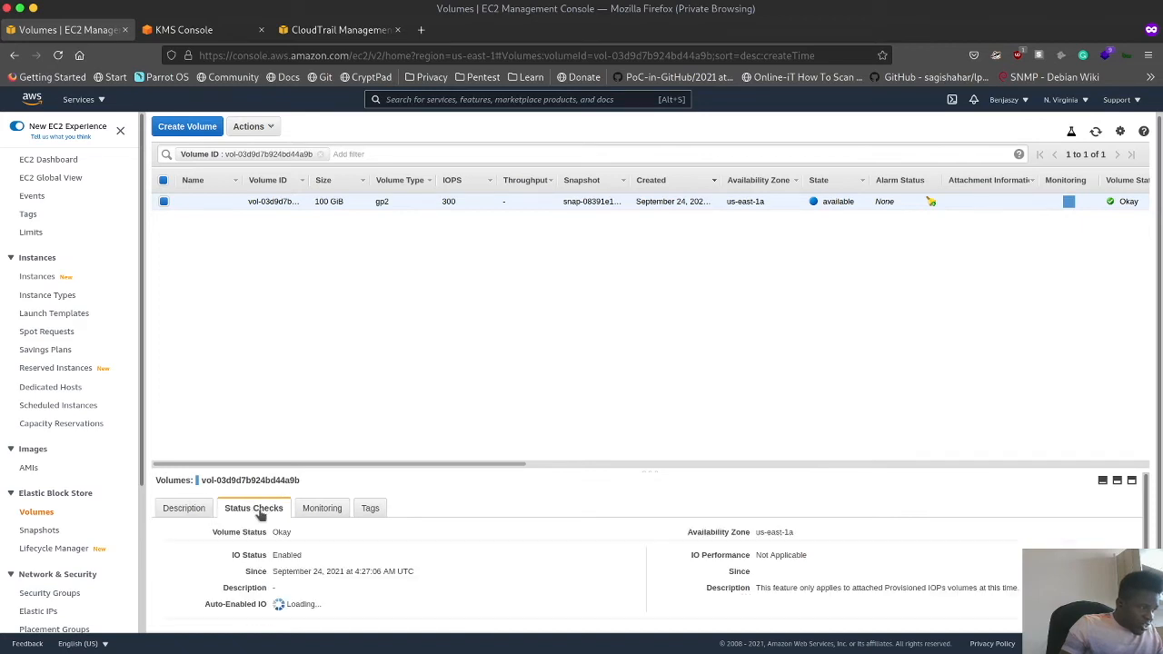
click(334, 509)
scroll(377, 534, down, 1)
scroll(355, 532, up, 1)
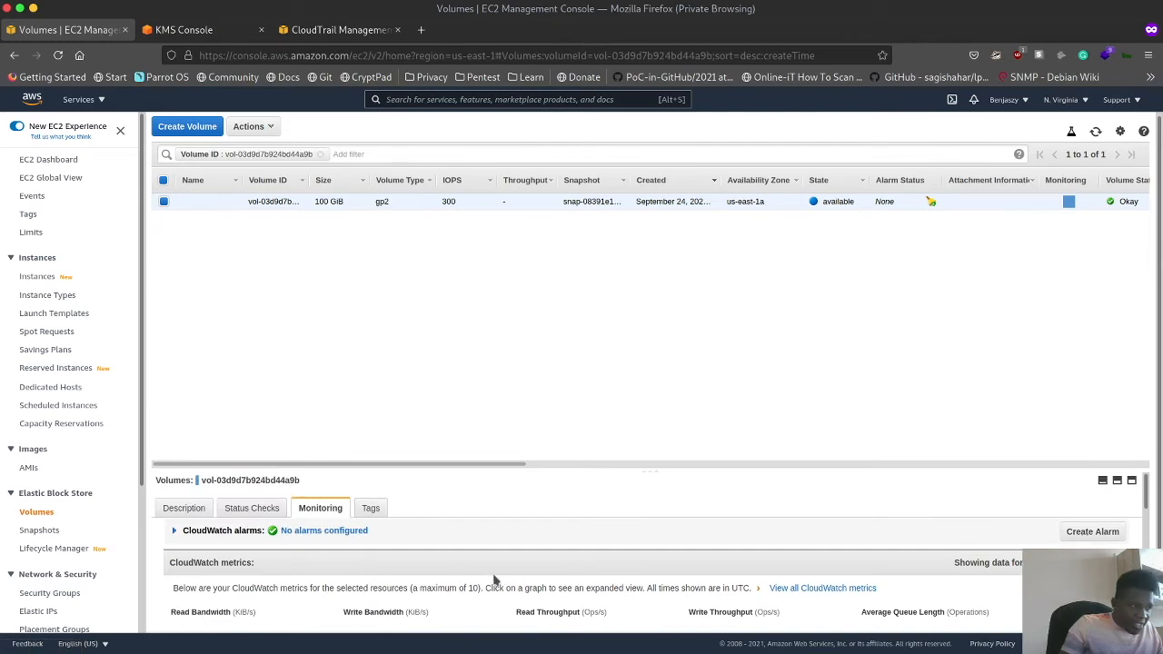
scroll(494, 580, down, 5)
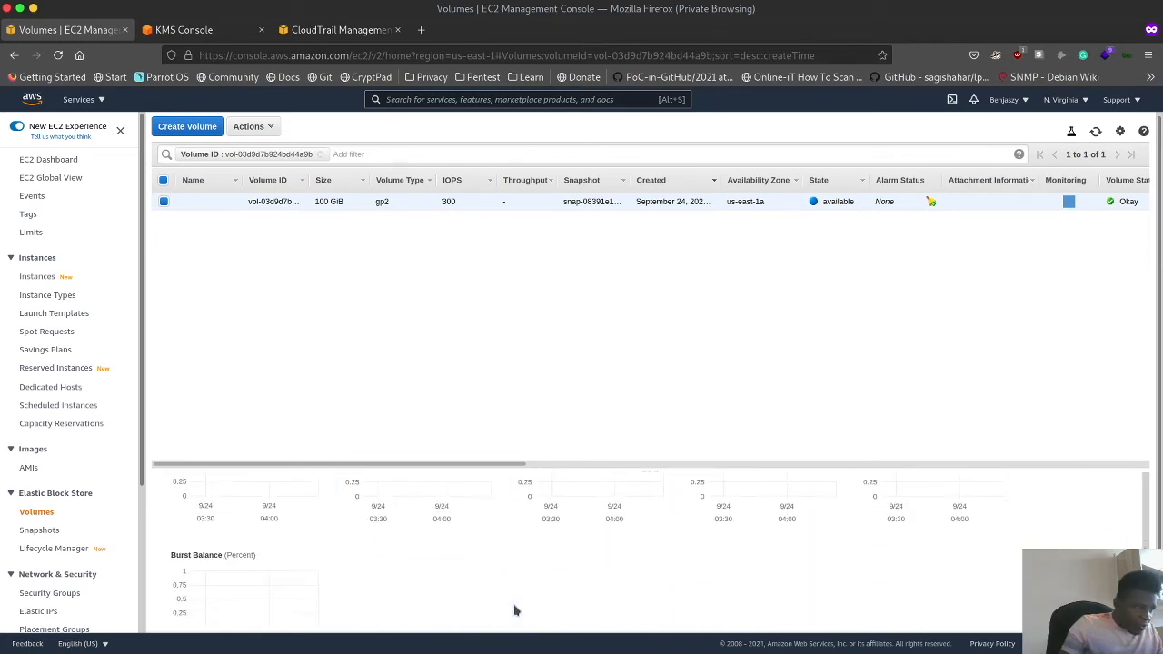
scroll(510, 605, up, 5)
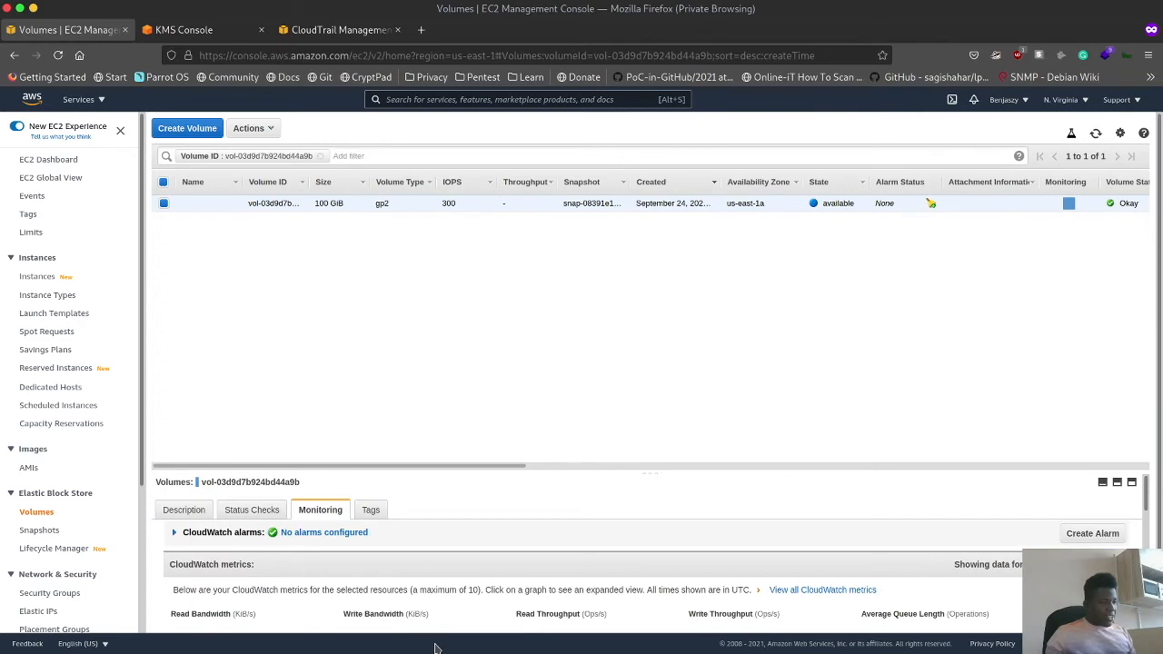
scroll(481, 591, down, 3)
scroll(523, 547, up, 2)
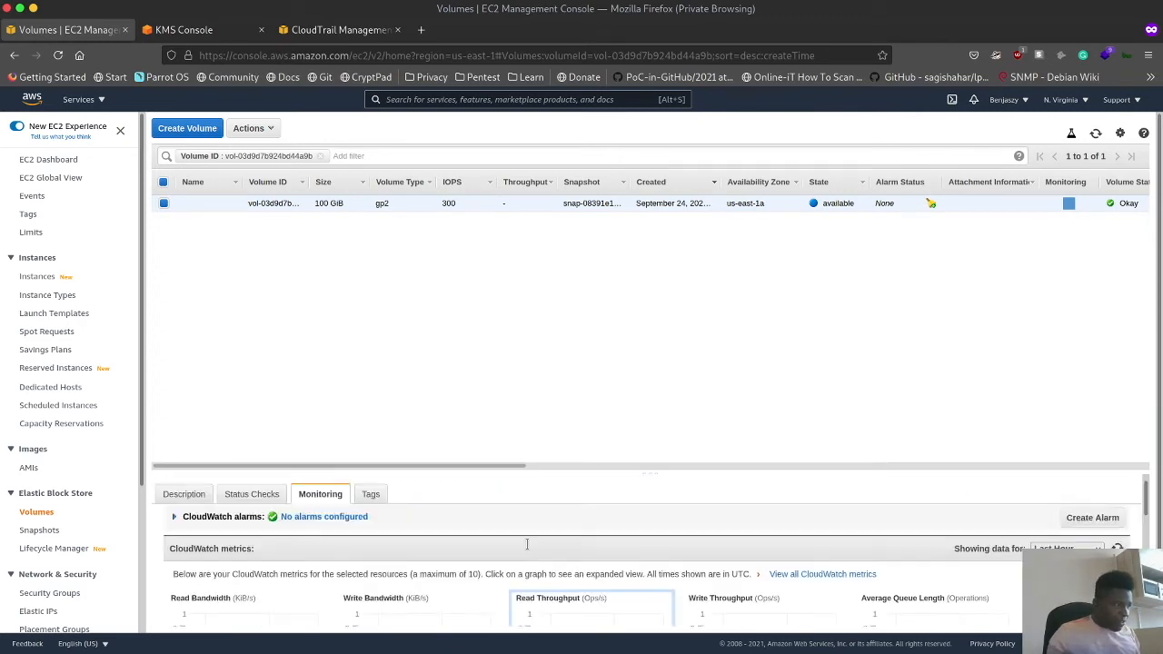
click(371, 511)
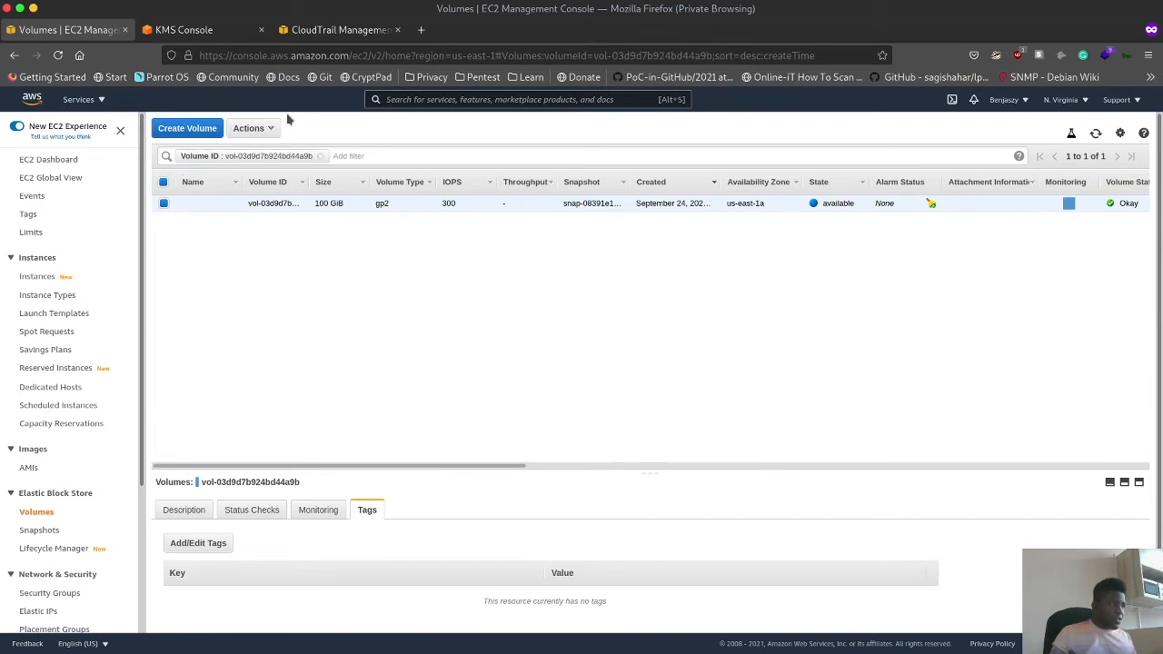
click(251, 128)
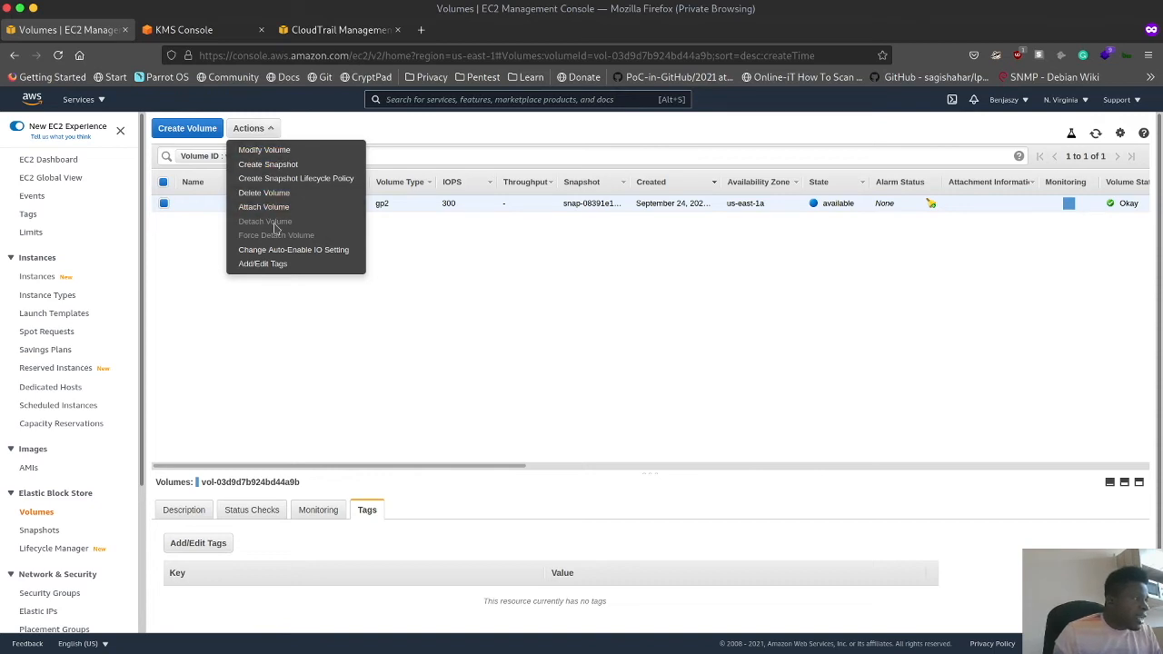
click(281, 153)
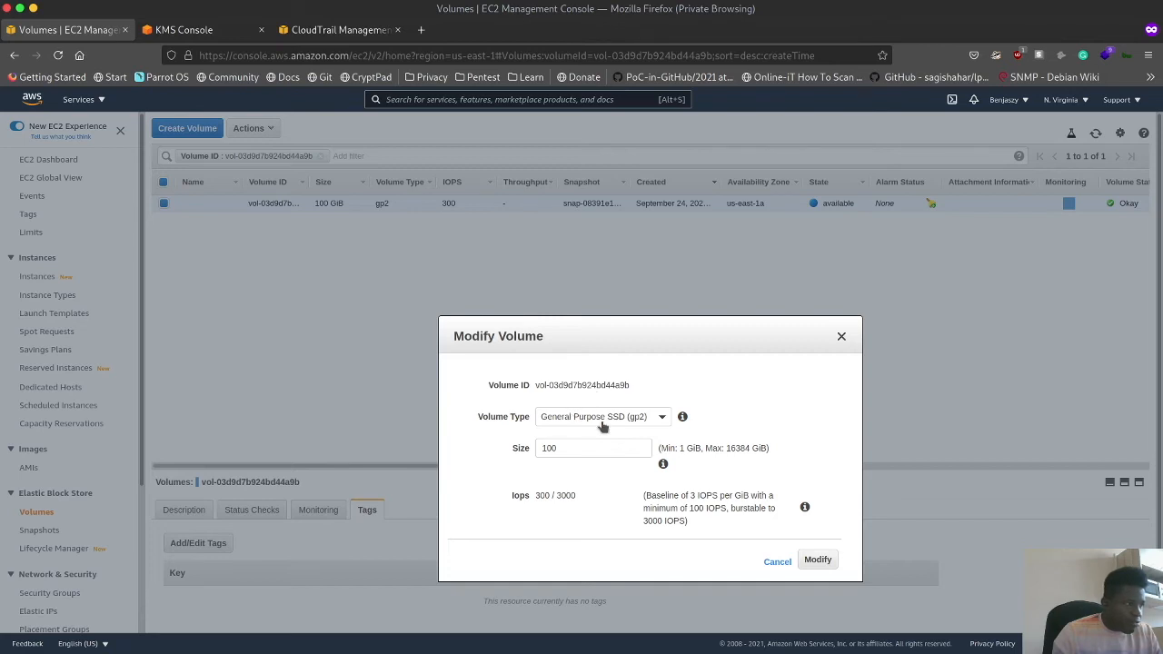
click(779, 561)
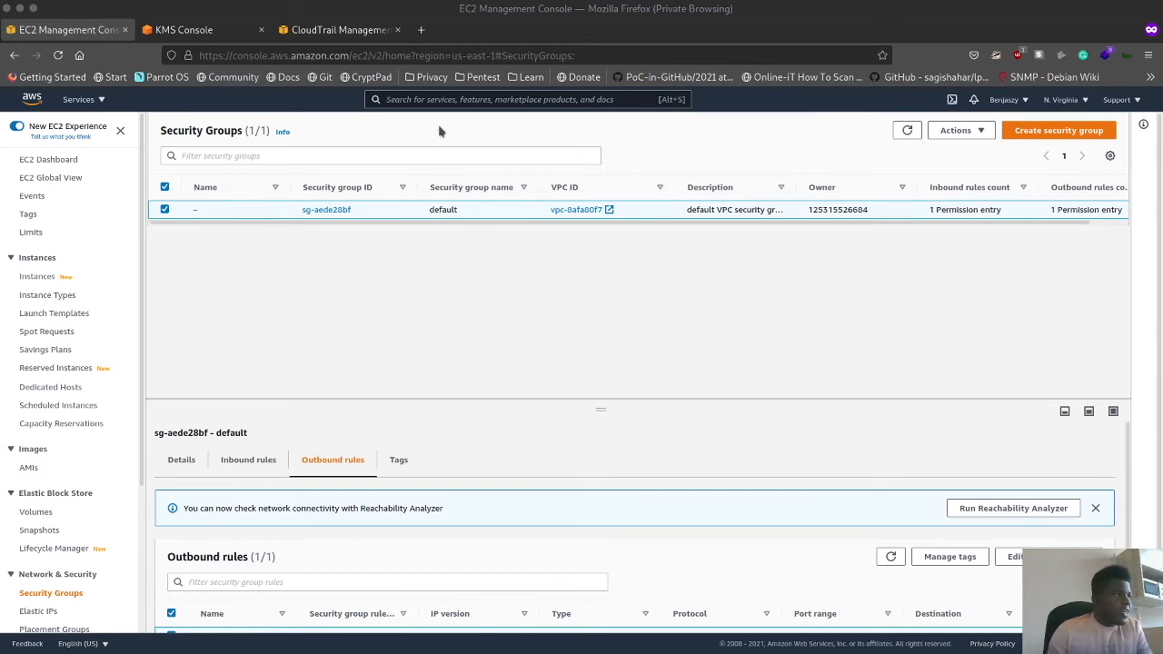
- Search the console for Redshift and open the Amazon Redshift service
click(455, 100)
text(R)
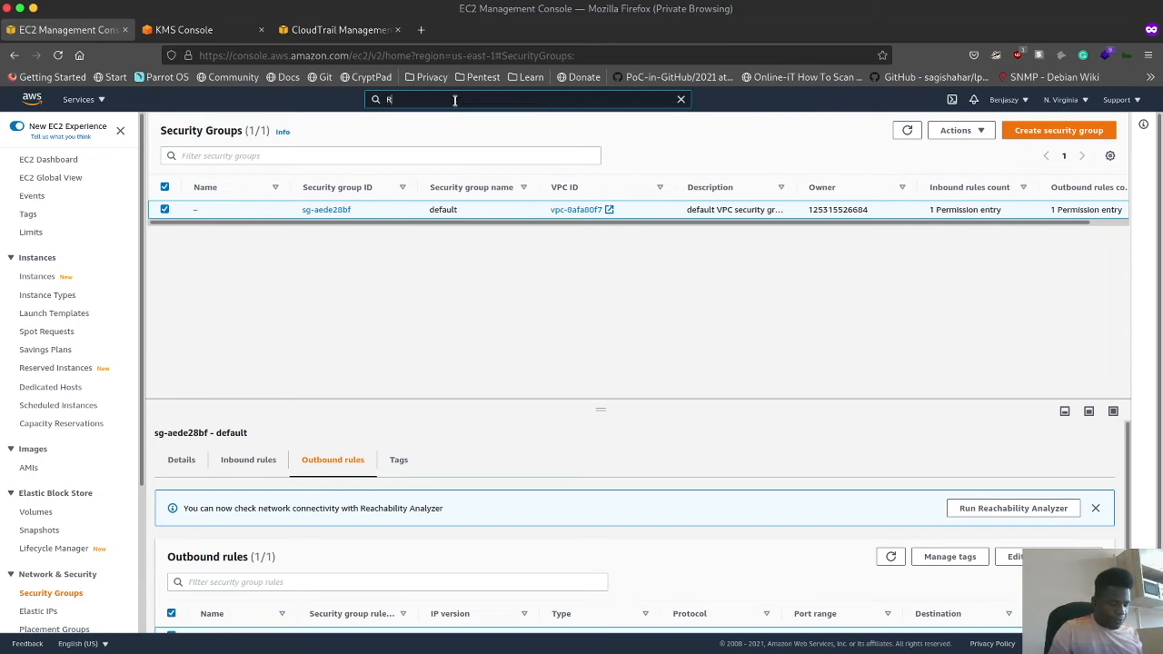
text(Ecshift)
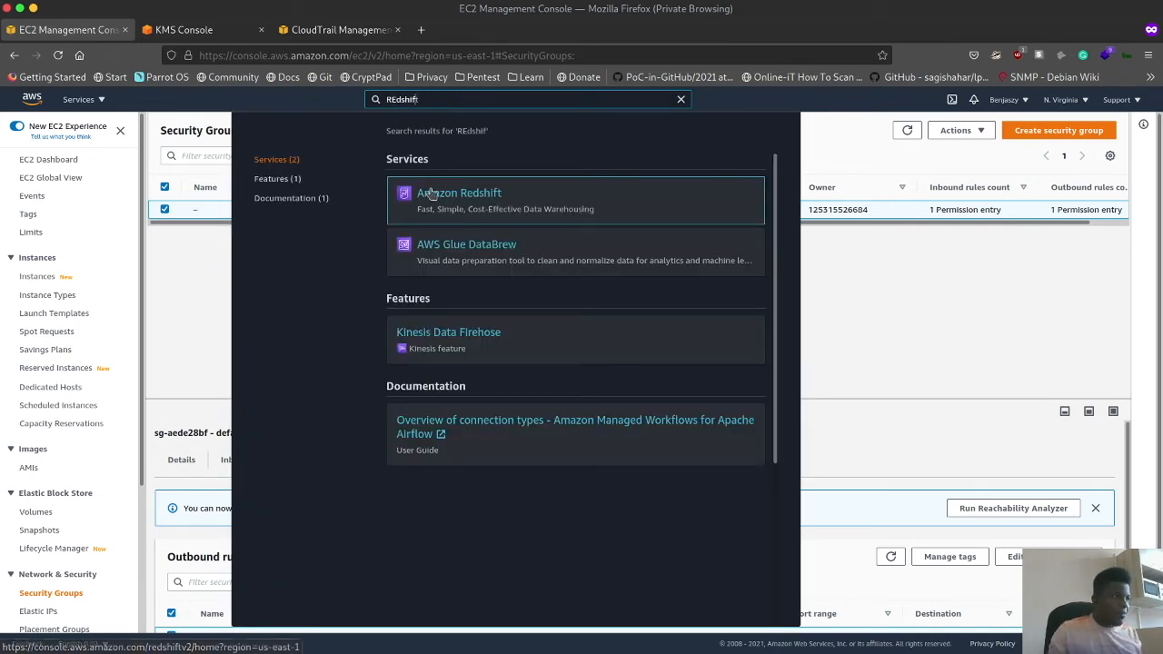
click(437, 198)
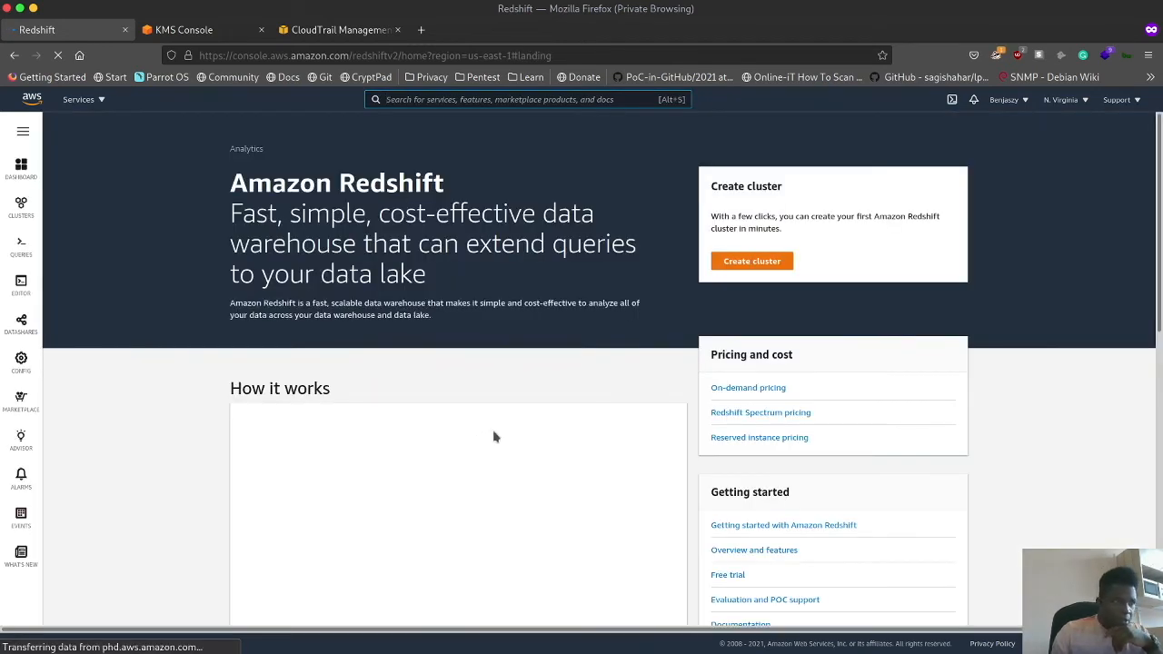
- Start a new Redshift cluster using the free trial configuration
click(720, 264)
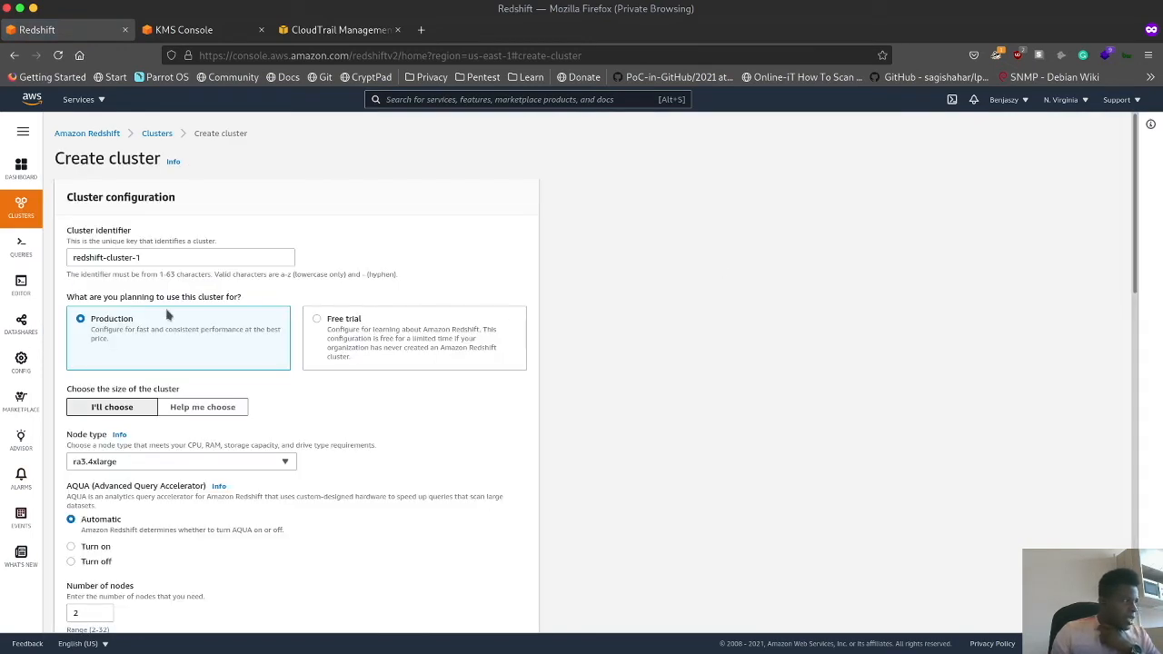
click(348, 318)
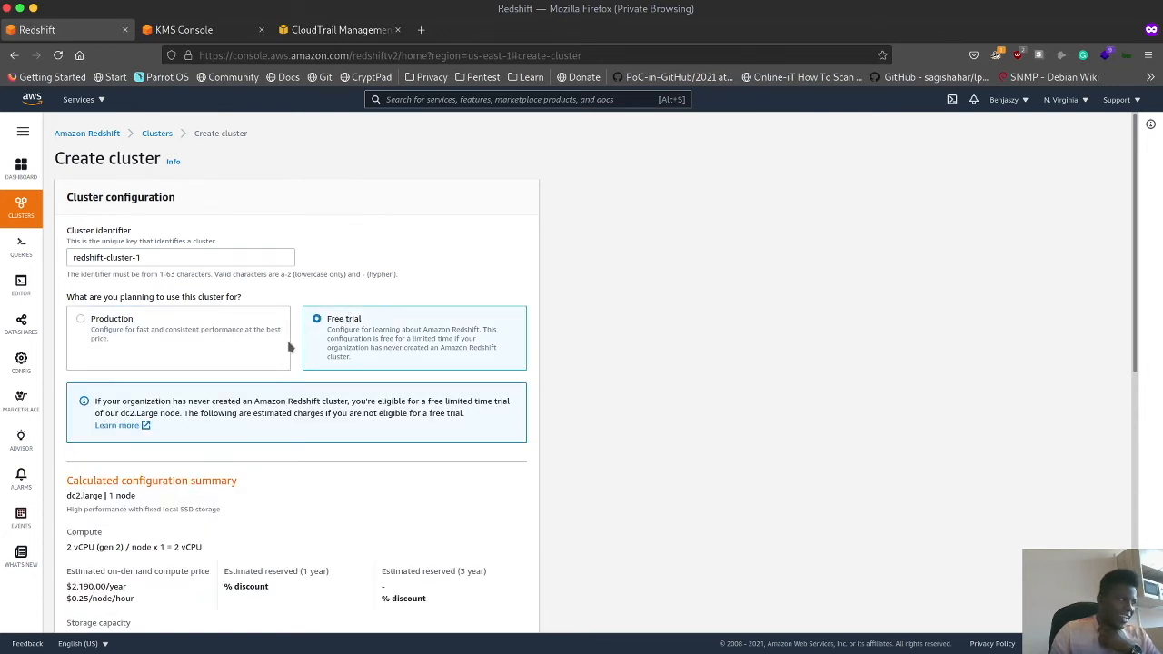
scroll(312, 388, down, 4)
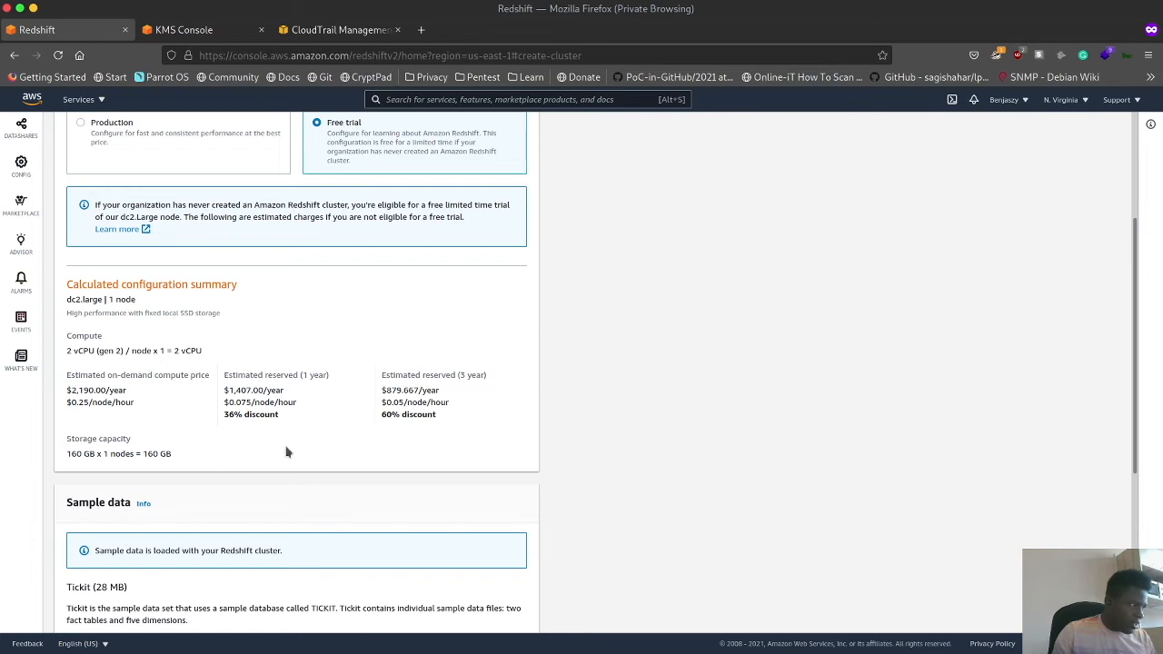
scroll(291, 447, down, 3)
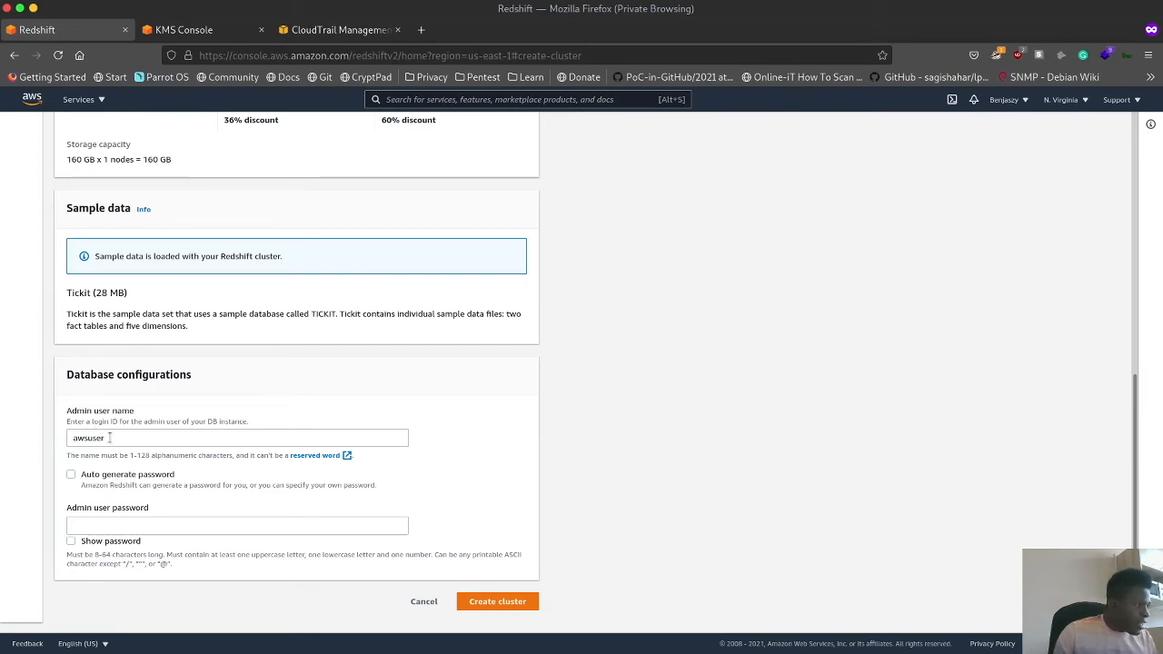
- Enter the admin user name and a custom password, then submit the cluster creation
drag(109, 437, 57, 439)
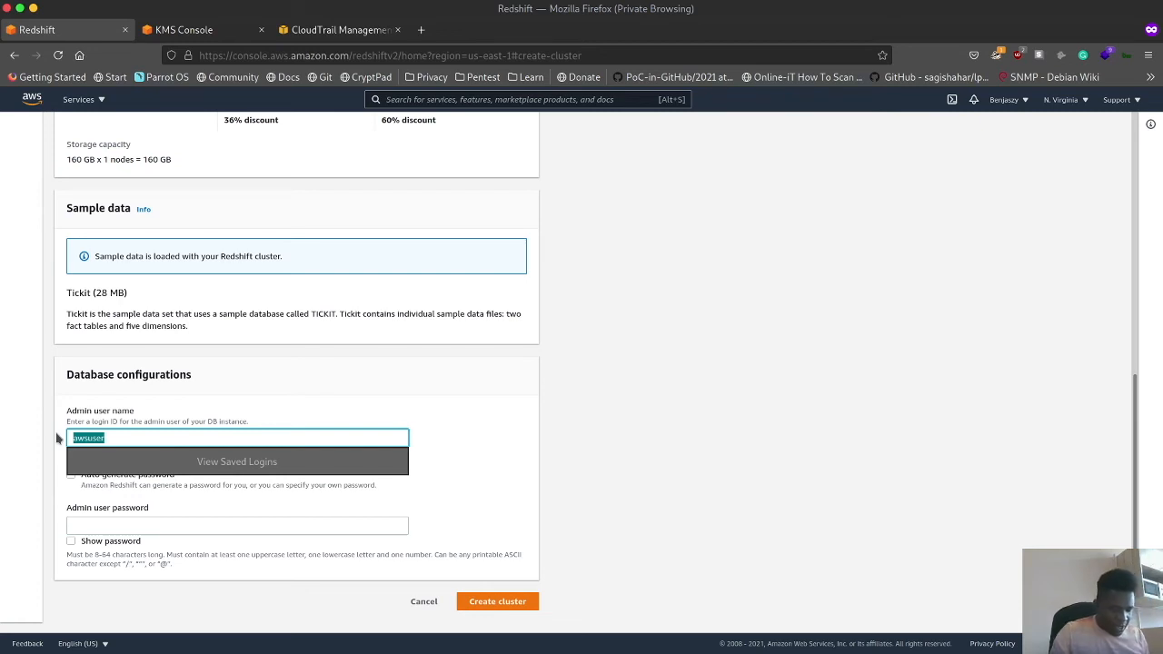
text(benja)
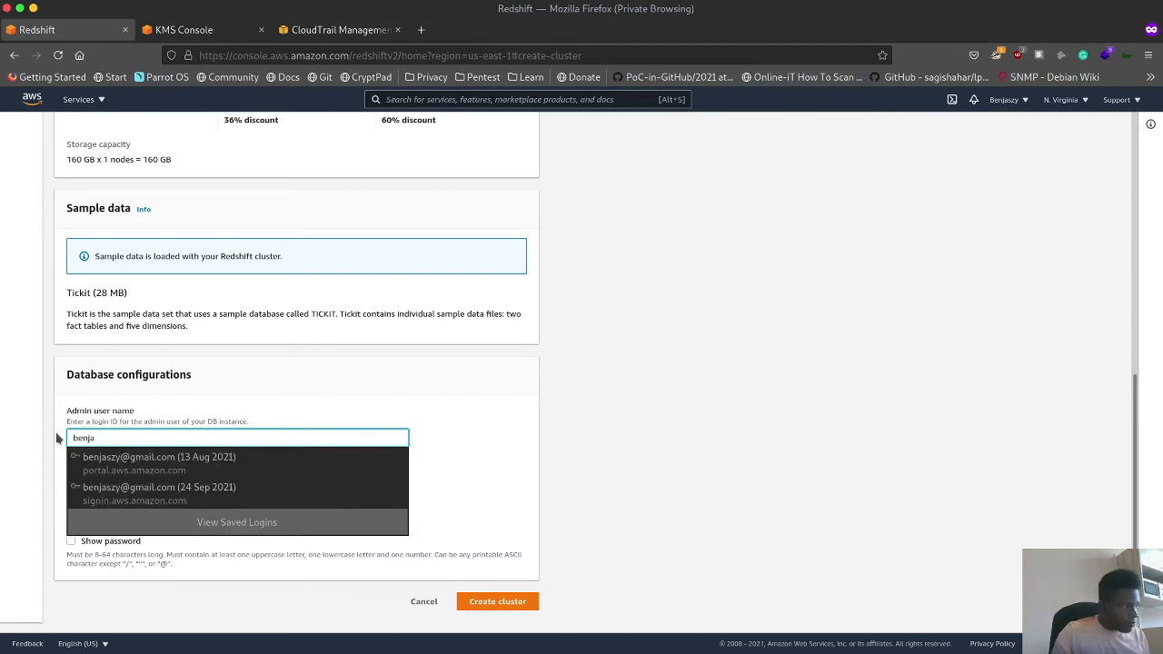
text(szy)
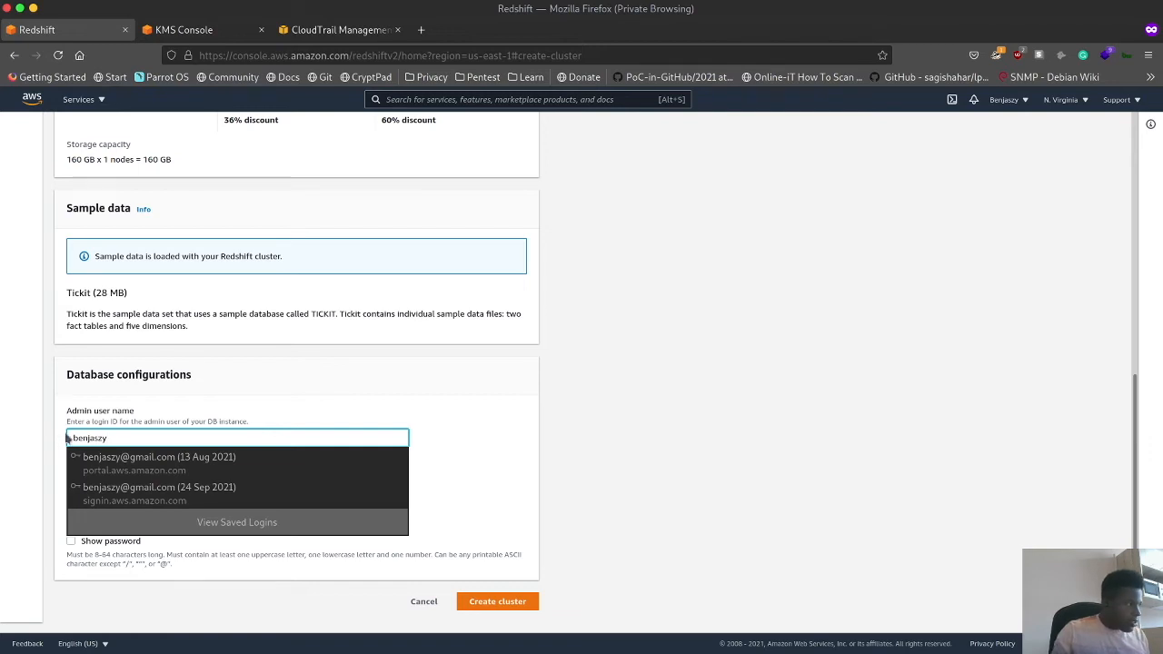
click(309, 433)
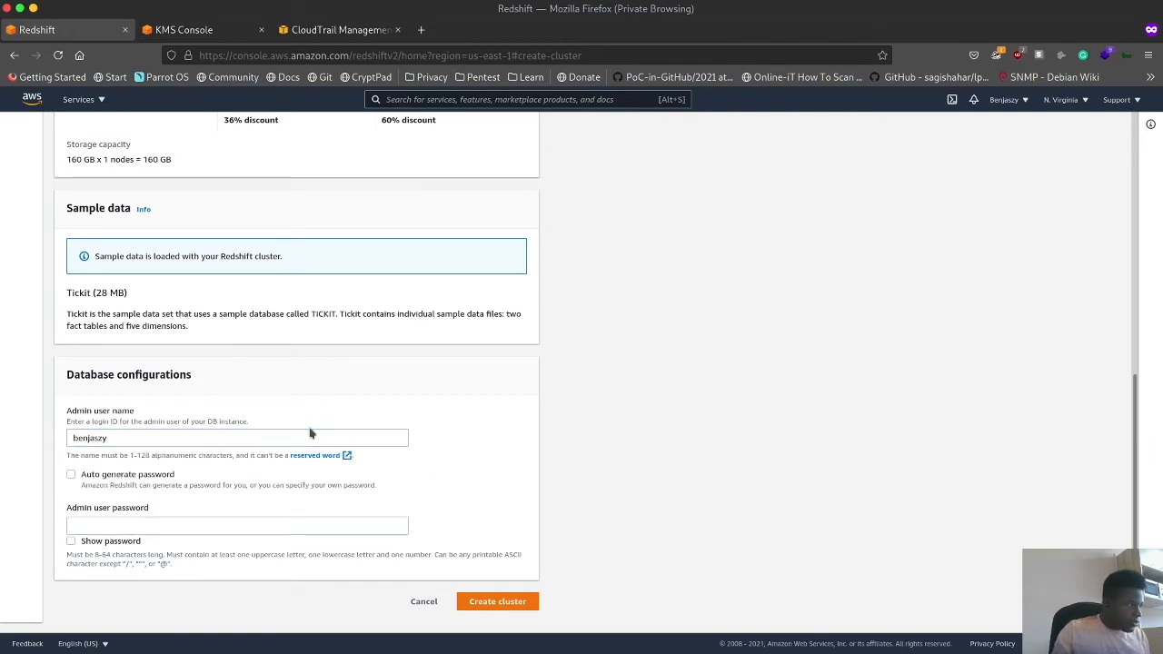
click(124, 527)
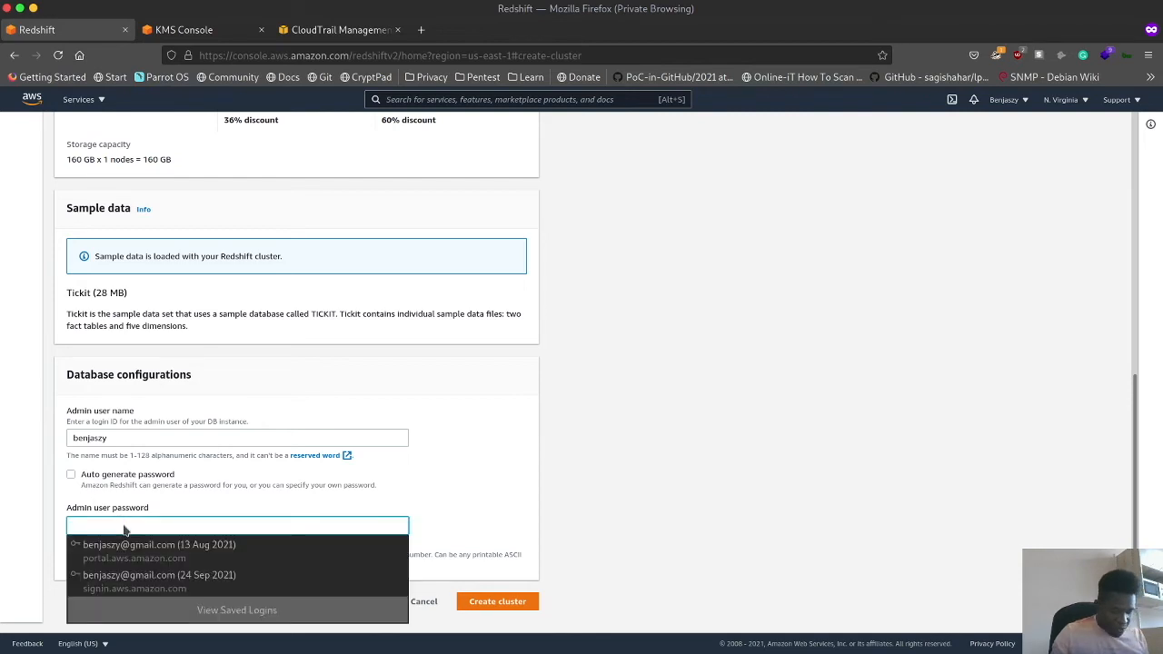
text(•)
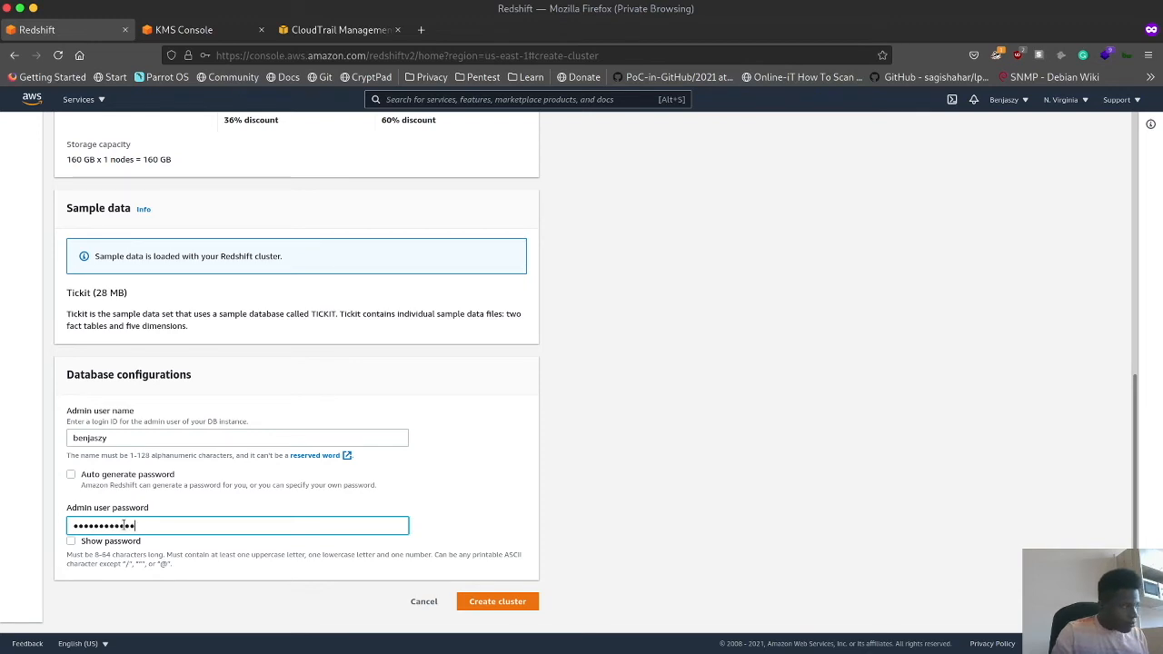
click(509, 604)
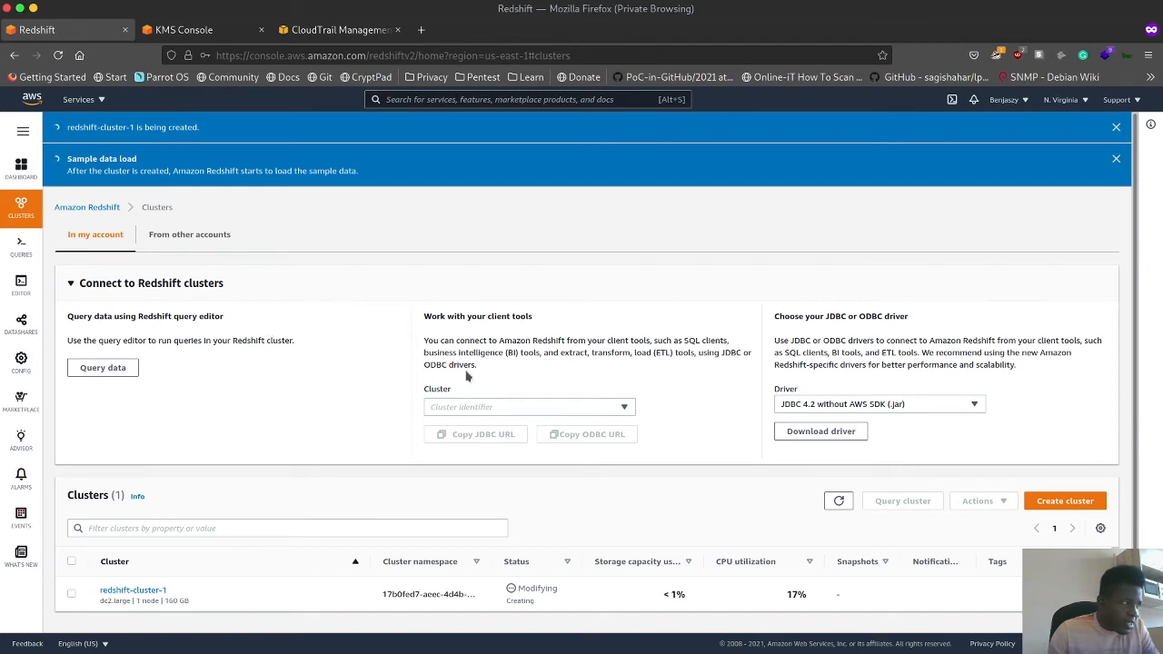
- Check the connection Cluster list and JDBC/ODBC driver downloads, closing both without choosing anything
click(575, 409)
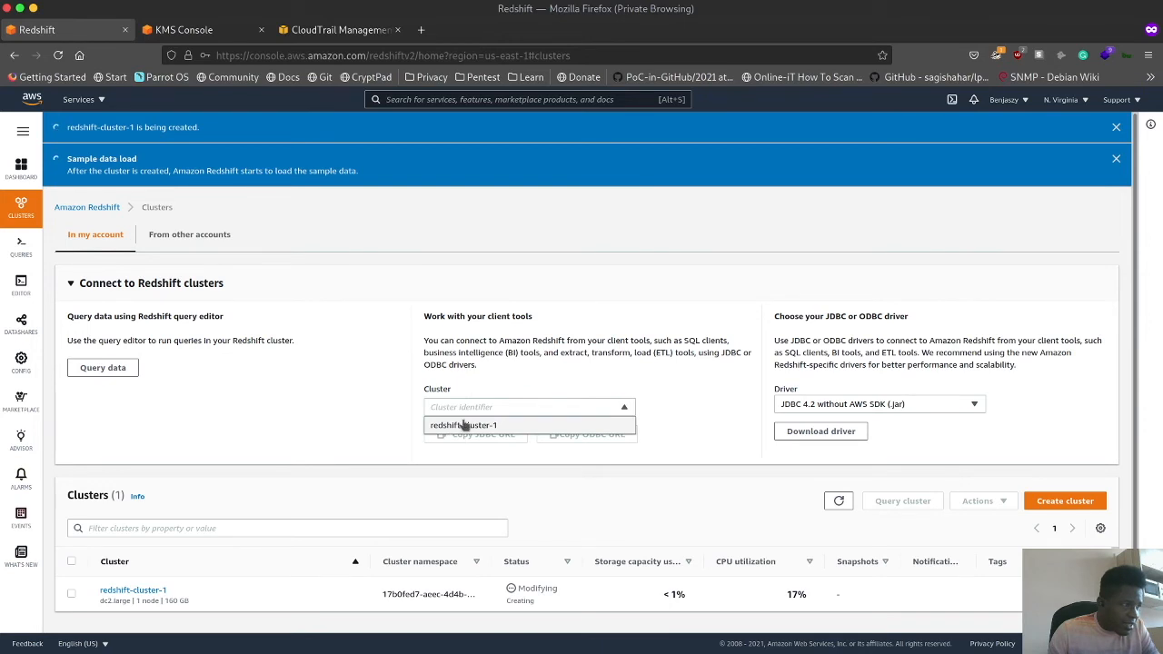
click(573, 373)
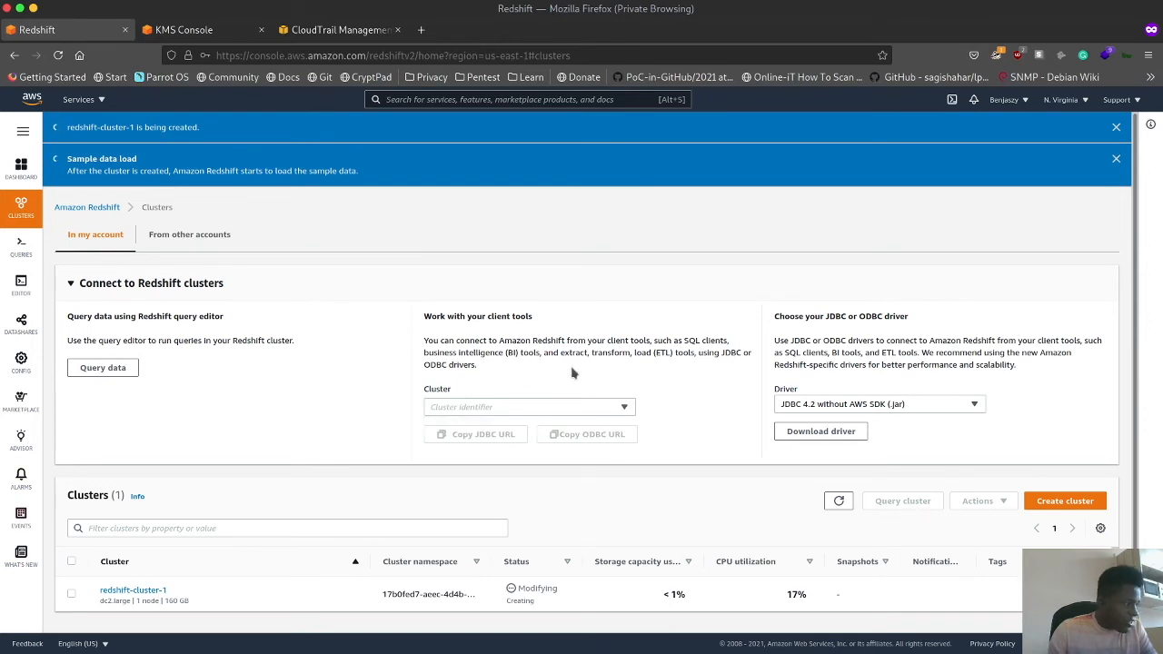
click(972, 410)
scroll(855, 512, down, 1)
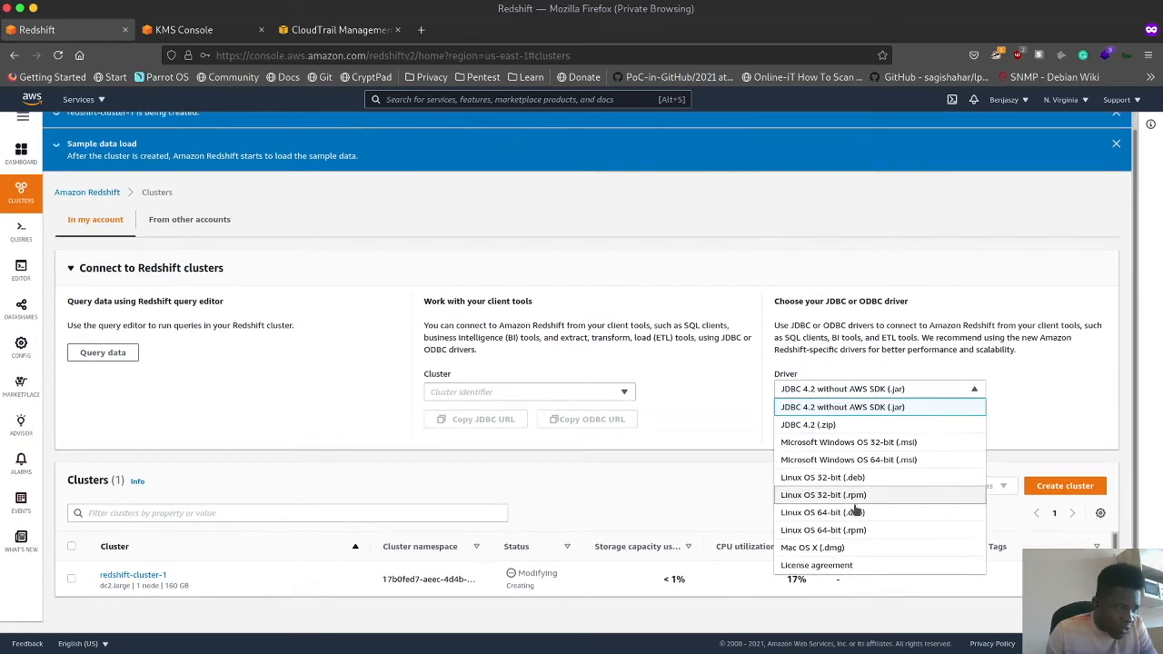
scroll(870, 488, up, 1)
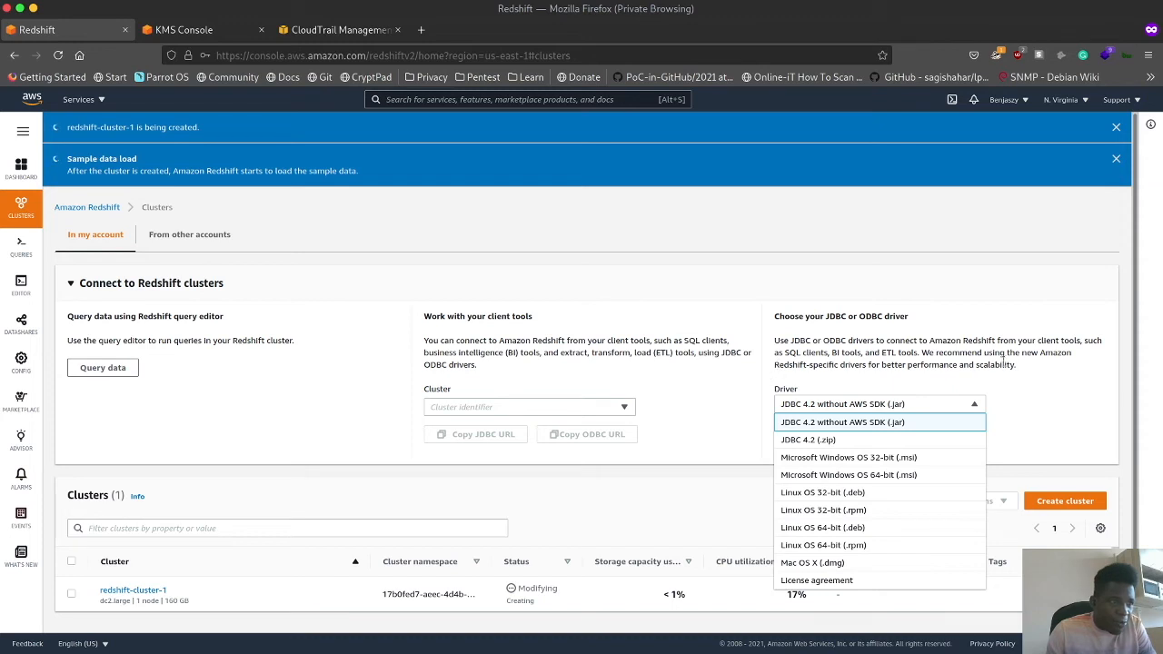
click(743, 392)
click(625, 409)
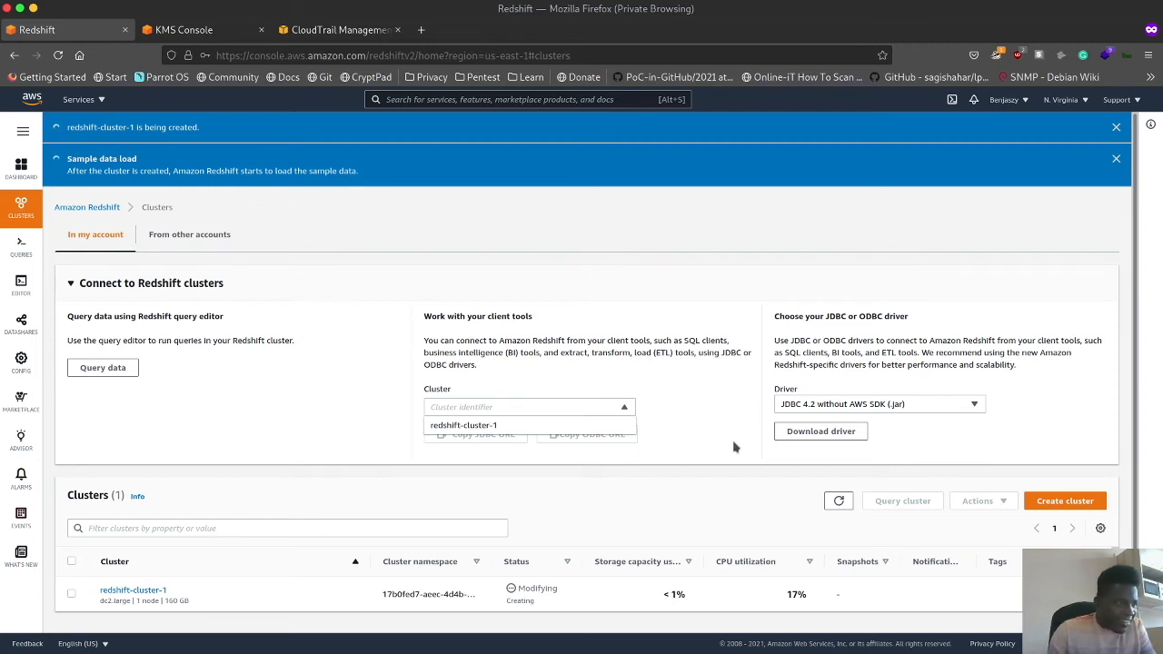
click(692, 436)
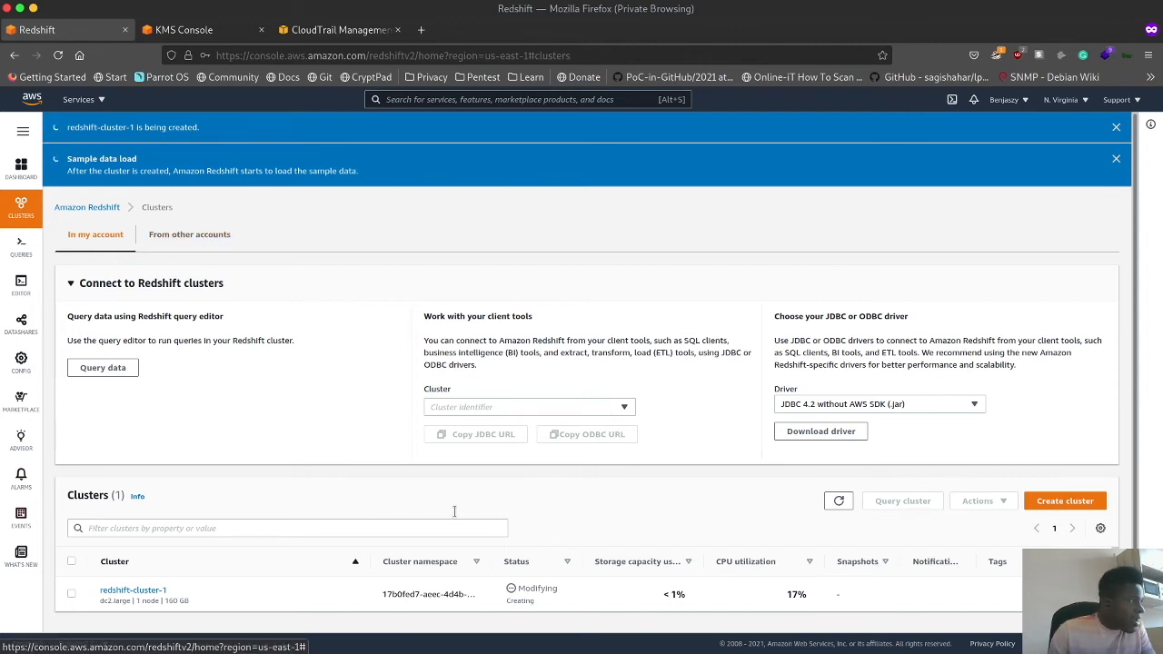
scroll(364, 552, down, 1)
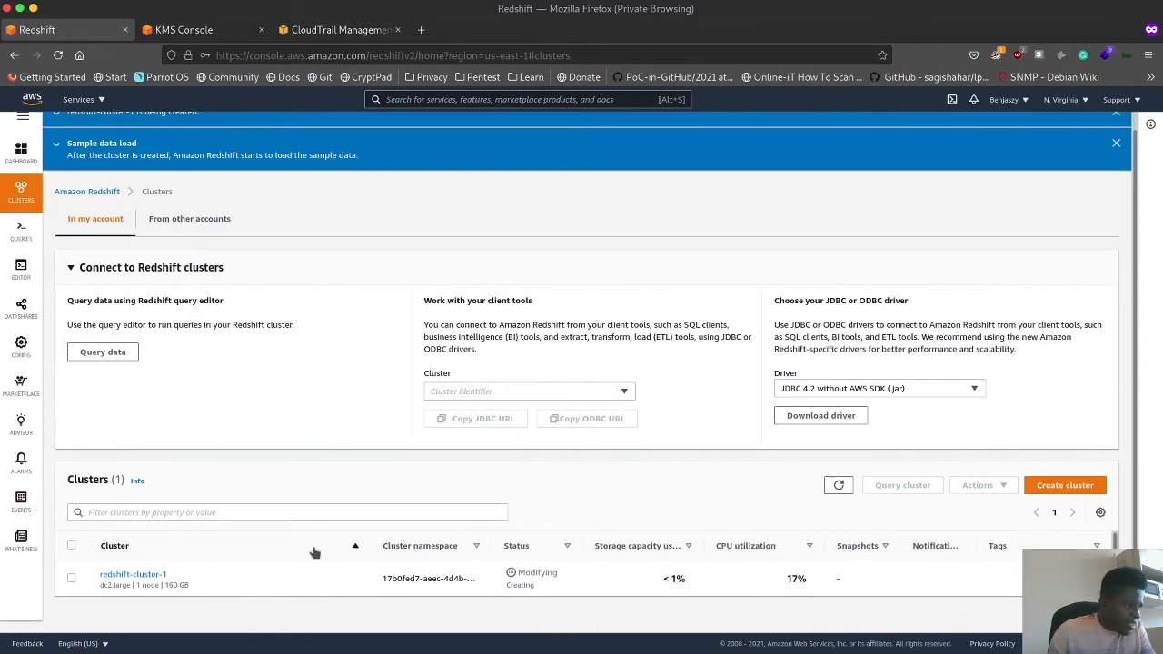
- Open redshift-cluster-1's details, dismiss the ClusterNotFound error and review its metrics
click(134, 575)
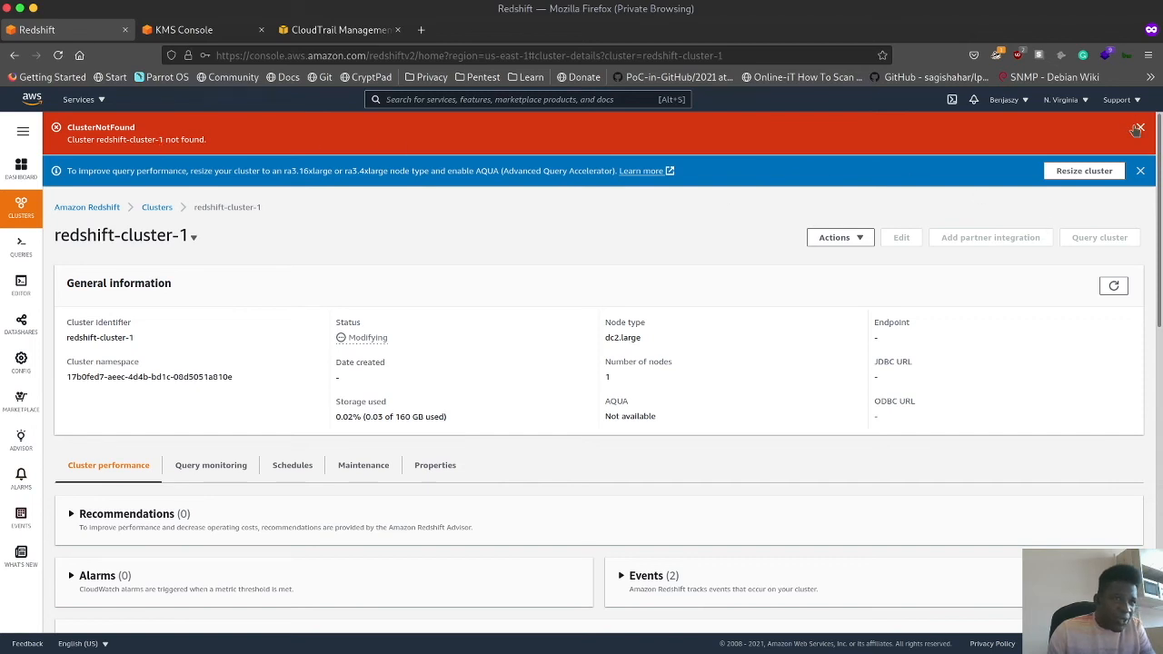
click(1138, 130)
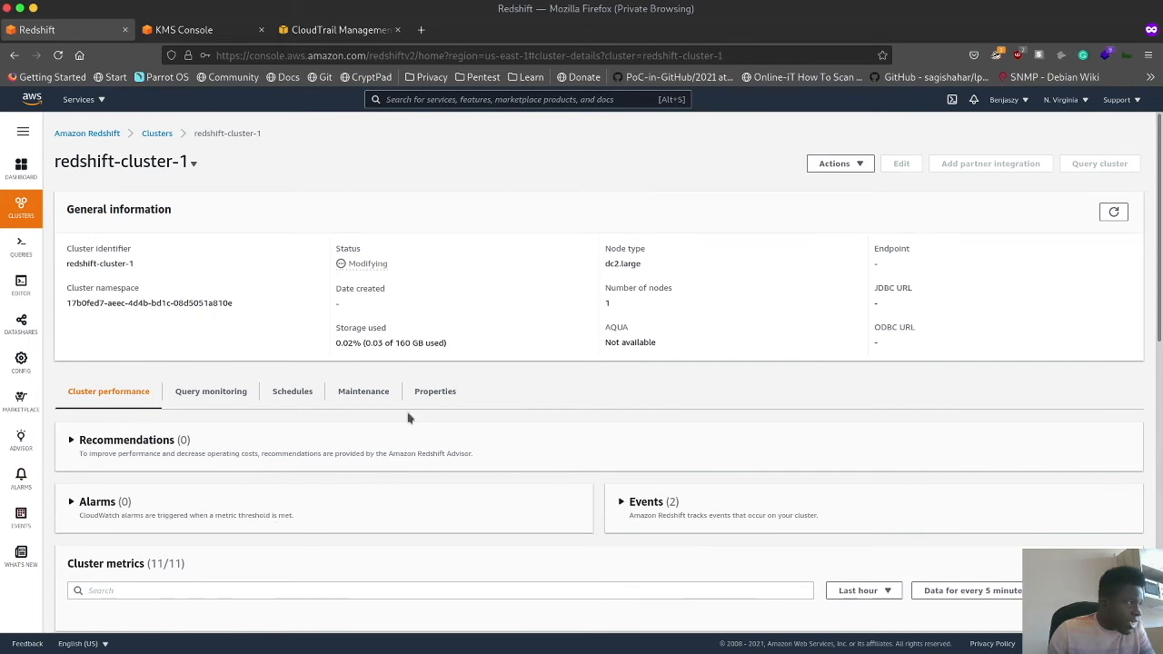
scroll(403, 427, down, 3)
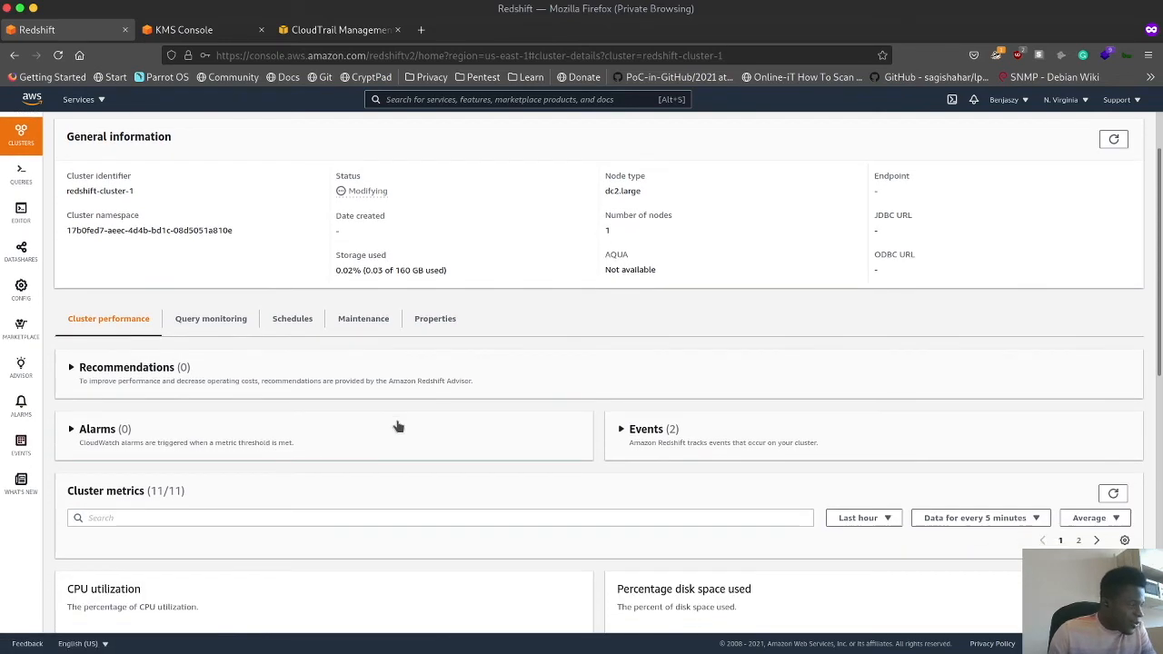
scroll(395, 423, down, 3)
scroll(394, 427, up, 3)
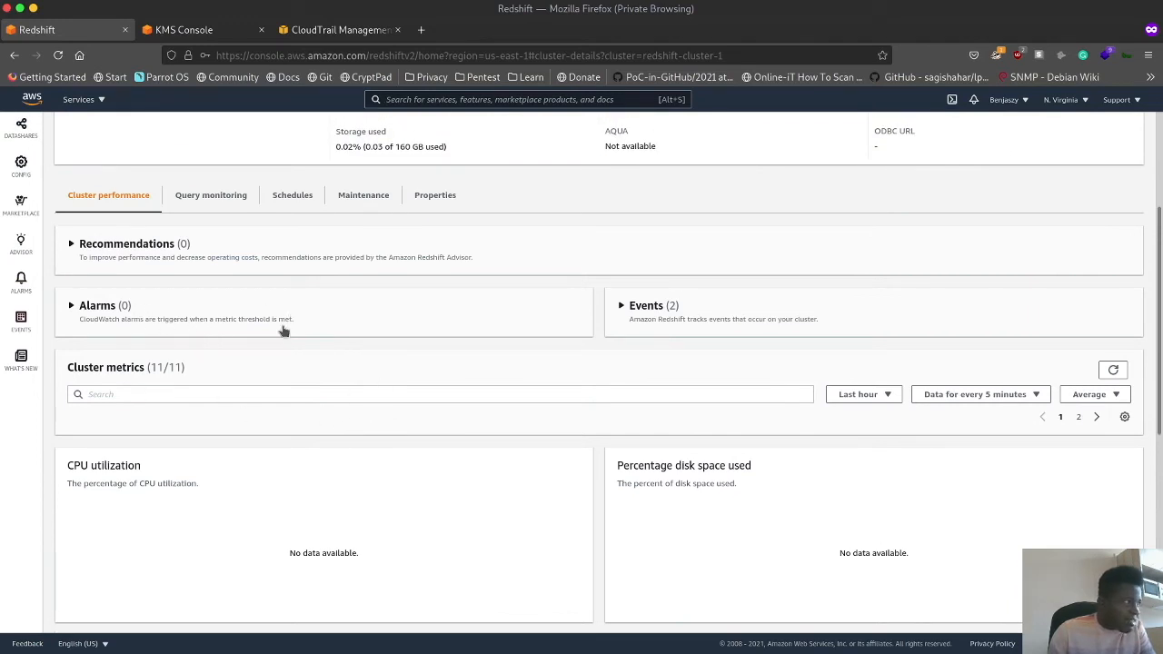
scroll(490, 477, down, 4)
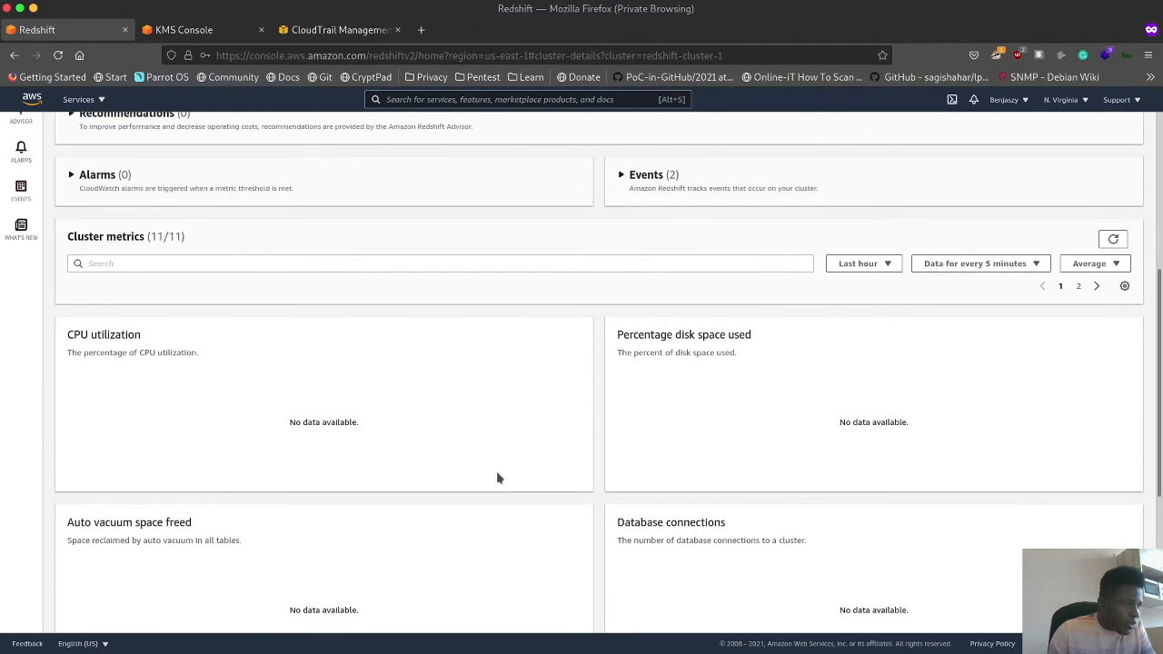
scroll(500, 474, down, 3)
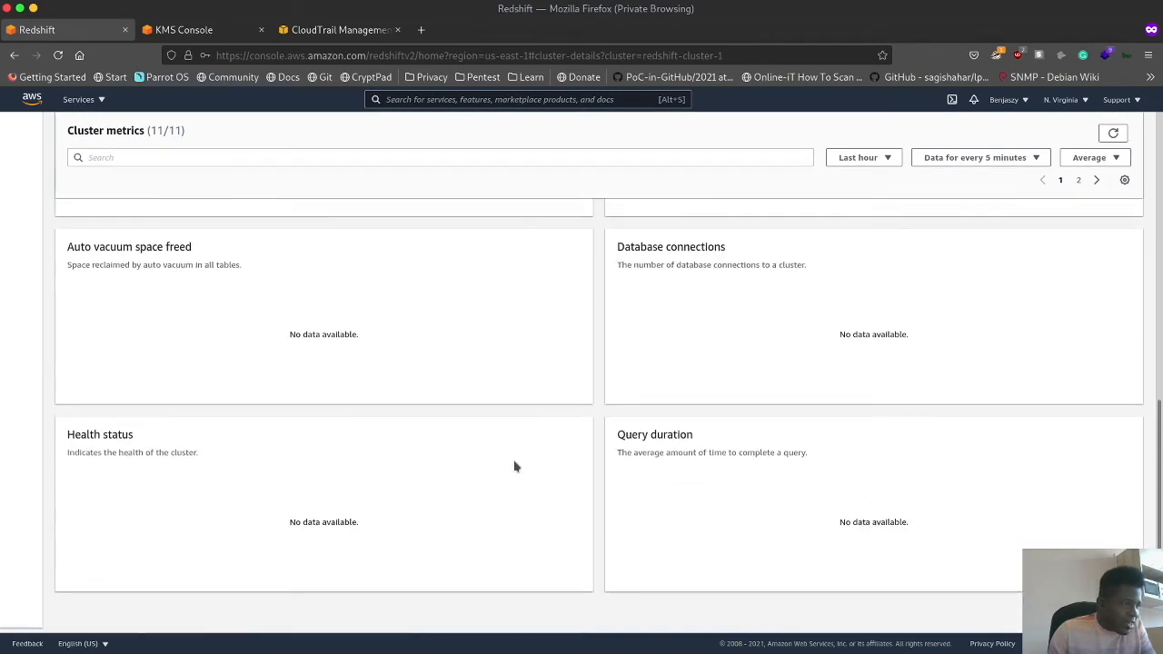
scroll(515, 467, up, 6)
scroll(515, 445, up, 3)
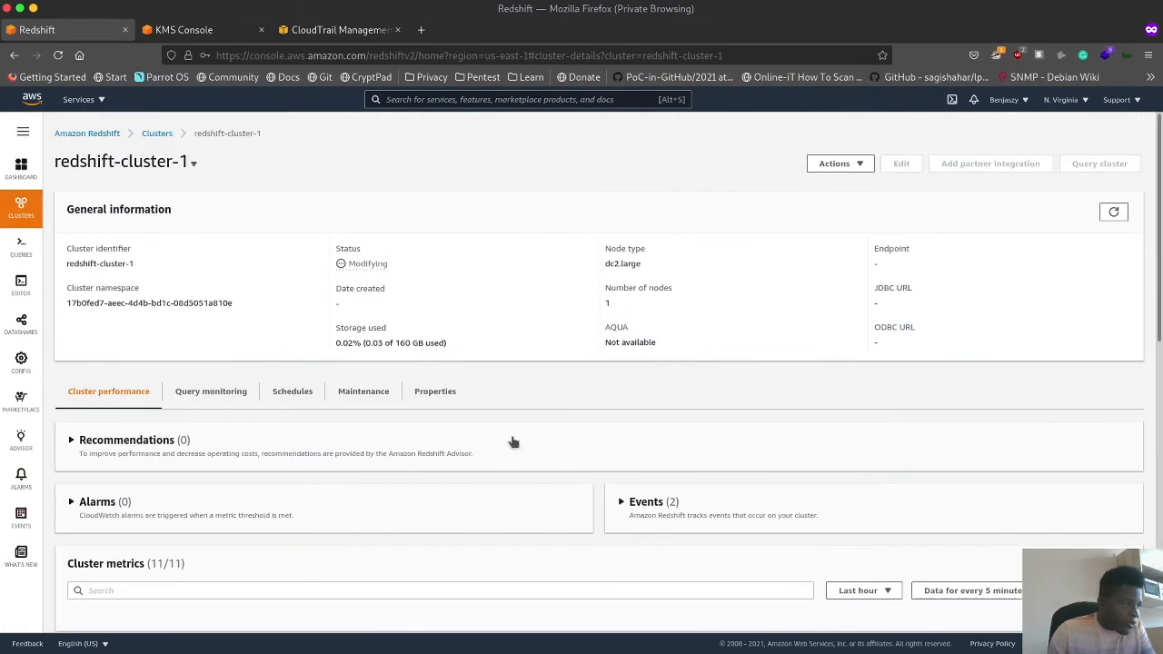
- View the cluster's Query monitoring tab and available Actions, then return to the Clusters list
click(226, 397)
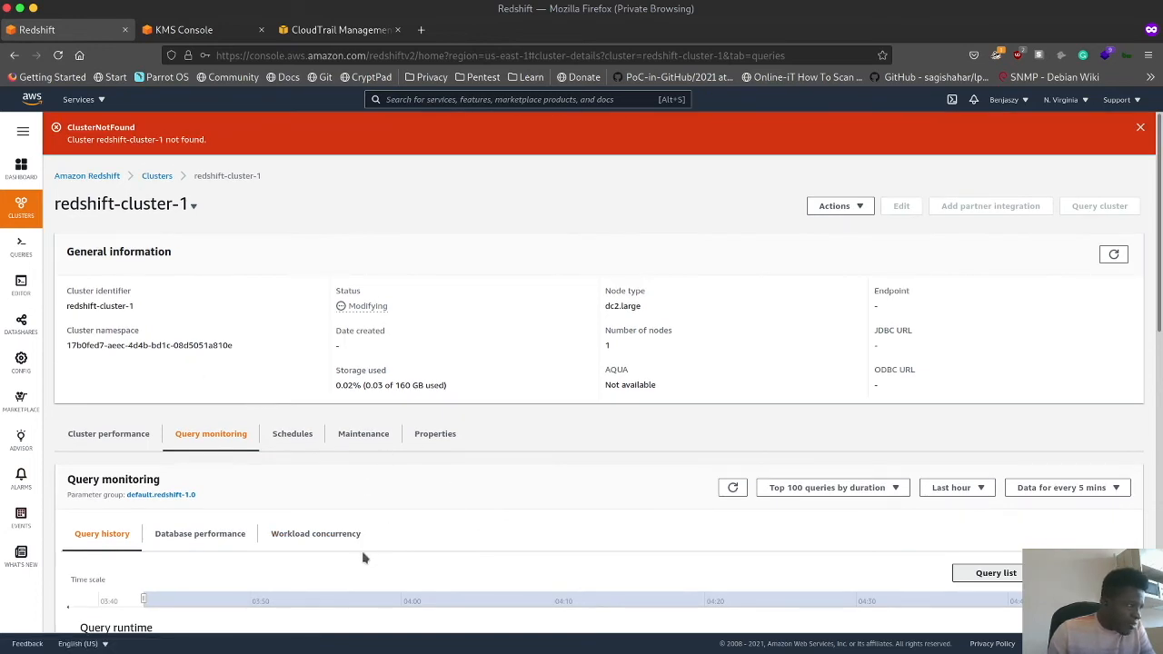
scroll(455, 500, down, 4)
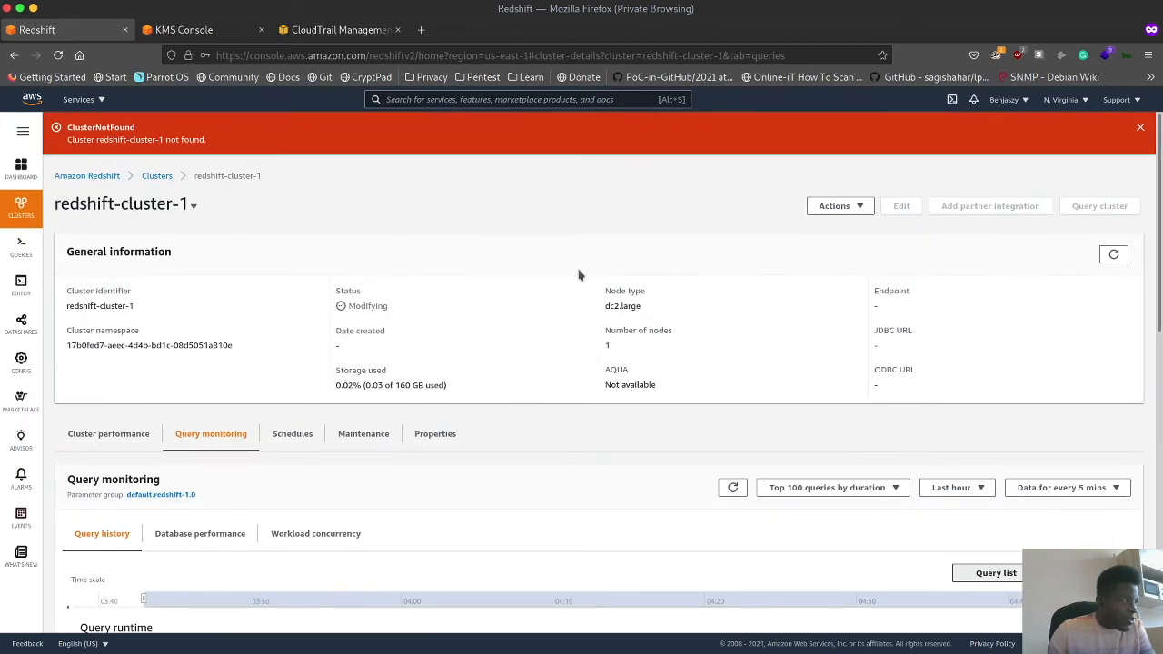
click(840, 206)
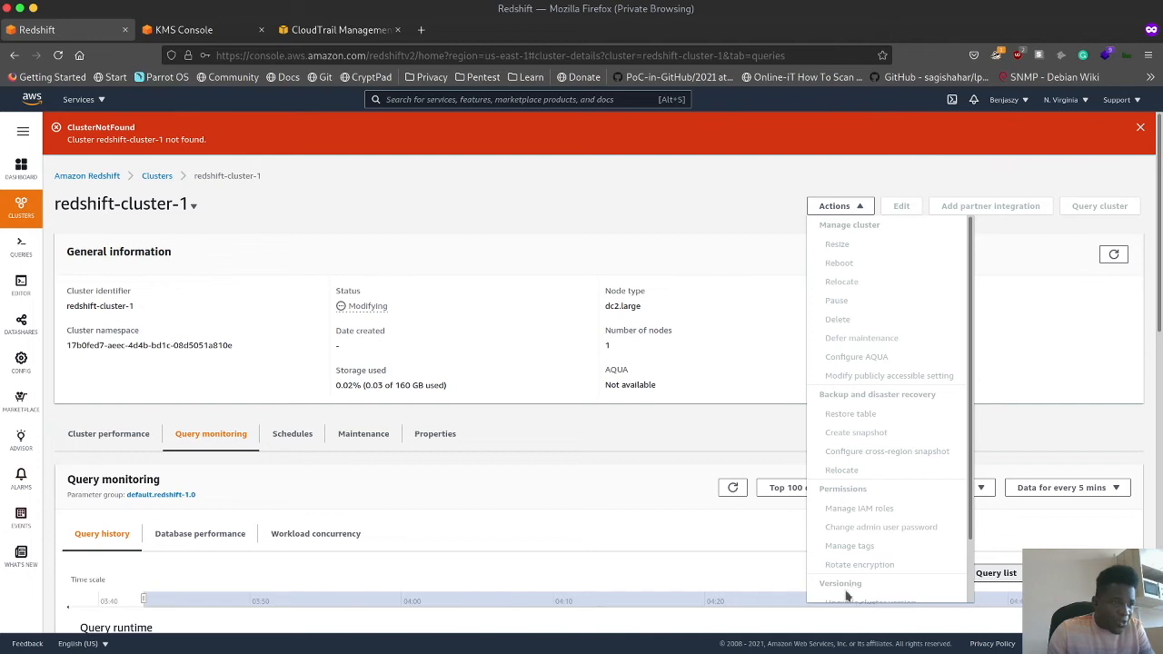
click(443, 193)
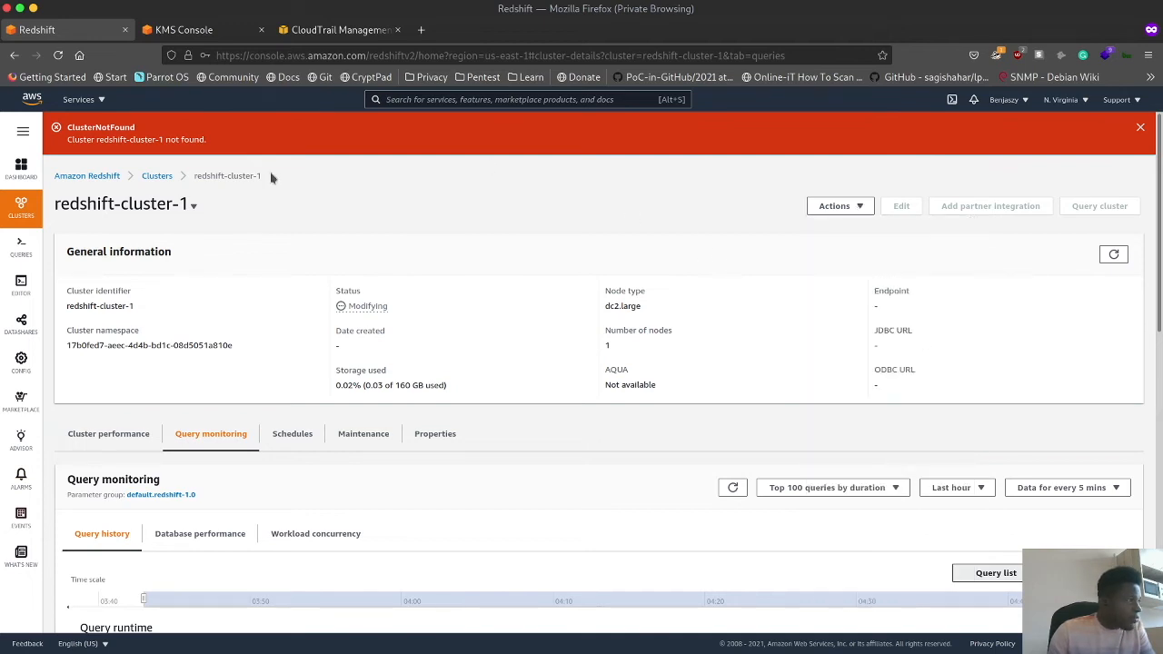
click(155, 177)
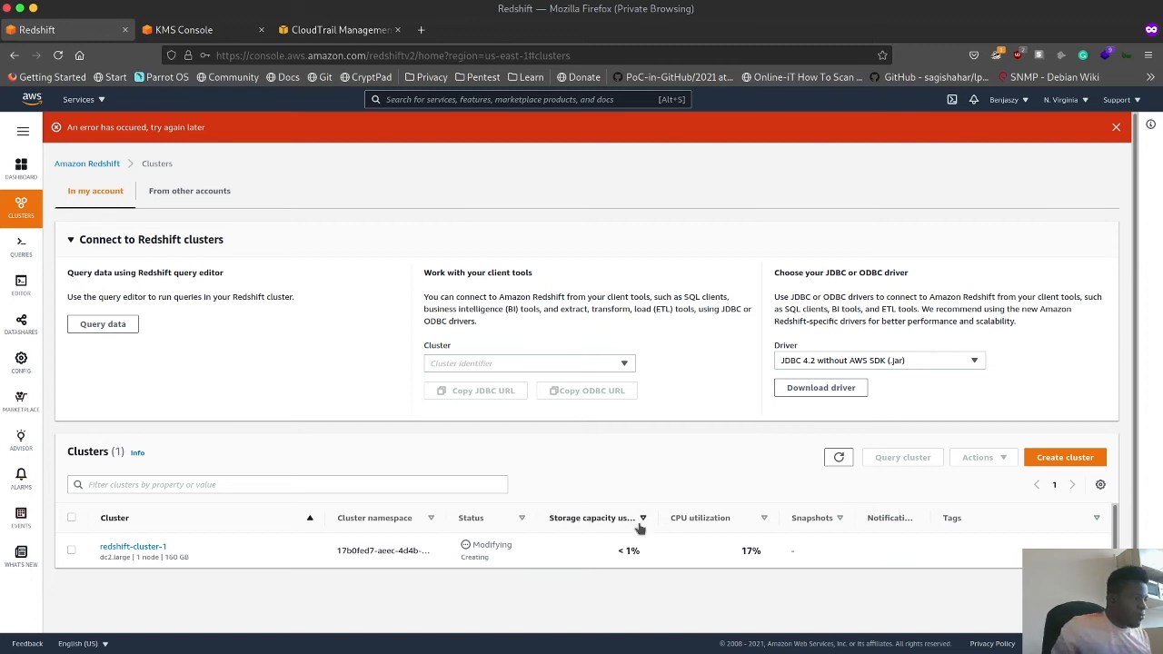
- Dismiss the red error banner and reload the Clusters page to refresh the cluster status
click(1115, 128)
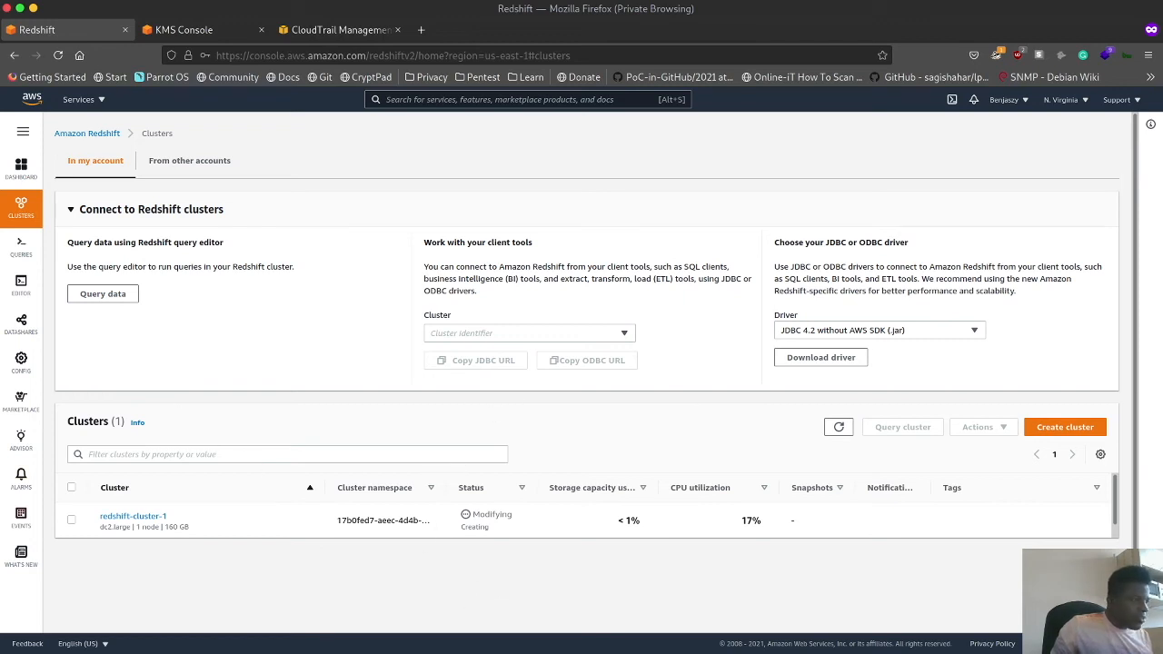
click(57, 56)
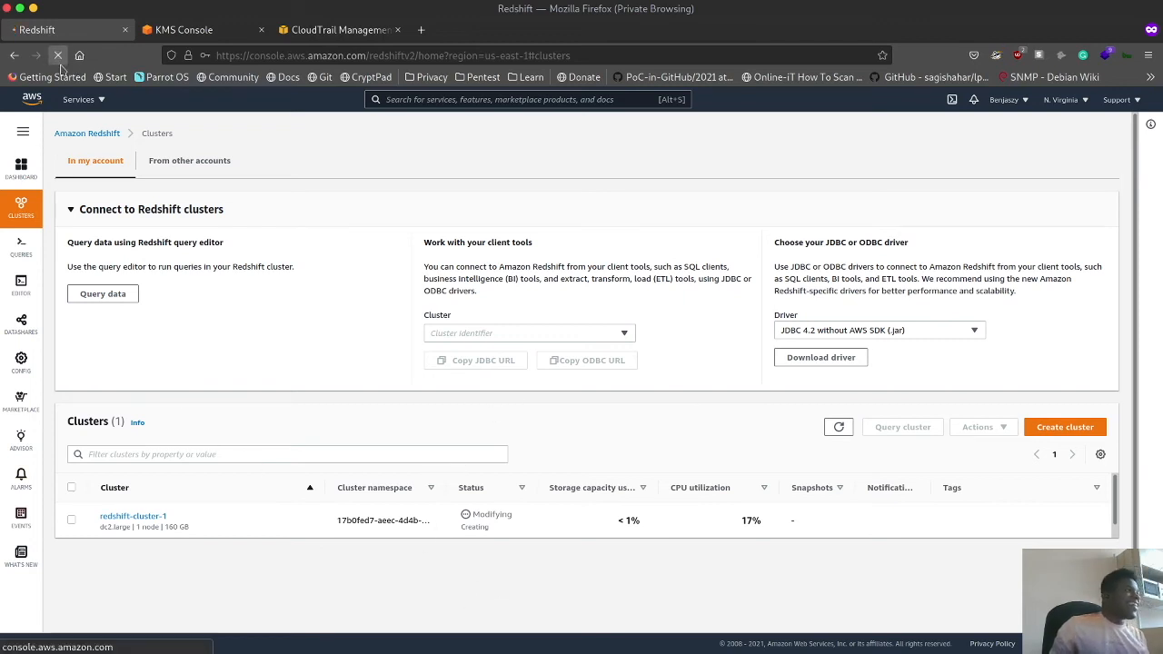
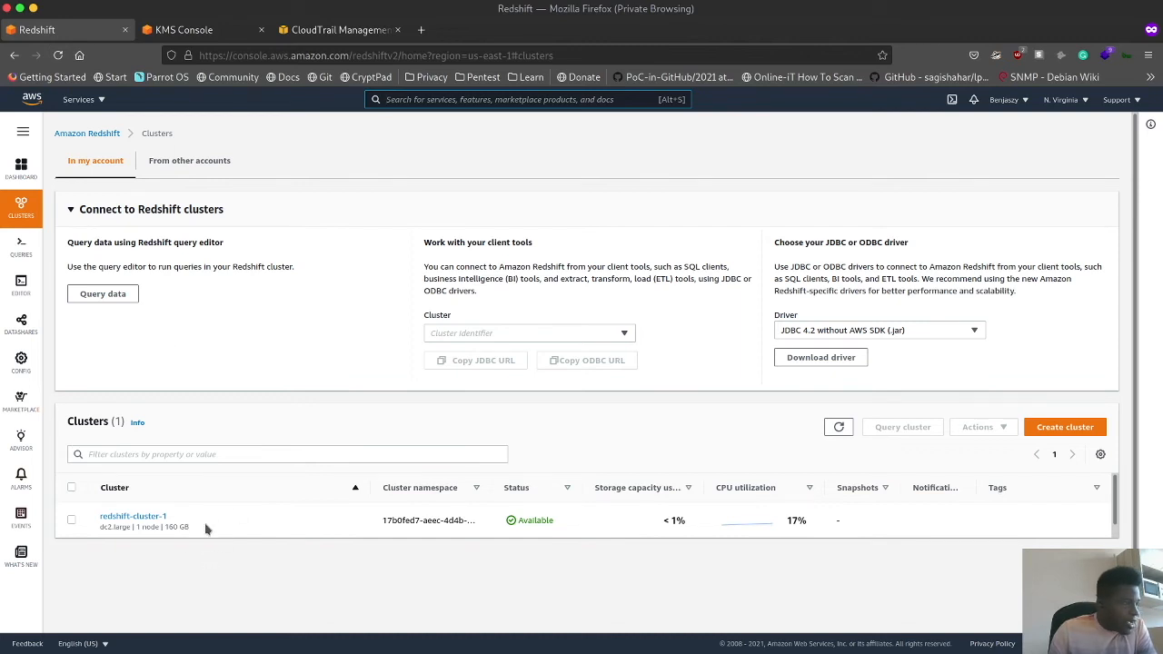
- Choose redshift-cluster-1 in the Connect panel, copy its JDBC URL, and open the cluster's details
click(539, 333)
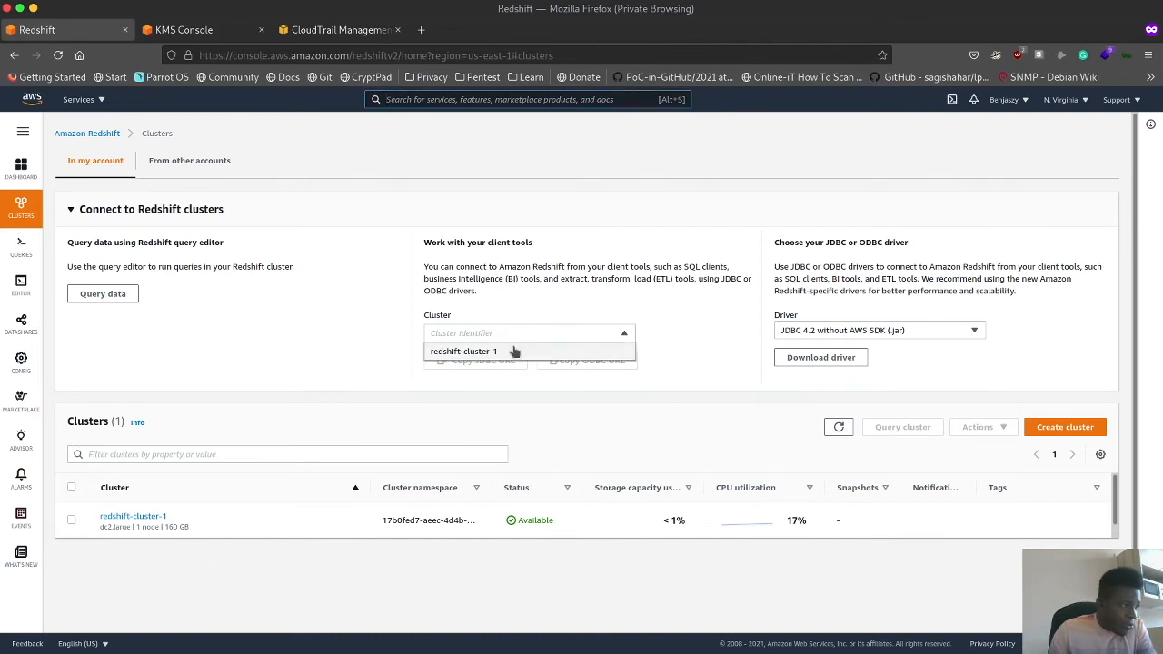
click(514, 350)
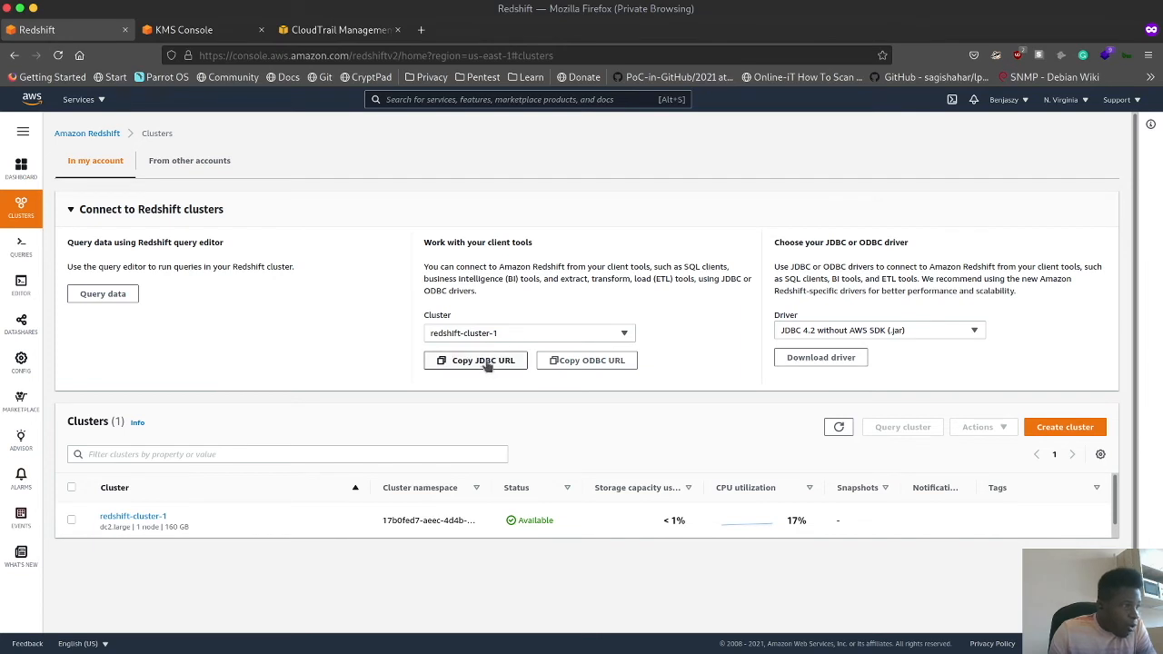
click(498, 361)
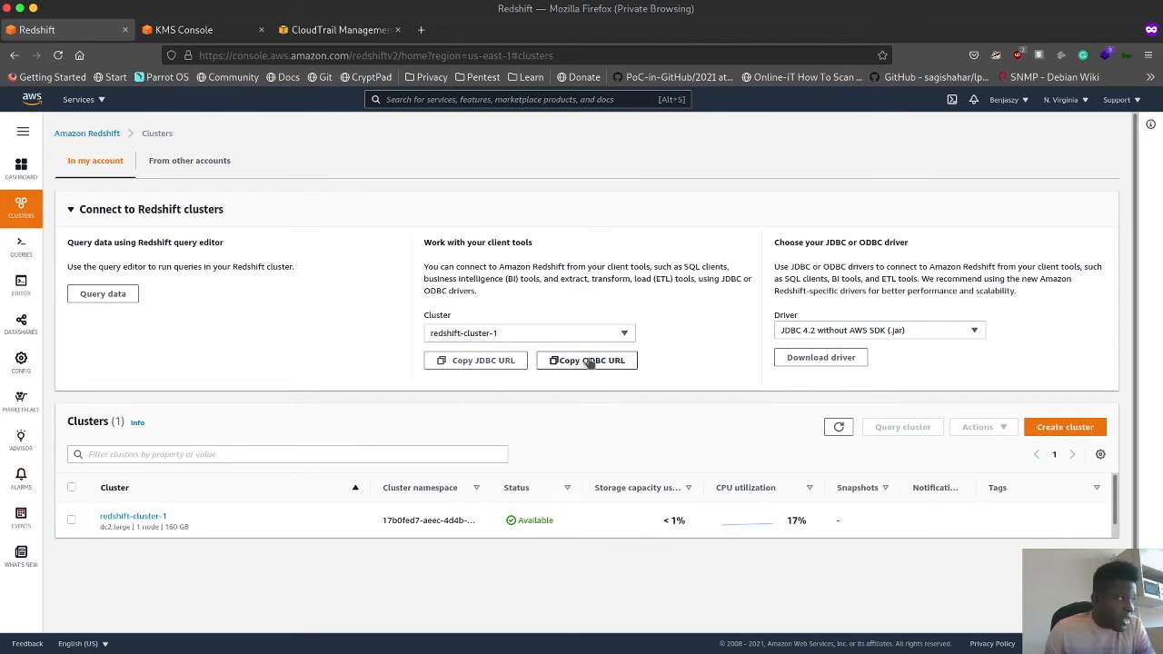
click(133, 518)
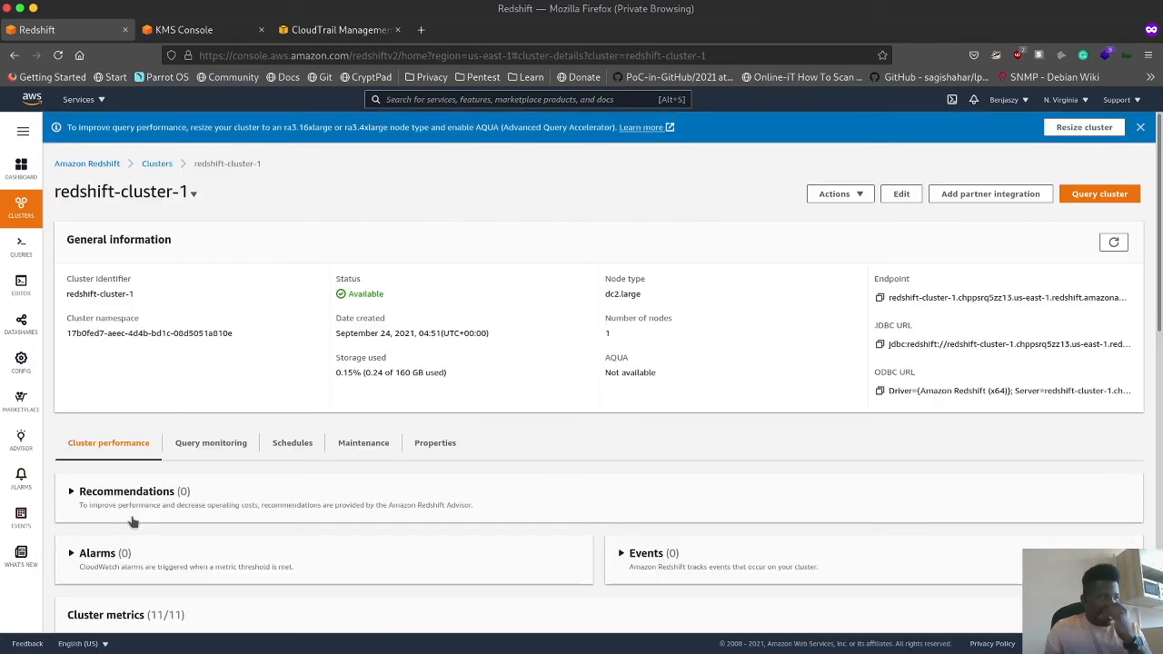
- Review redshift-cluster-1's details page, then open its Edit cluster form
scroll(636, 374, down, 5)
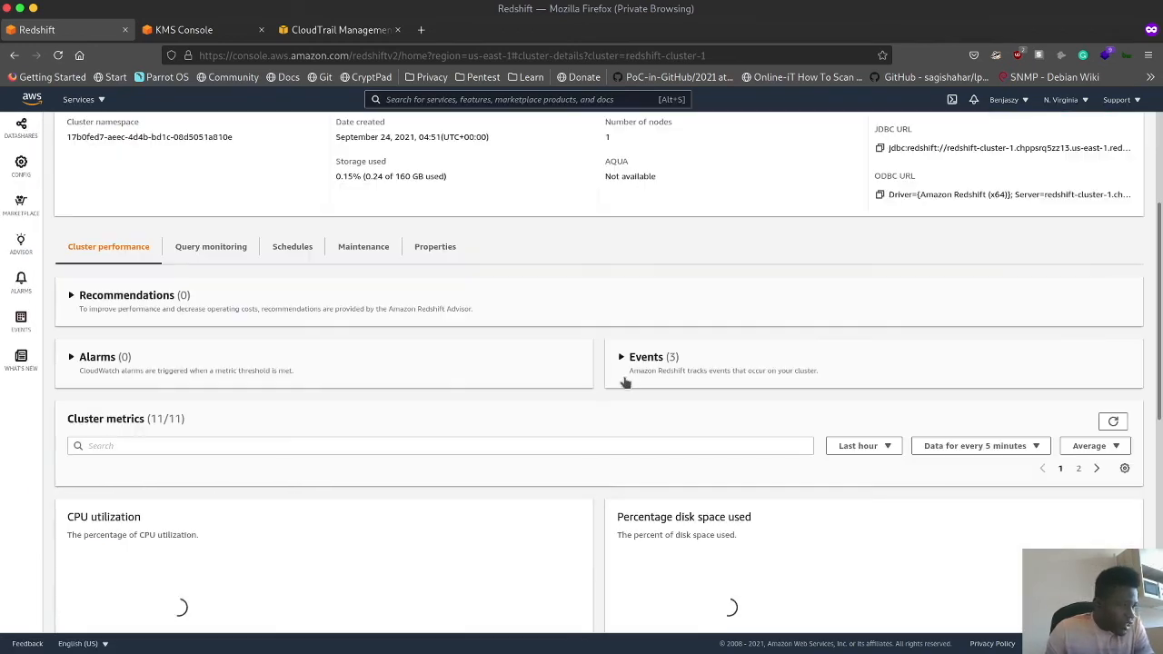
scroll(640, 379, up, 3)
scroll(640, 380, up, 2)
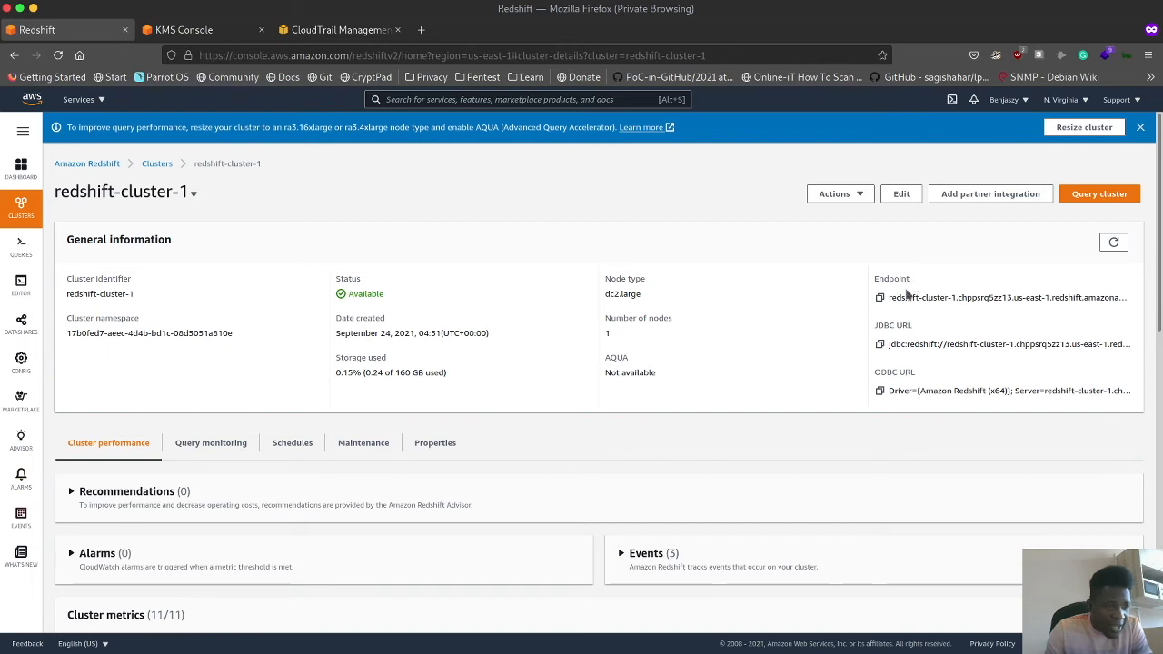
scroll(906, 338, down, 1)
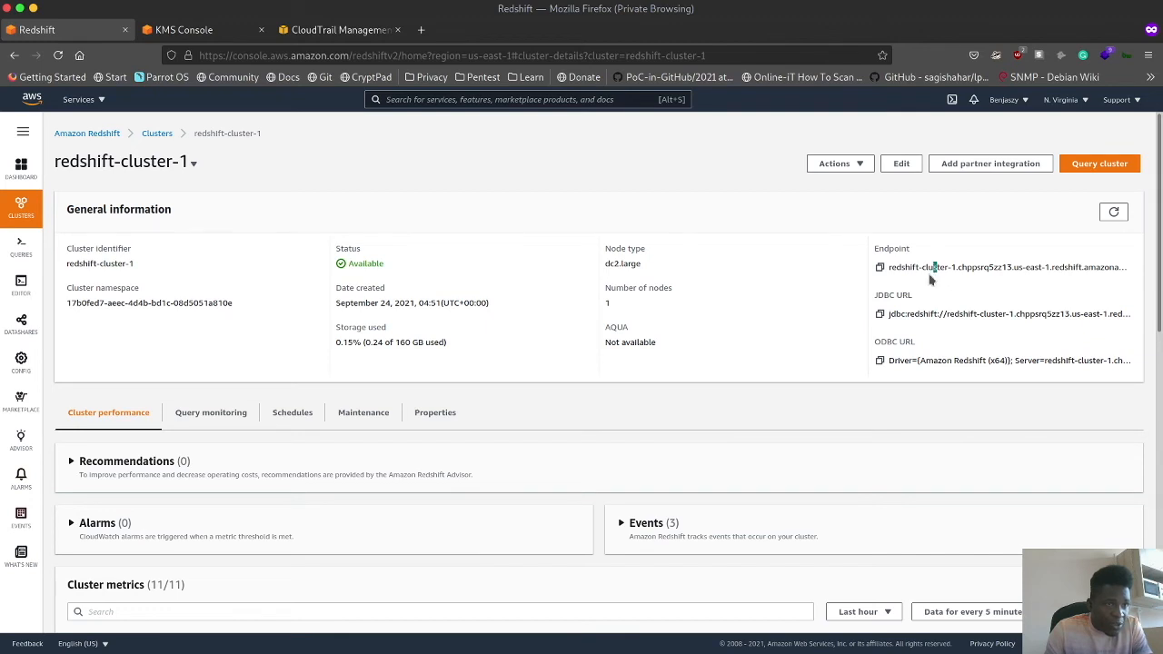
click(910, 165)
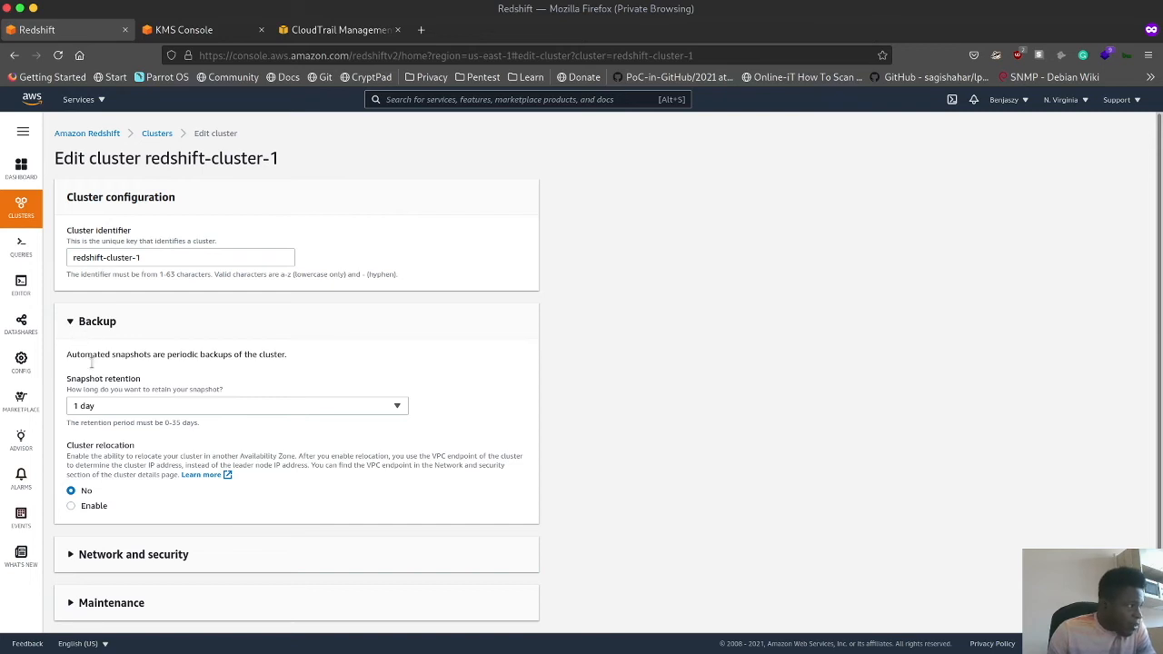
- Leave snapshot retention at 1 day in the Edit cluster form
click(134, 409)
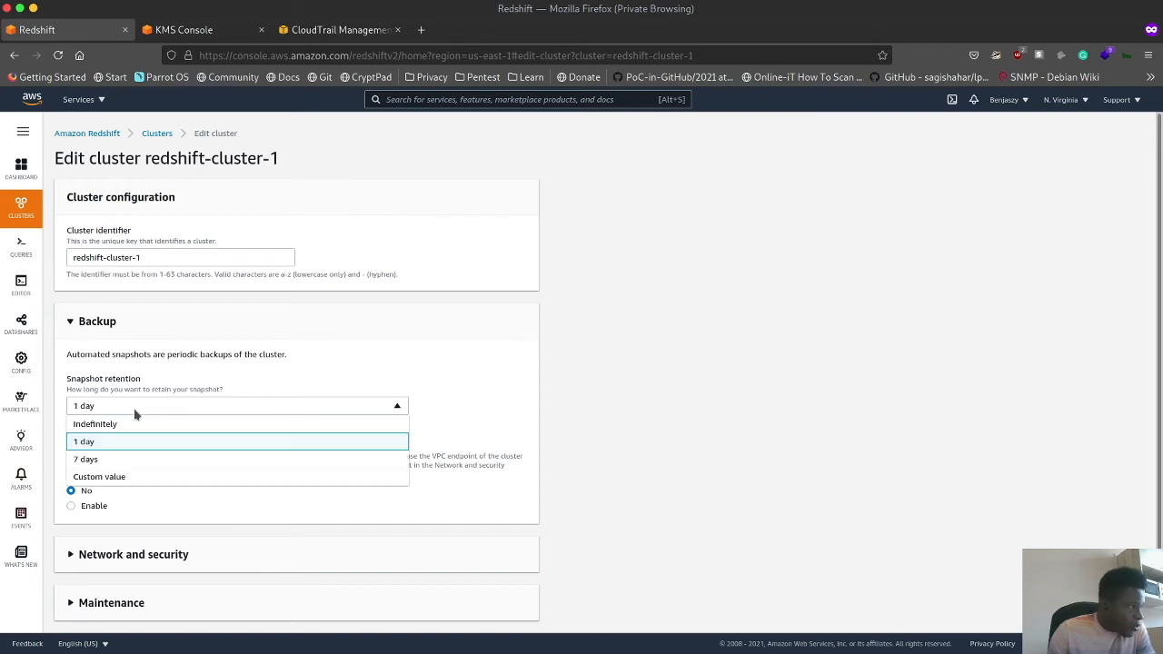
click(91, 443)
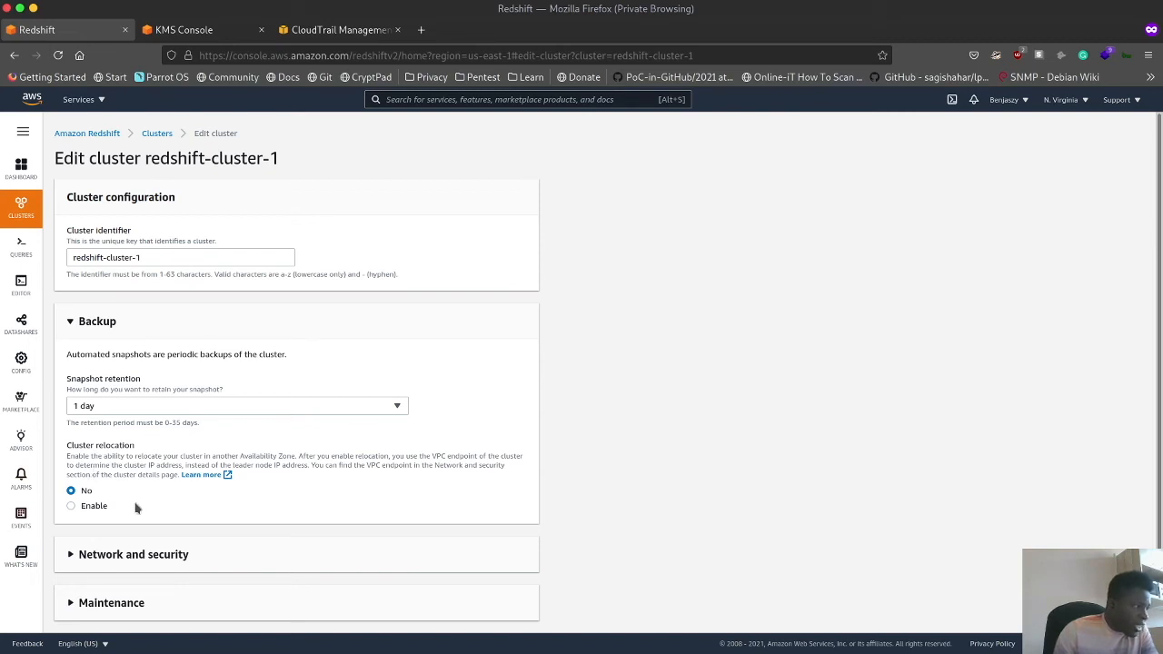
scroll(139, 500, down, 1)
scroll(109, 467, down, 1)
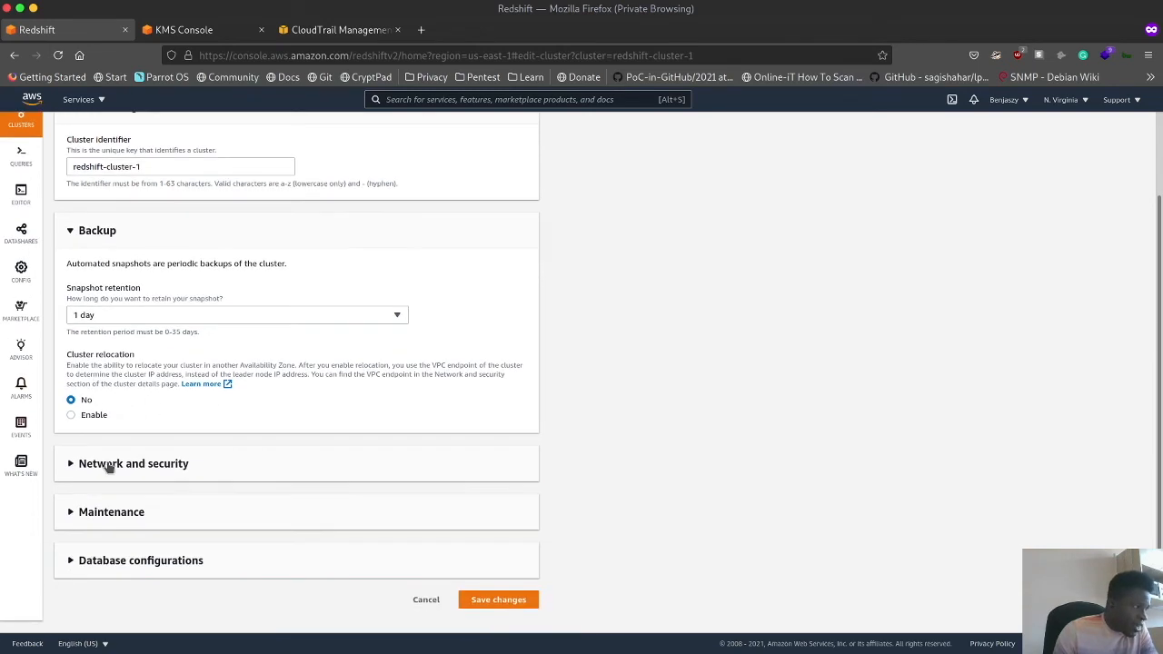
- Expand Network and security and switch to the cluster's Properties tab
click(86, 465)
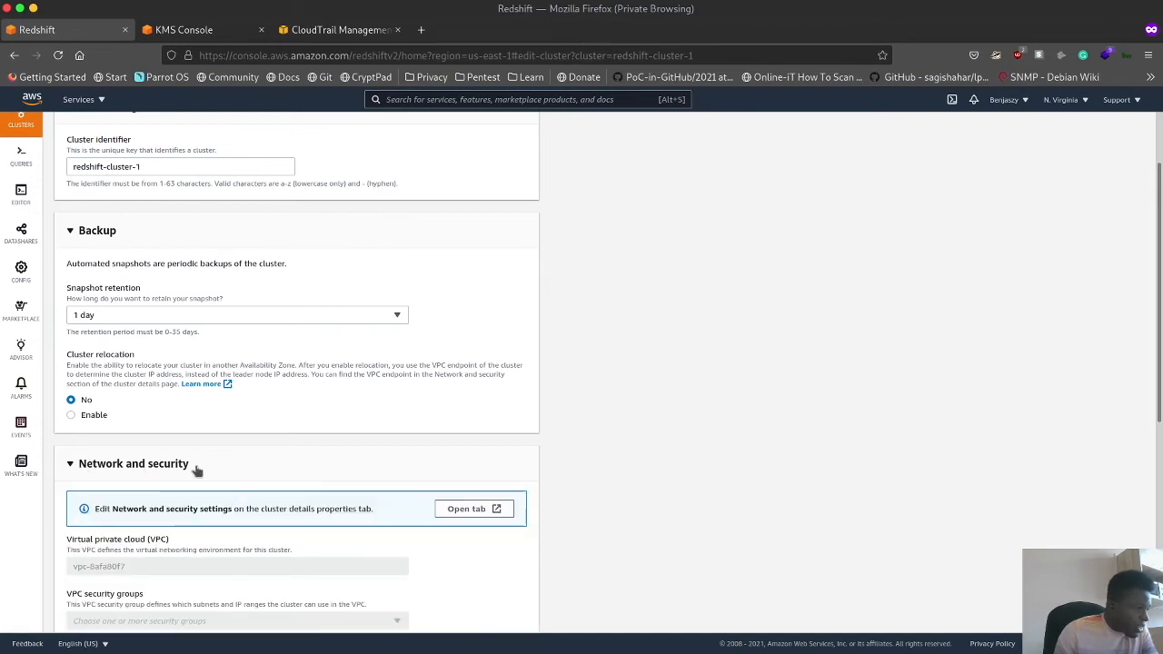
scroll(180, 501, down, 1)
scroll(190, 496, down, 2)
scroll(235, 487, down, 2)
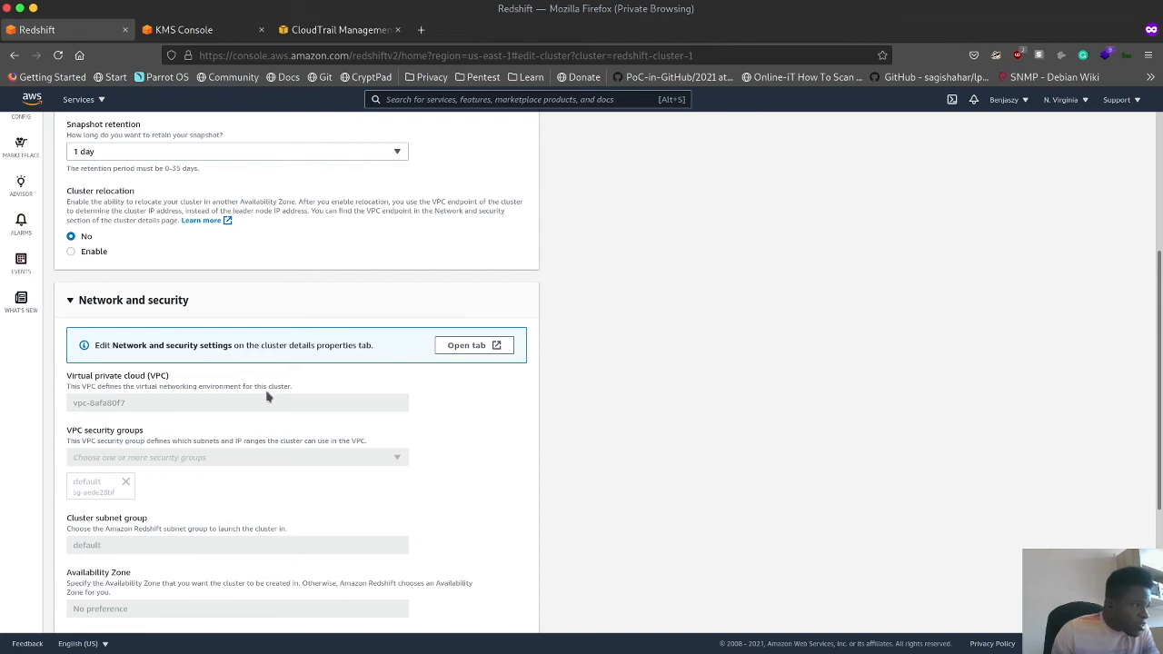
scroll(381, 443, down, 2)
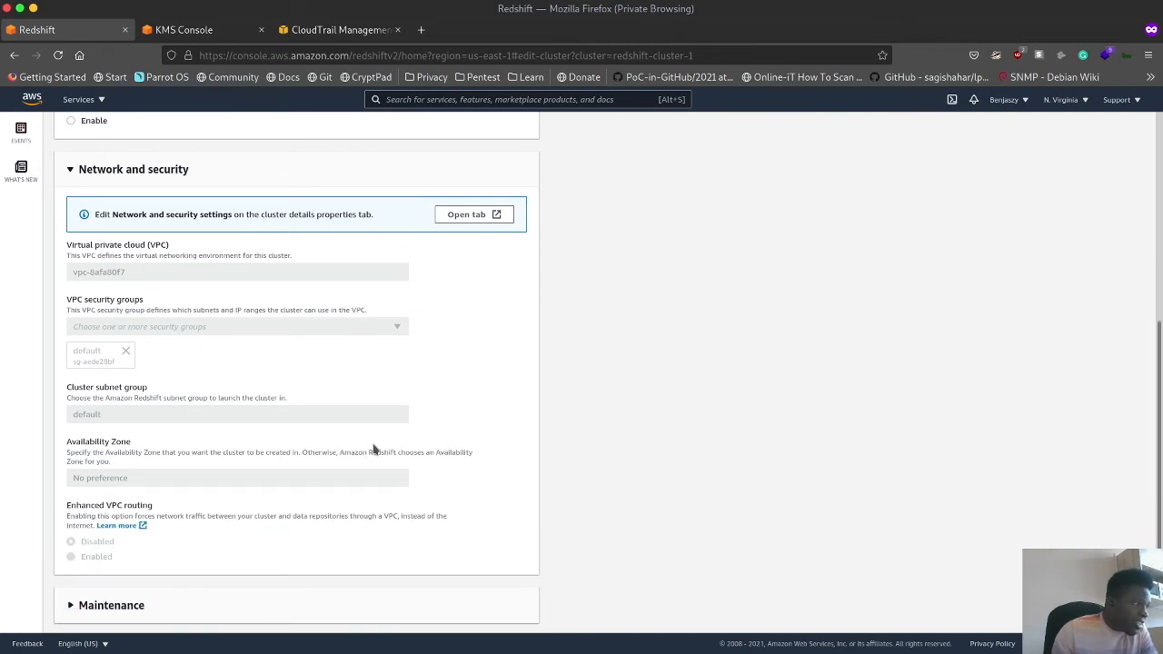
click(483, 214)
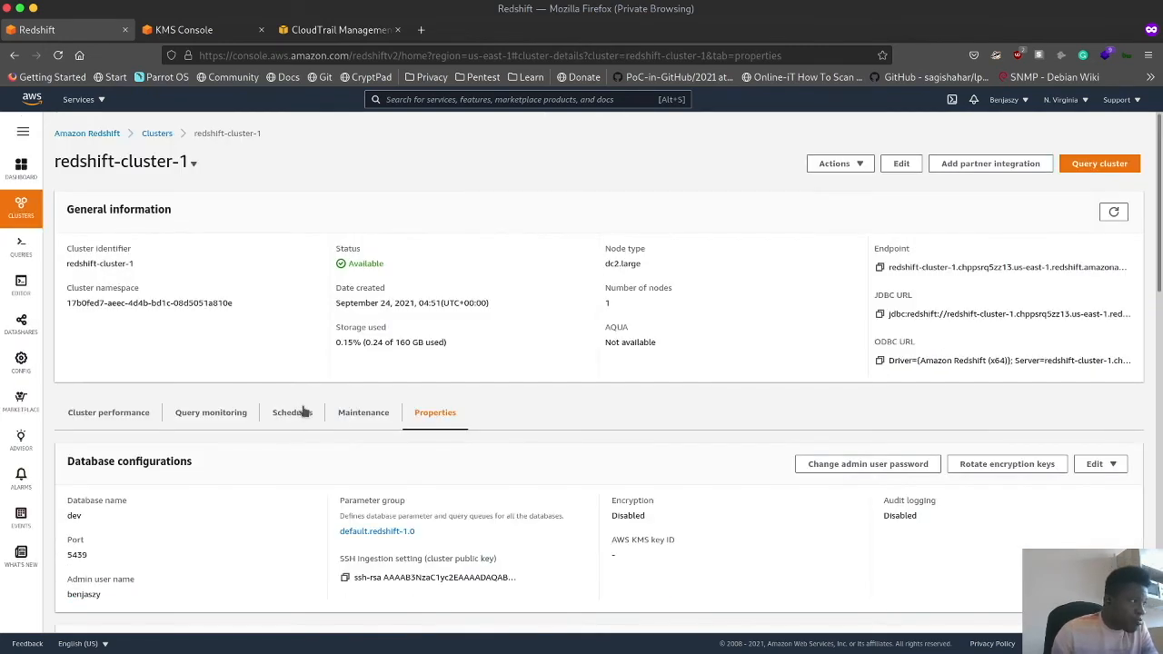
- Look through the available IAM roles without attaching one, then return to the Clusters list
scroll(485, 480, down, 4)
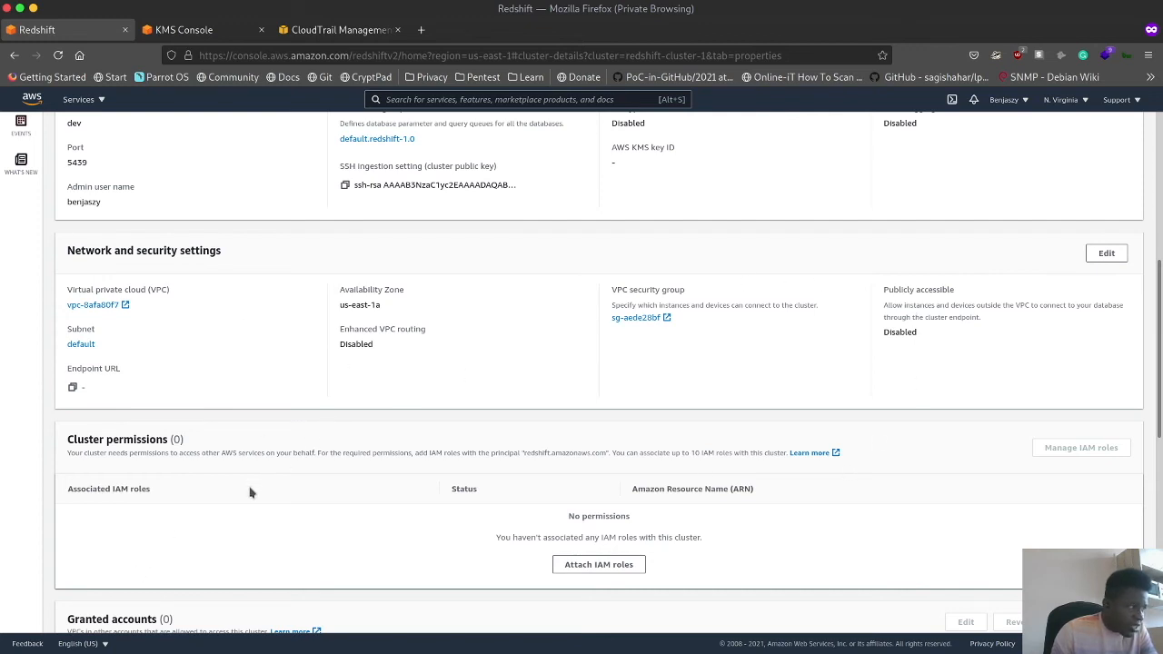
click(585, 567)
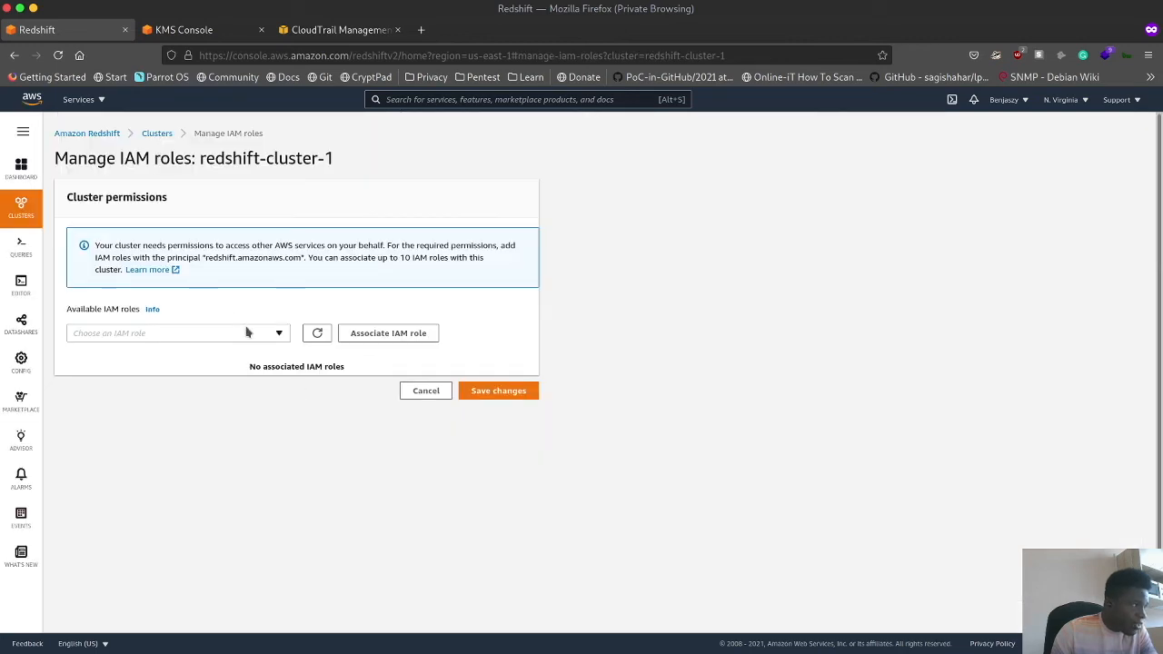
click(246, 333)
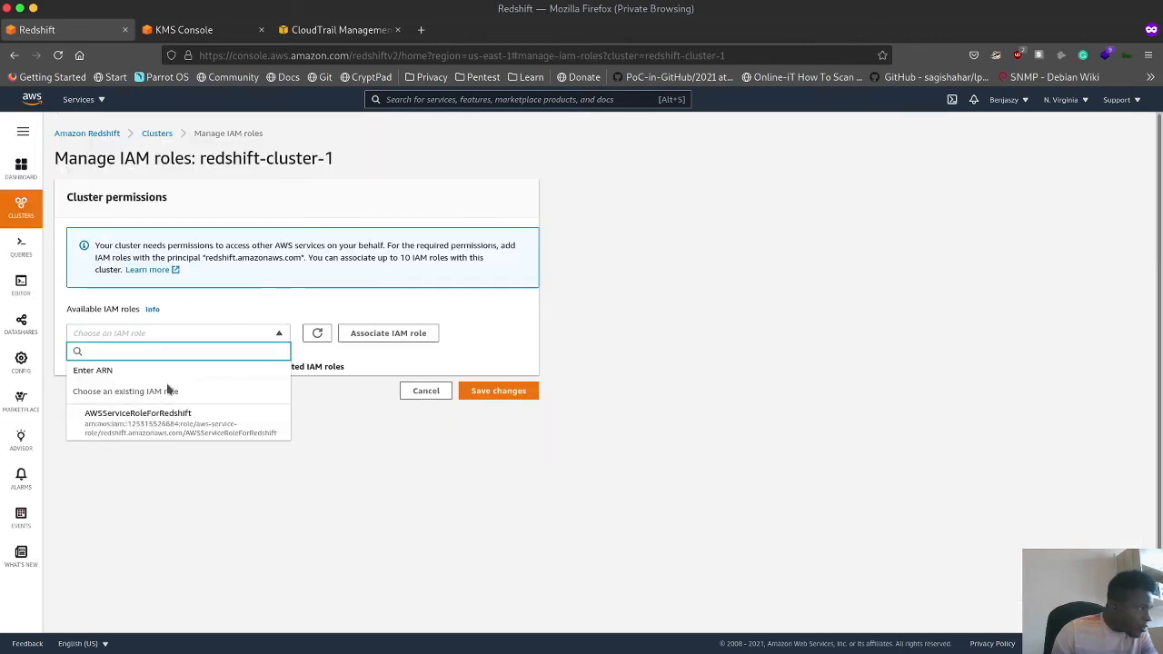
click(365, 433)
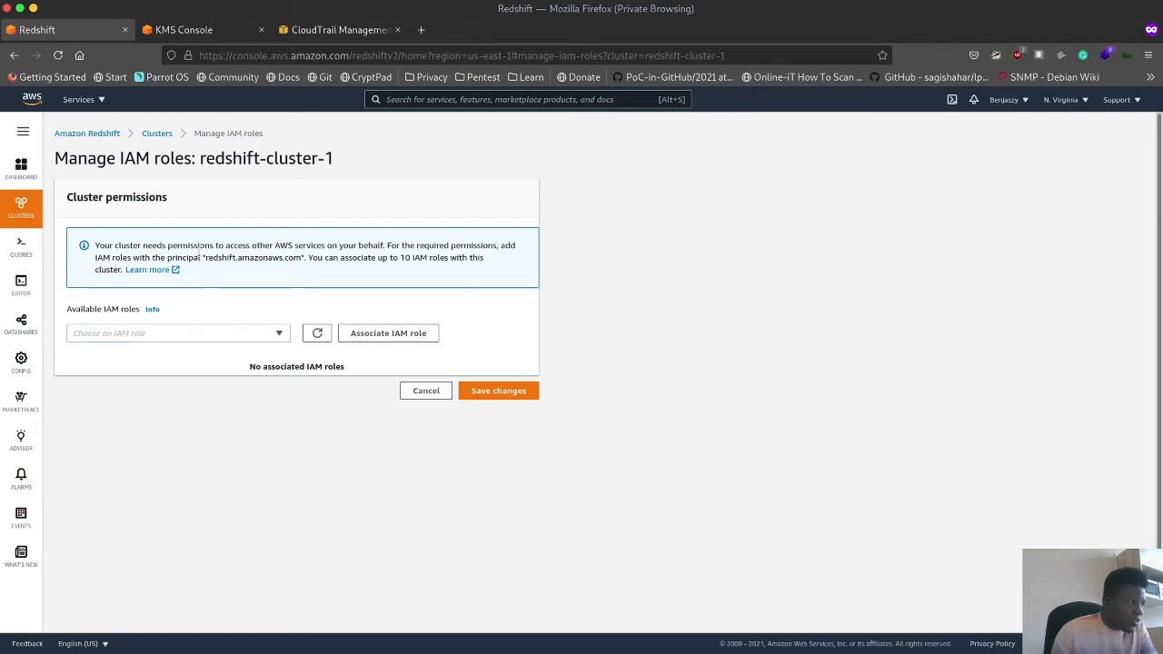
click(156, 133)
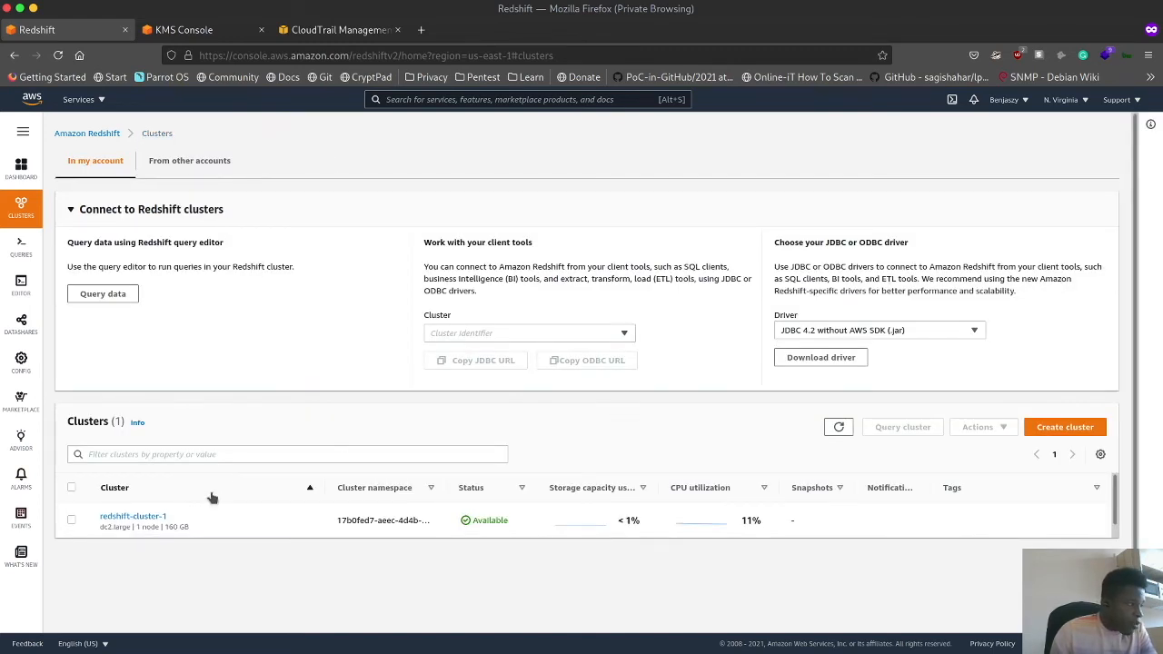
- Reopen redshift-cluster-1's edit form, expand Database configurations, and go to its Properties tab
click(136, 518)
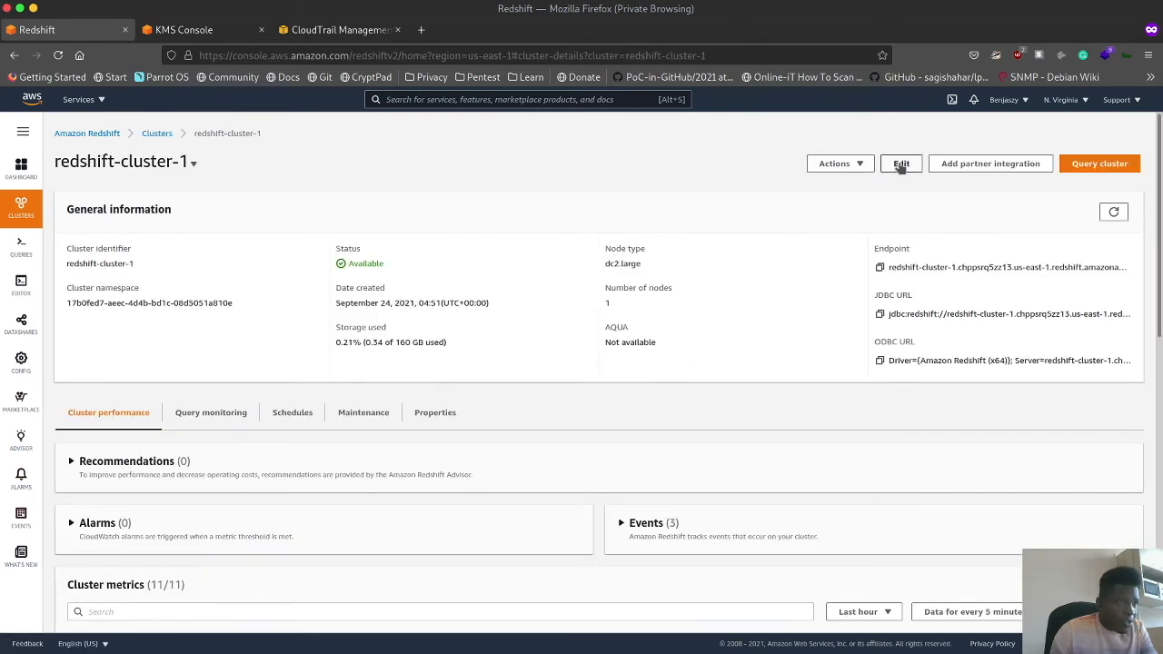
click(900, 164)
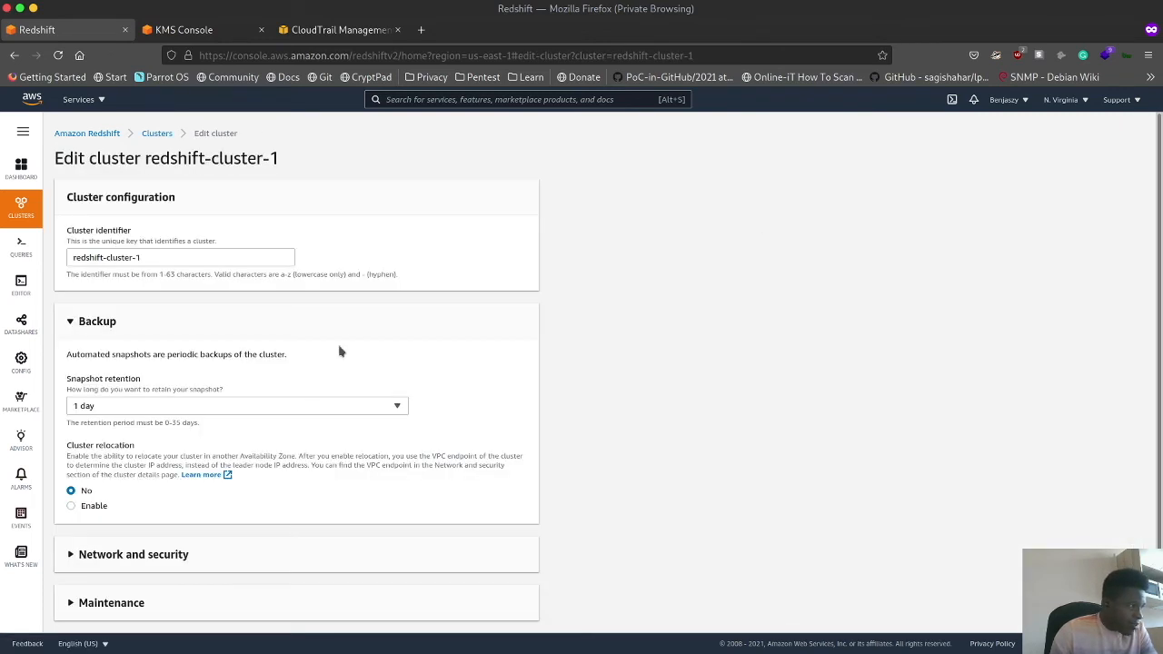
scroll(337, 354, down, 2)
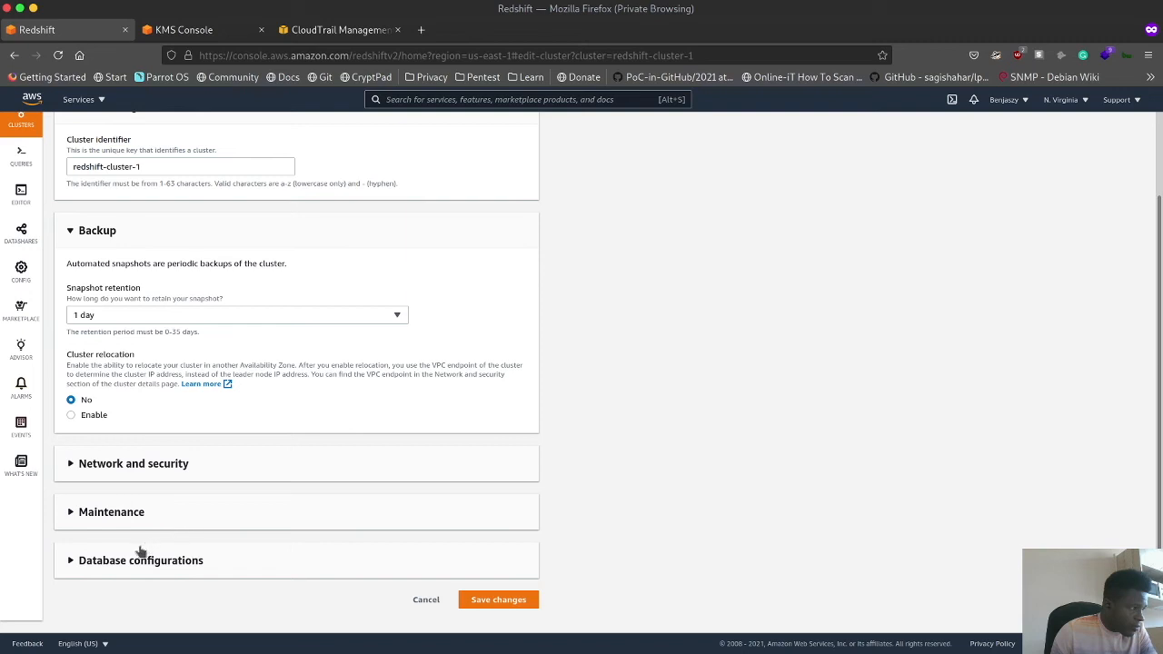
click(82, 562)
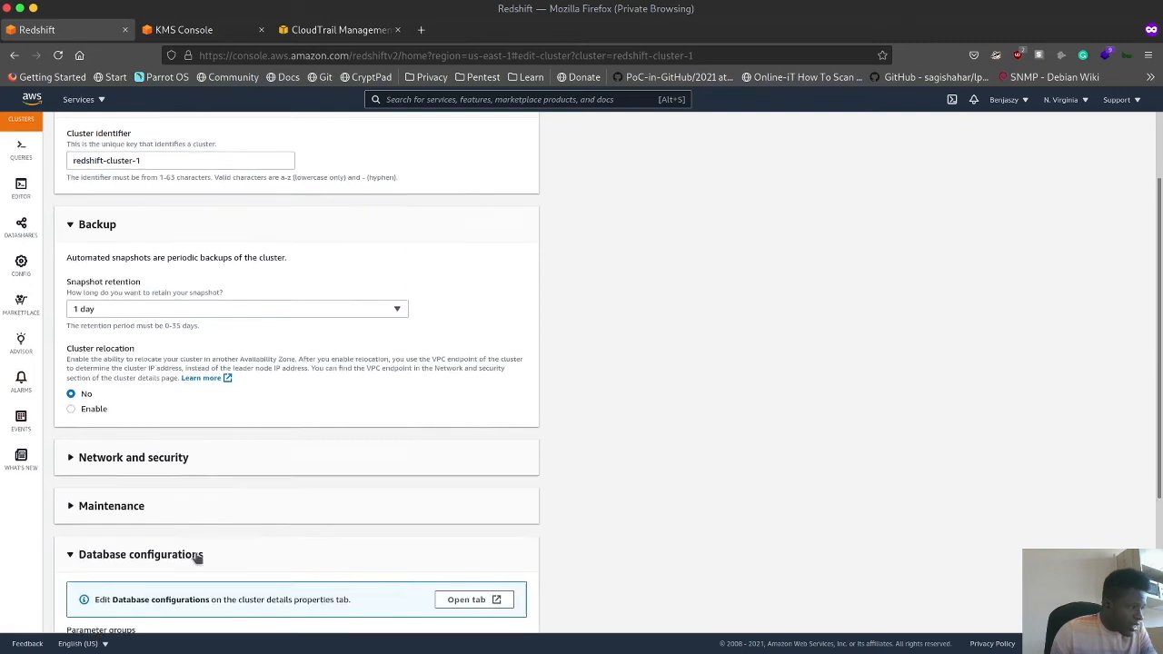
scroll(436, 423, down, 3)
click(476, 399)
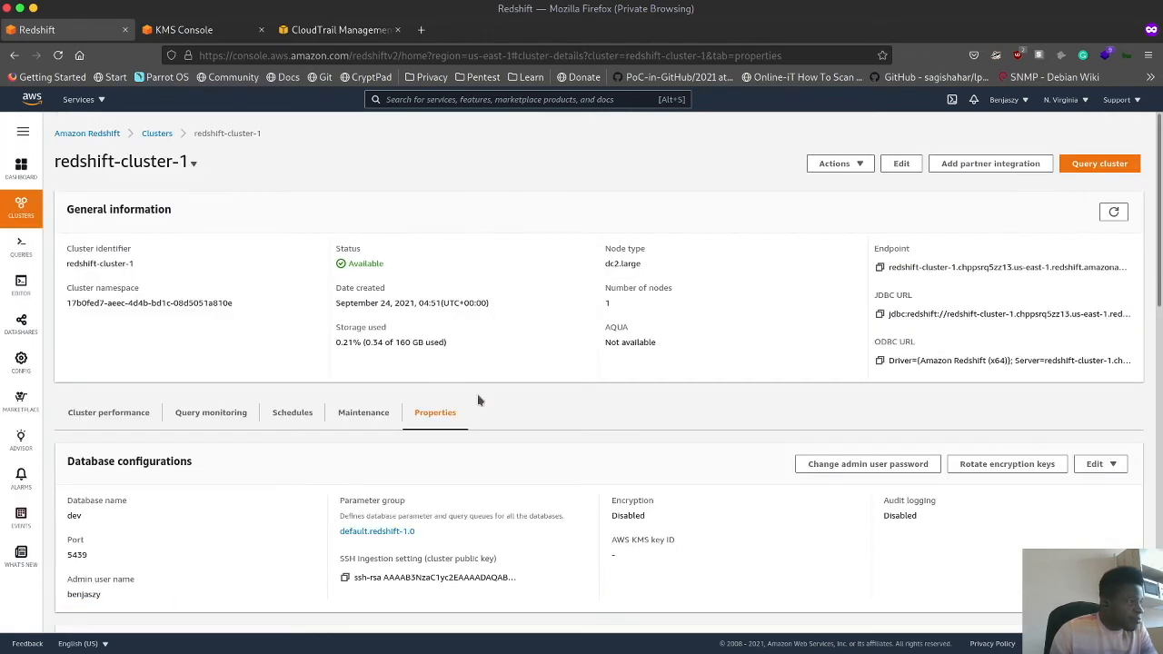
scroll(545, 390, down, 2)
scroll(549, 384, down, 5)
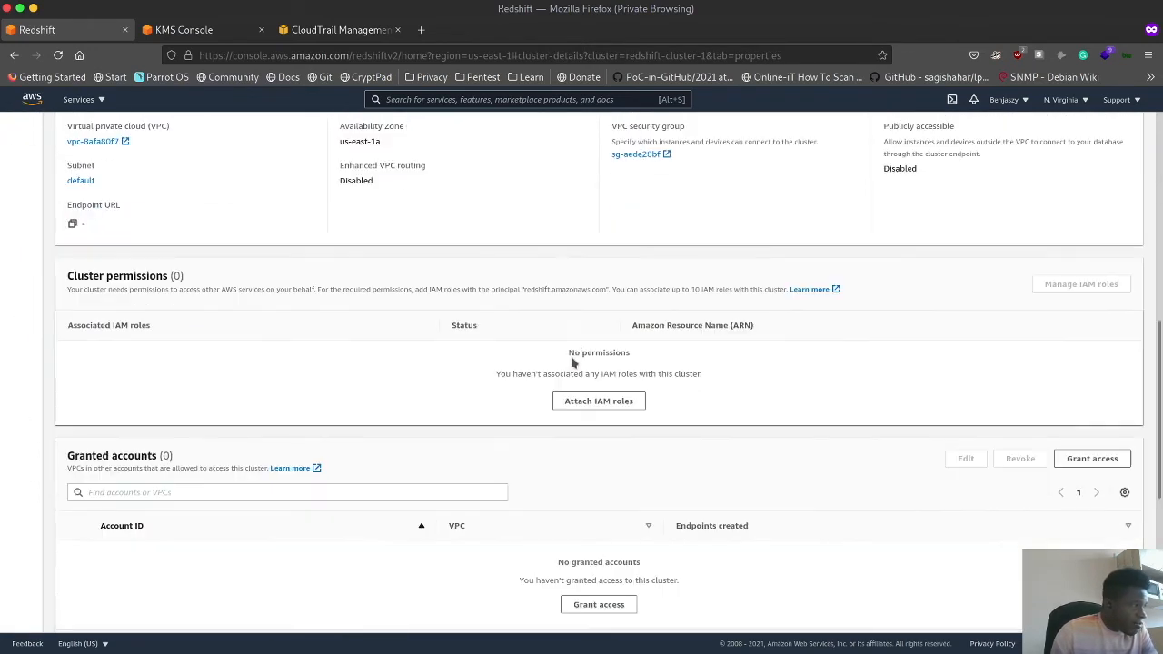
scroll(575, 342, down, 4)
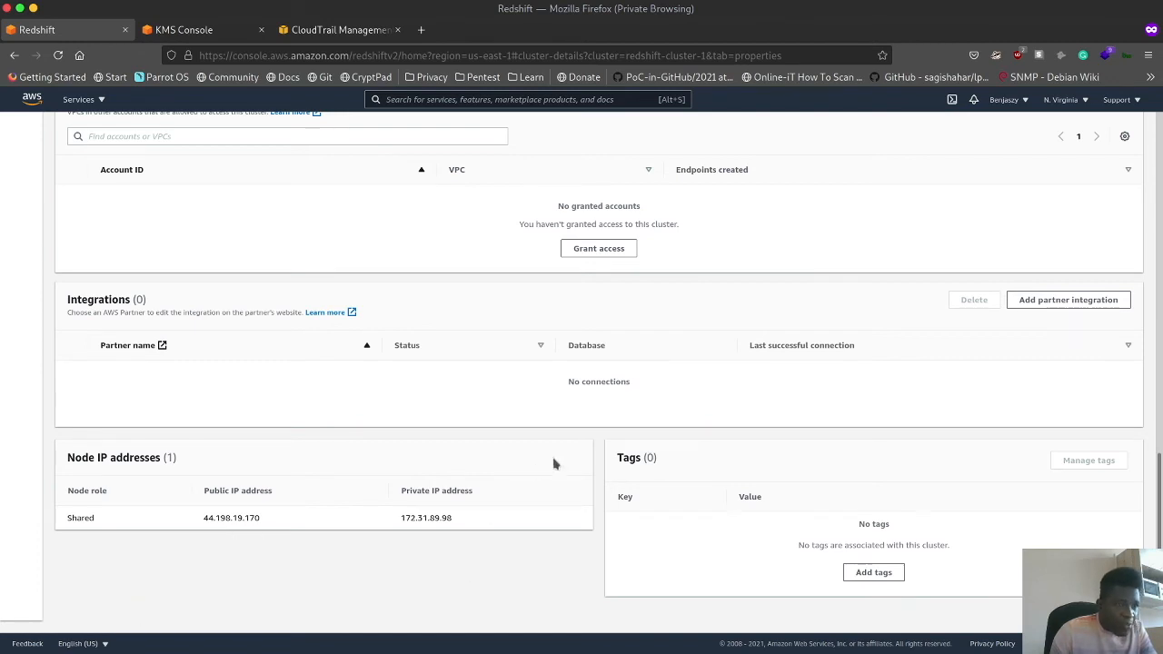
scroll(590, 443, up, 3)
scroll(611, 427, up, 7)
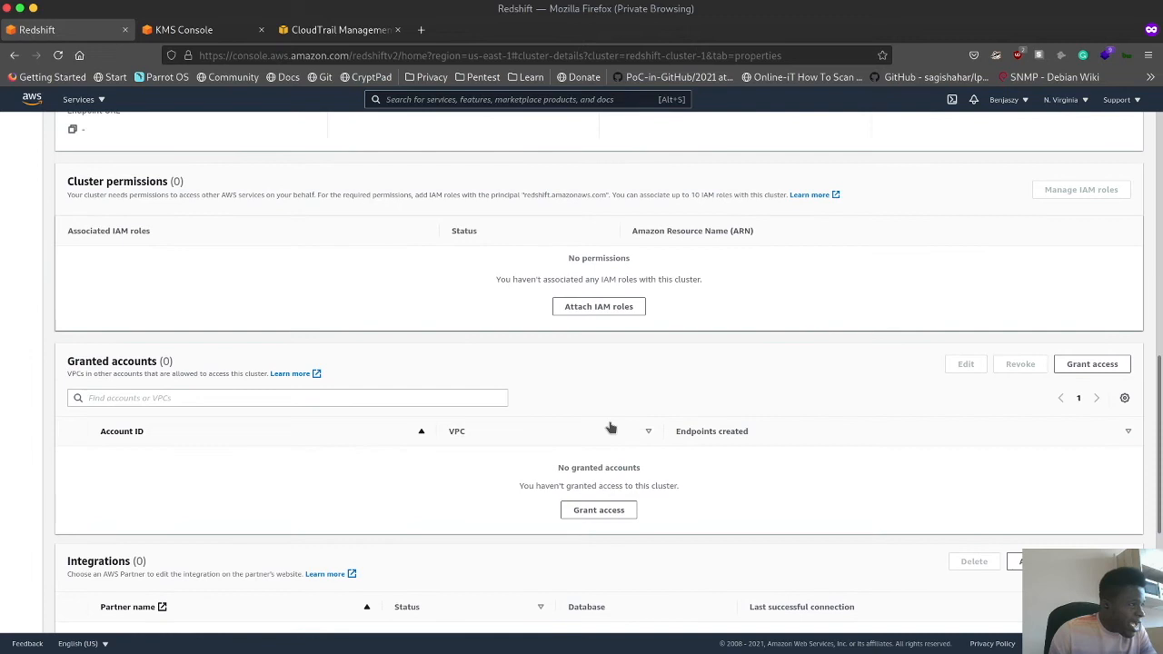
scroll(611, 427, up, 4)
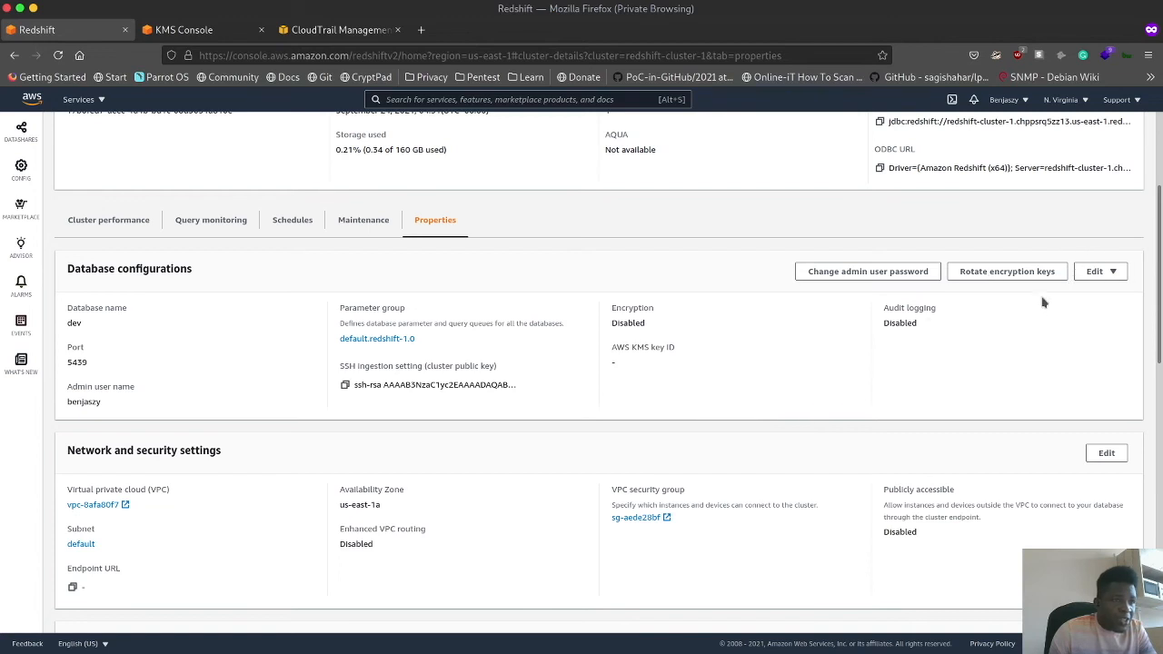
scroll(1054, 289, up, 4)
scroll(1044, 309, down, 3)
- Enable AWS KMS encryption on redshift-cluster-1 with the Youtube-Training key and save
click(1104, 342)
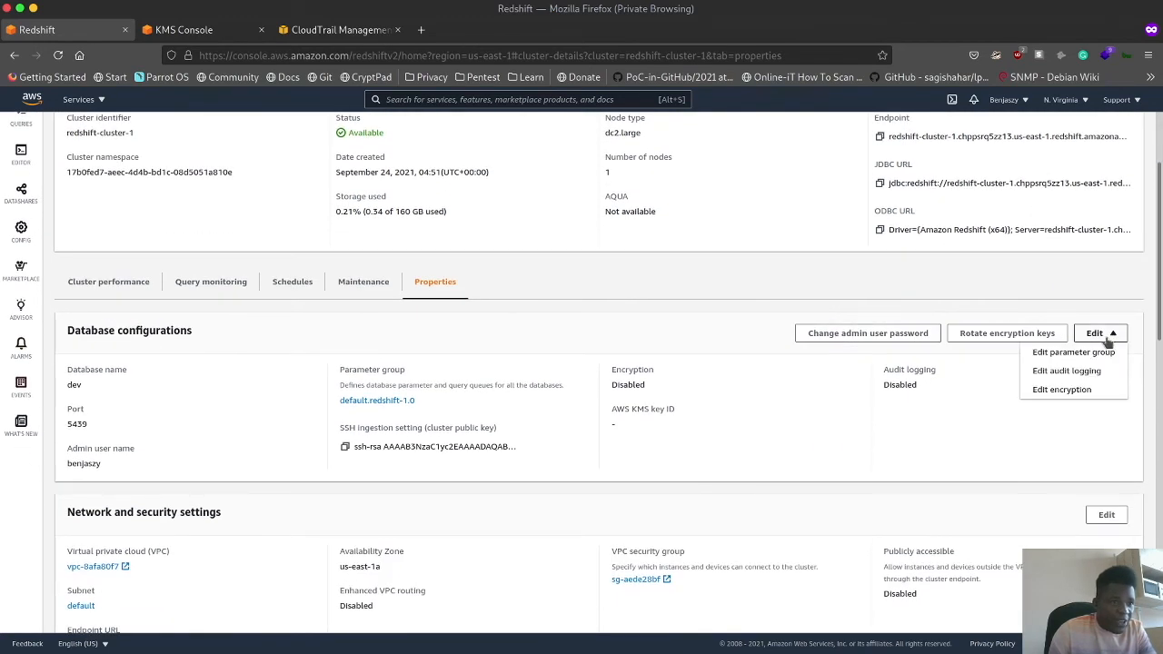
click(1059, 390)
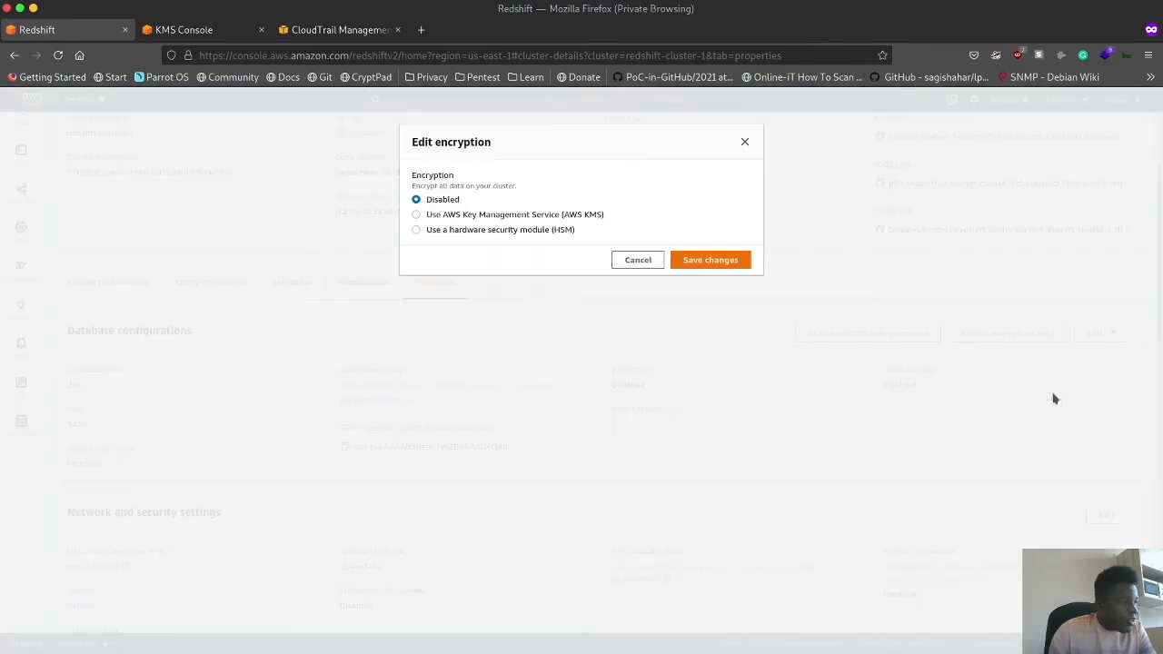
click(474, 215)
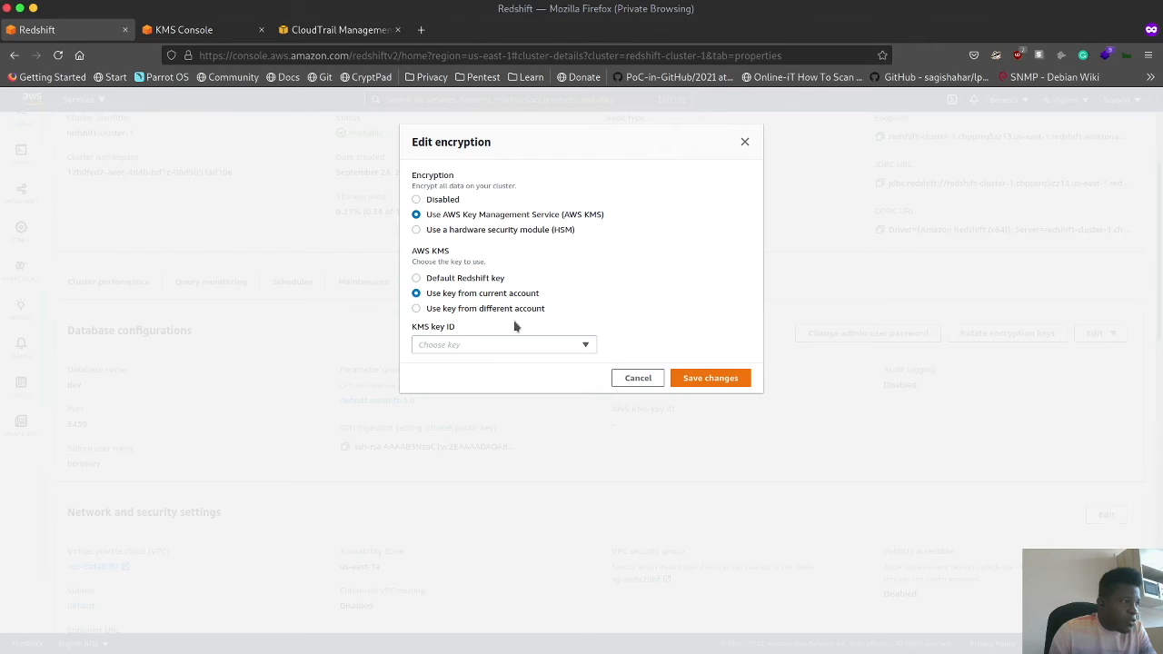
click(447, 346)
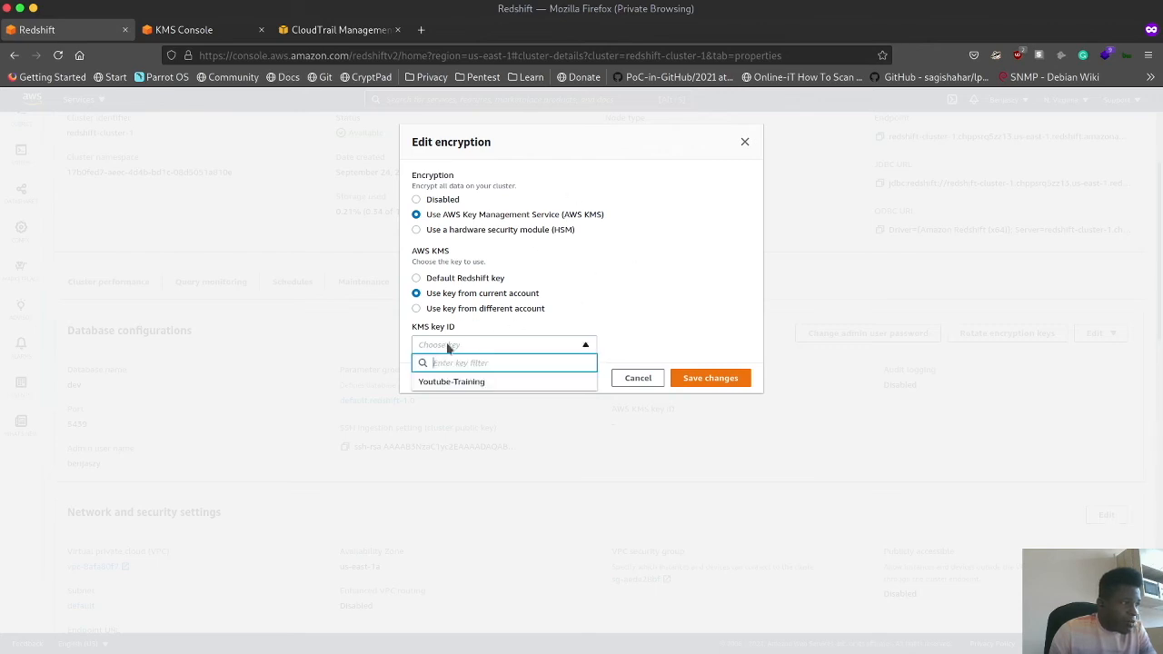
click(437, 383)
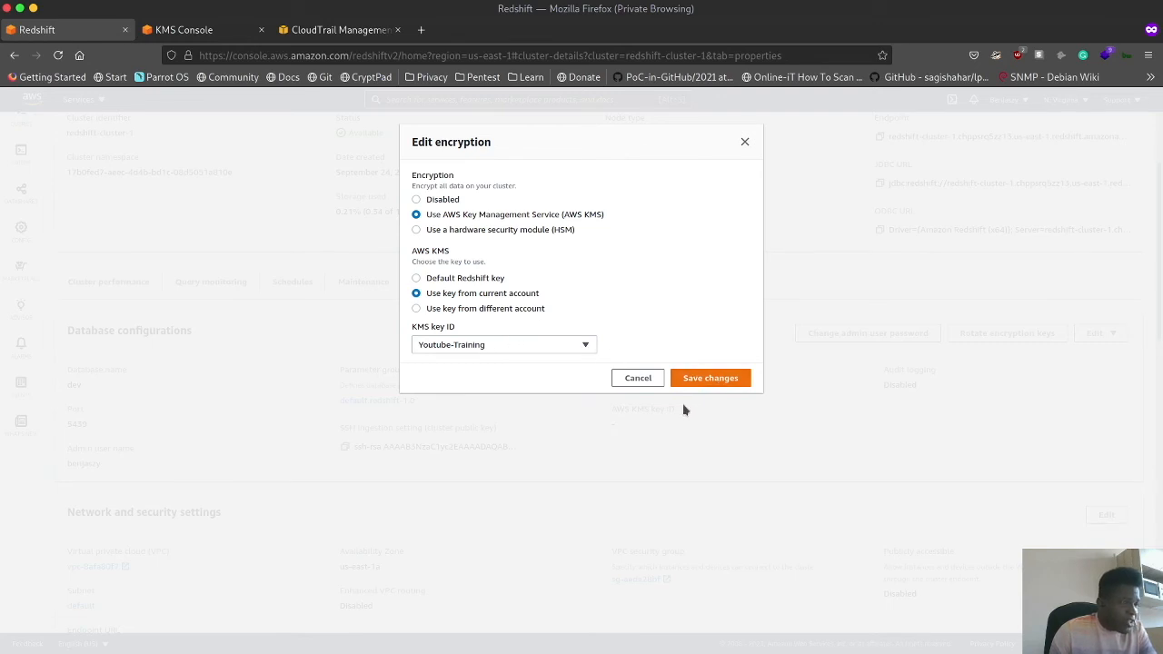
click(696, 384)
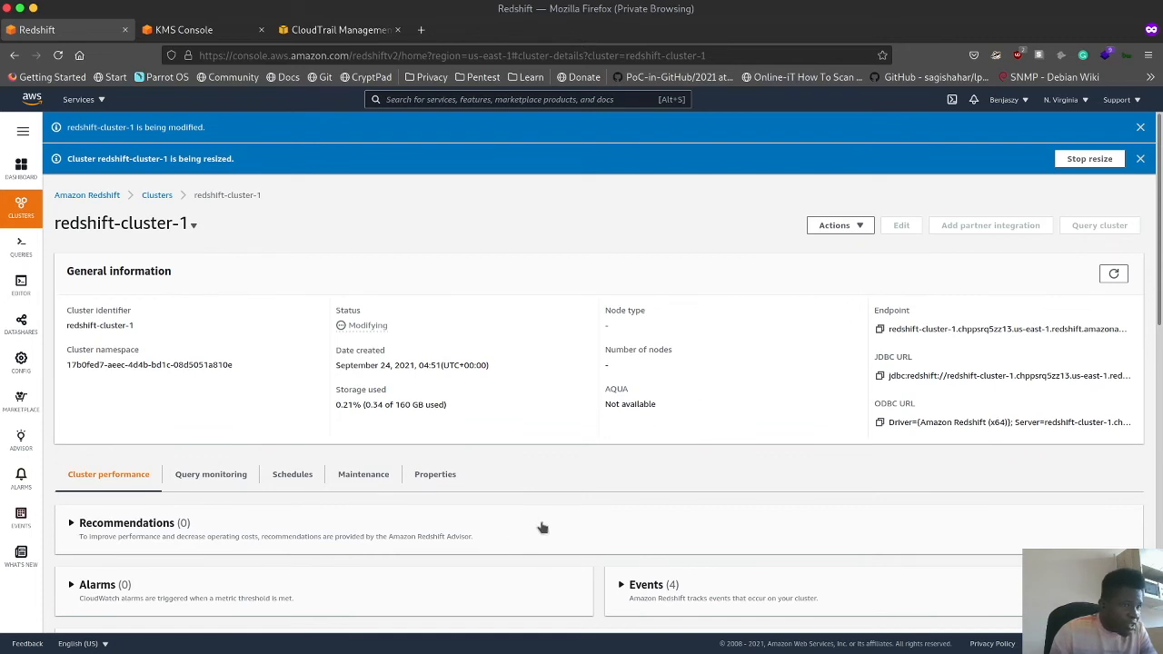
- Review redshift-cluster-1's metrics and Properties tab while it modifies
scroll(548, 527, down, 3)
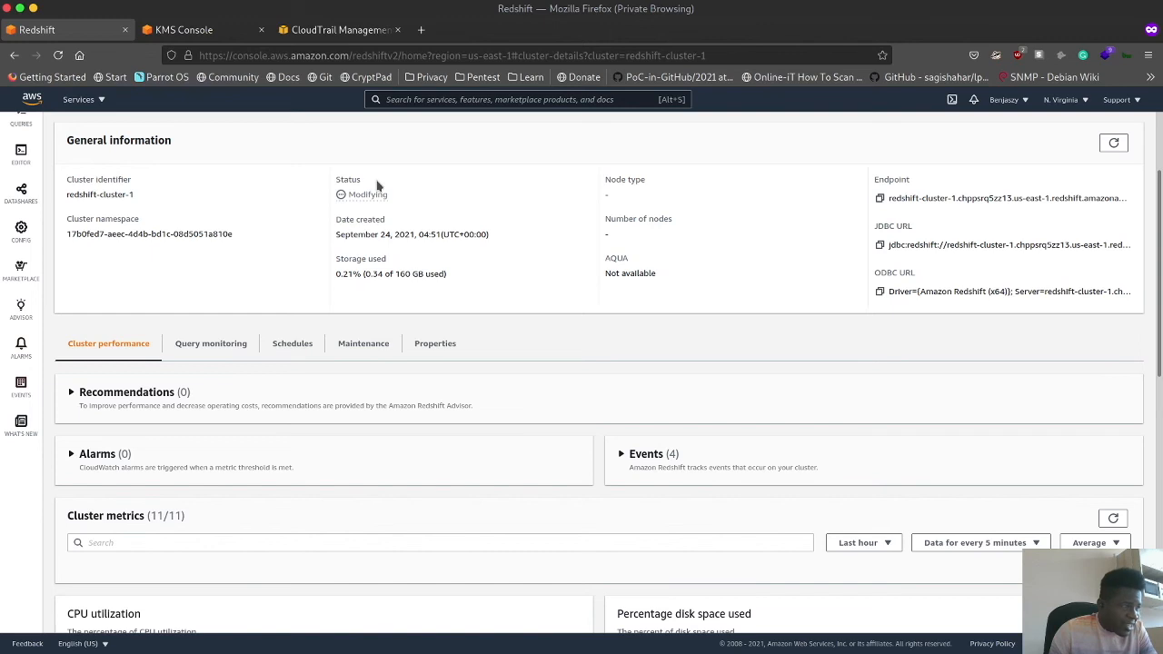
scroll(498, 421, down, 3)
scroll(498, 421, down, 6)
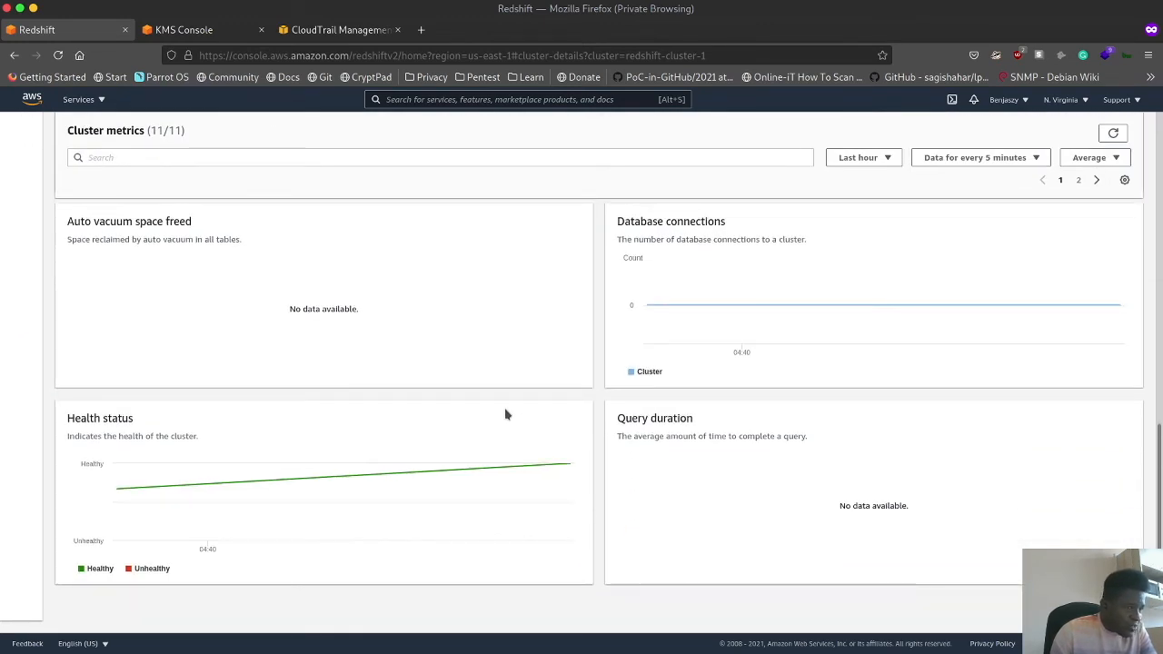
scroll(507, 414, up, 4)
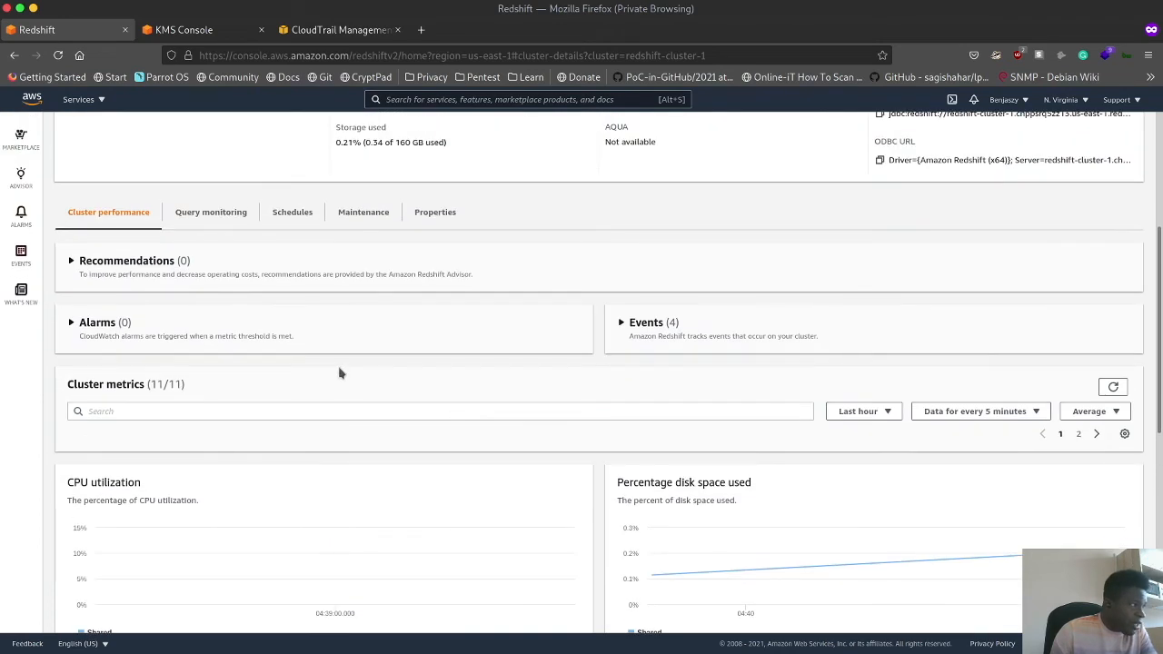
scroll(540, 331, up, 3)
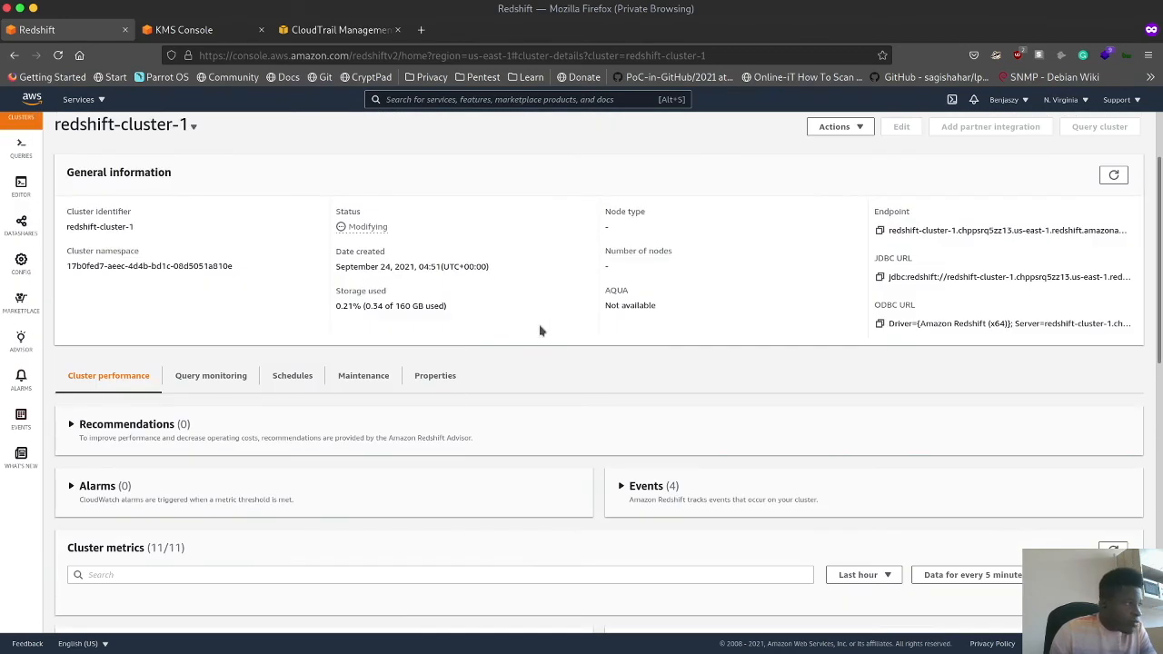
click(436, 375)
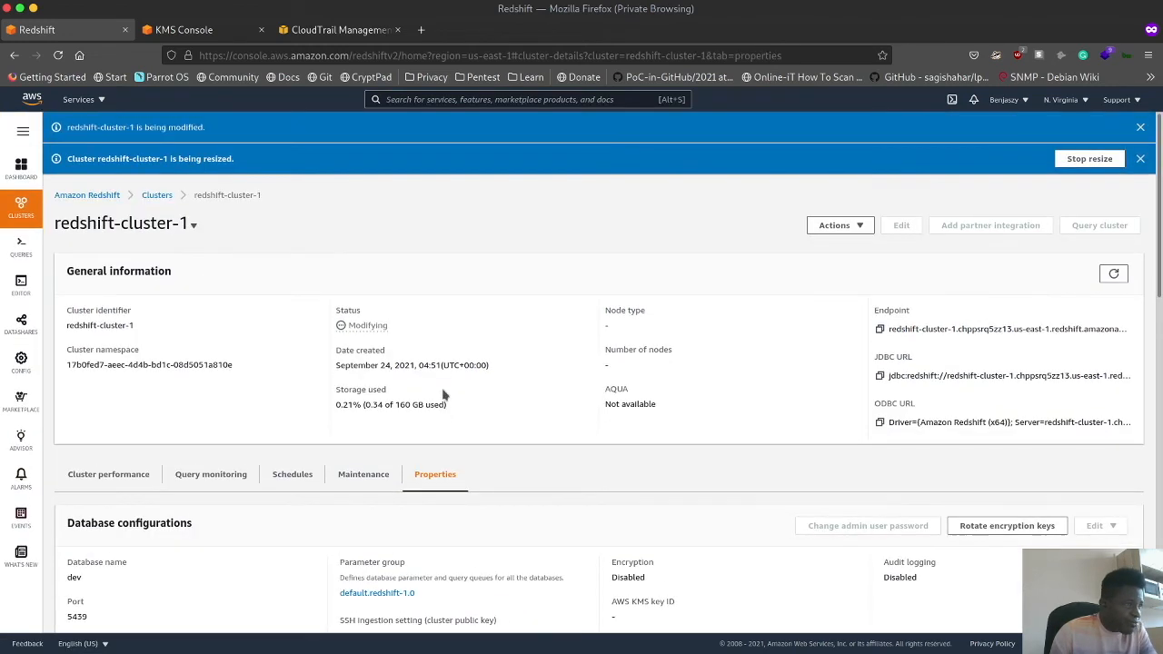
scroll(570, 479, down, 7)
scroll(570, 479, down, 5)
scroll(596, 463, up, 1)
scroll(596, 463, up, 11)
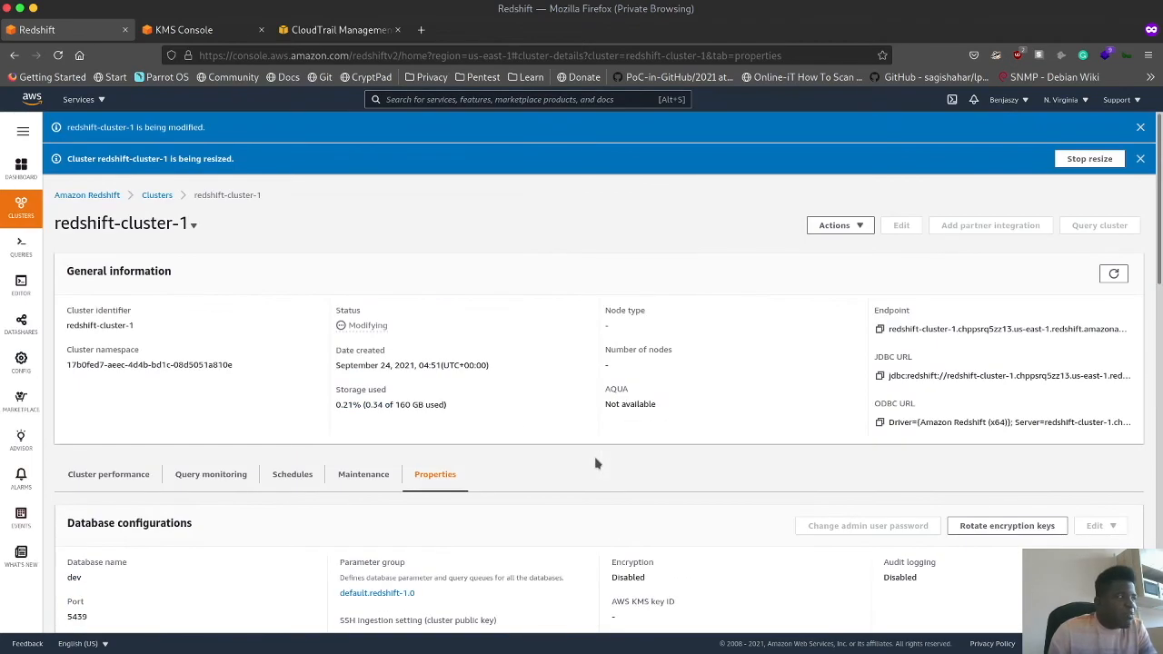
- Check the Actions menu, return to the Clusters list, and reopen redshift-cluster-1's Actions menu
click(854, 227)
click(642, 240)
click(155, 196)
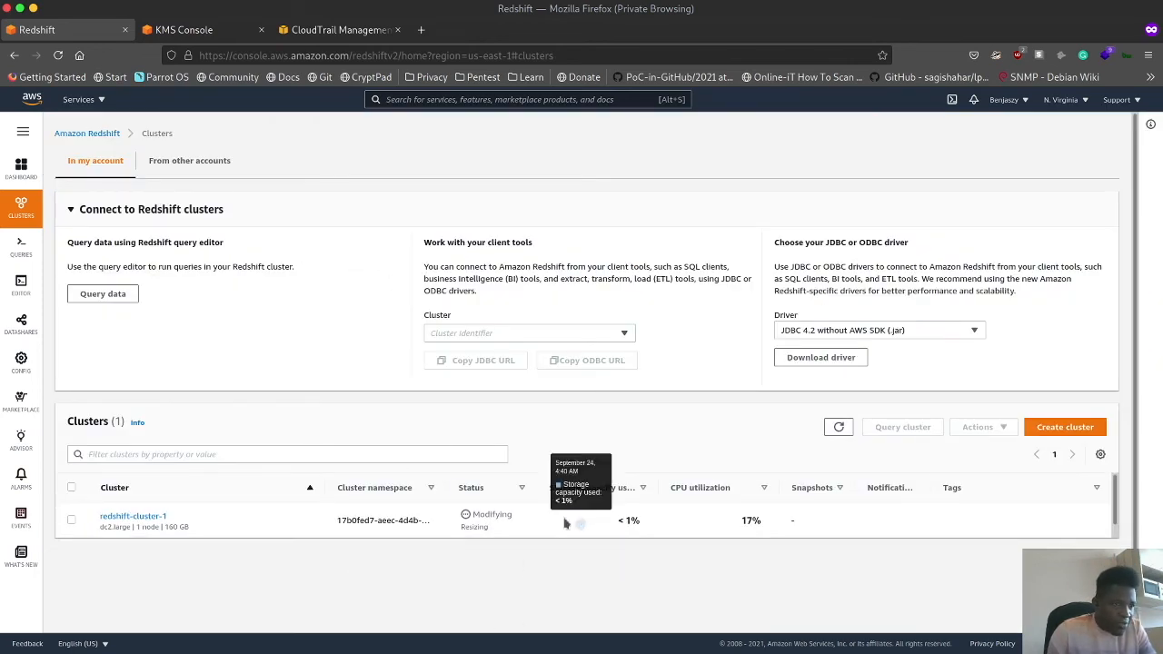
click(135, 517)
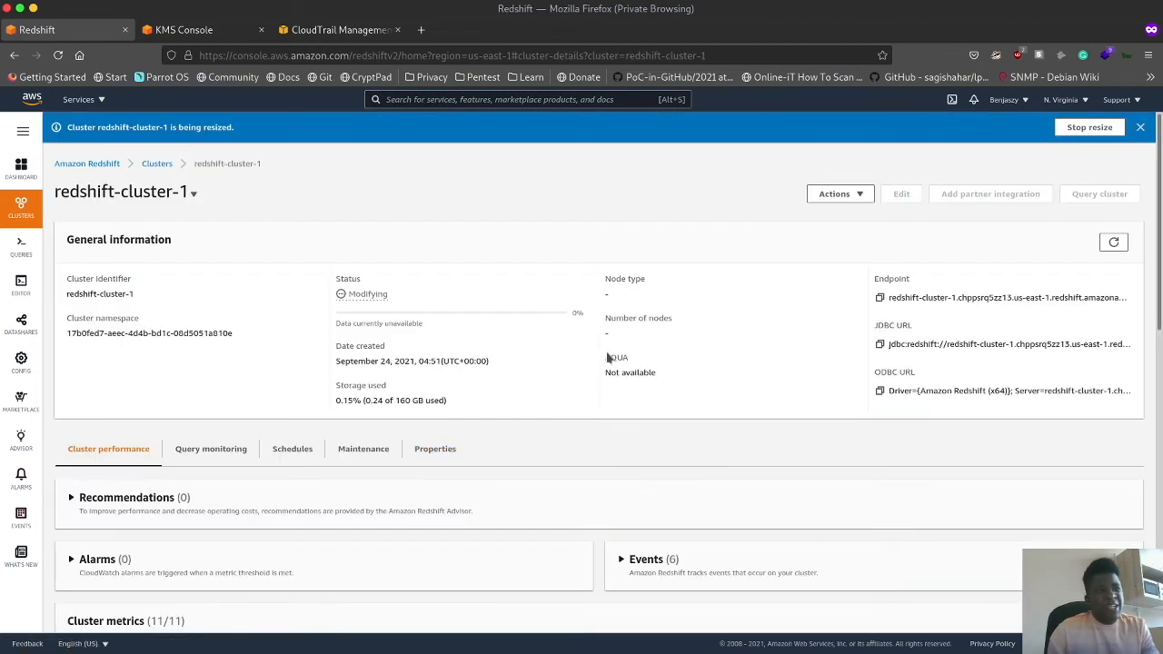
click(858, 195)
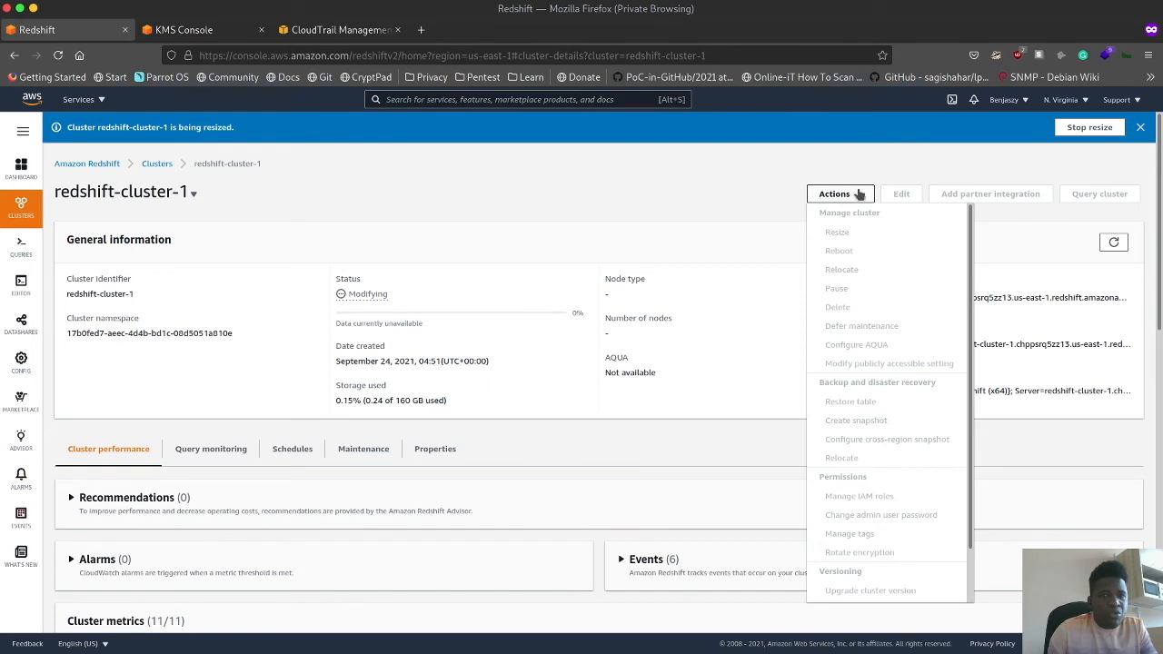
click(797, 251)
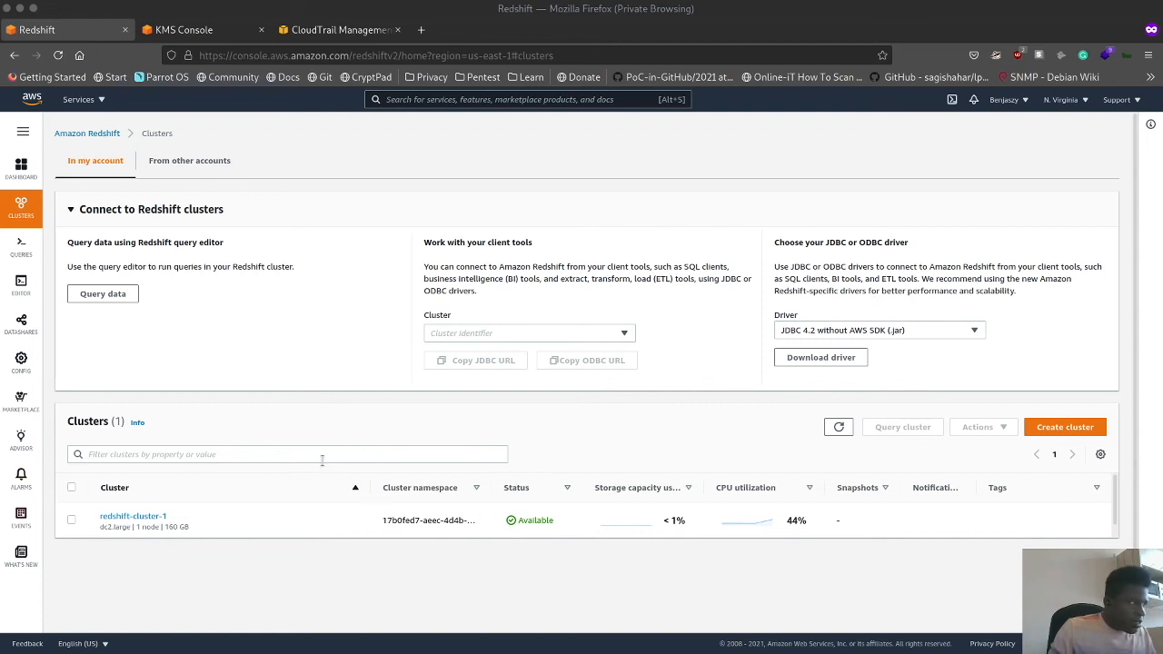
- Reopen redshift-cluster-1's edit form, expand Network and security, and go to its Properties tab
click(140, 517)
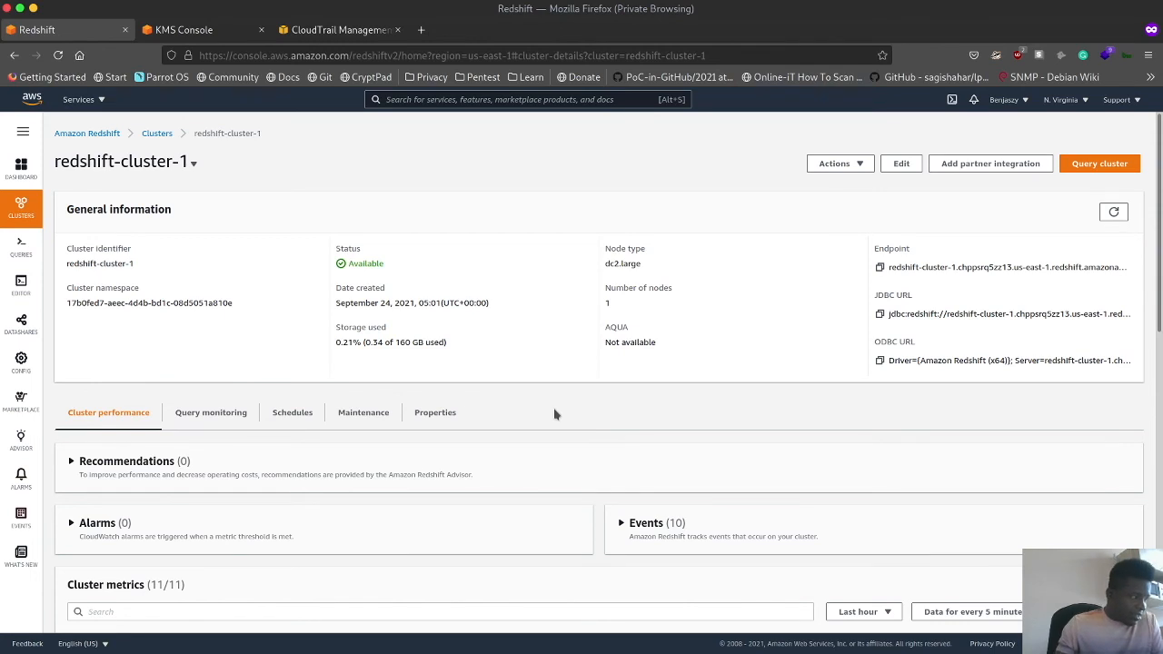
click(900, 167)
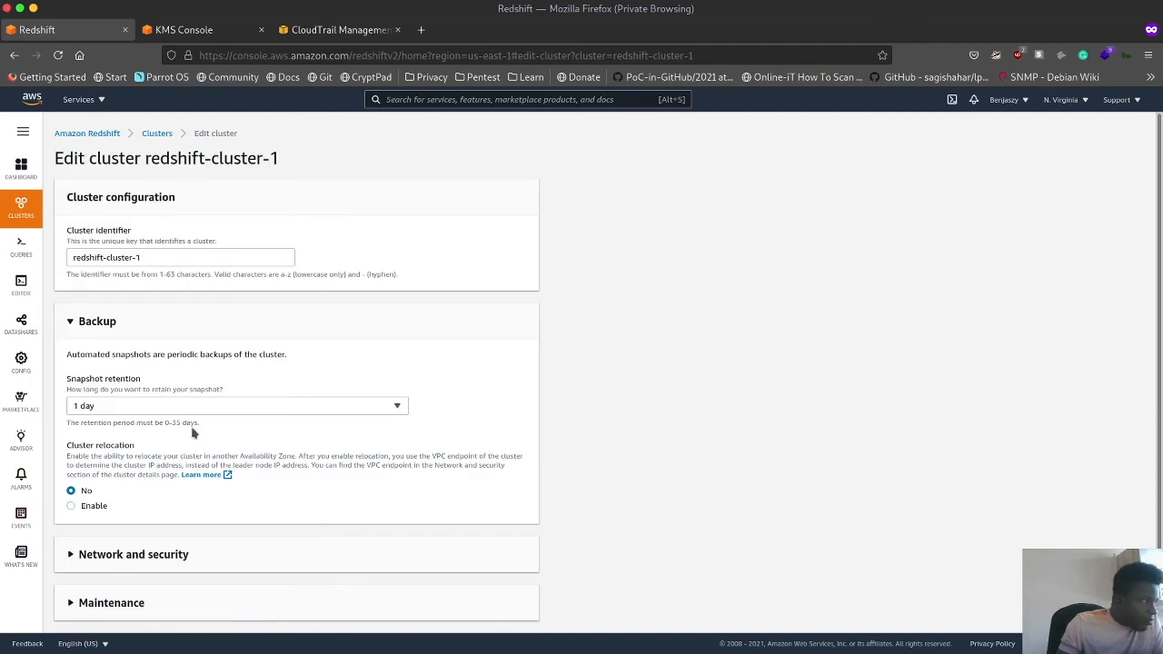
scroll(228, 405, down, 2)
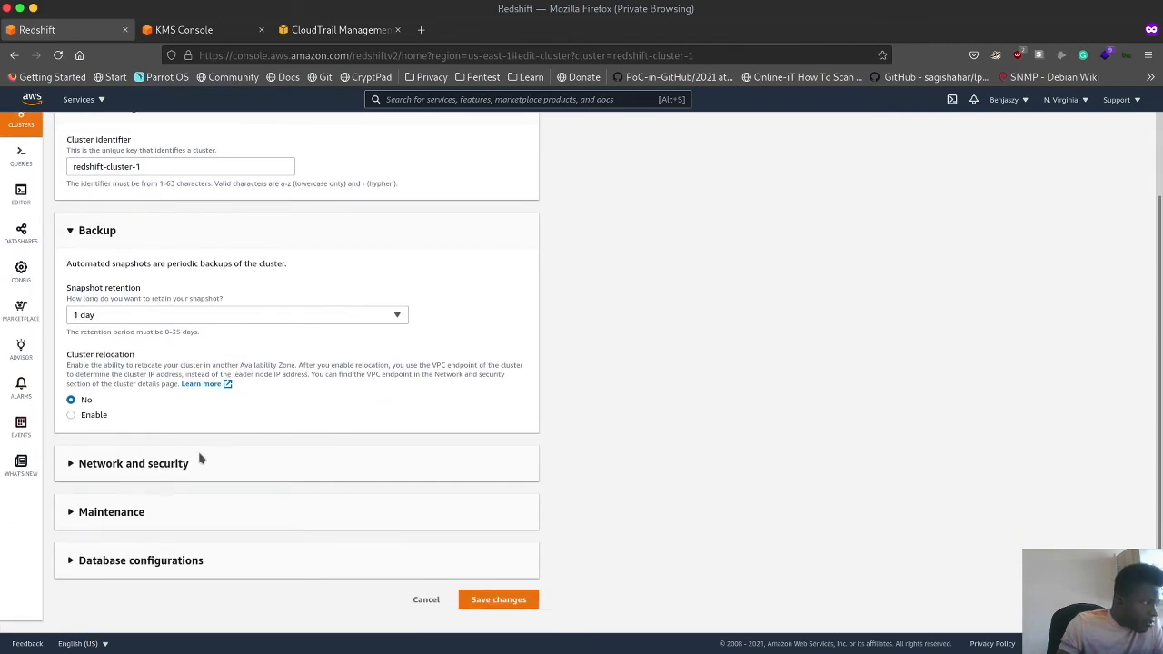
click(150, 465)
scroll(218, 474, down, 6)
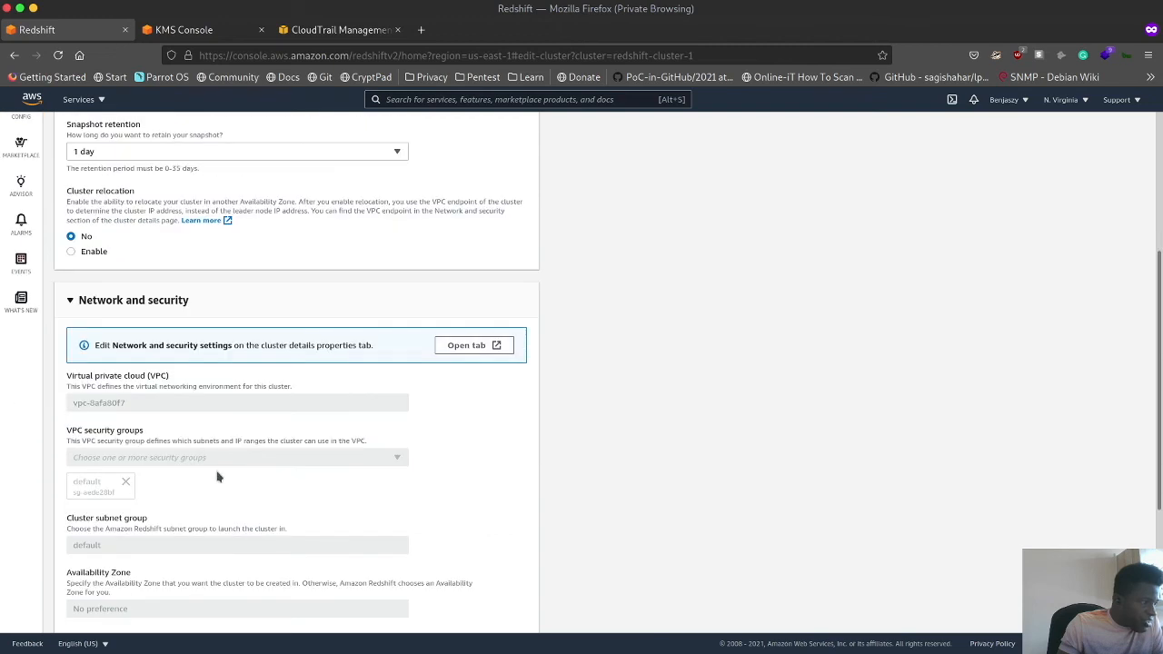
scroll(216, 471, up, 1)
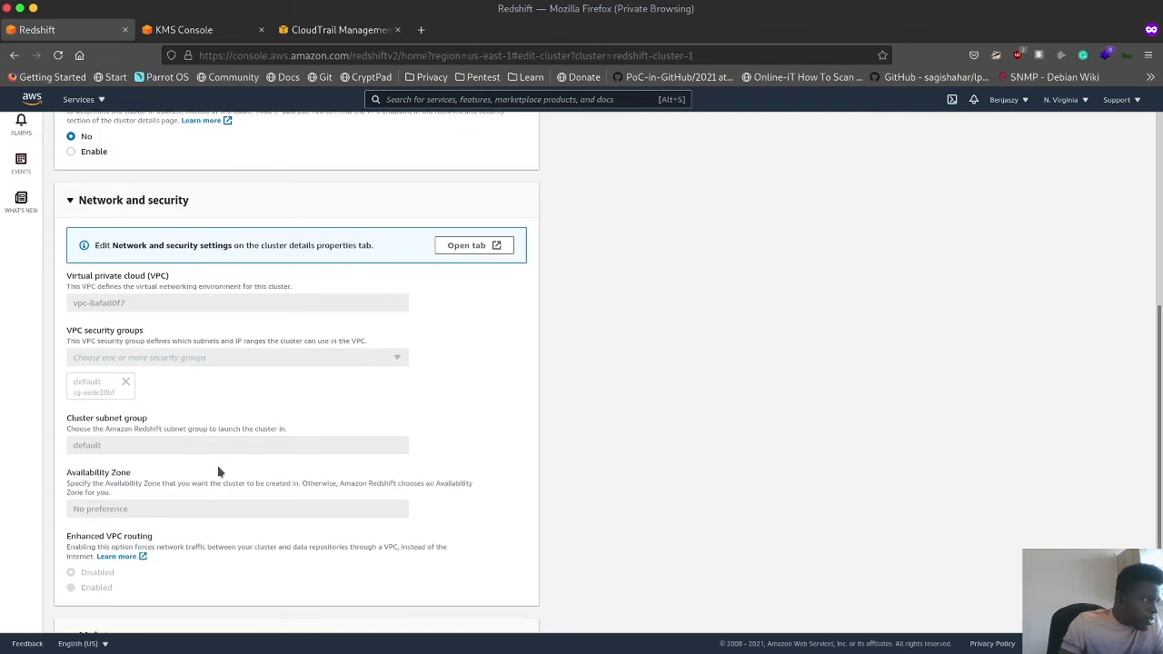
scroll(218, 469, up, 1)
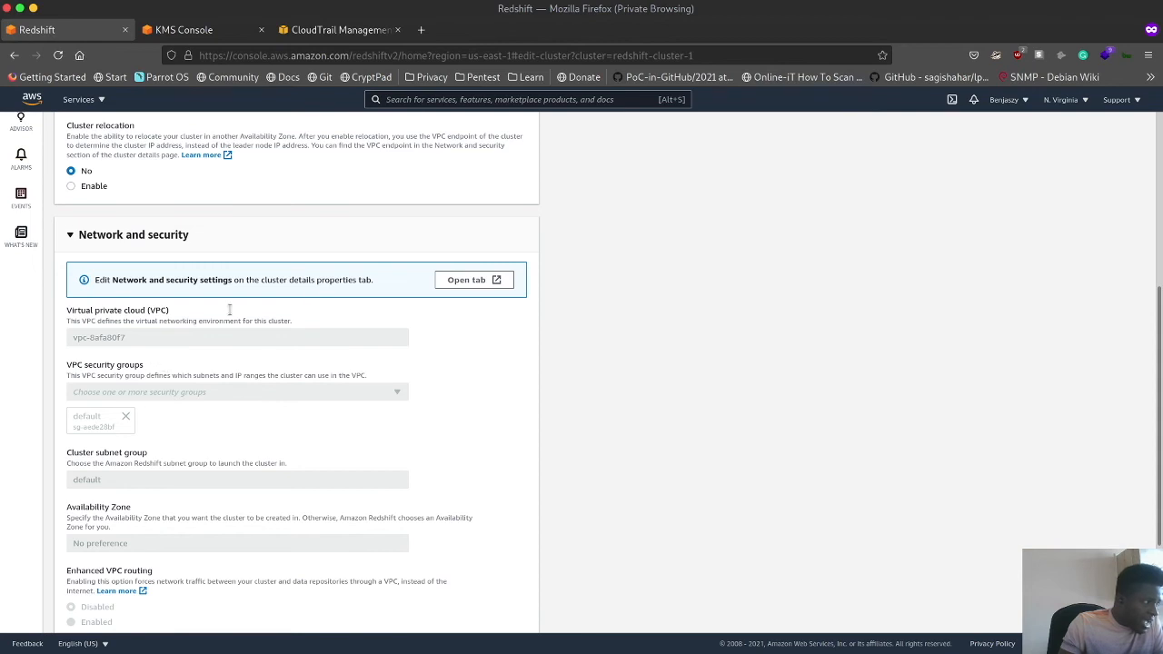
click(466, 281)
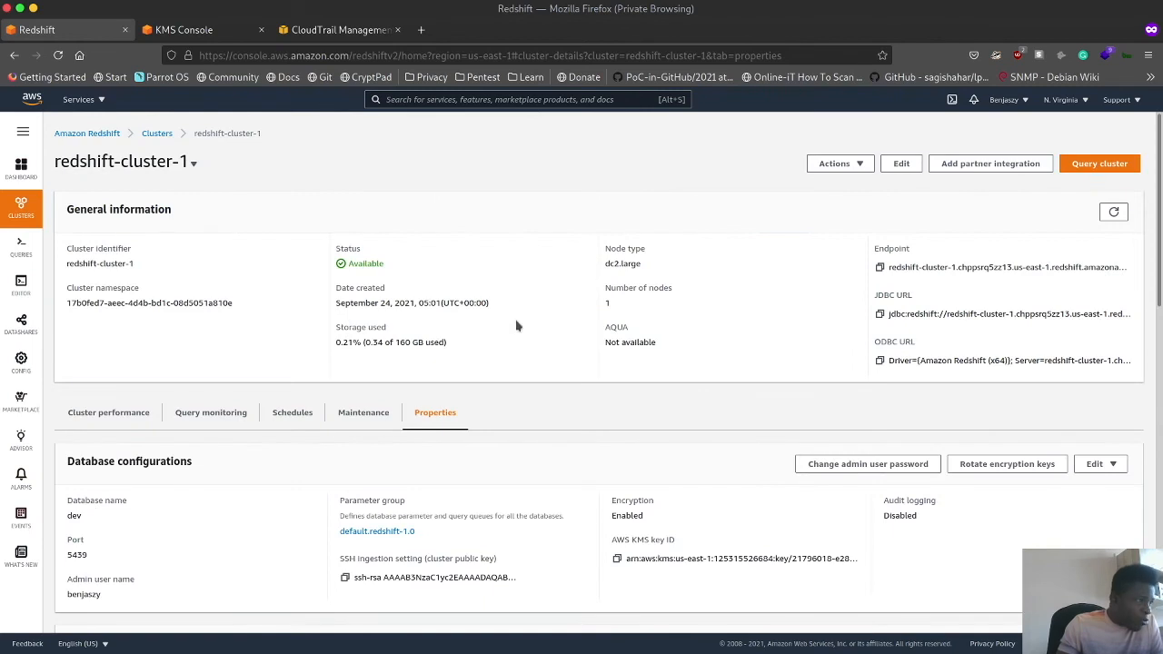
- Scroll to Network and security on the Properties tab and open its Edit page
scroll(595, 311, down, 5)
scroll(604, 310, down, 3)
scroll(604, 310, up, 4)
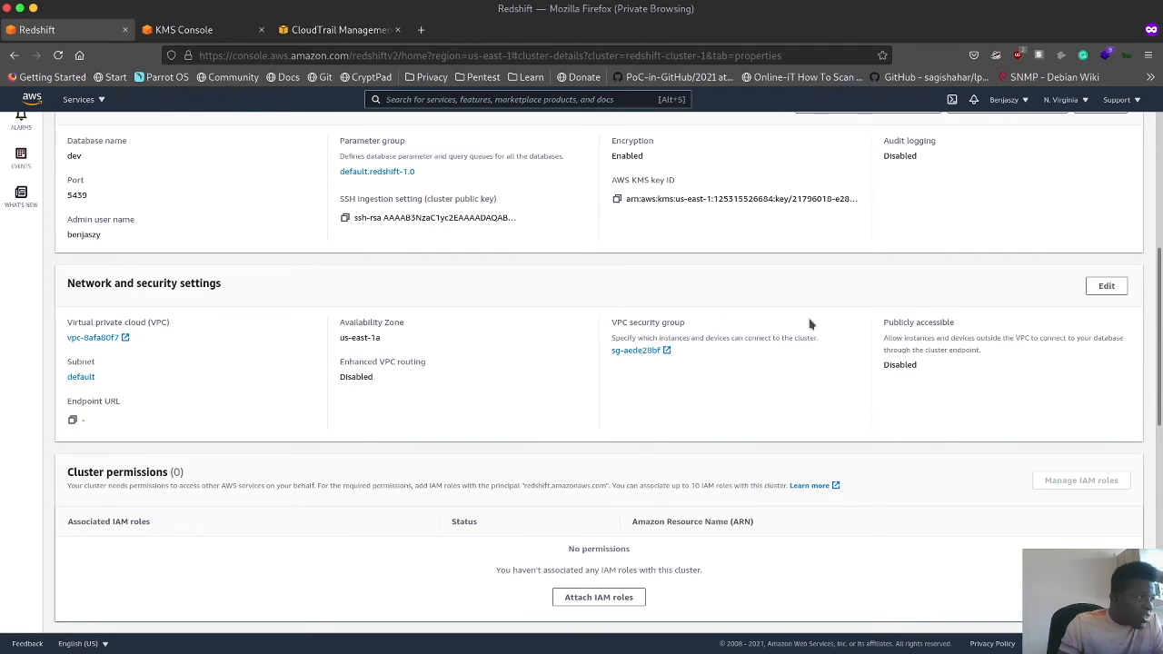
click(1093, 288)
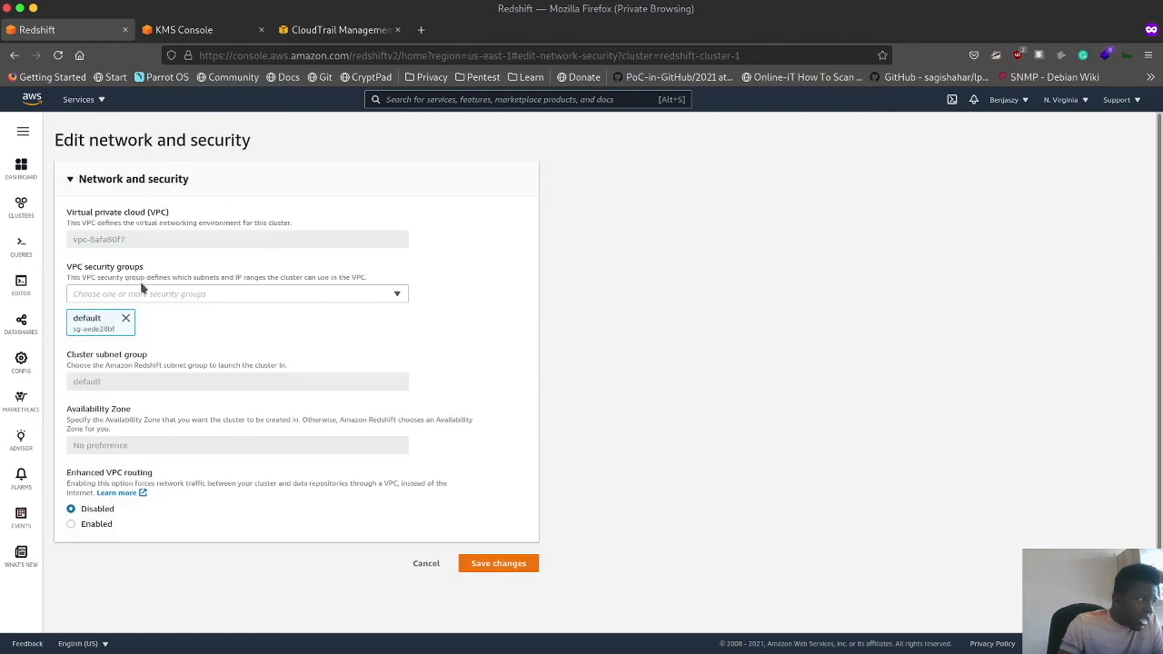
- Toggle the default VPC security group off and back on, then cancel the network edits
click(147, 296)
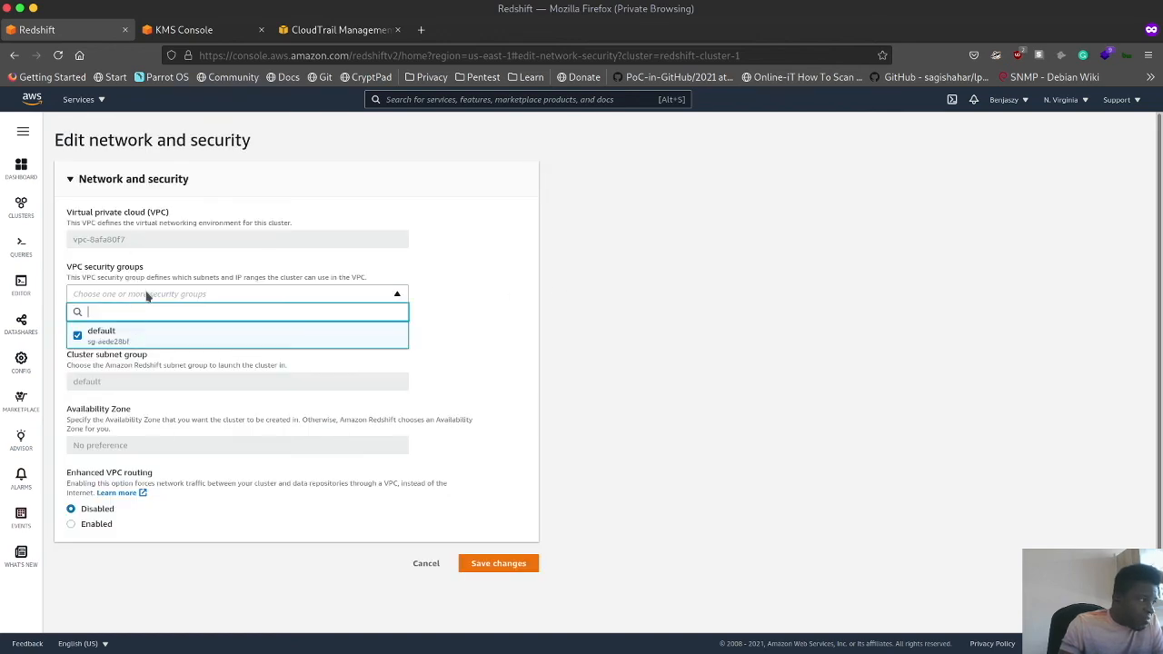
click(119, 337)
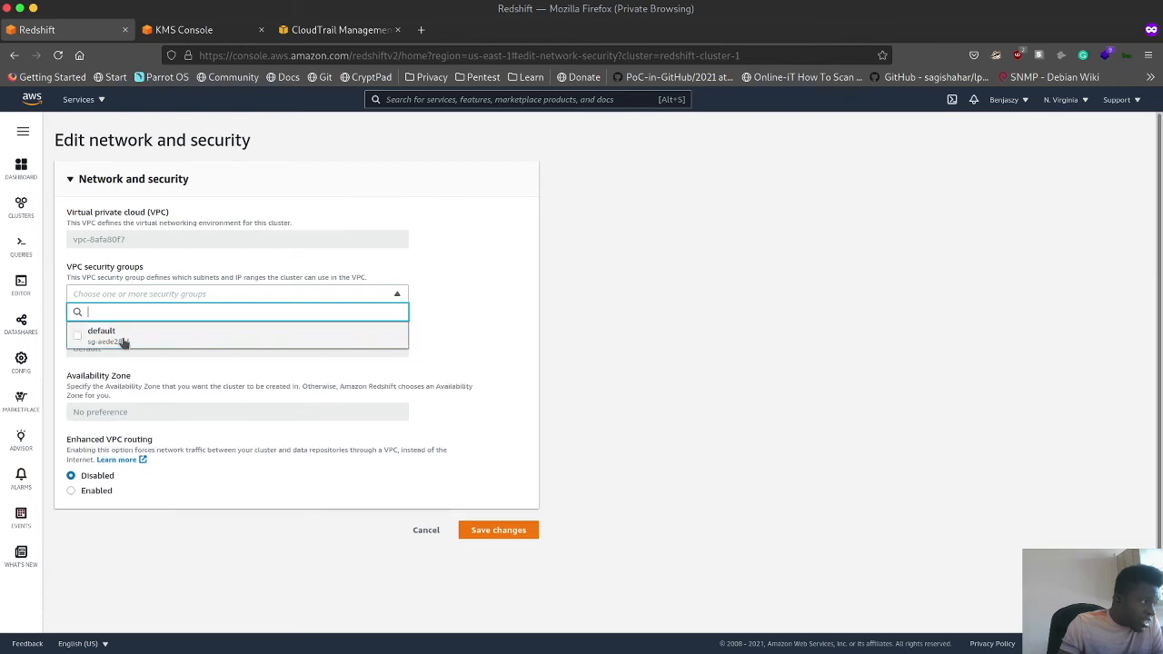
click(228, 337)
click(499, 297)
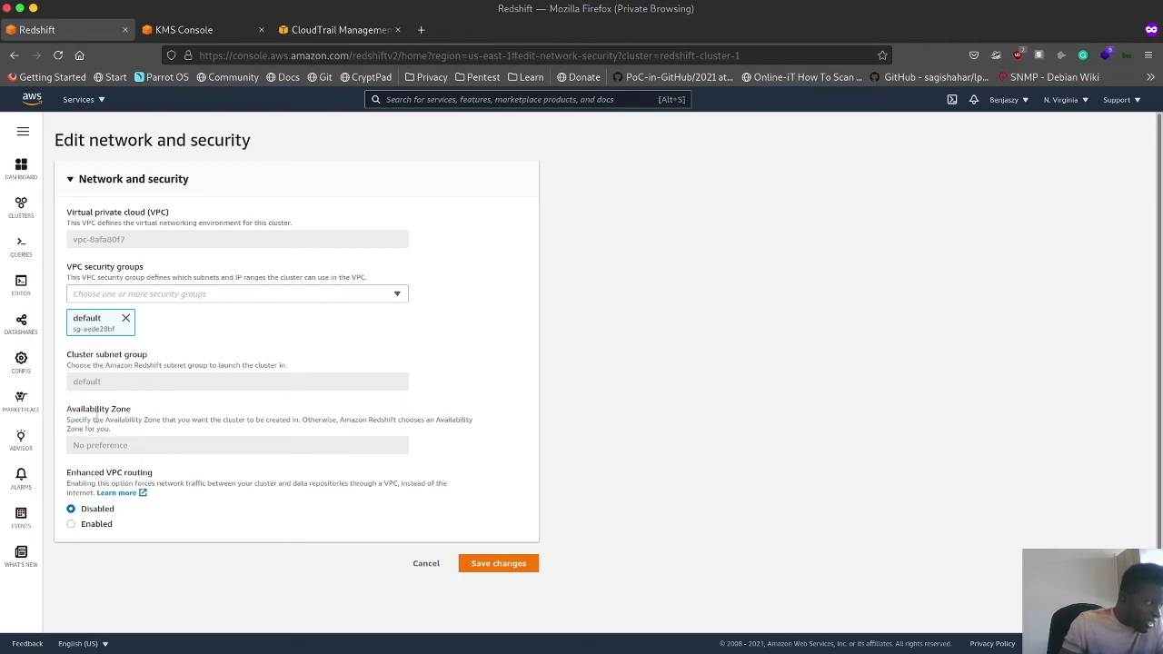
click(434, 564)
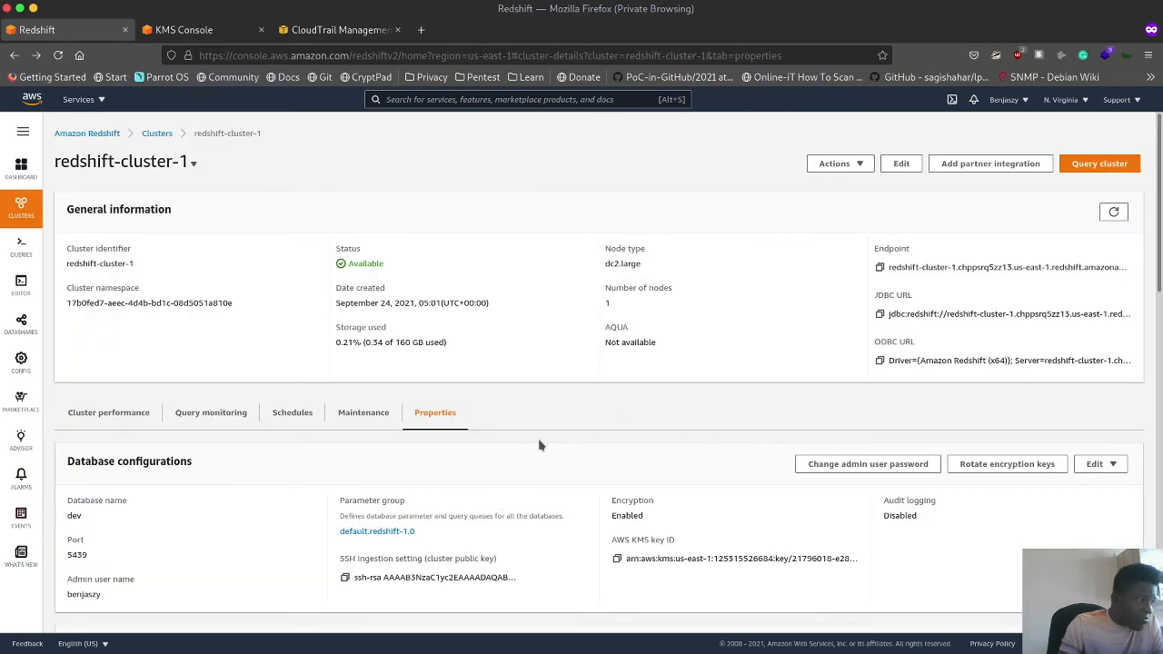
- Scroll through redshift-cluster-1's Properties, then return to the Clusters list via the breadcrumb
scroll(630, 354, down, 3)
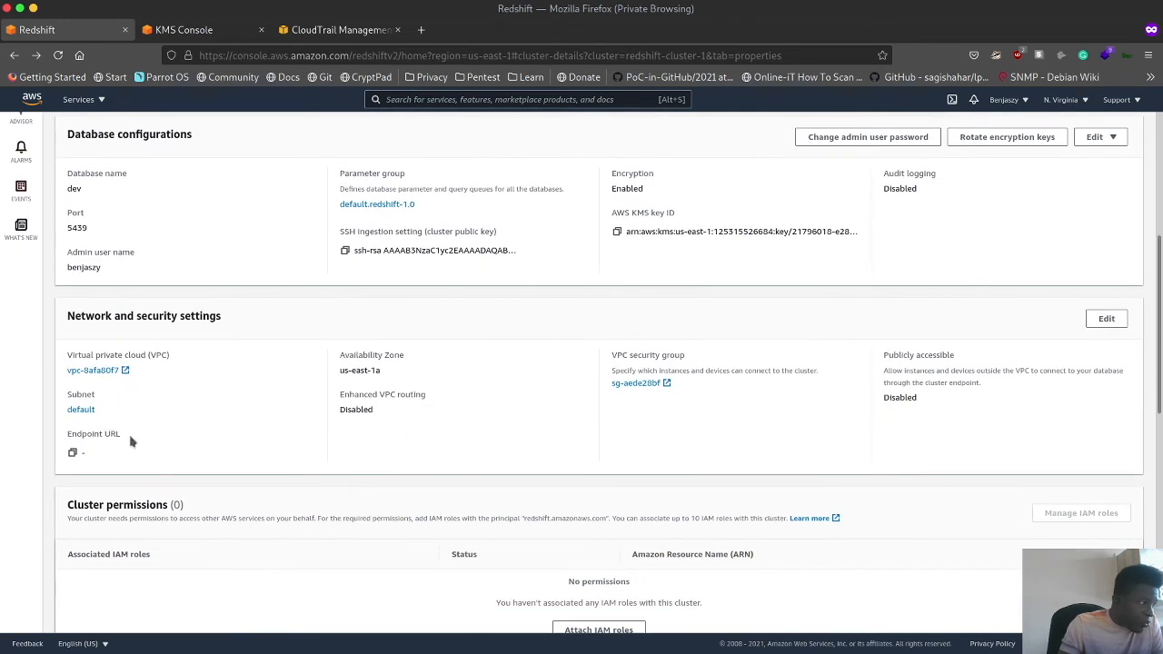
scroll(318, 427, down, 2)
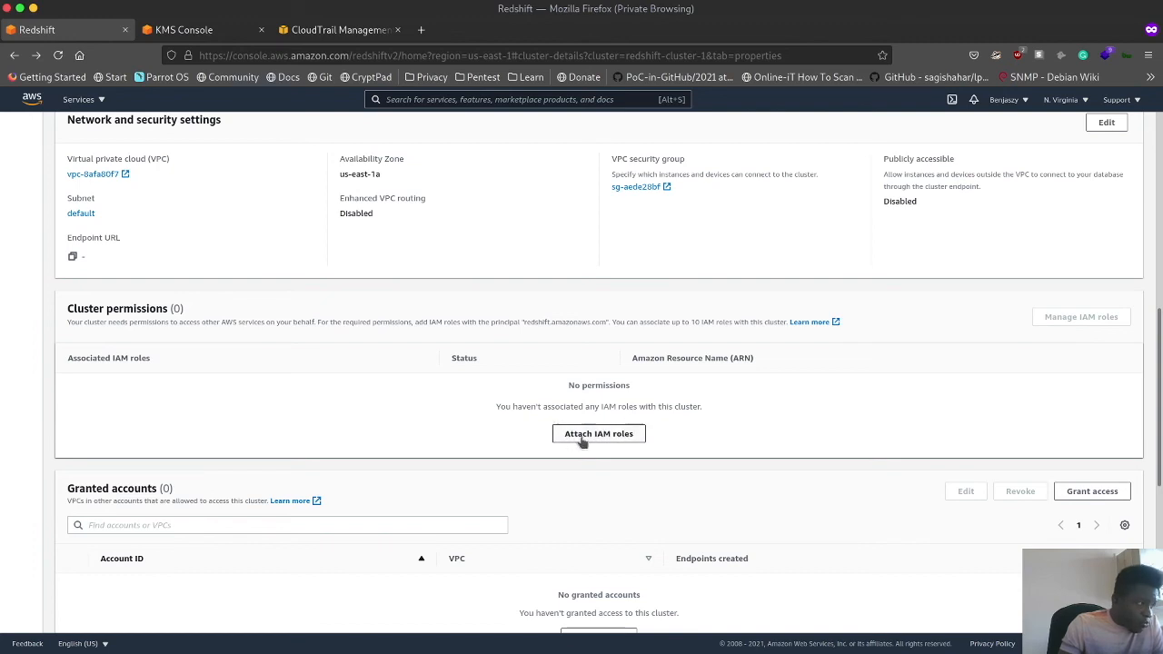
scroll(602, 436, down, 2)
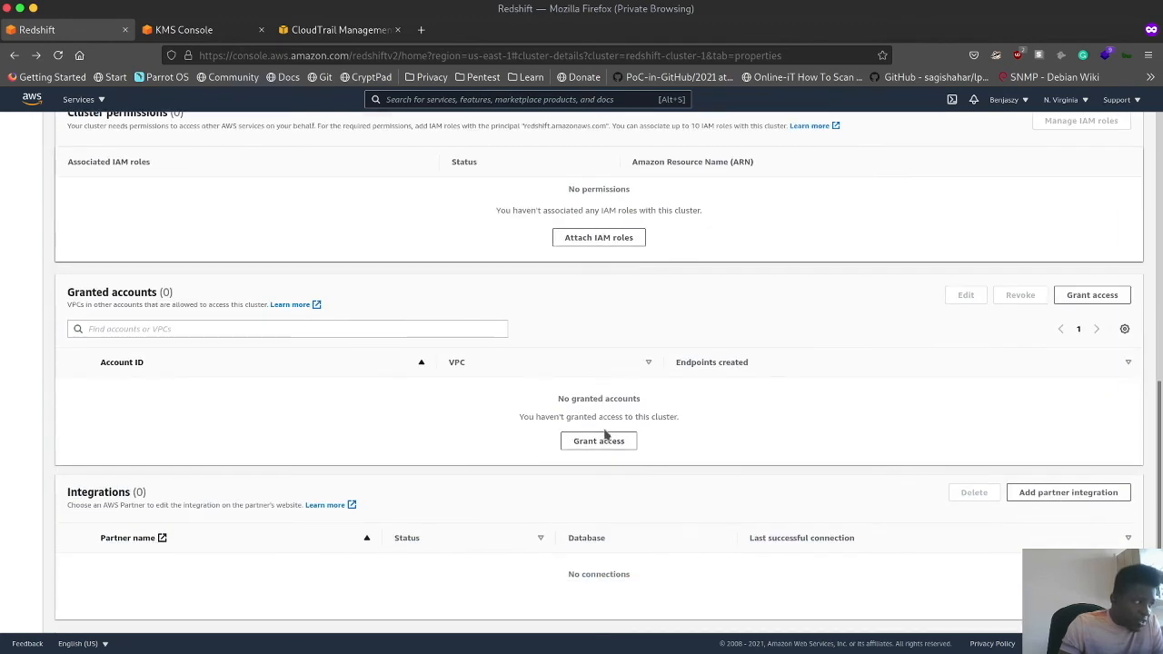
scroll(605, 436, down, 2)
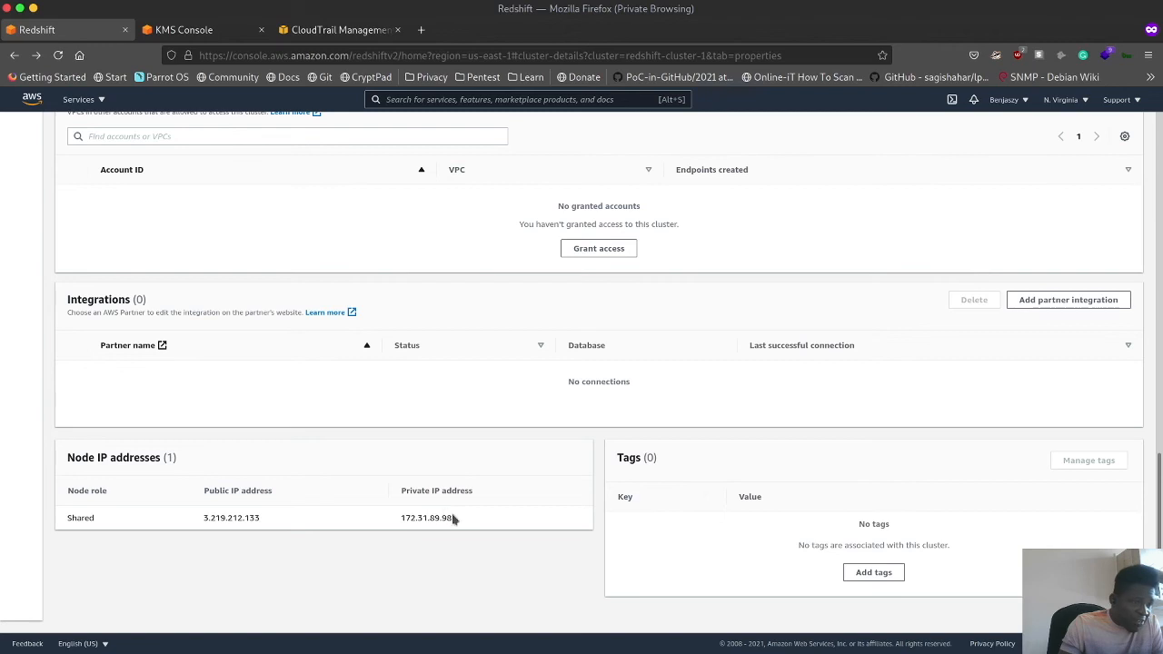
scroll(504, 499, up, 15)
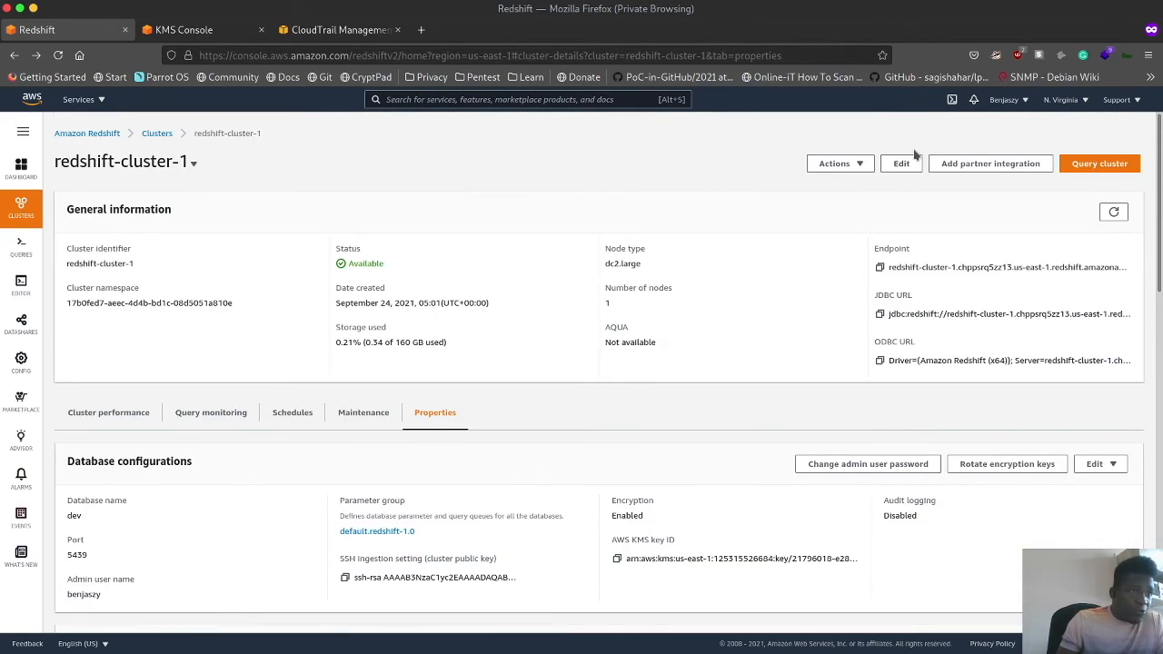
click(156, 134)
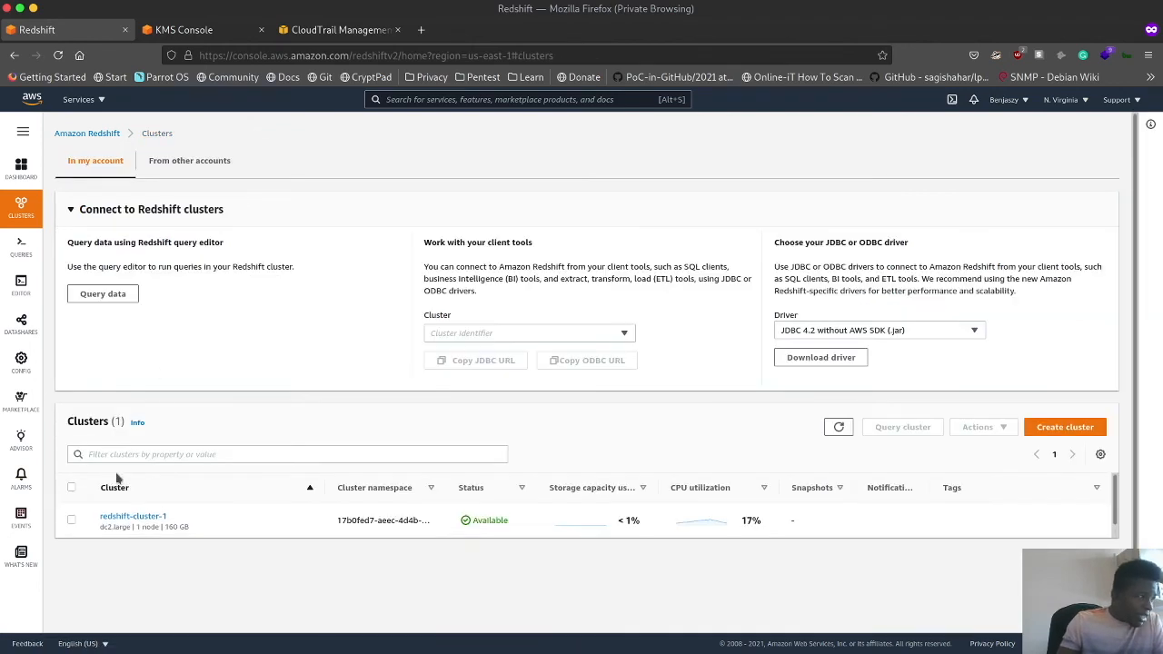
- Open redshift-cluster-1's details page from the clusters list
click(122, 516)
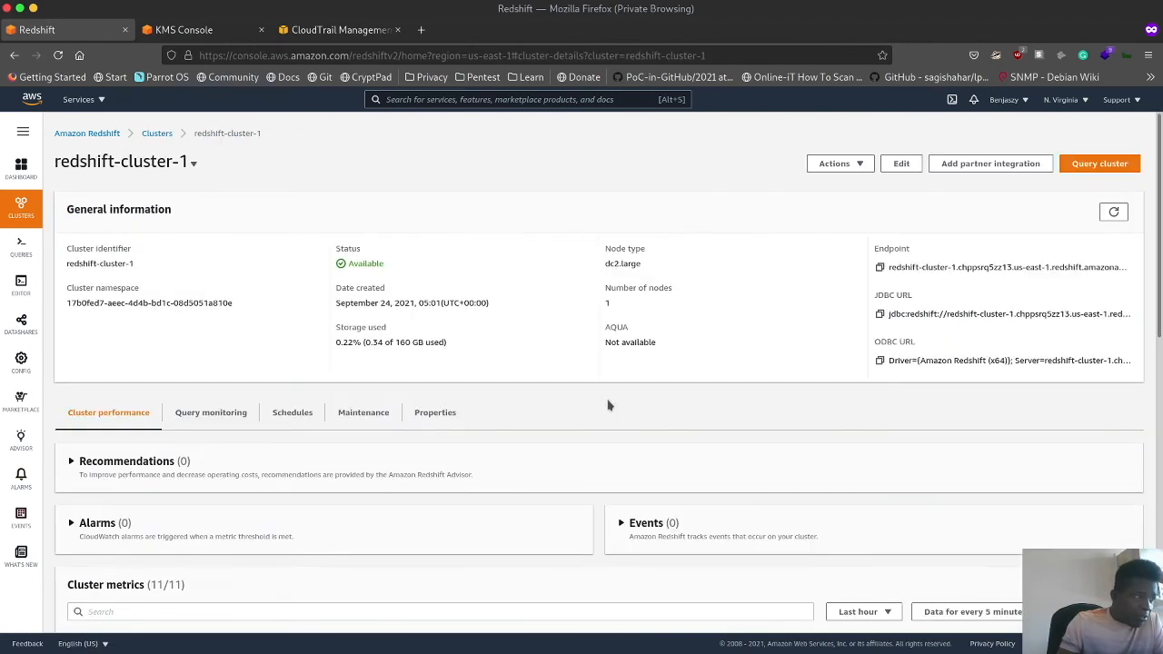
scroll(433, 493, down, 4)
scroll(443, 488, down, 2)
scroll(407, 488, up, 3)
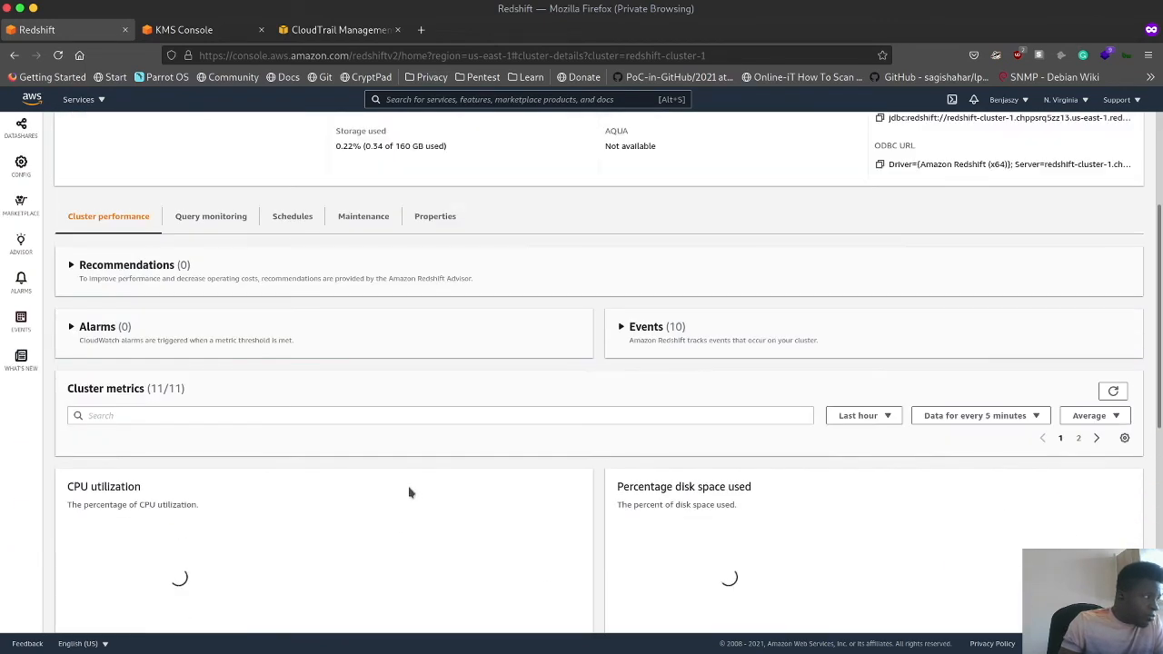
scroll(333, 428, up, 2)
scroll(480, 316, up, 2)
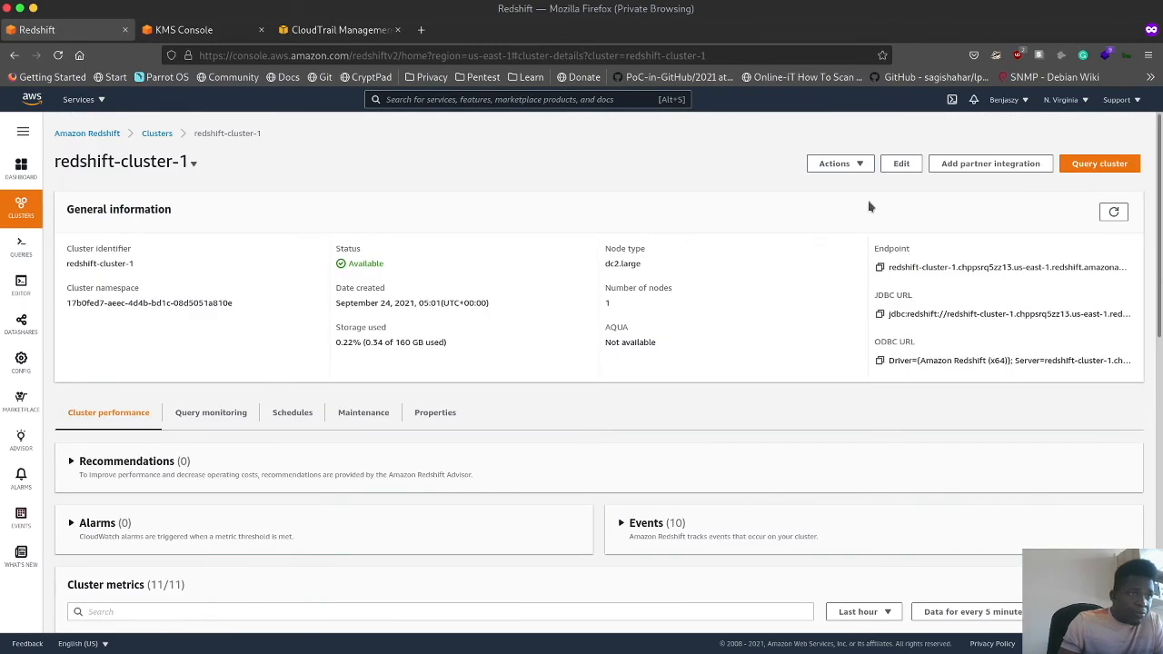
- Edit the cluster and expand Database configurations to reveal its AWS KMS key settings
click(904, 163)
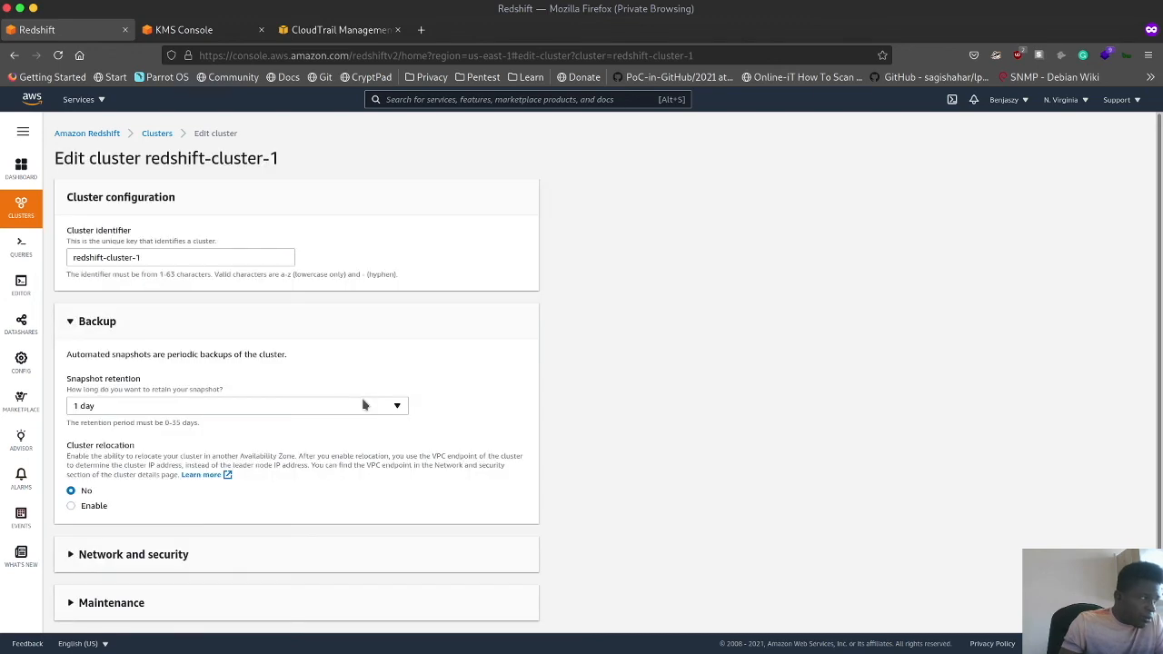
scroll(363, 405, down, 2)
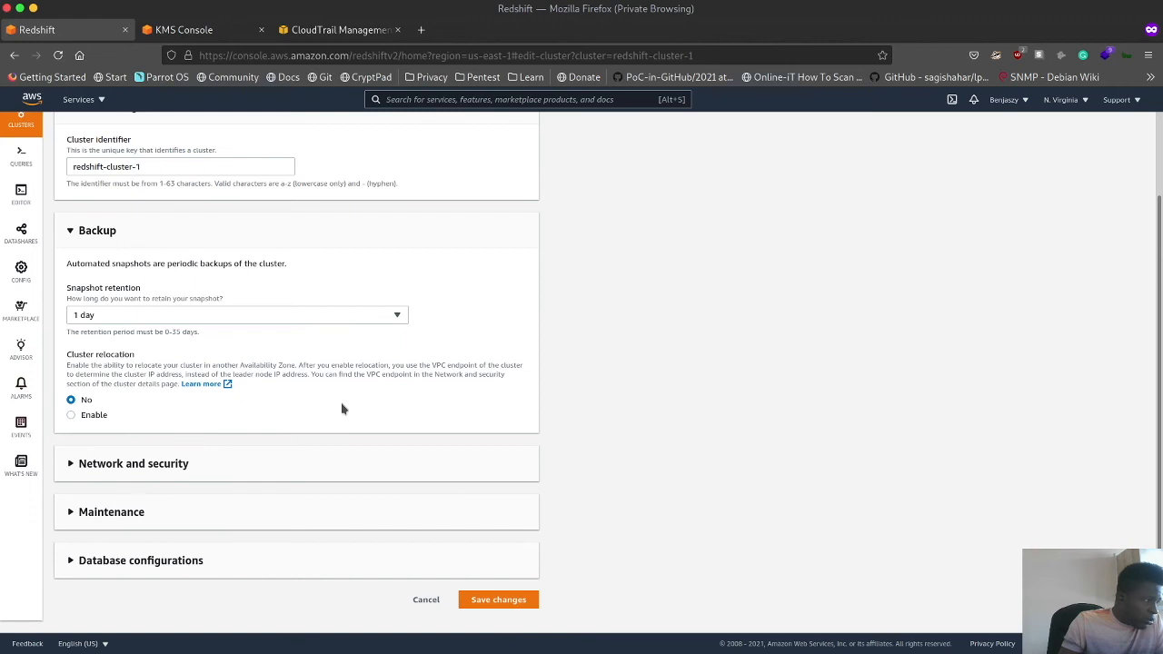
click(91, 561)
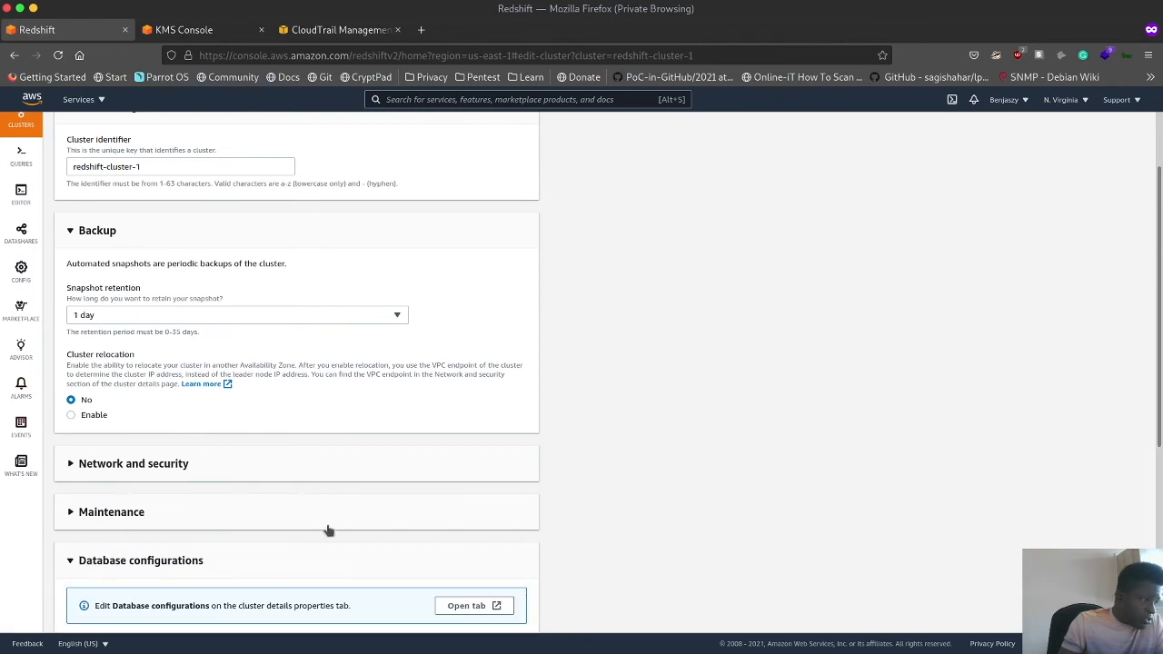
scroll(328, 530, down, 5)
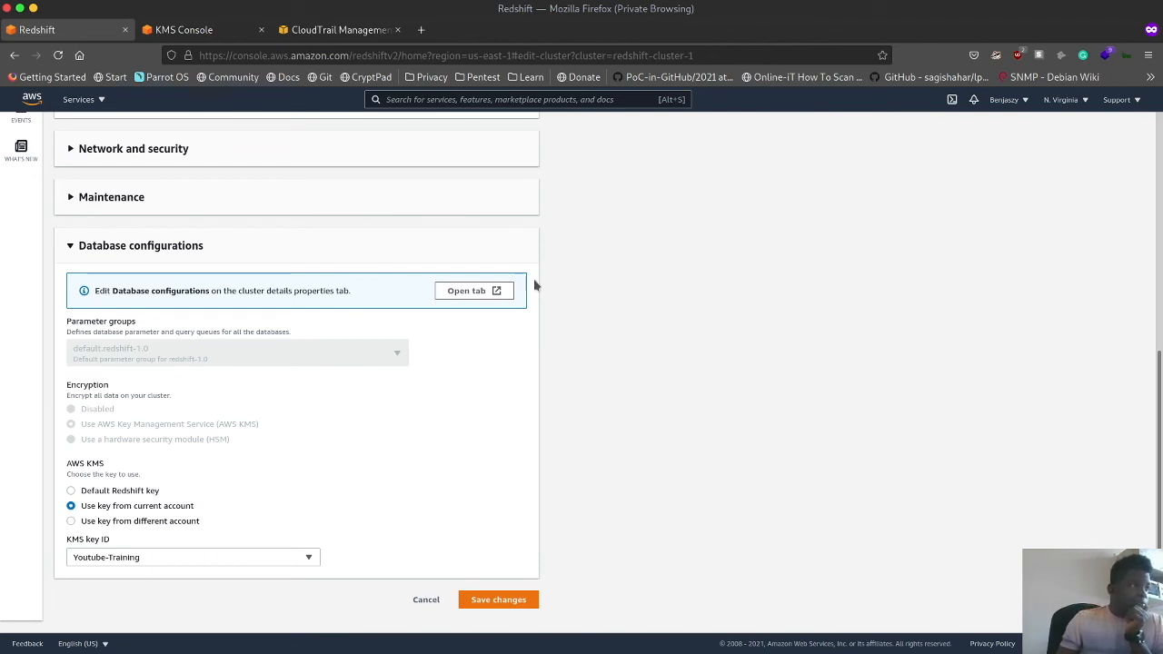
click(490, 298)
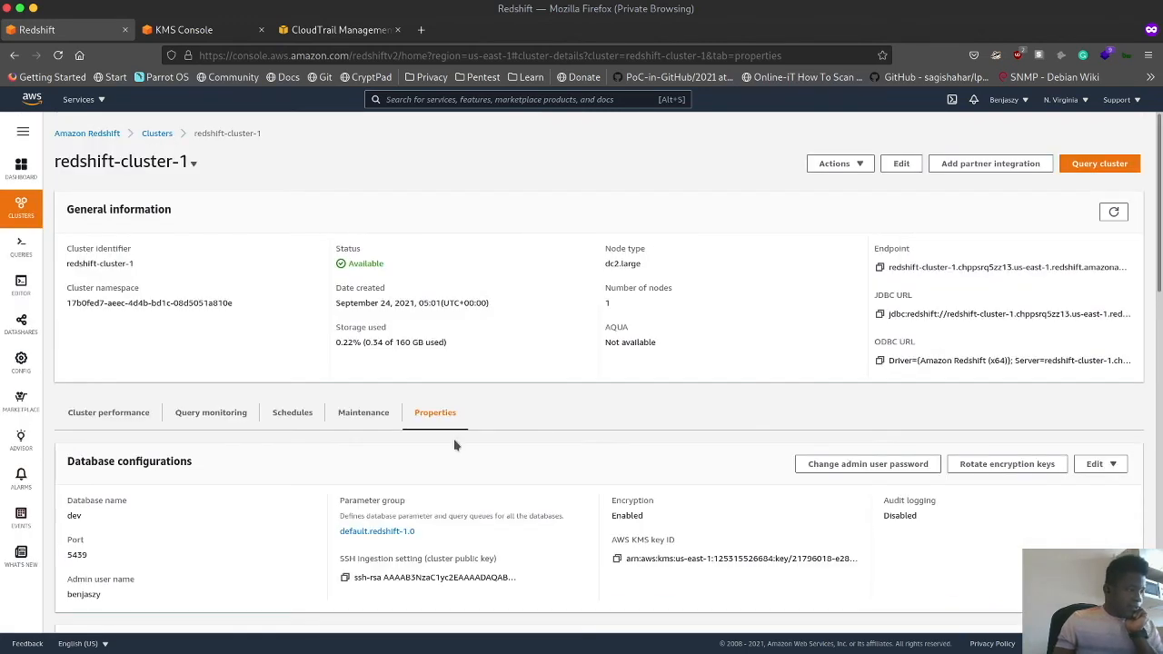
- Highlight the cluster's KMS key ARN, port 5439 and admin user name in Properties
scroll(463, 440, down, 2)
scroll(482, 408, down, 2)
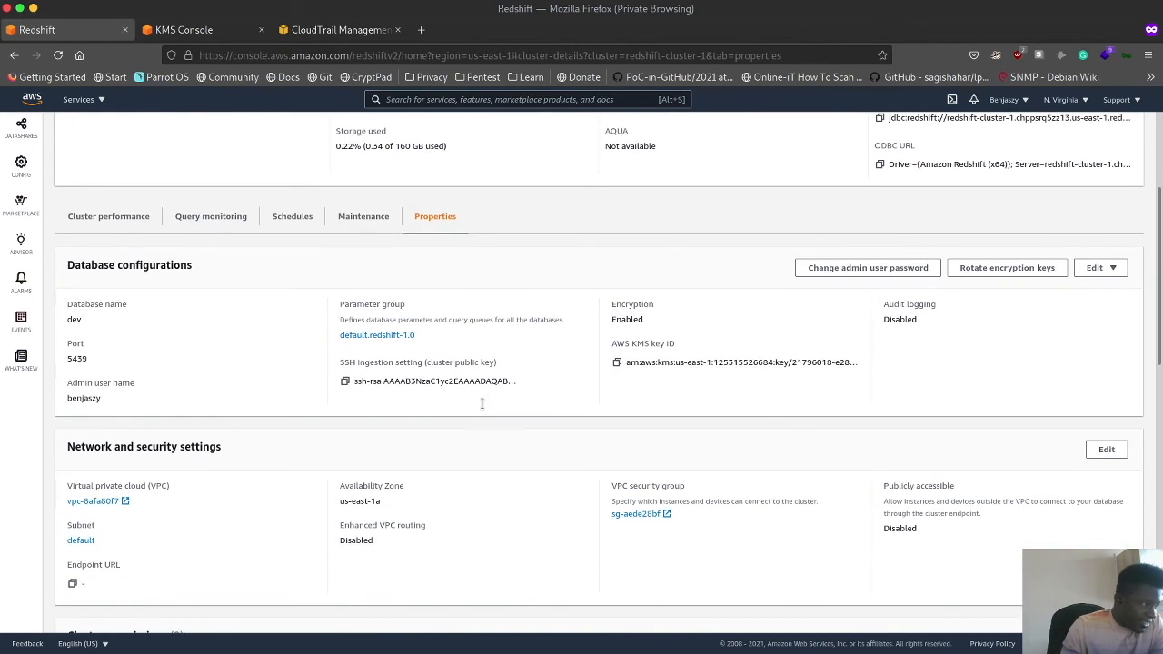
scroll(481, 404, down, 1)
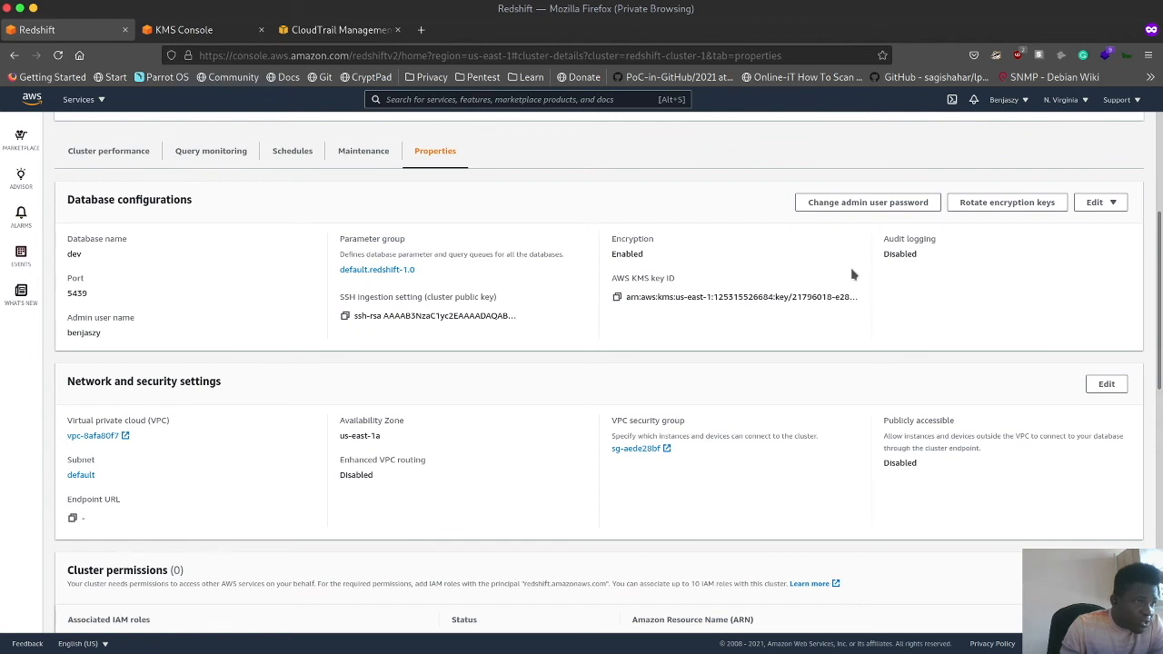
double_click(793, 303)
click(793, 305)
drag(634, 305, 852, 303)
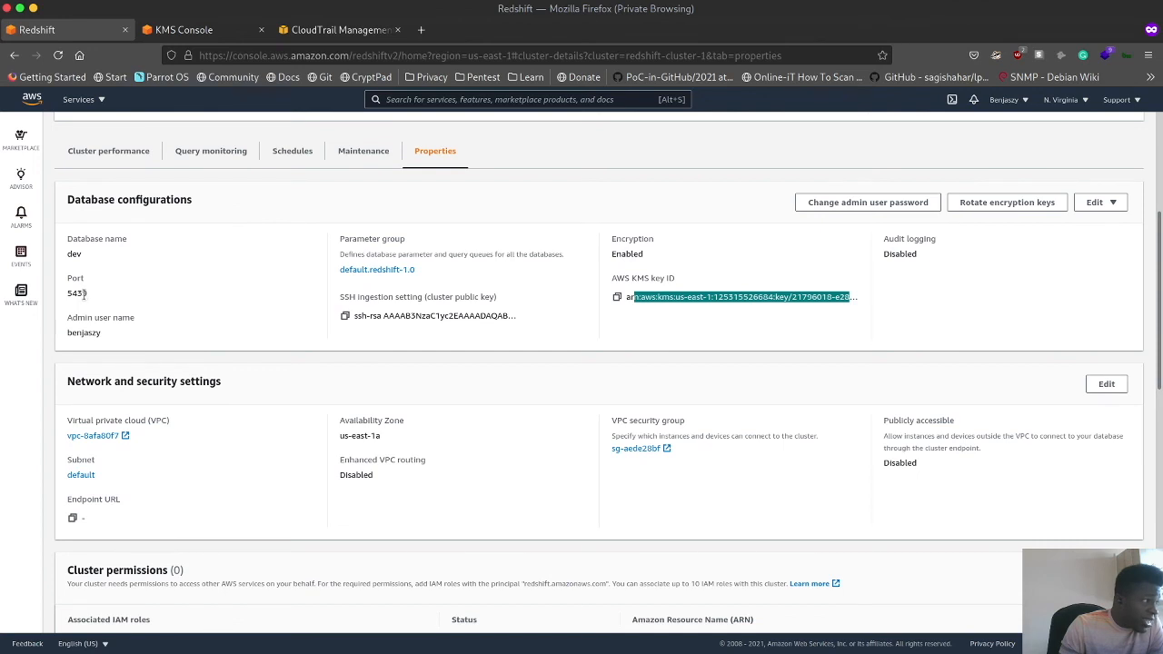
drag(85, 293, 67, 293)
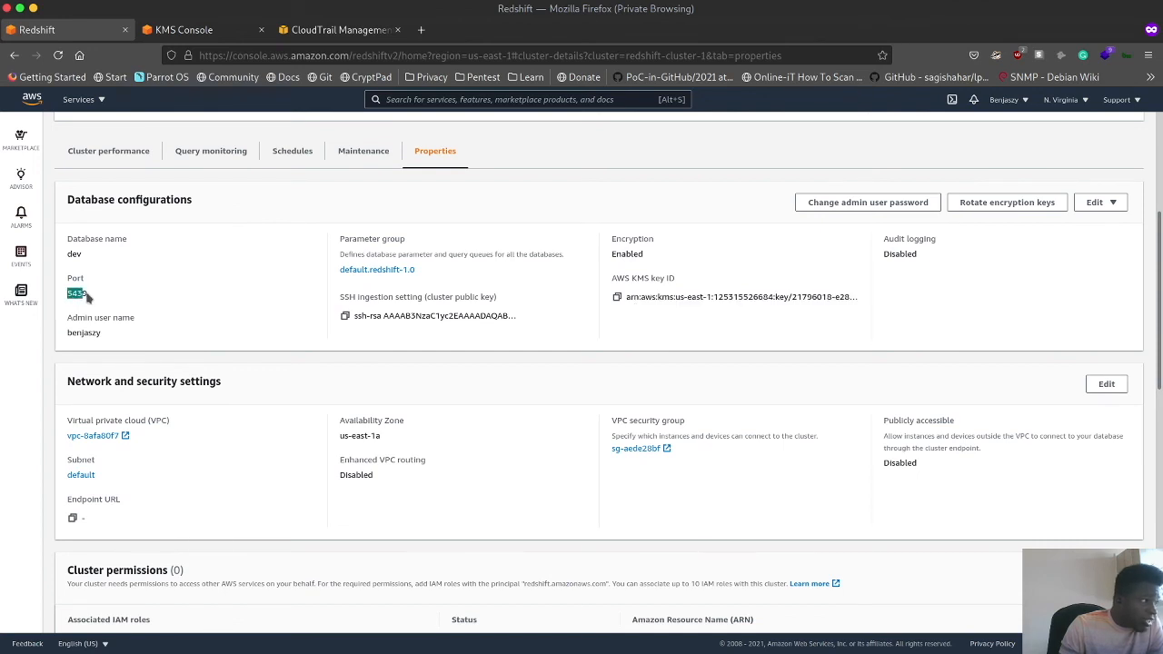
drag(102, 334, 74, 332)
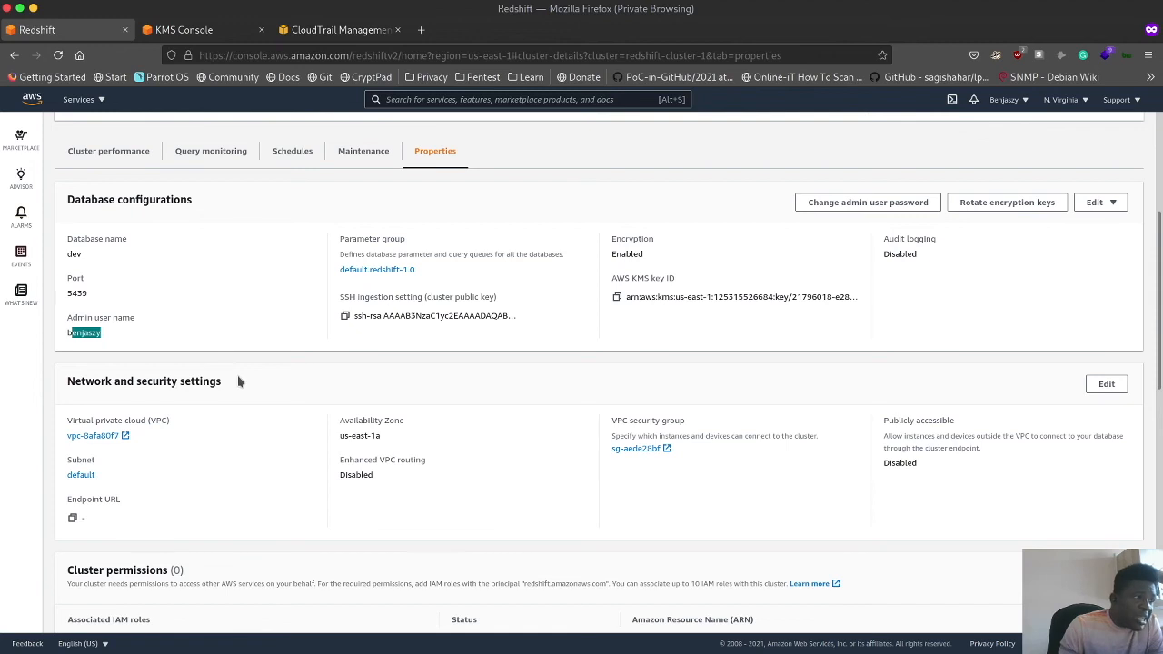
- Review the remaining cluster properties, including audit logging, and focus the services search bar
scroll(575, 415, down, 2)
scroll(575, 415, down, 4)
scroll(624, 404, down, 7)
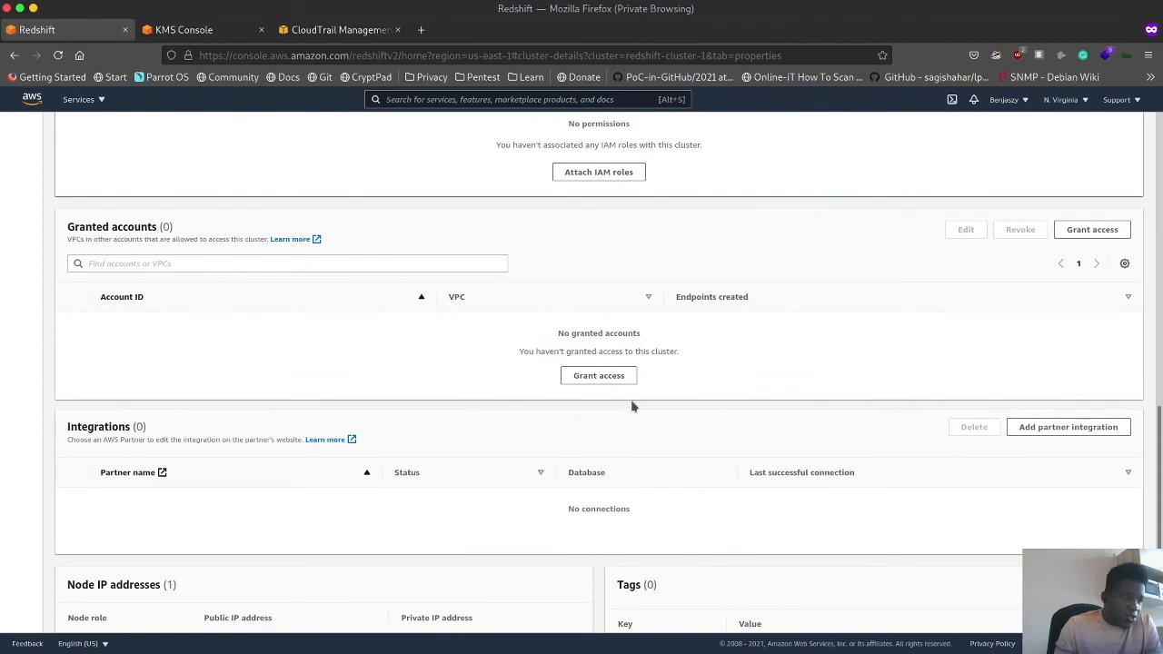
scroll(633, 406, down, 3)
scroll(654, 400, up, 20)
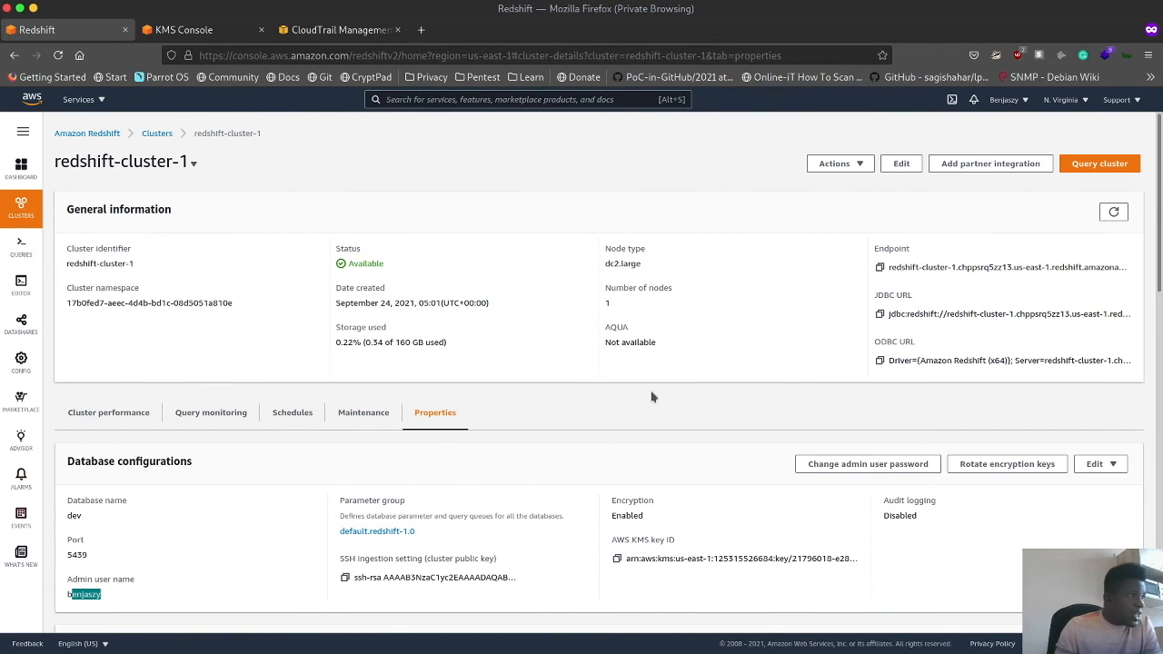
click(599, 100)
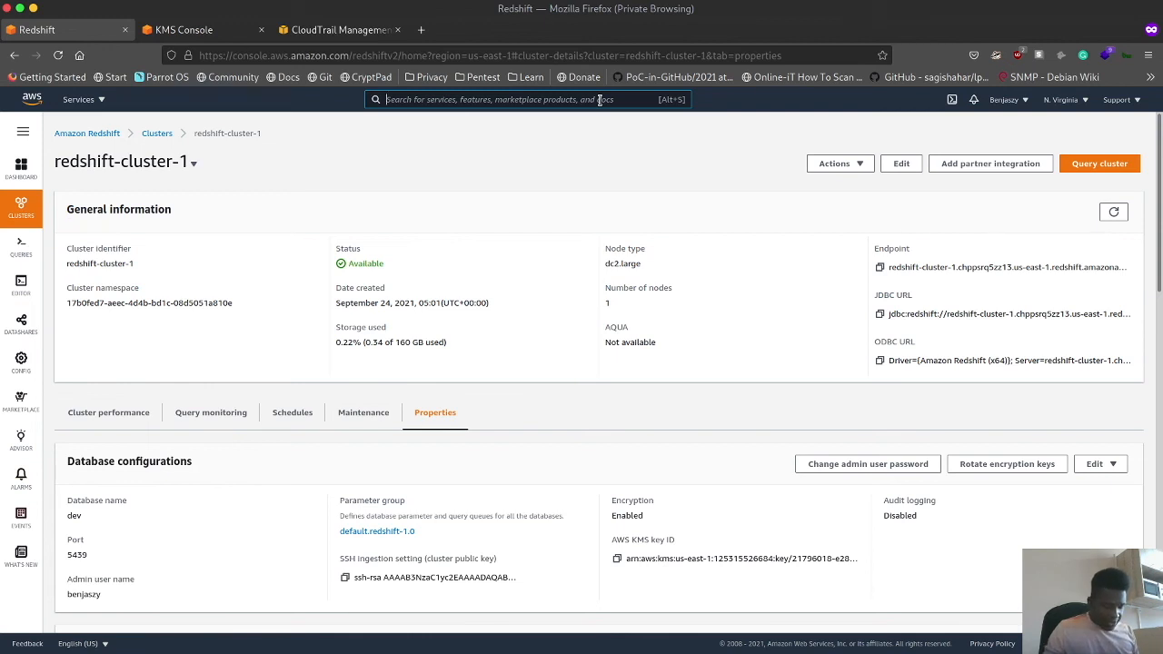
- Search 'kms' and open the Key Management Service console
text(kms)
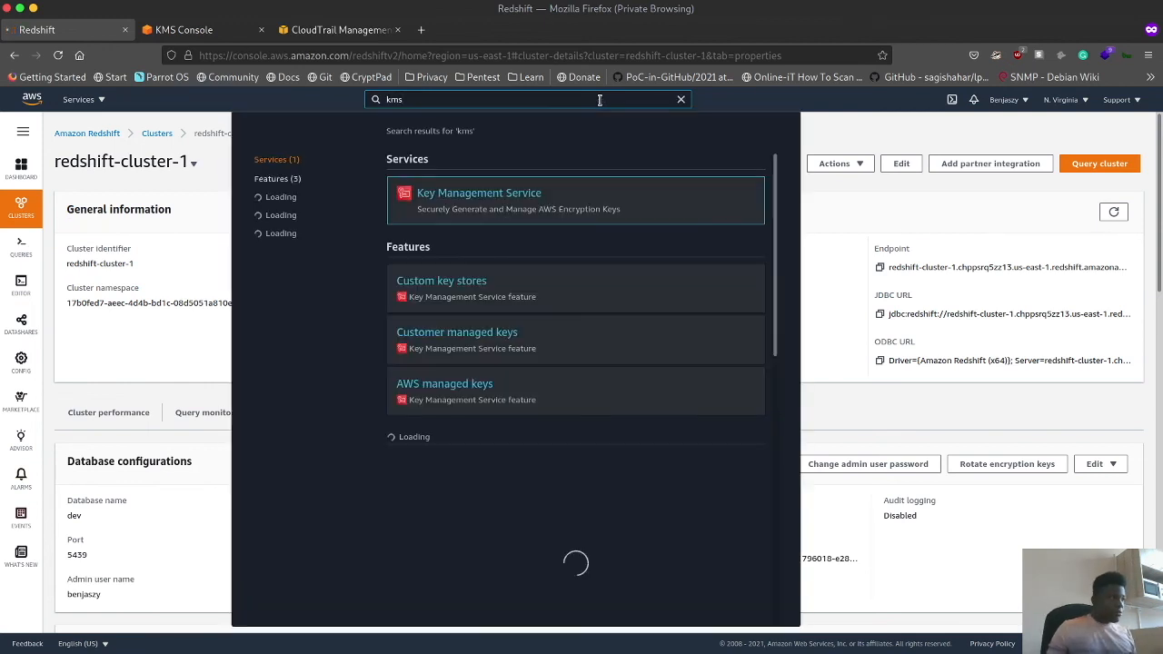
click(474, 197)
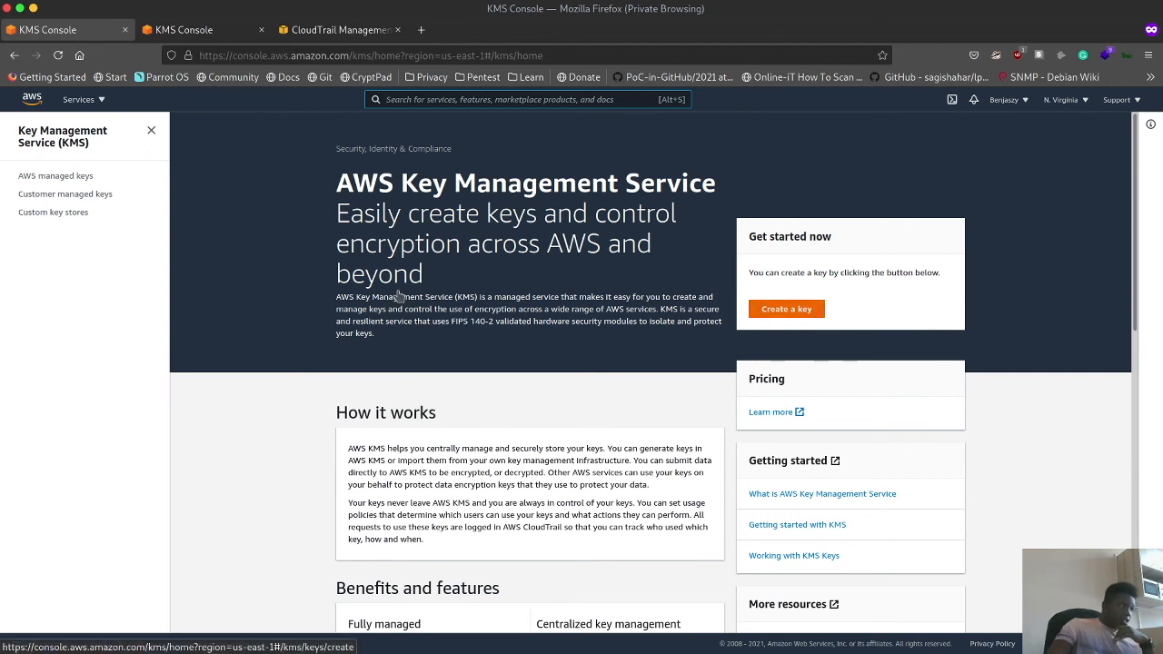
- Inspect the Youtube-Training key's details, then return to the Customer managed keys list
click(42, 196)
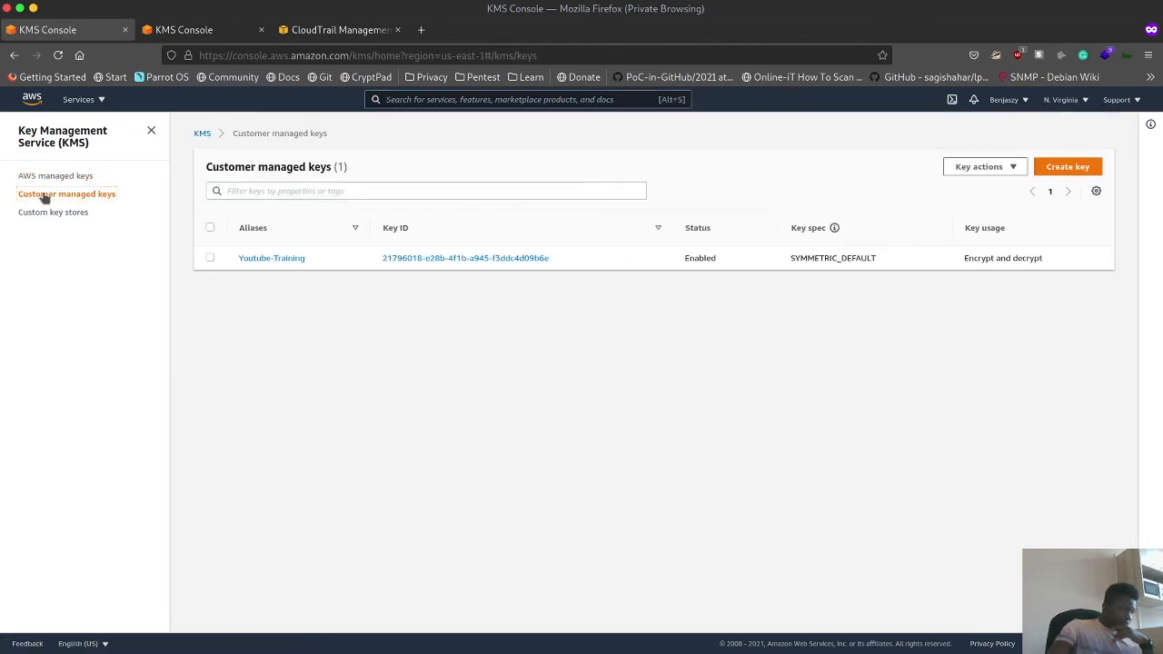
click(281, 261)
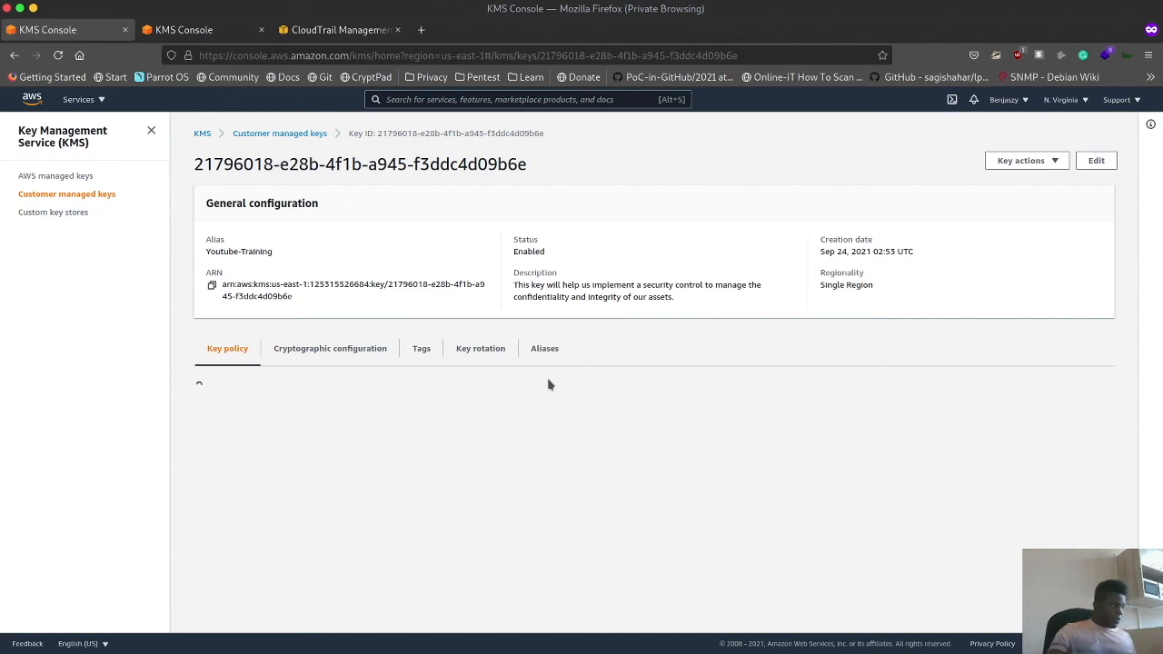
scroll(513, 482, down, 3)
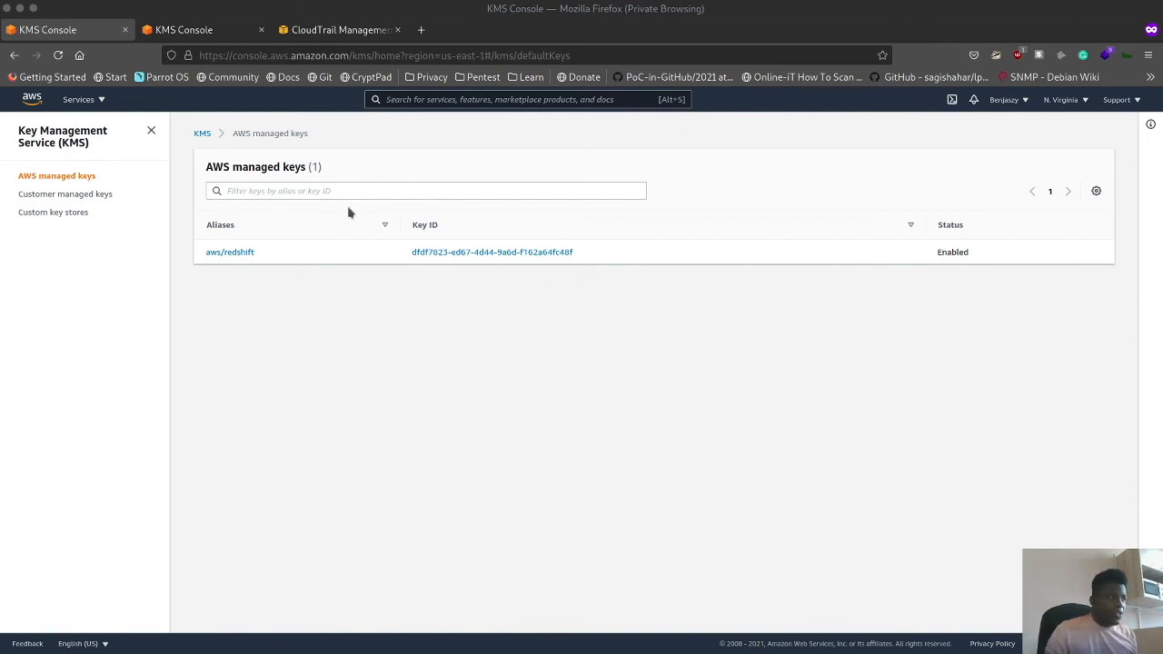
click(48, 196)
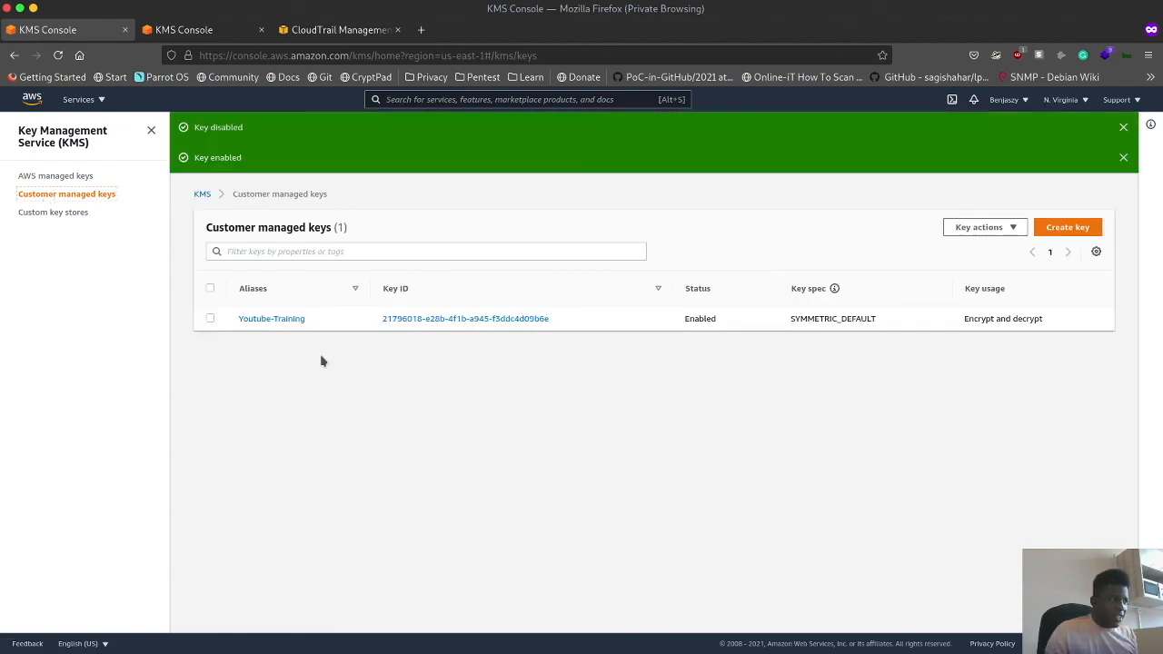
- Select Youtube-Training, choose Disable from Key actions, and confirm in the Disable key dialog
click(210, 318)
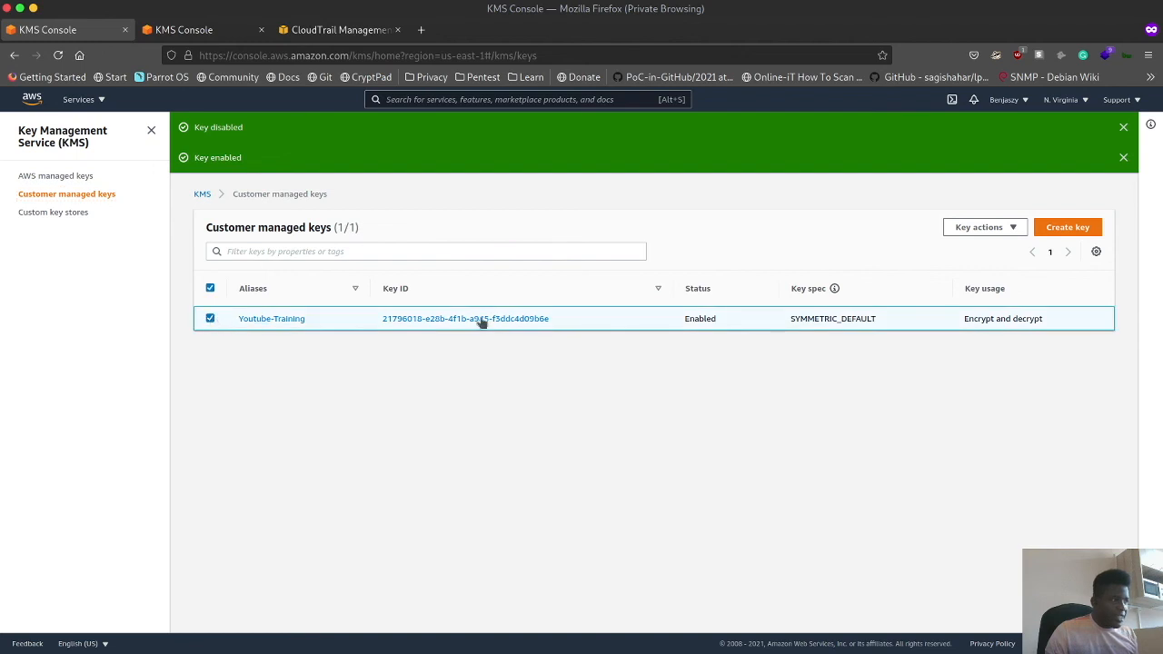
click(986, 228)
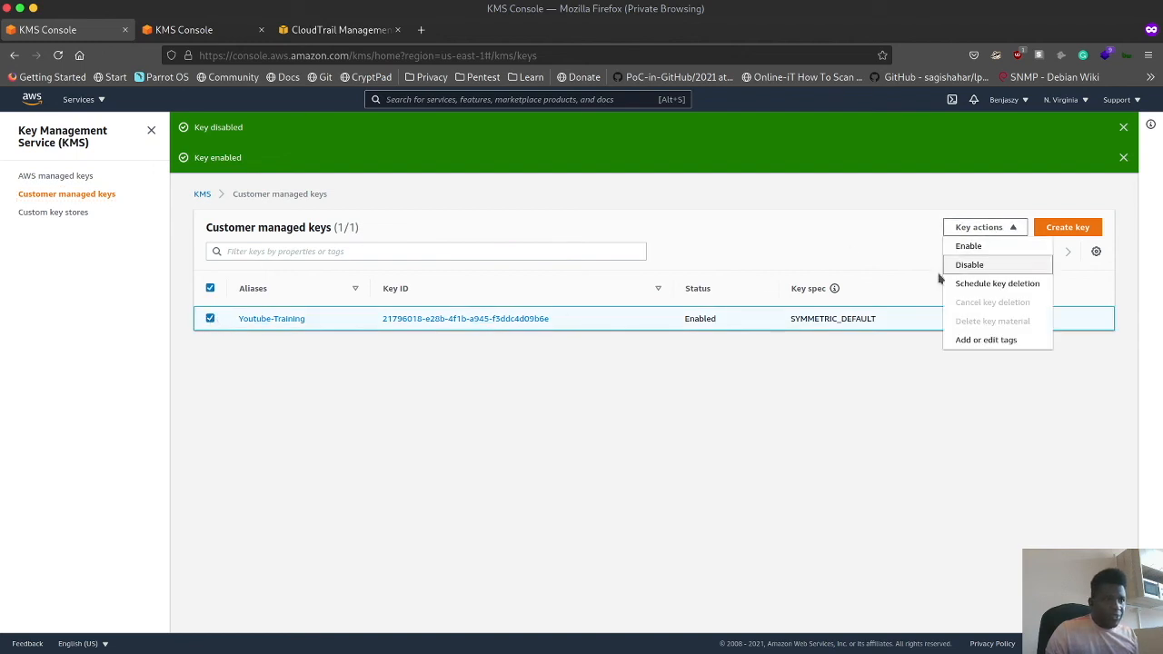
click(988, 264)
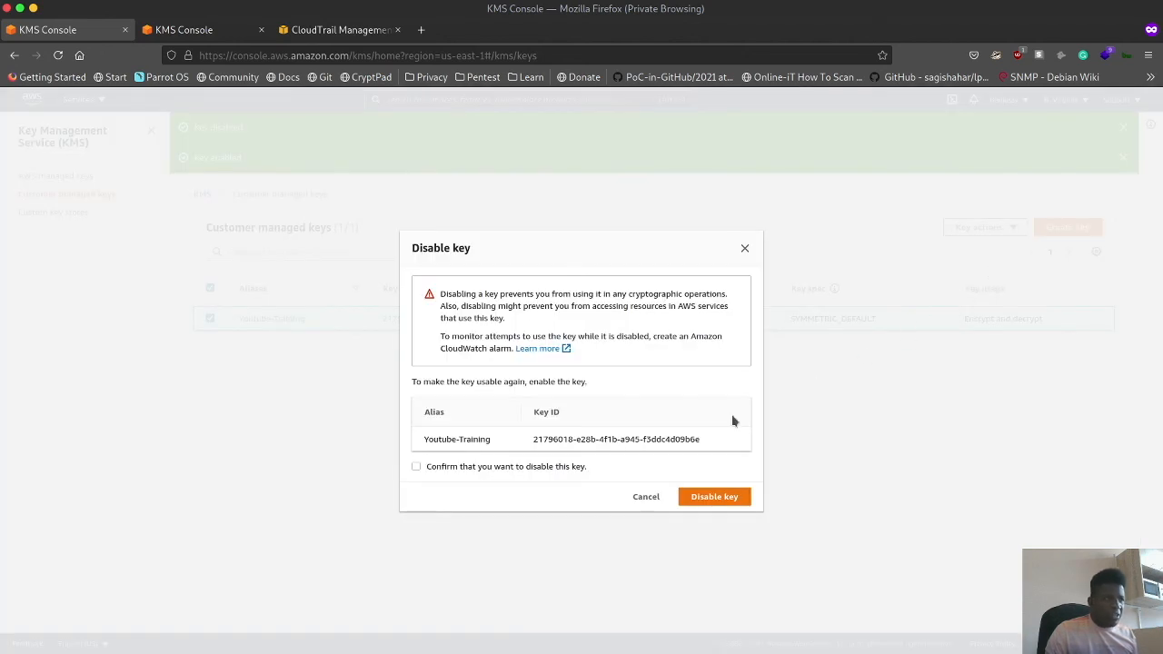
click(431, 468)
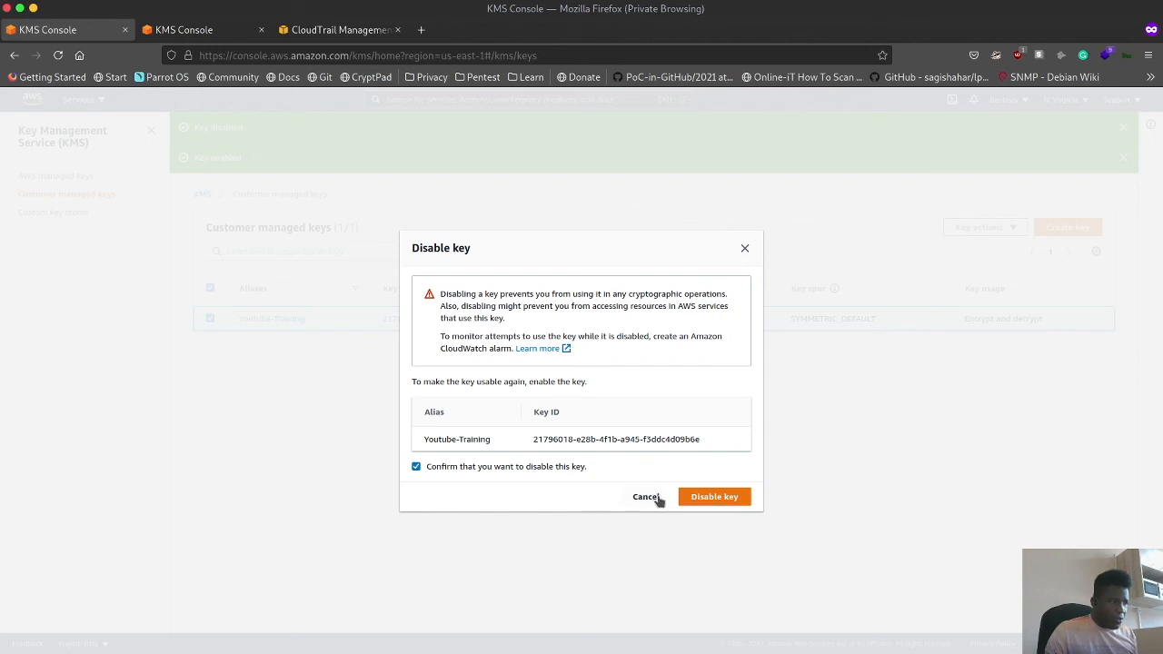
click(710, 496)
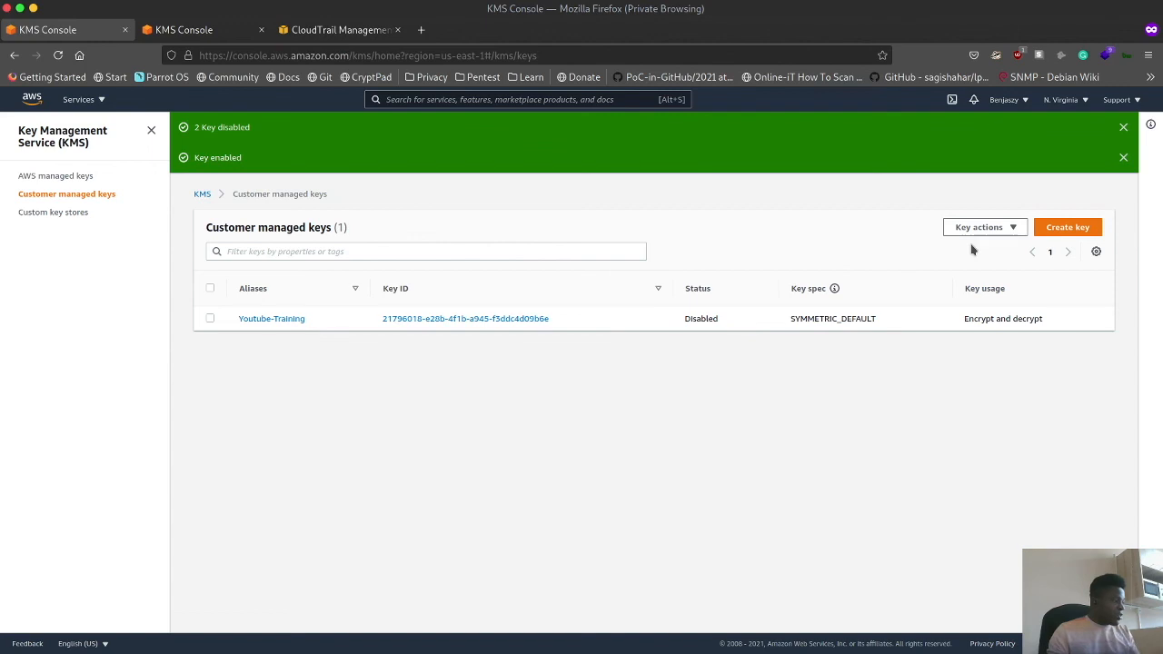
- Remove the sole IAM user from the Youtube-Training key's Key users
click(265, 319)
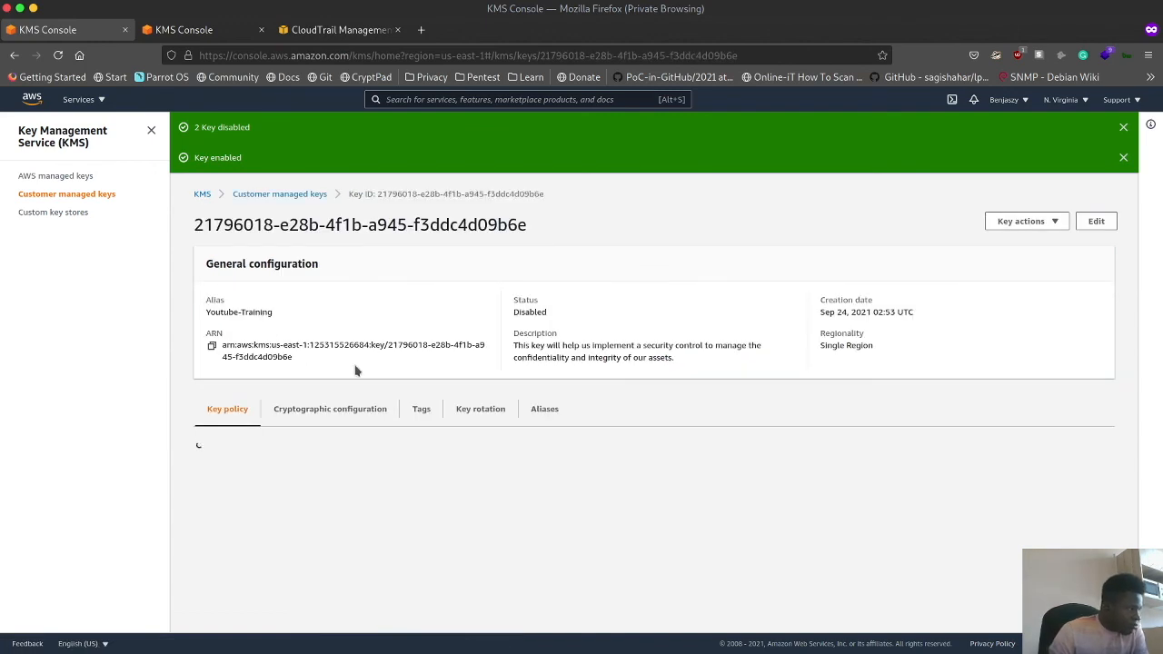
scroll(545, 427, down, 5)
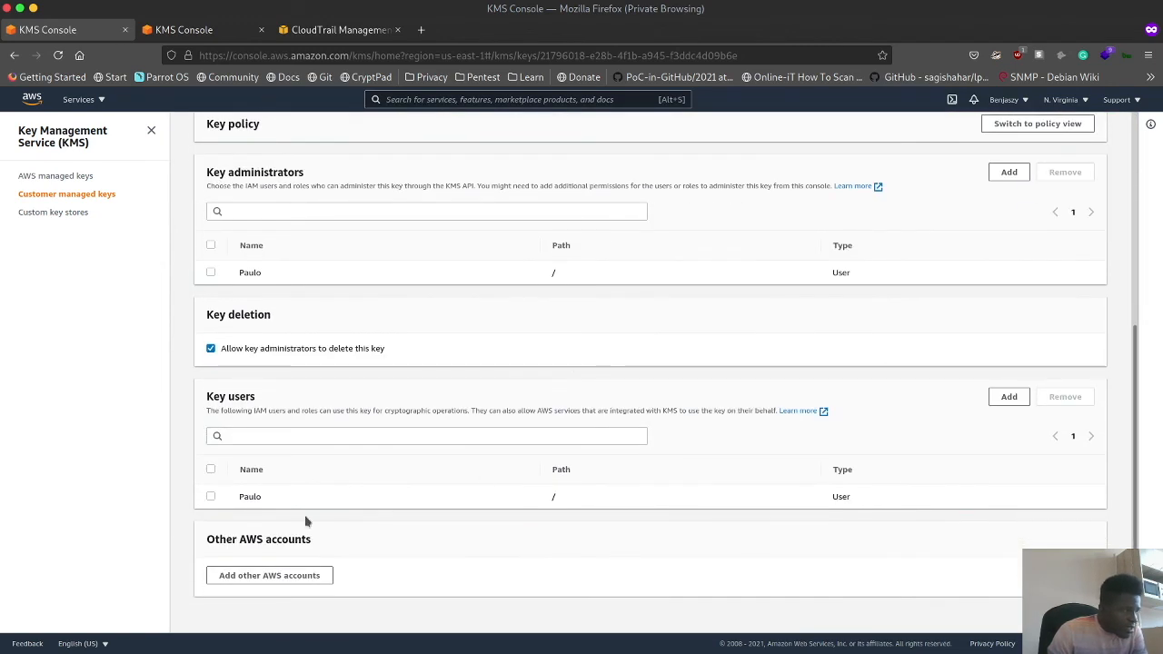
click(210, 497)
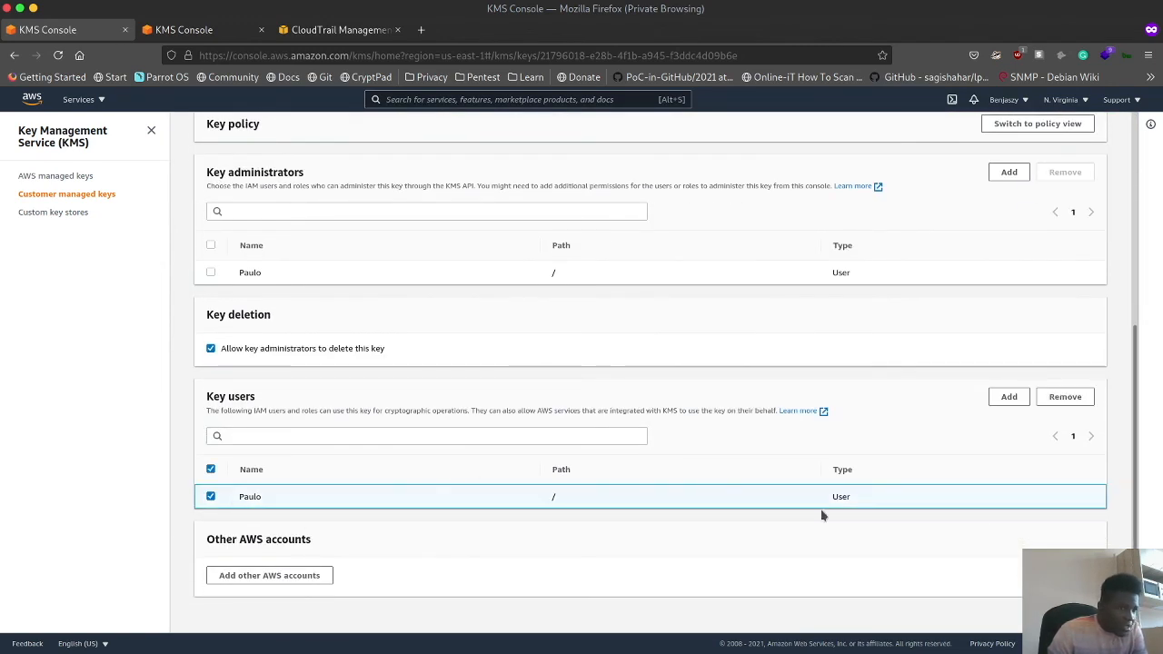
click(1065, 397)
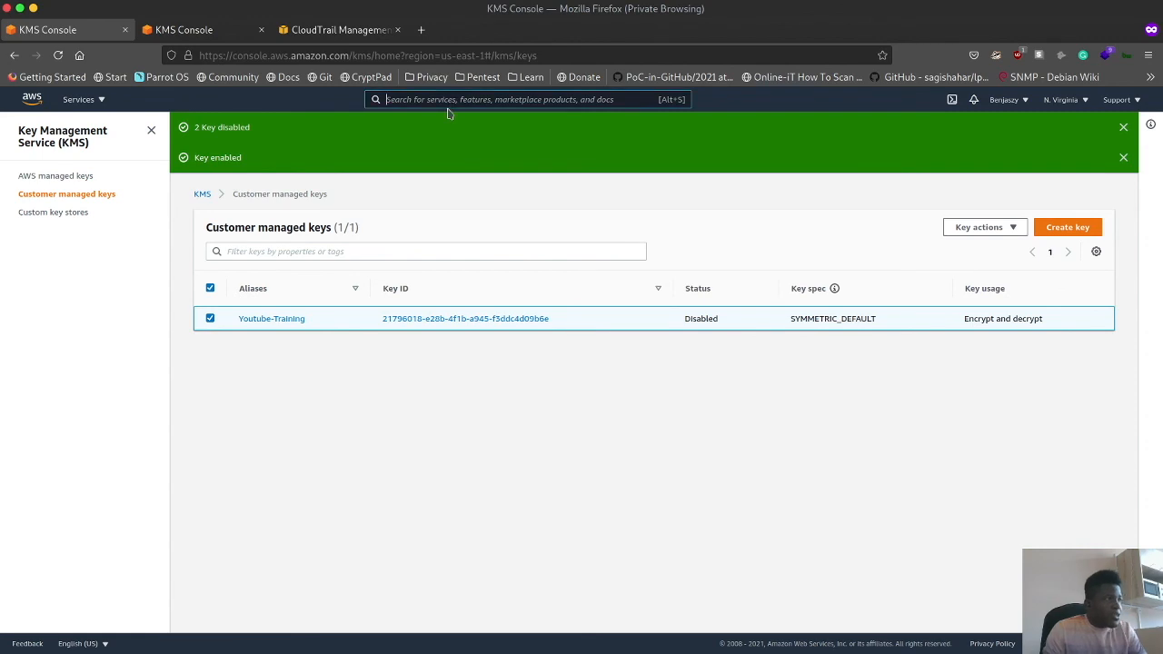
- Open S3 and delete its only bucket, typing the bucket name to confirm
text(s3)
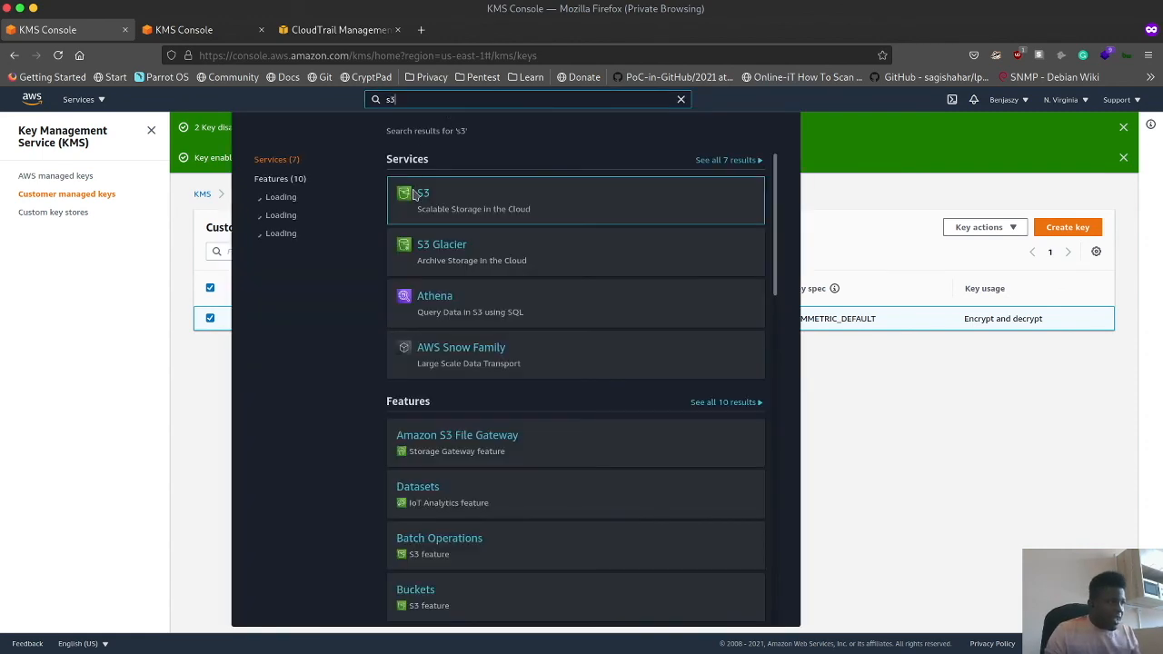
click(423, 202)
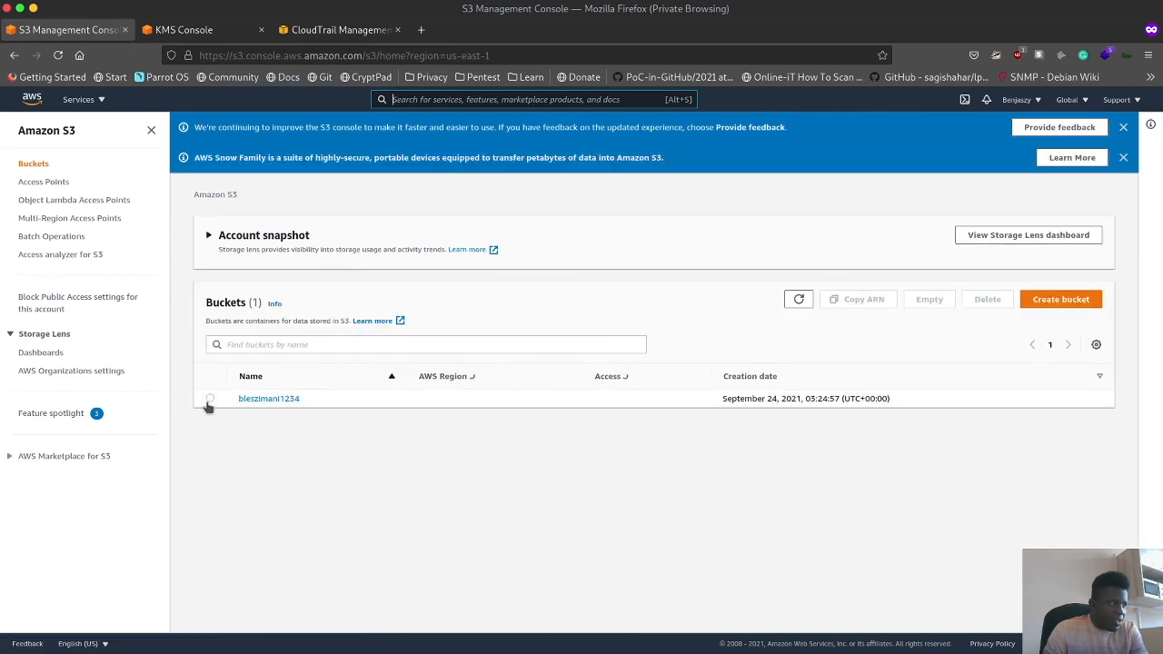
click(210, 400)
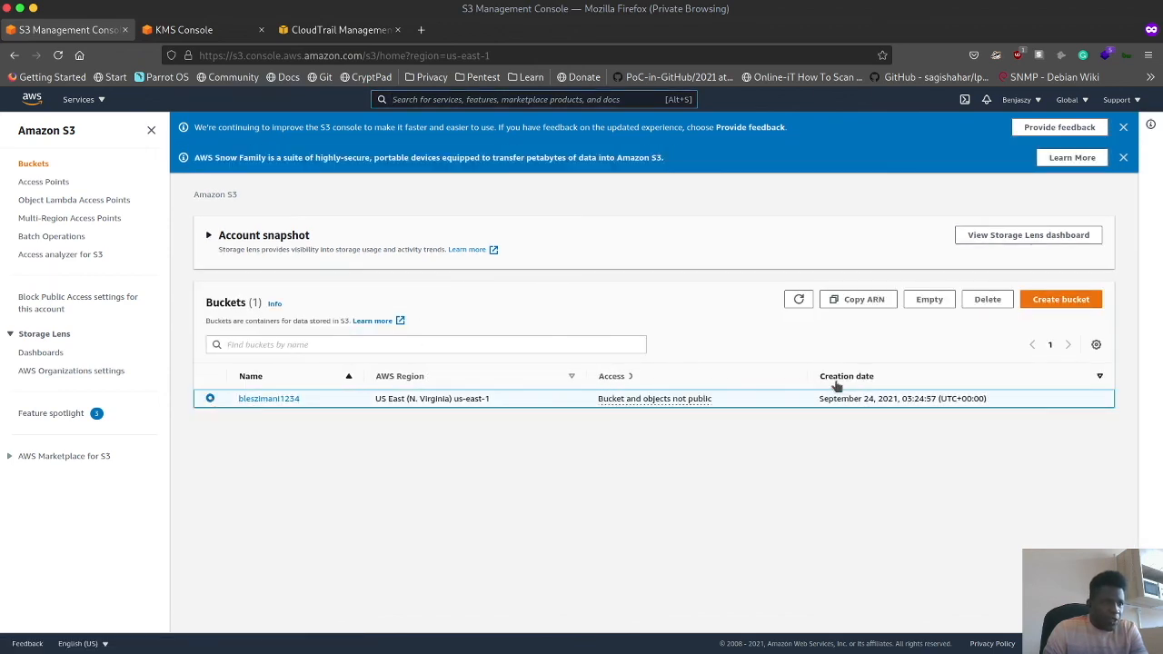
click(986, 301)
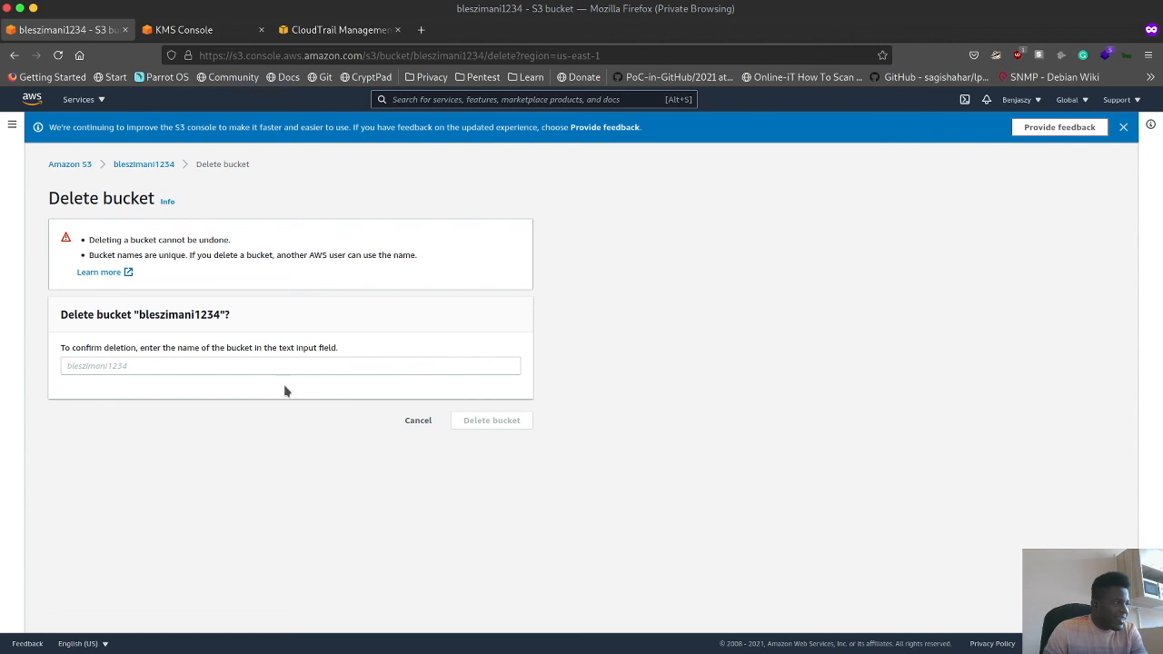
click(151, 358)
text(bleszimani123)
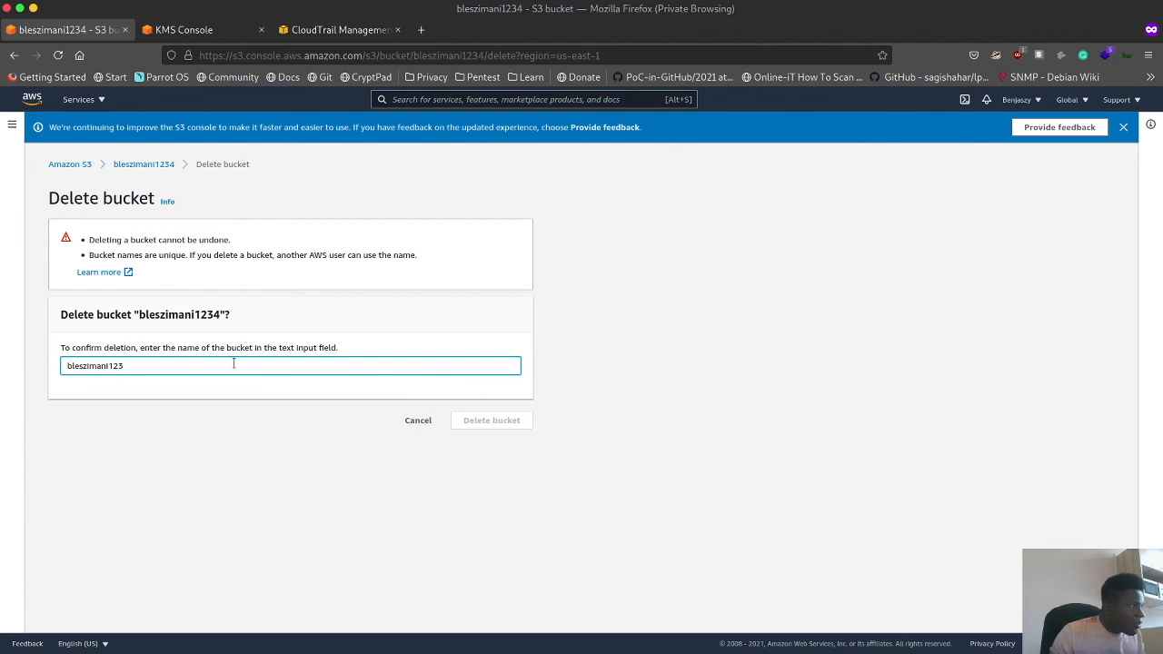
text(4)
click(493, 429)
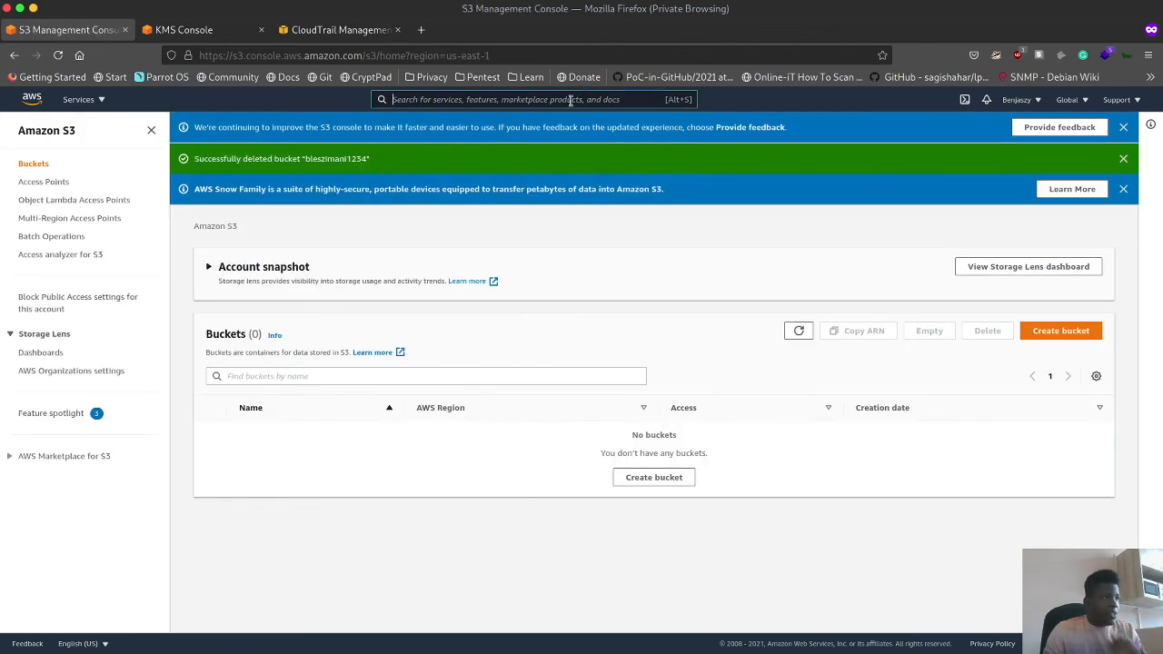
- Open the EC2 console via the services search and dismiss the welcome message
click(571, 101)
text(ec2)
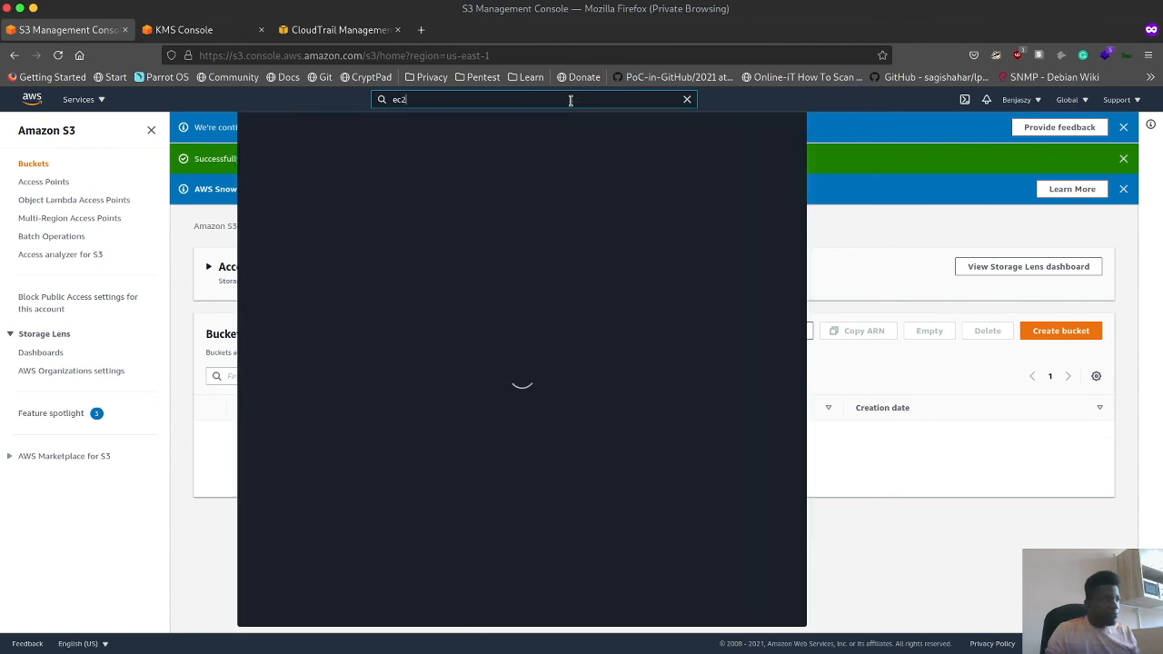
click(433, 198)
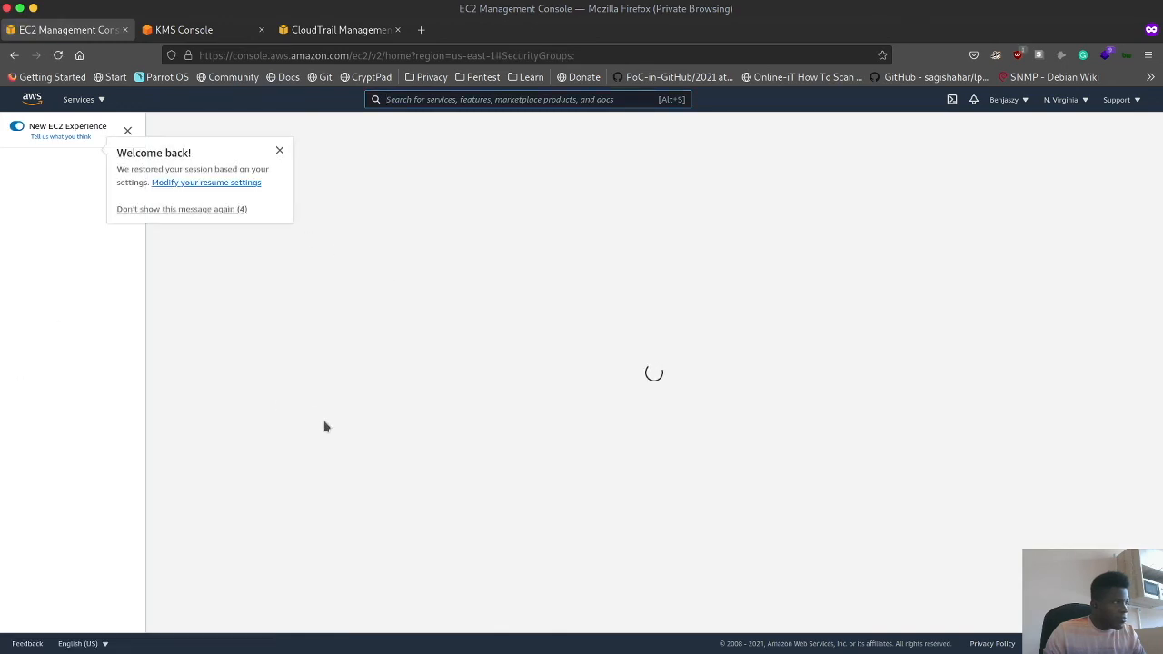
click(279, 153)
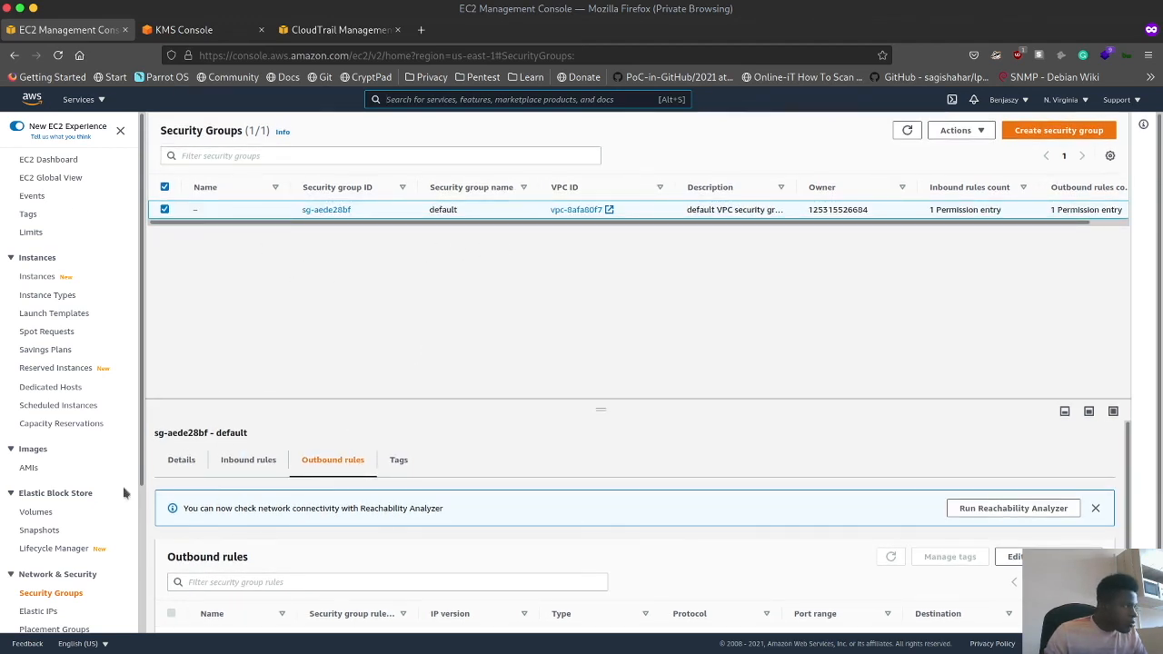
- Delete the 100 GiB EBS volume from the Volumes list
click(35, 513)
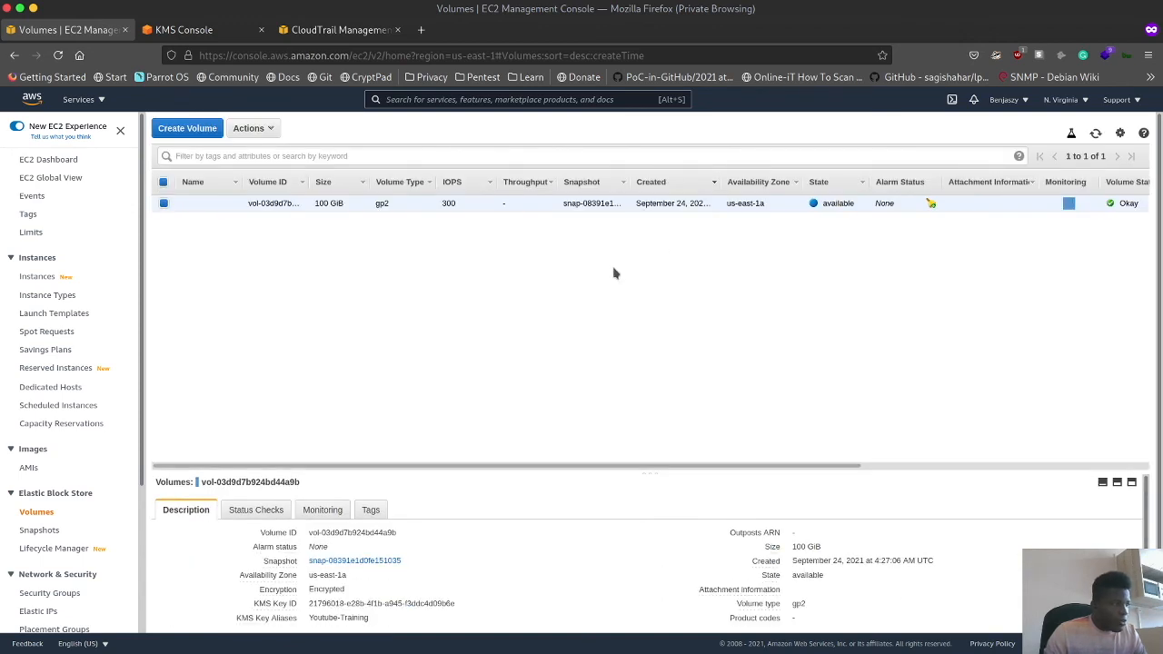
click(271, 131)
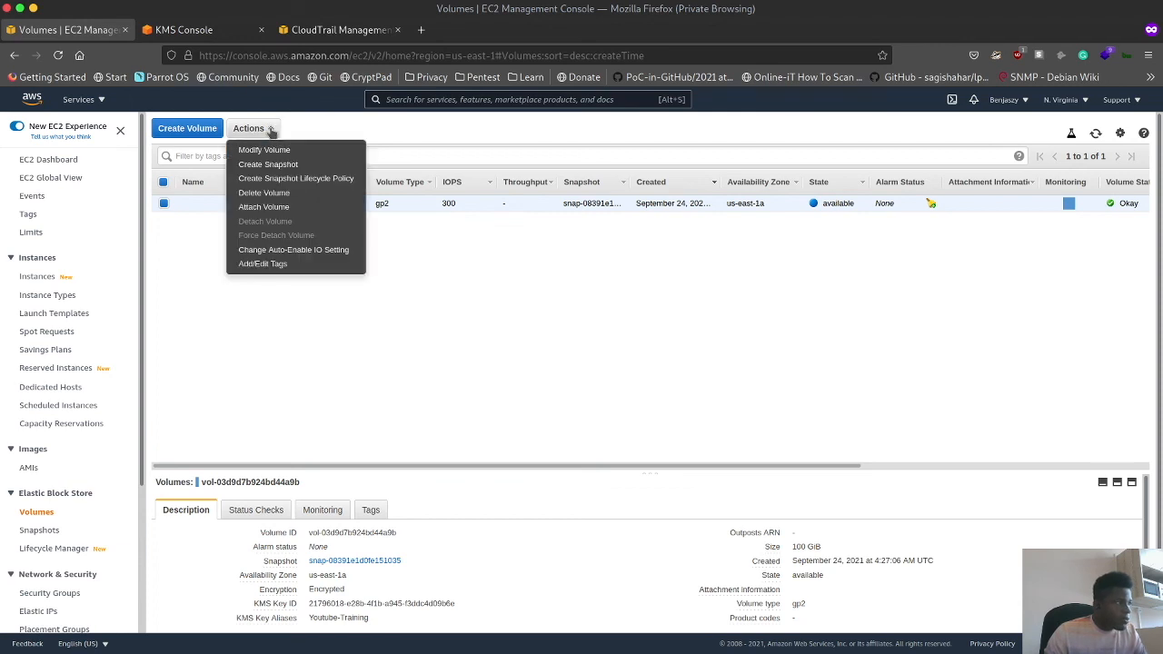
click(255, 199)
click(739, 416)
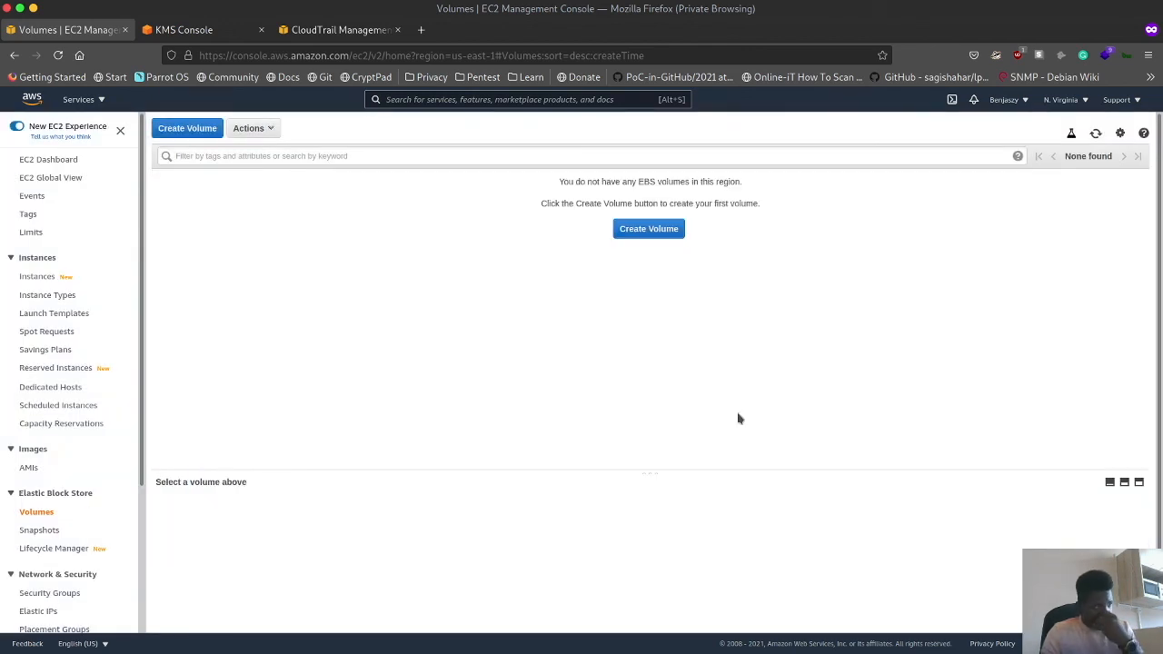
click(482, 97)
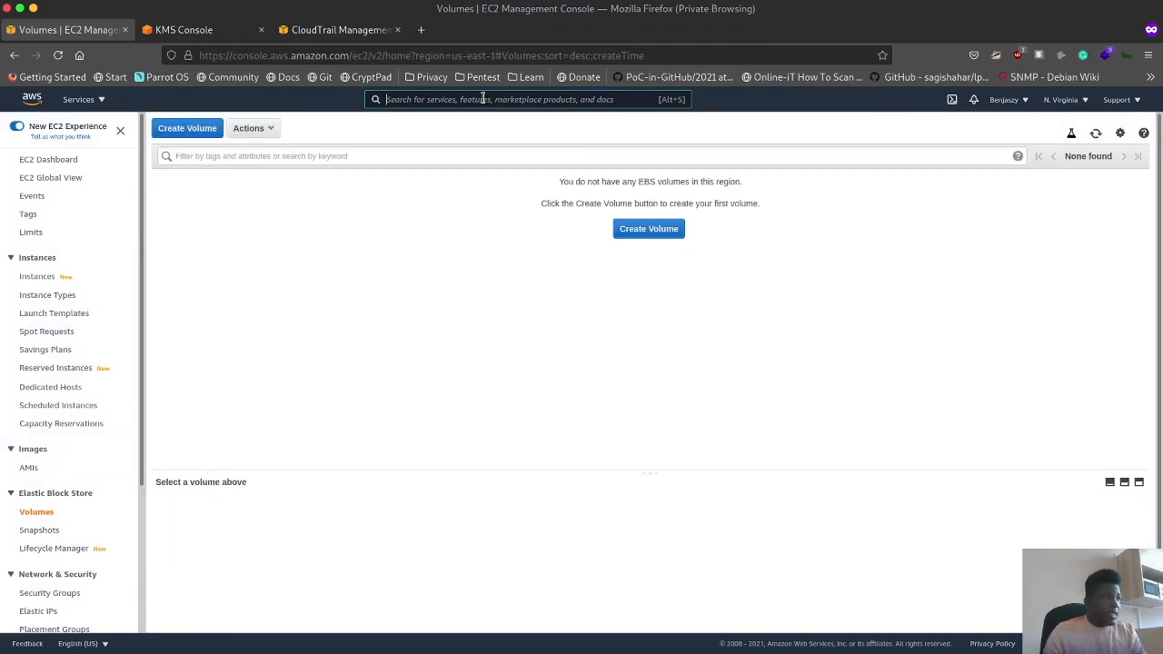
- Search 'redshift', open Amazon Redshift, and select redshift-cluster-1 from Cluster overview
text(redshi)
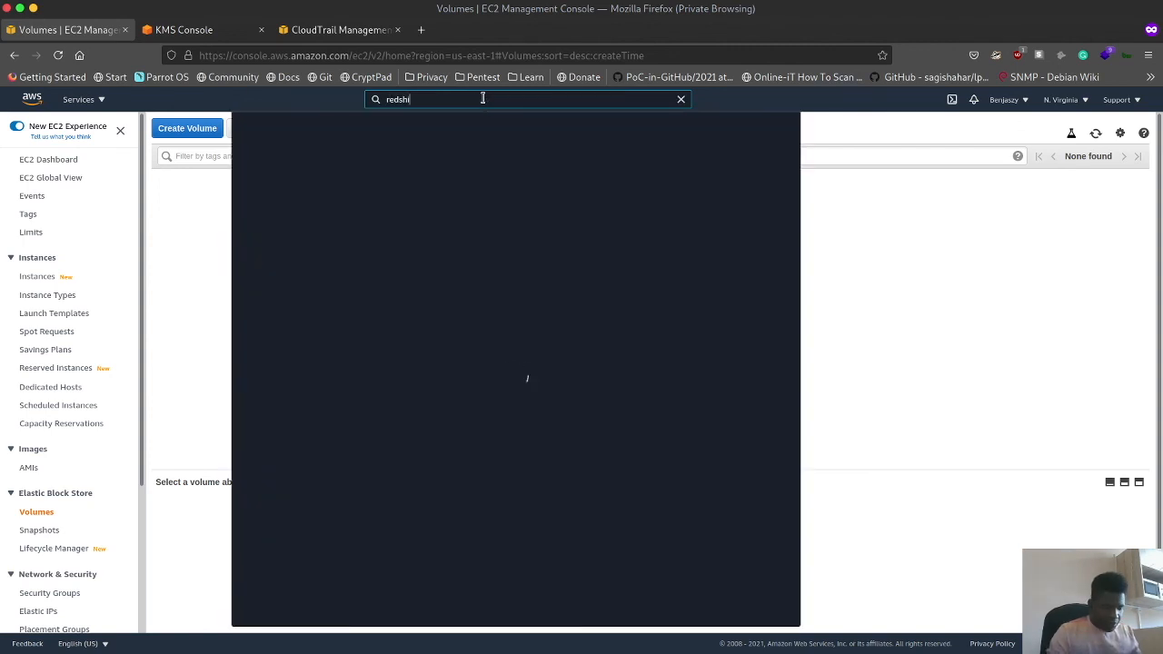
text(ft)
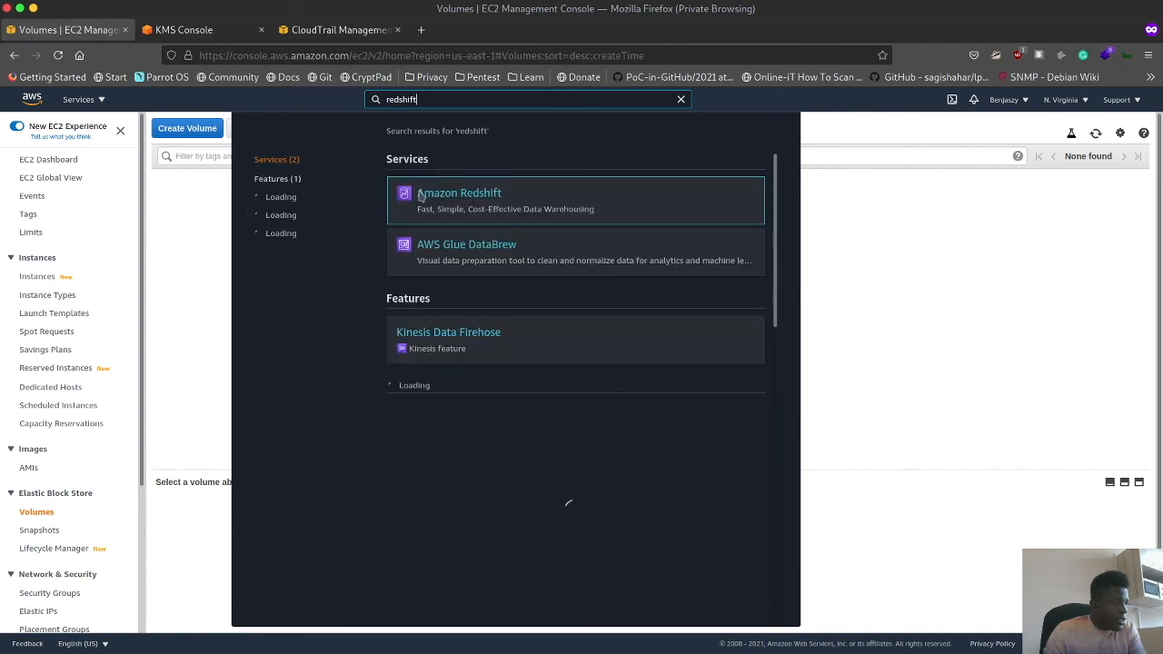
click(465, 195)
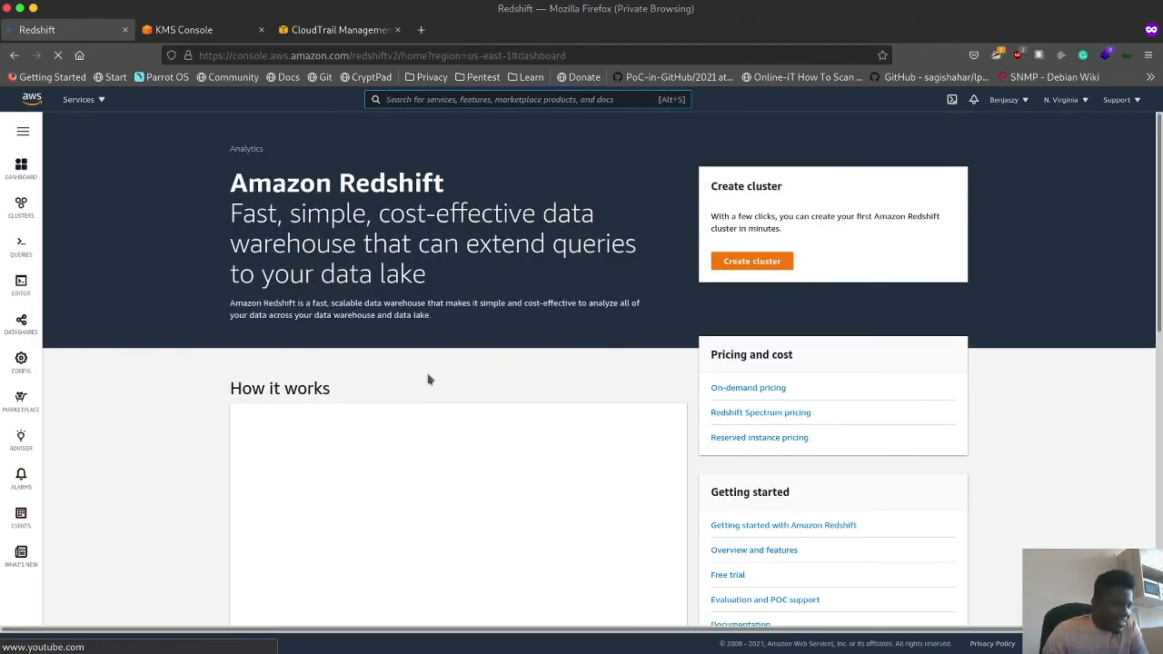
scroll(429, 380, down, 5)
scroll(428, 380, up, 3)
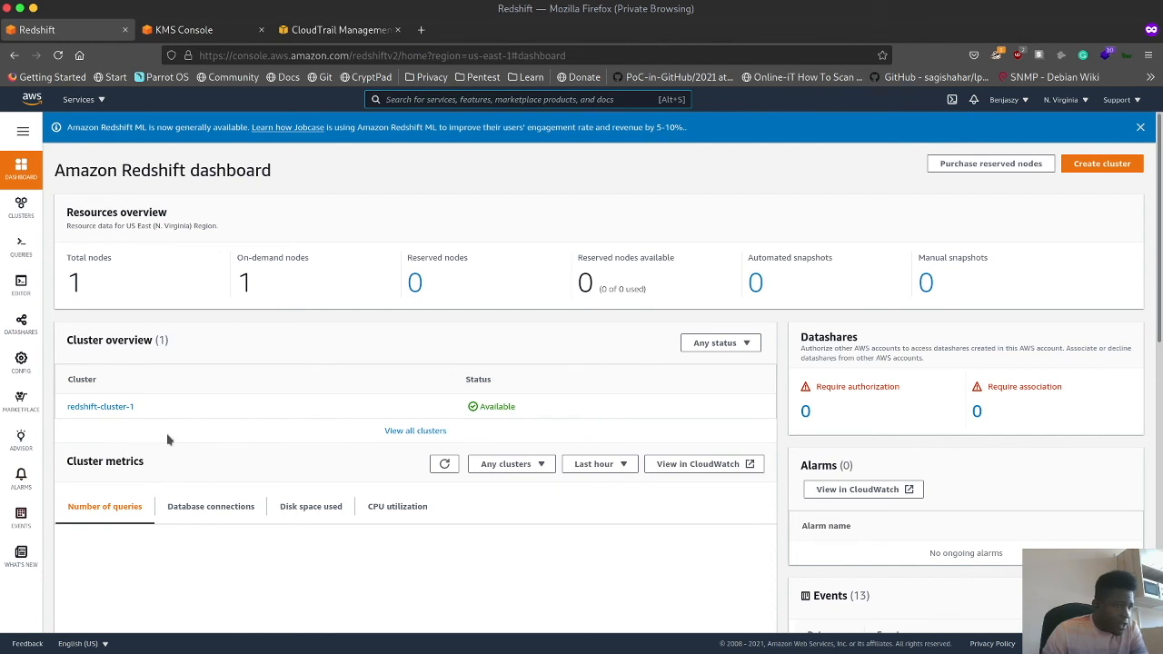
scroll(201, 436, down, 2)
scroll(202, 427, up, 1)
scroll(195, 431, down, 3)
scroll(194, 430, up, 3)
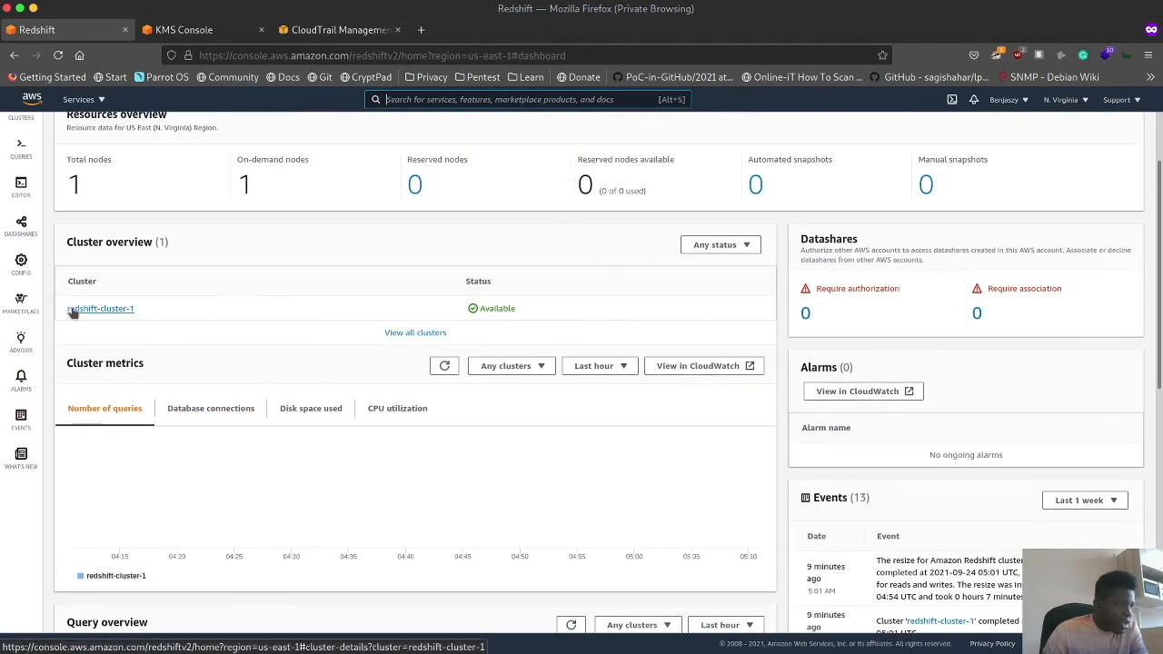
click(727, 247)
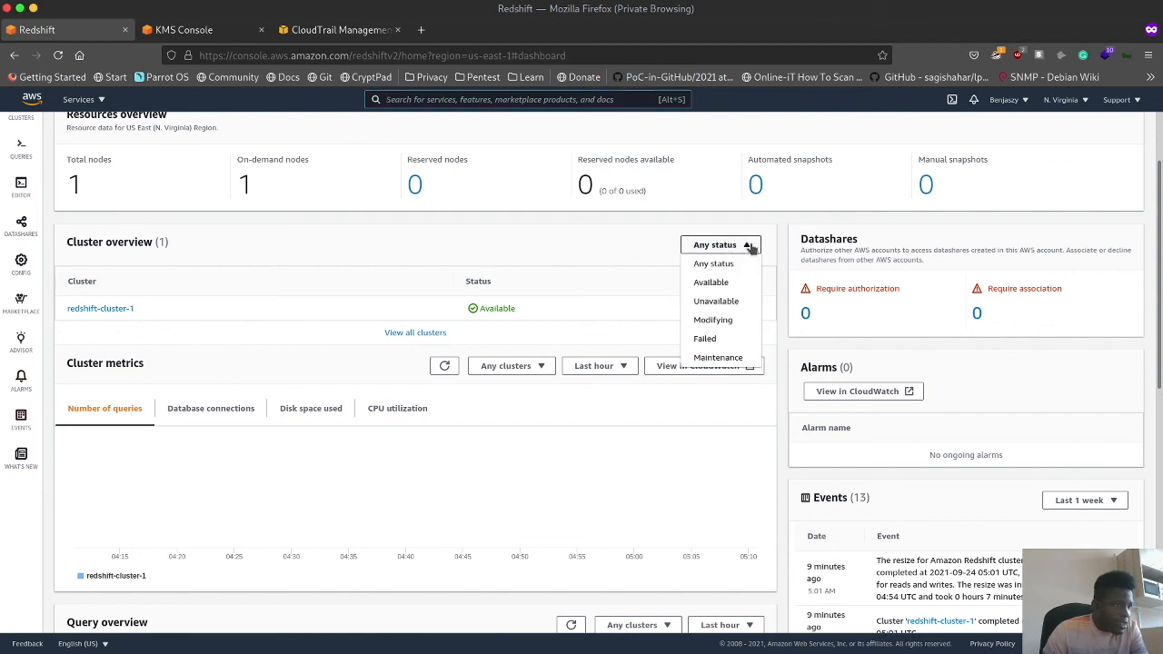
click(104, 309)
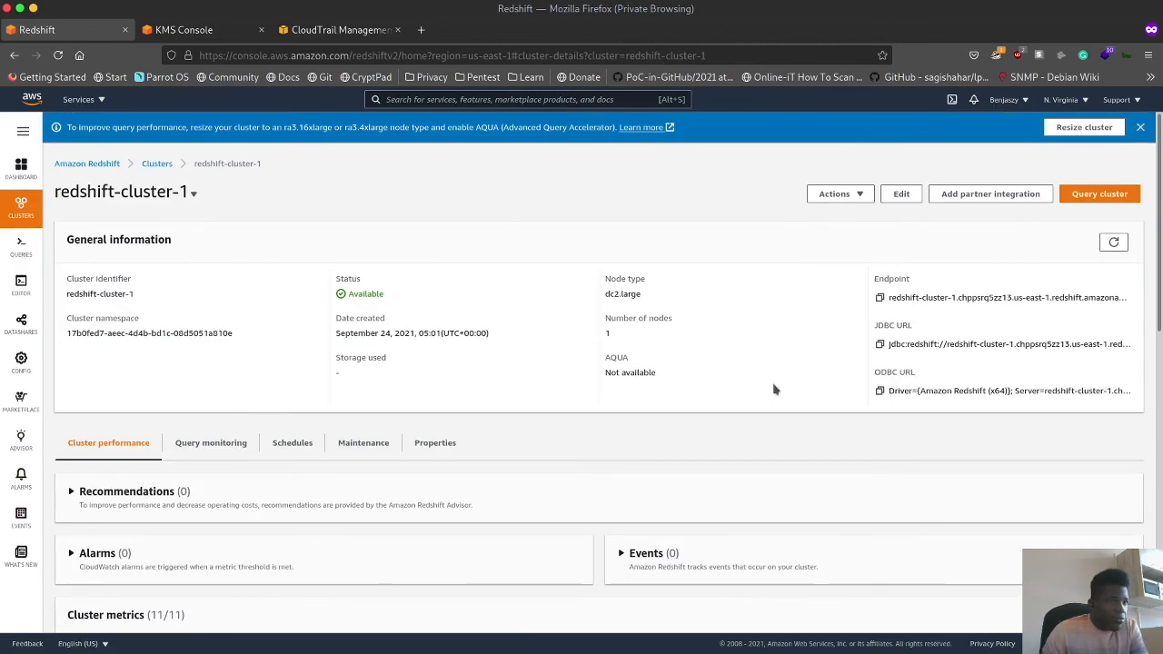
- Delete redshift-cluster-1, keeping a final snapshot named redshift-cluster-1-final-snapshot
click(857, 165)
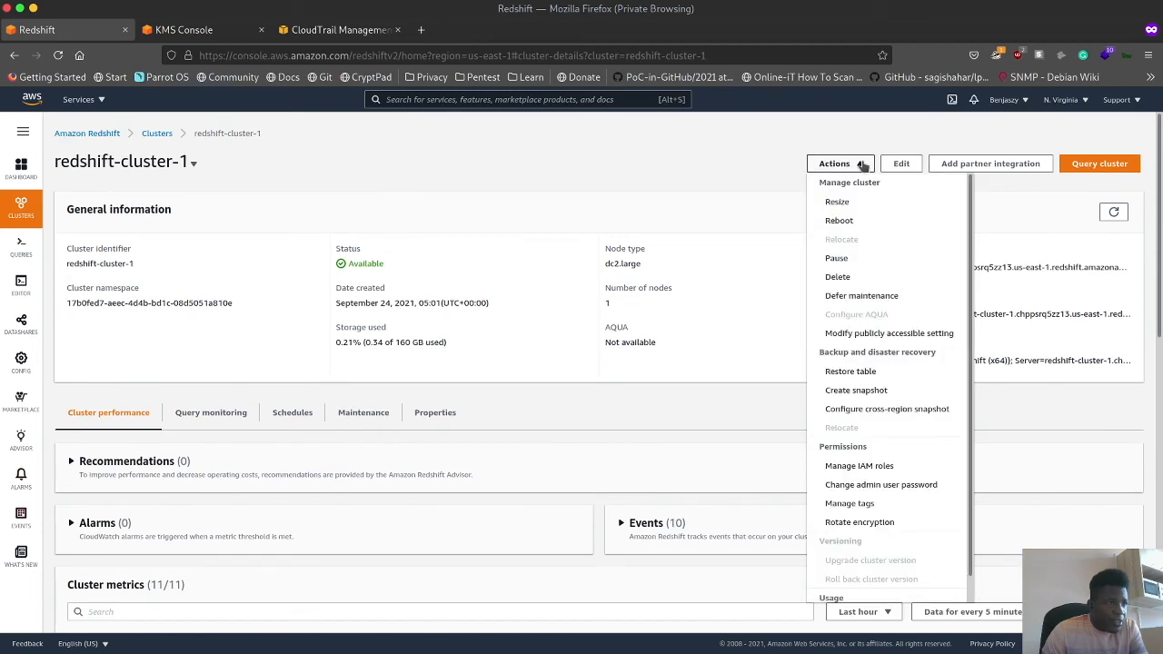
click(837, 278)
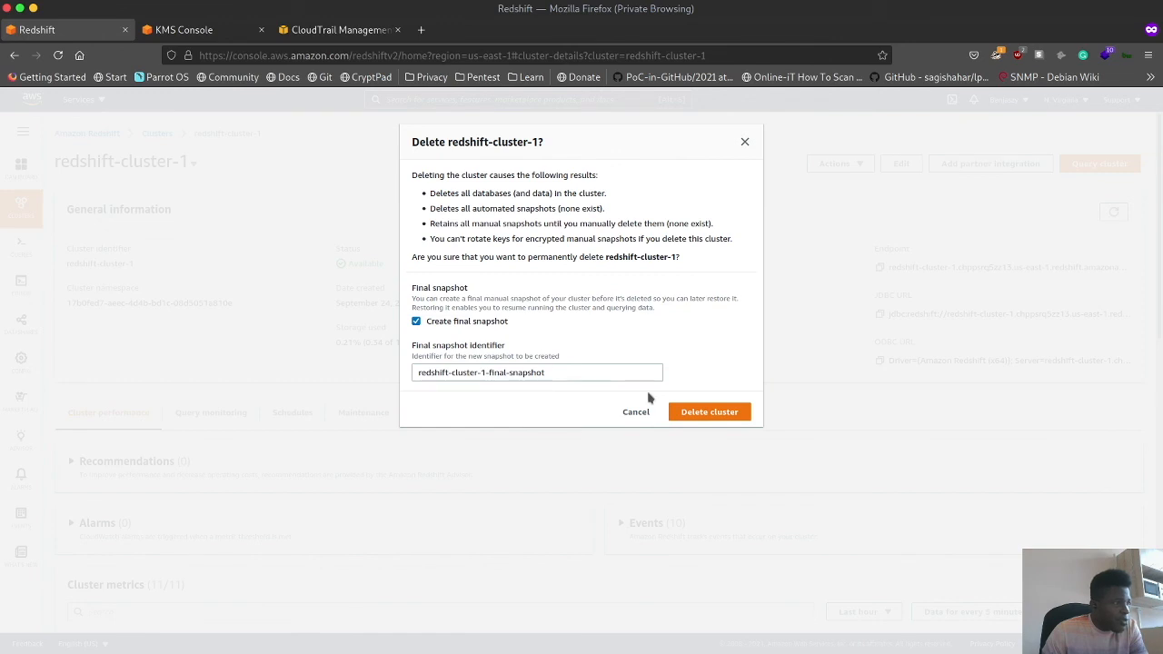
click(704, 417)
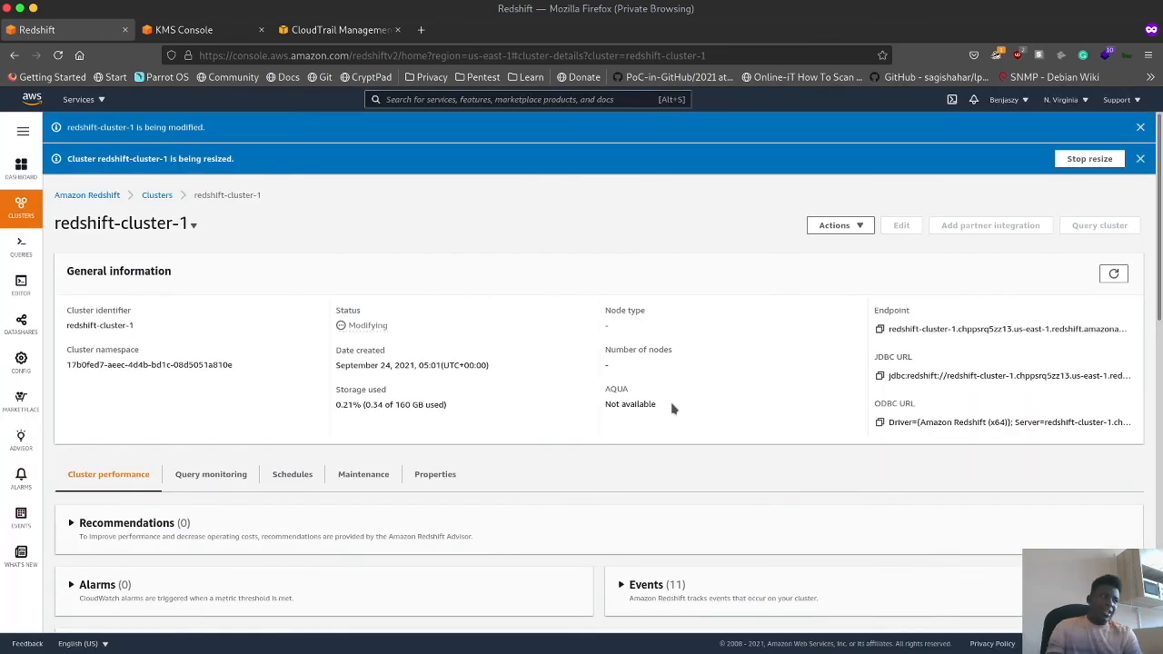